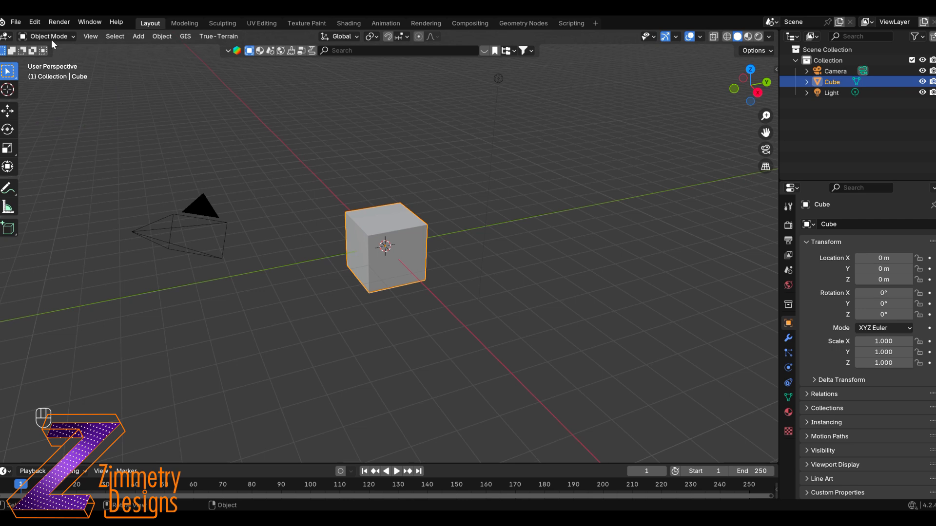
Look up the A.N.T.Landscape add-on in the preferences by searching "a.n" and expand its details
left_click(35, 22)
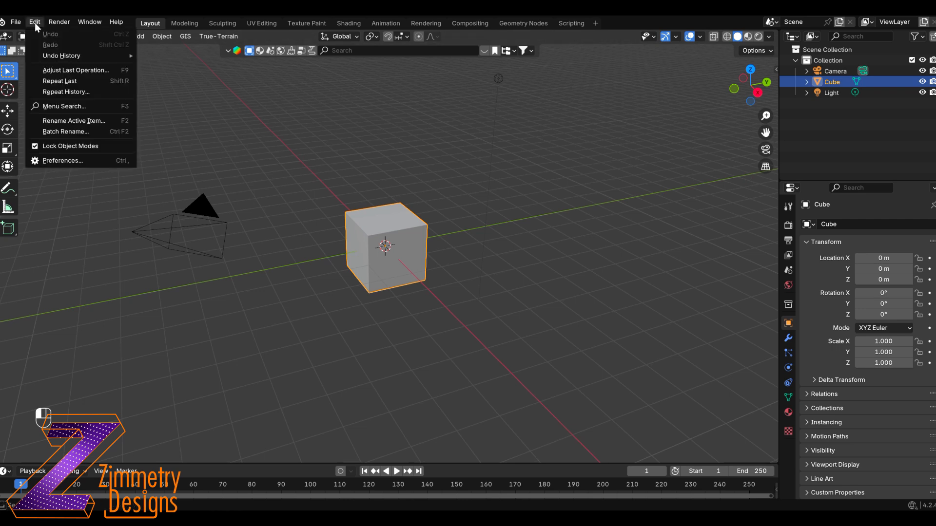
left_click(66, 162)
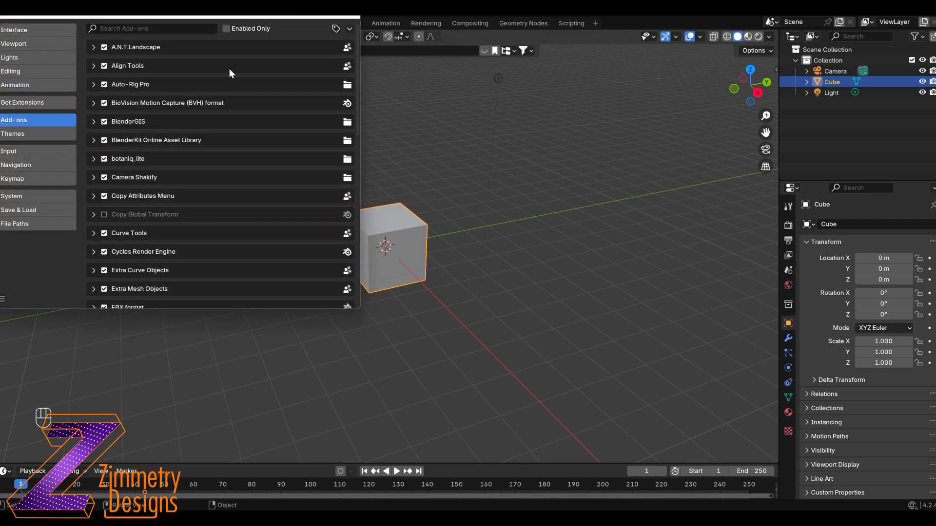
left_click(141, 29)
type("a.n")
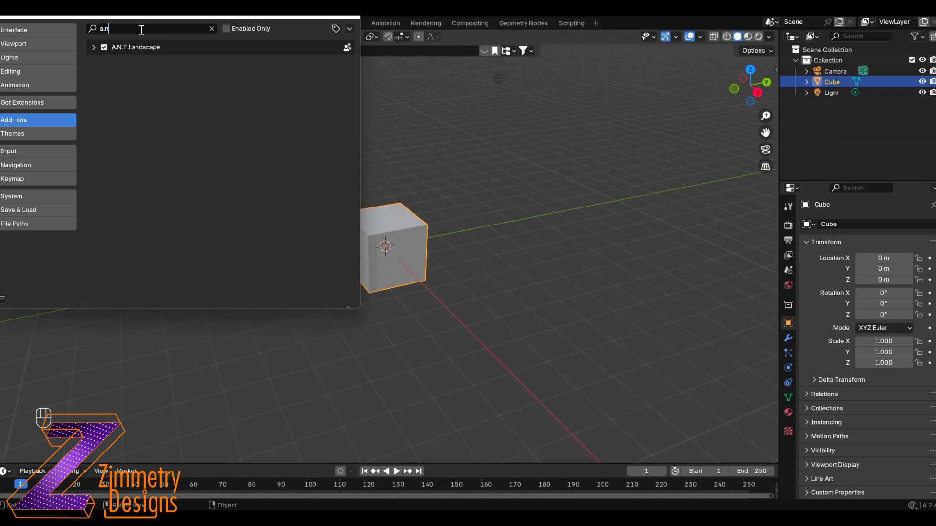
left_click(93, 47)
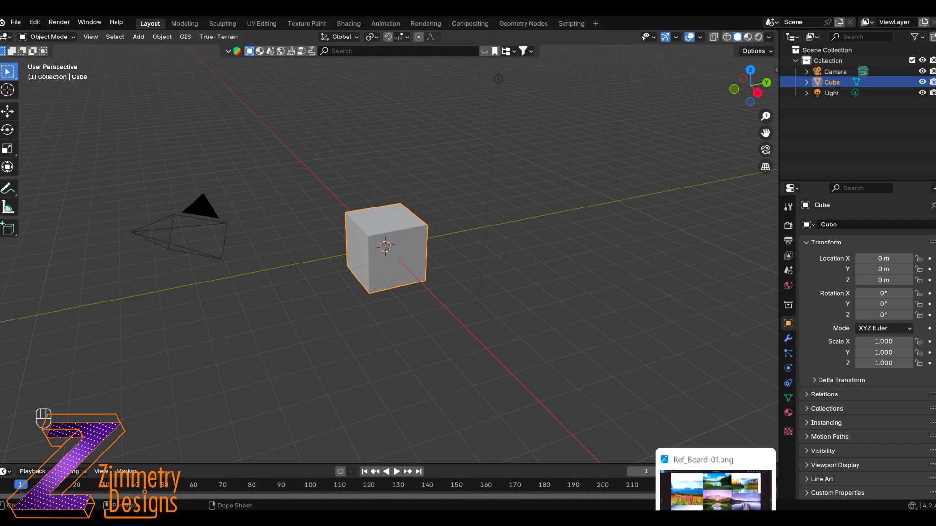
Switch to the image viewer to study the landscape photos in Ref_Board-01.png, and return to Blender
left_click(711, 480)
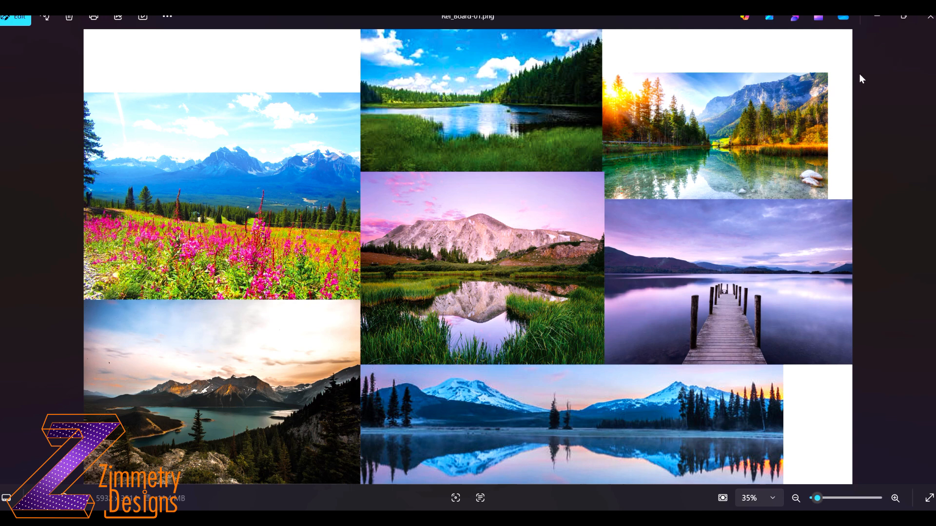
left_click(876, 19)
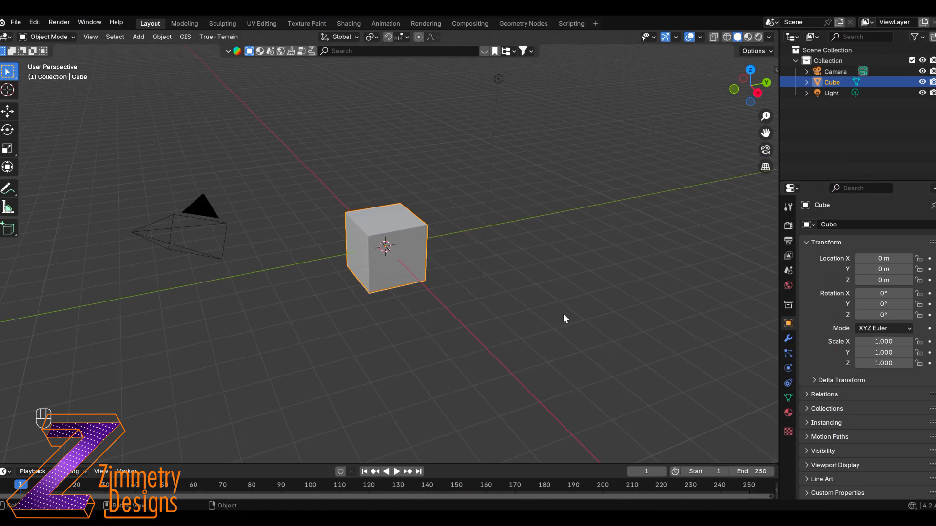
Delete all default scene objects and add a plane mesh at the world origin
key("a")
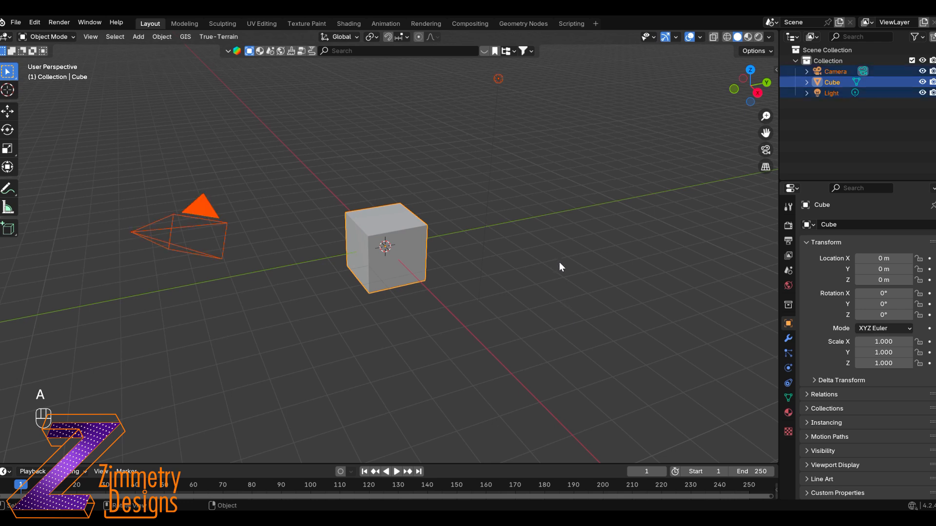
key("Delete")
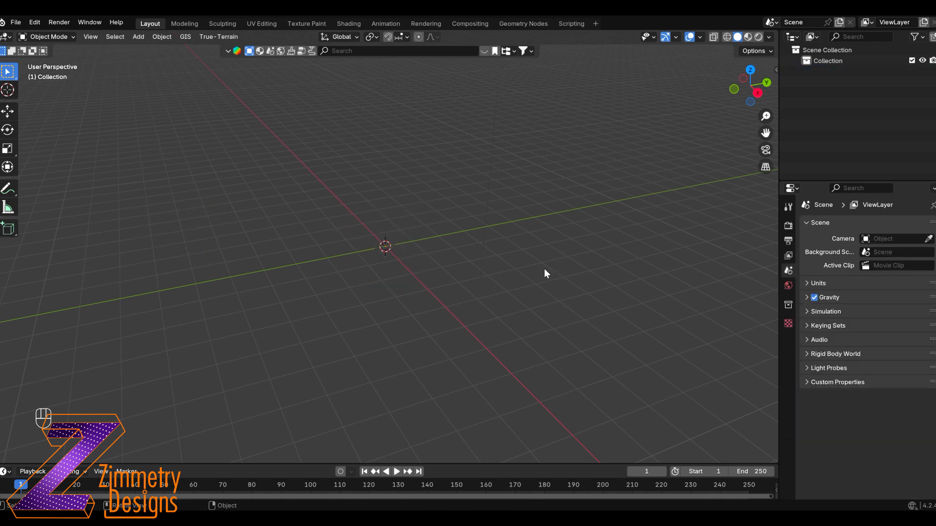
key("shift+a")
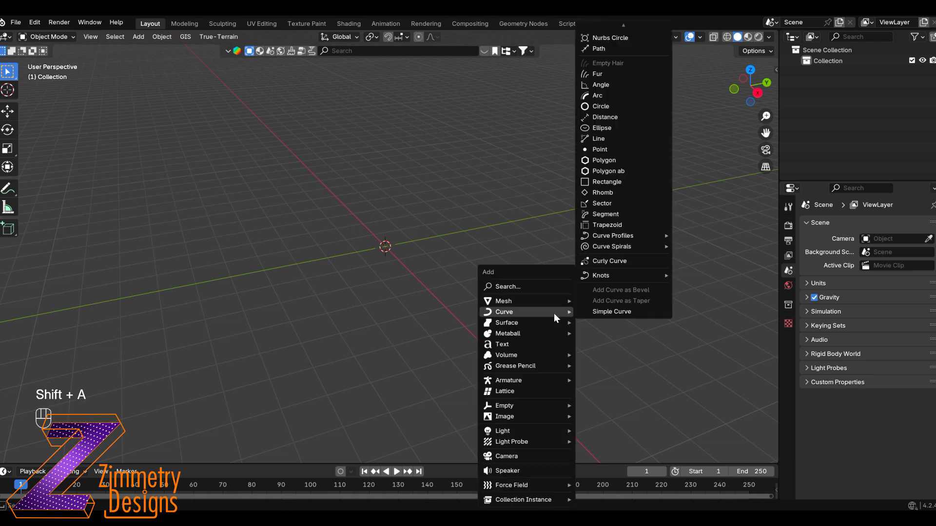
mouse_move(536, 304)
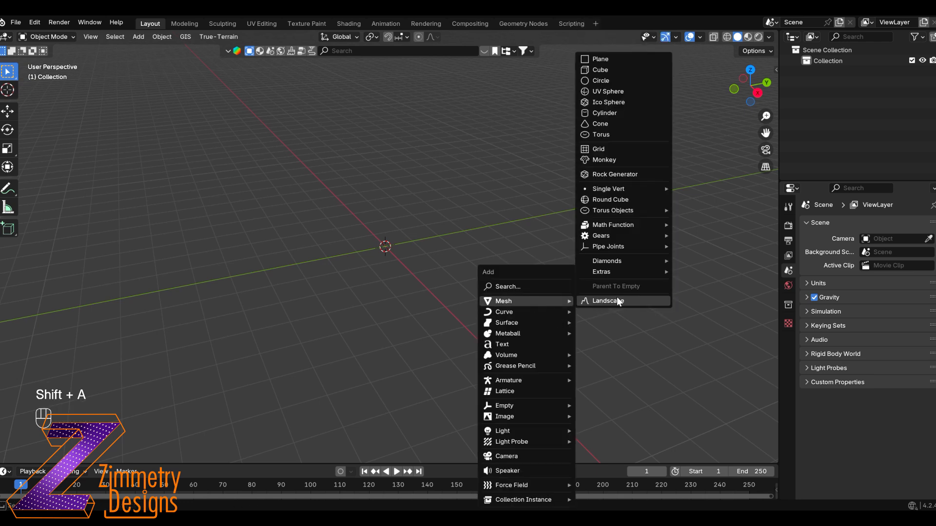
left_click(612, 62)
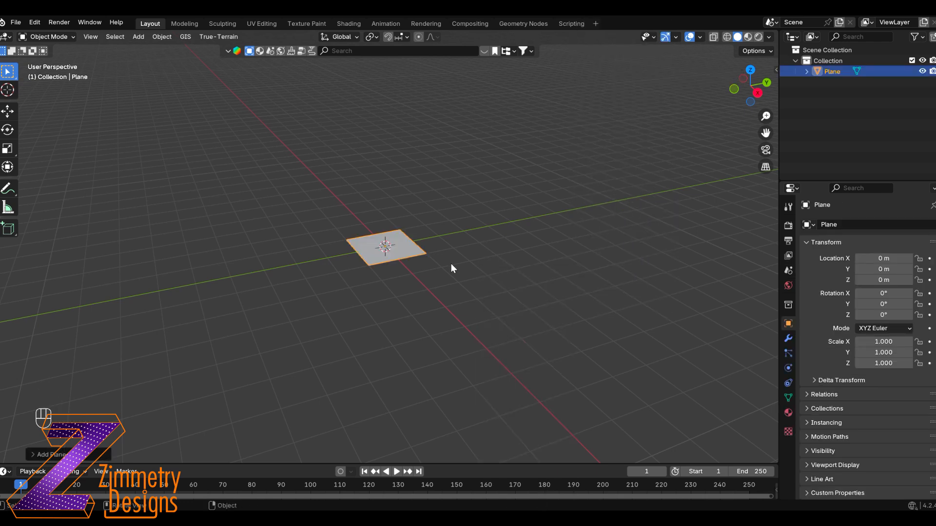
Scale the plane up uniformly by a factor of 10
key("s")
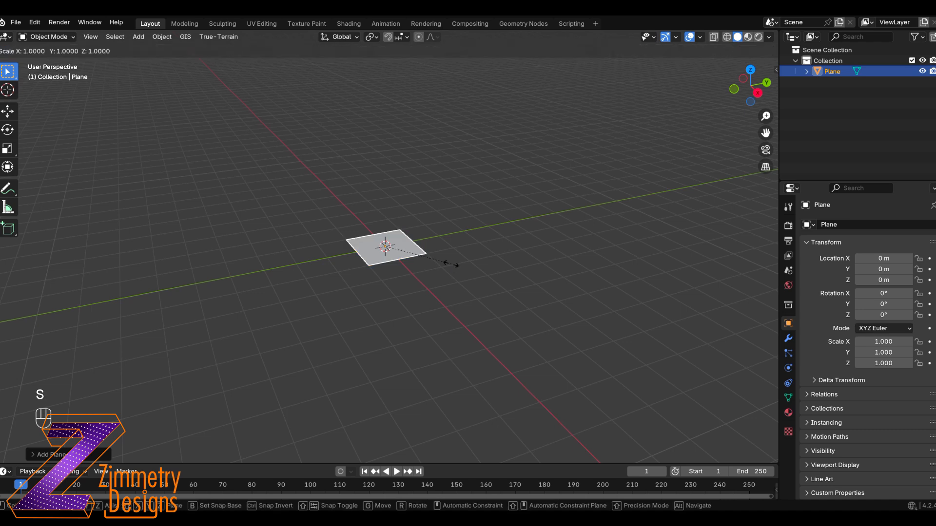
type("10")
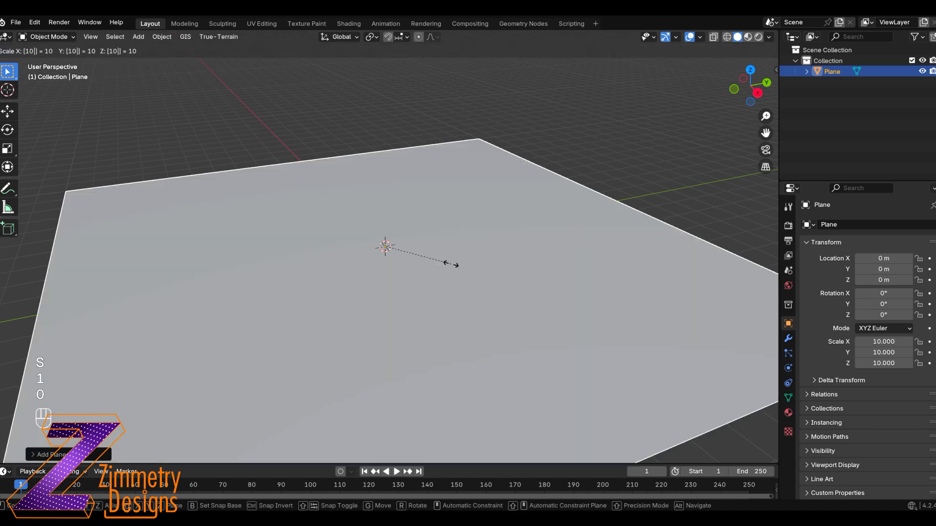
key("Return")
Show the plane's transform values and enlarge it freehand to about 517 m per side
key("n")
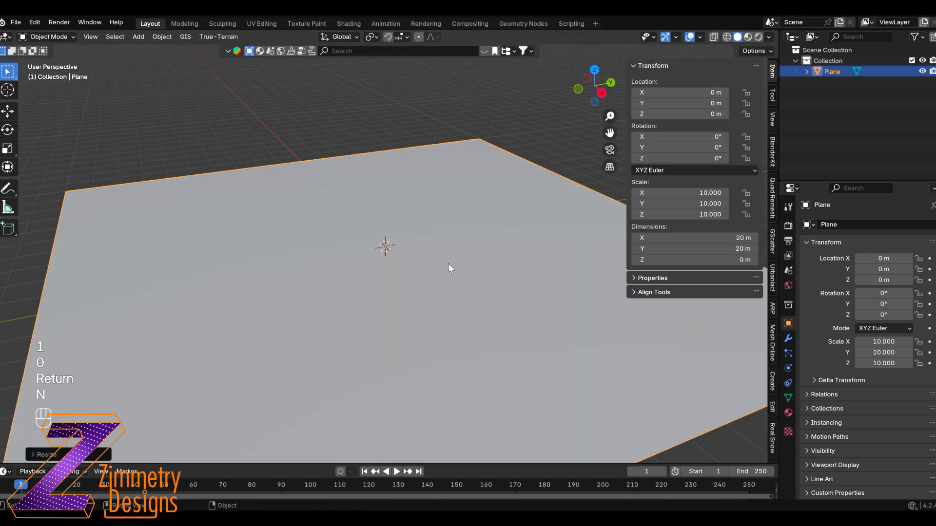
scroll(463, 246, "down", 2)
scroll(470, 246, "down", 6)
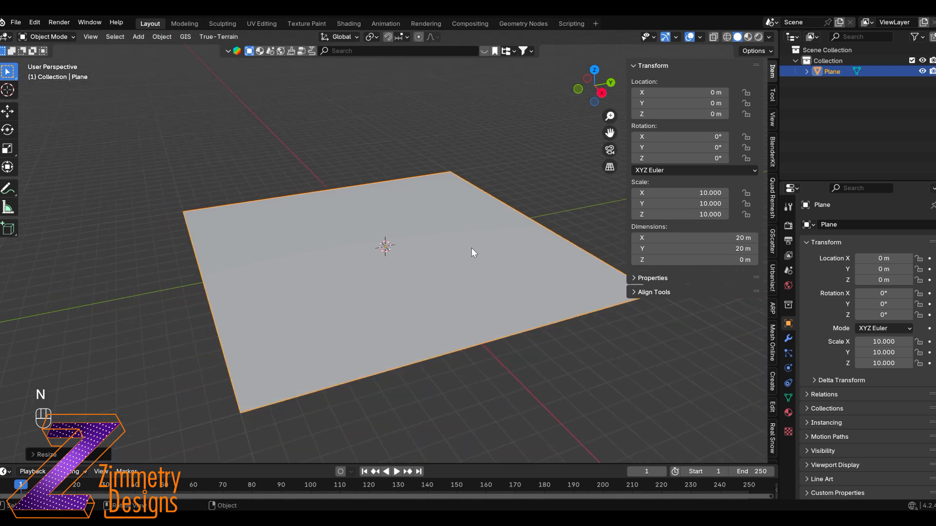
key("s")
key("s")
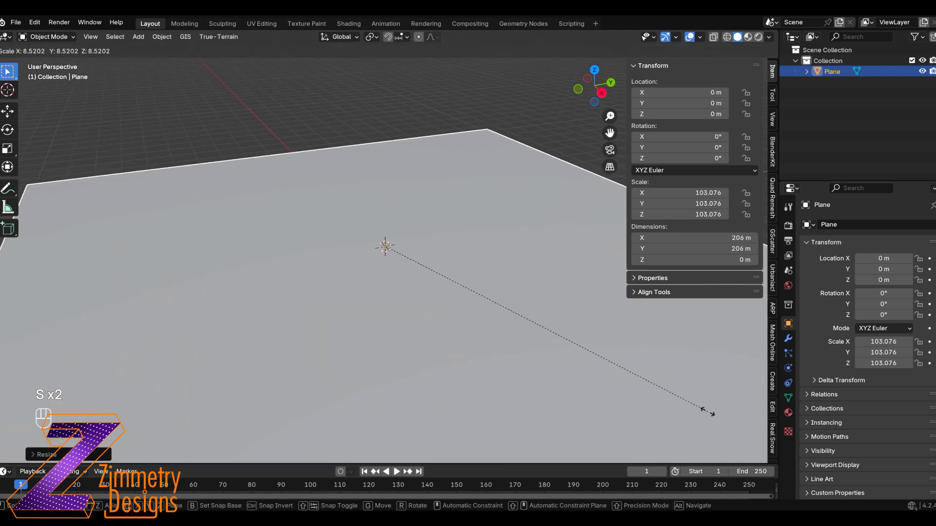
key("s")
left_click(546, 305)
scroll(530, 300, "down", 2)
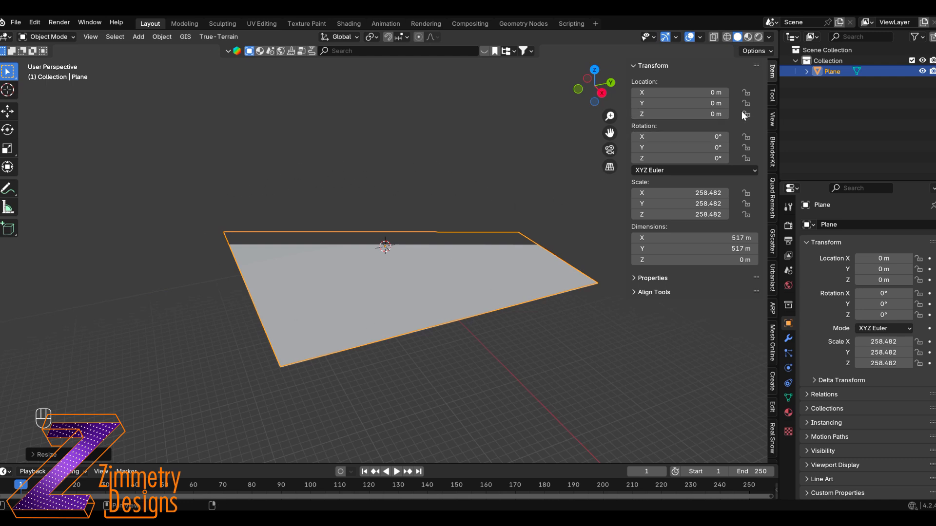
Set the viewport's clip end distance to 100000 m
left_click(772, 119)
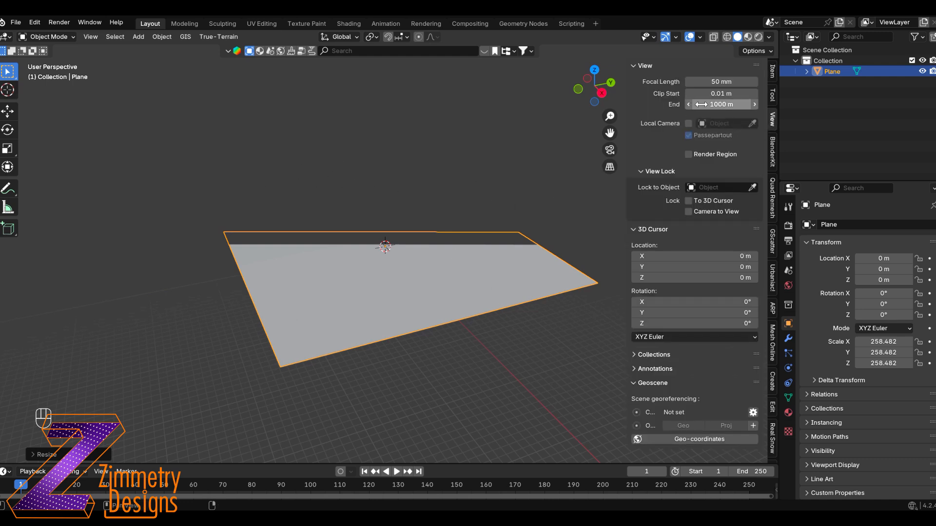
left_click(736, 106)
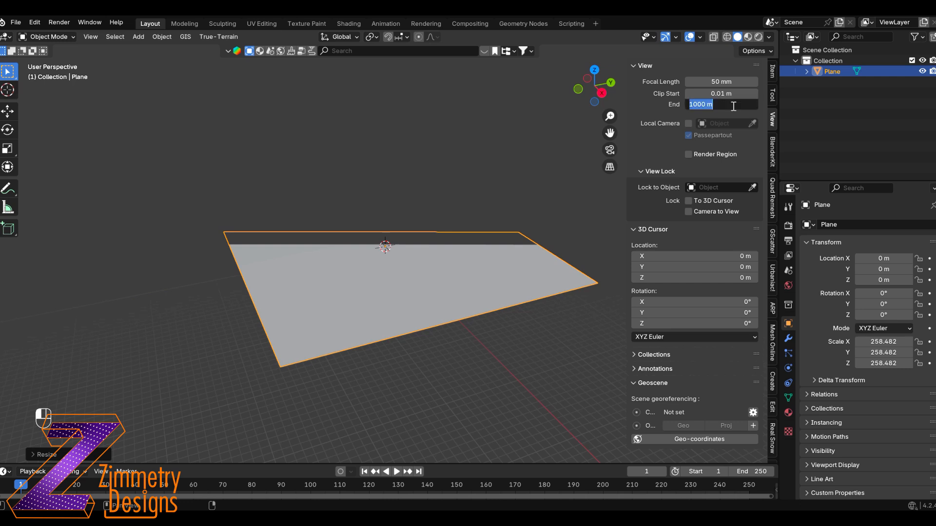
left_click(705, 105)
type("00")
key("Return")
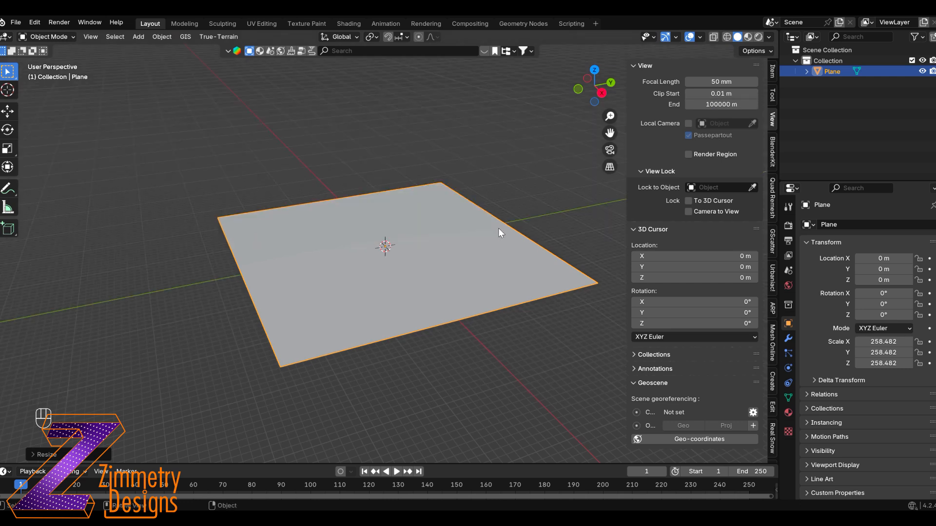
left_click(787, 240)
left_click(788, 227)
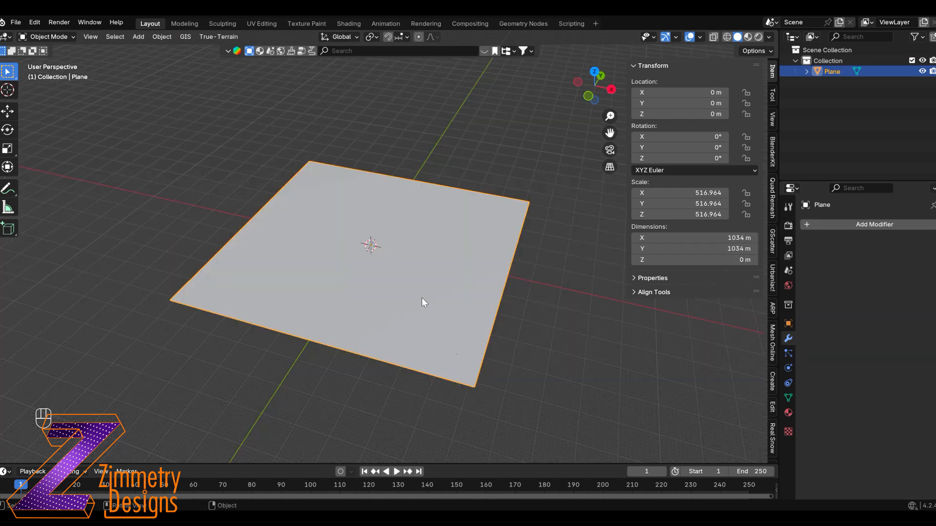
Subdivide the plane once in Edit Mode, splitting it into four faces
key("Tab")
right_click(378, 280)
left_click(323, 265)
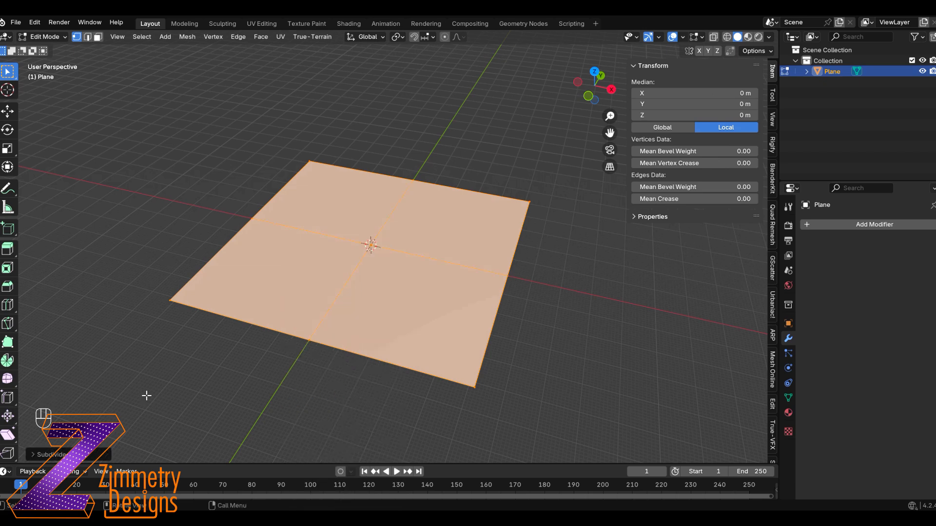
Select the plane's outer edges in edge select mode, shape them with LoopTools Circle, and return to Object Mode
key("Tab")
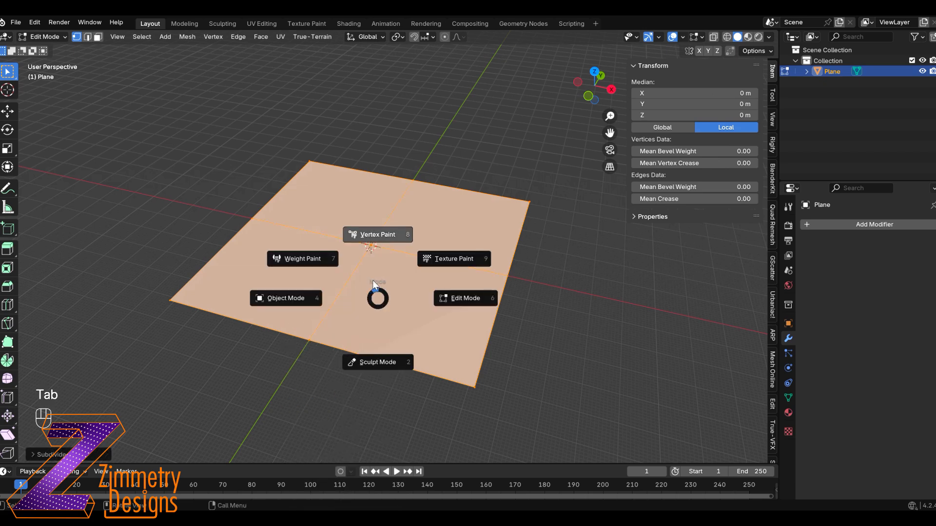
key("2")
middle_click_drag(378, 300, 361, 147)
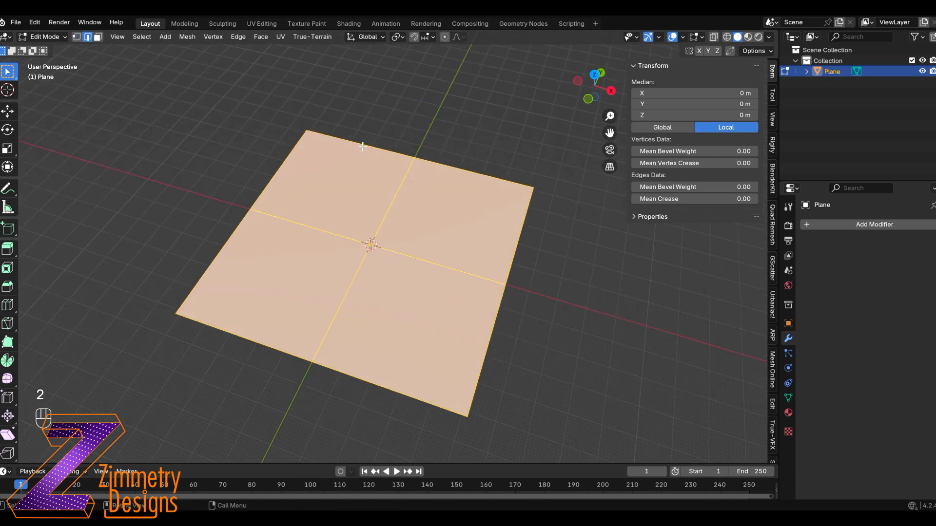
left_click(361, 147, "alt")
left_click(274, 345, "alt+shift")
left_click(489, 343, "alt+shift")
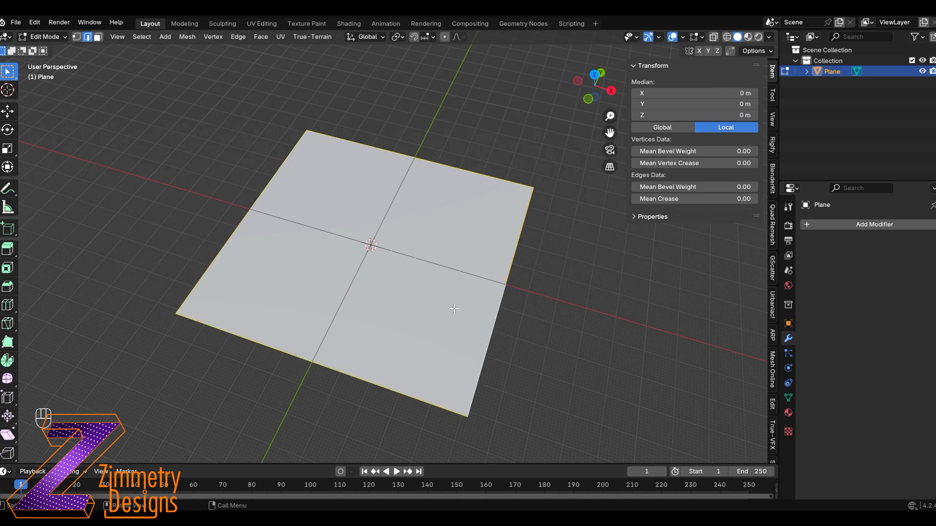
key("ctrl+e")
mouse_move(378, 157)
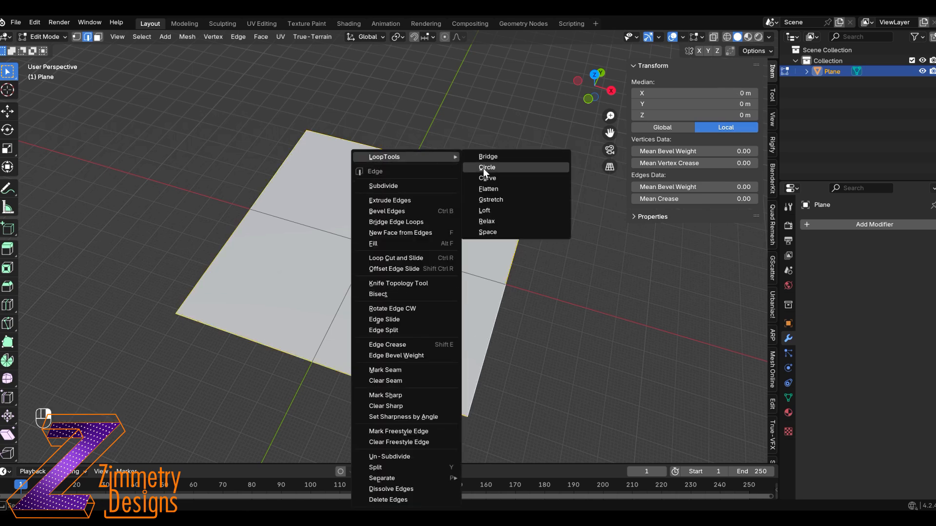
left_click(483, 168)
key("Tab")
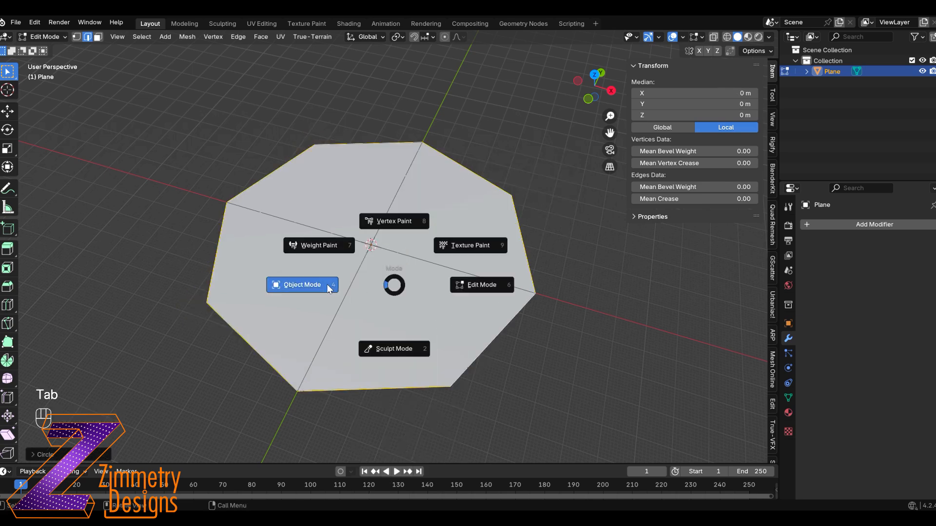
left_click(328, 285)
middle_click_drag(358, 286, 384, 287)
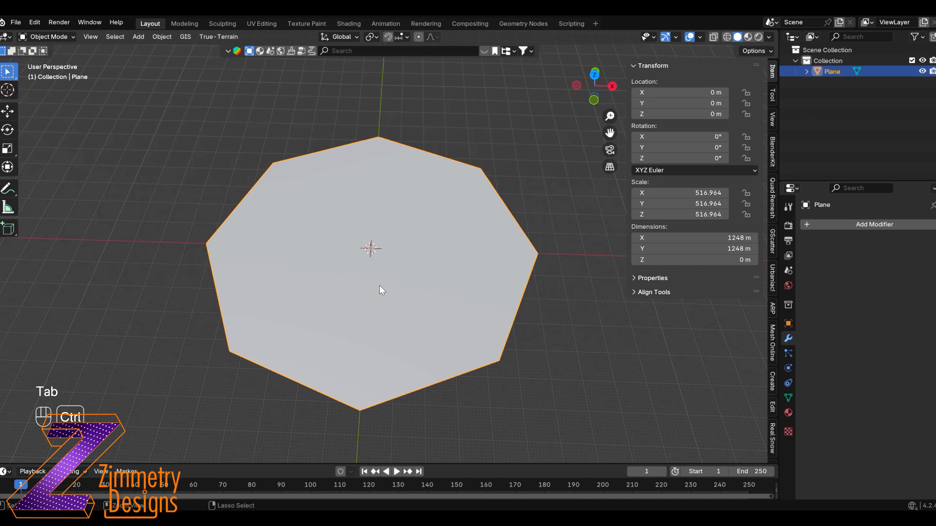
Give the plane a Catmull-Clark subdivision modifier with viewport level 5 and apply it
key("ctrl+2")
left_click(919, 272)
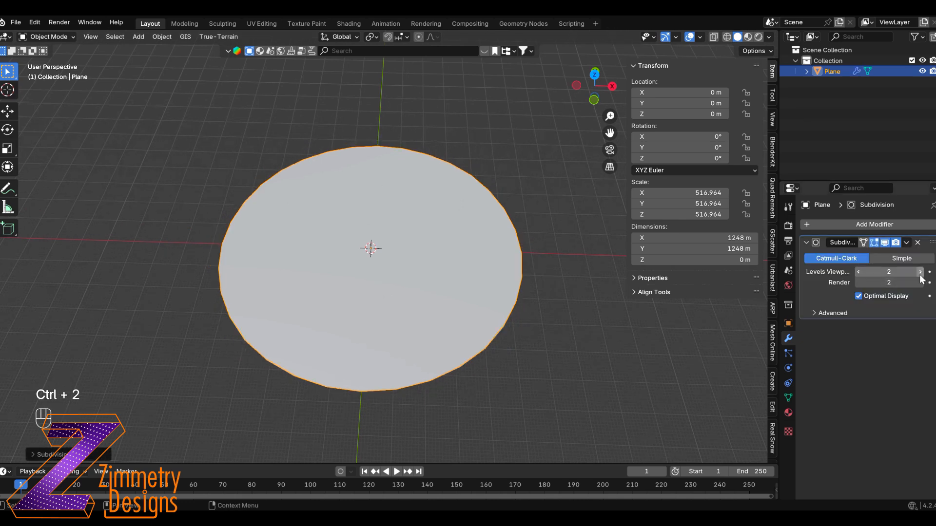
left_click(920, 271)
left_click(920, 271)
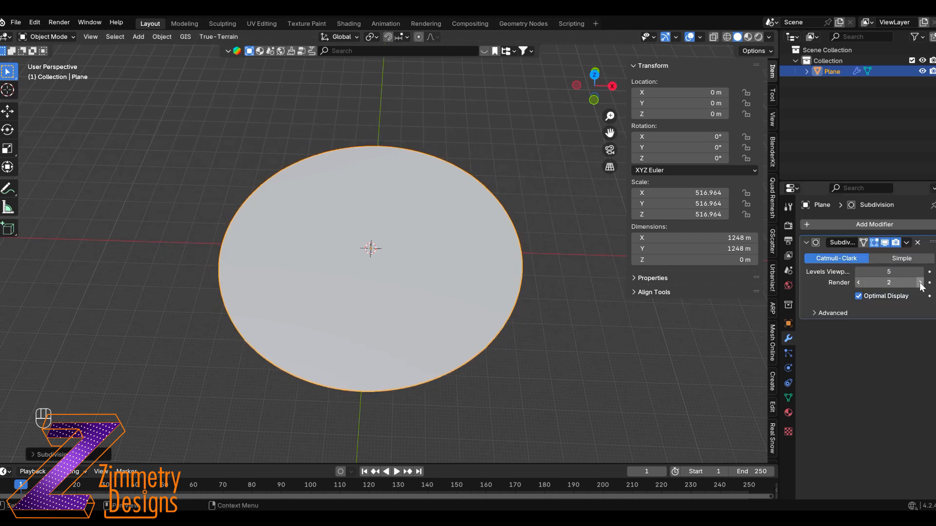
left_click(907, 243)
left_click(870, 257)
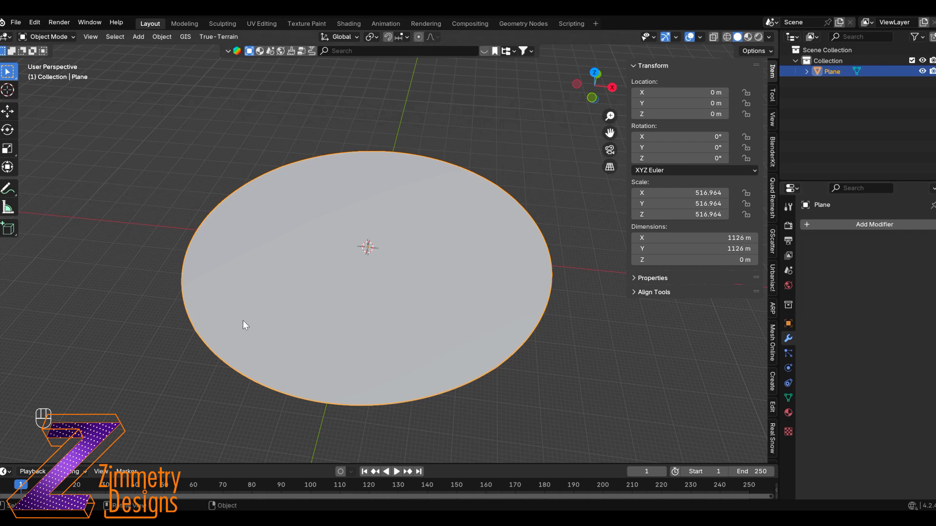
Examine the subdivided disc's mesh in Edit Mode and its shape from above and from the side
key("Tab")
key("Tab")
key("Tab")
key("Tab")
middle_click_drag(374, 303, 382, 344)
scroll(380, 340, "up", 4, "shift")
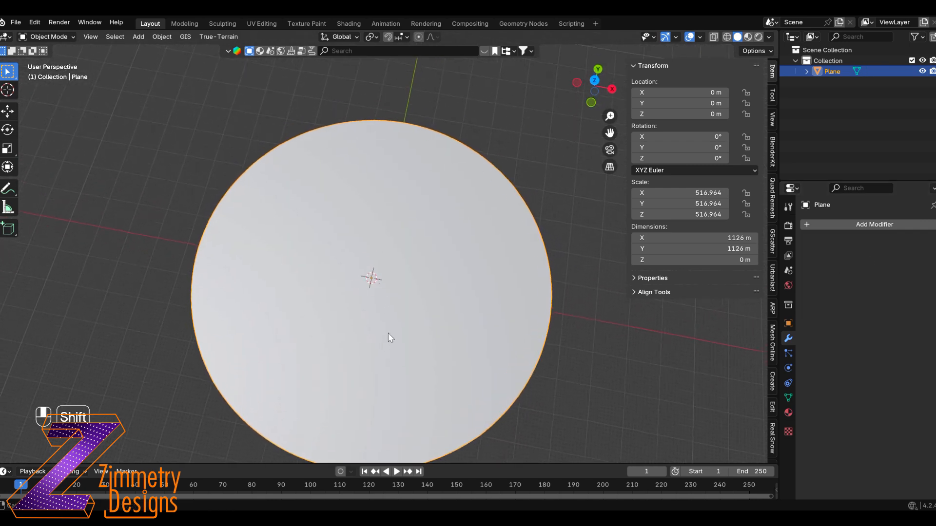
middle_click_drag(426, 340, 353, 256)
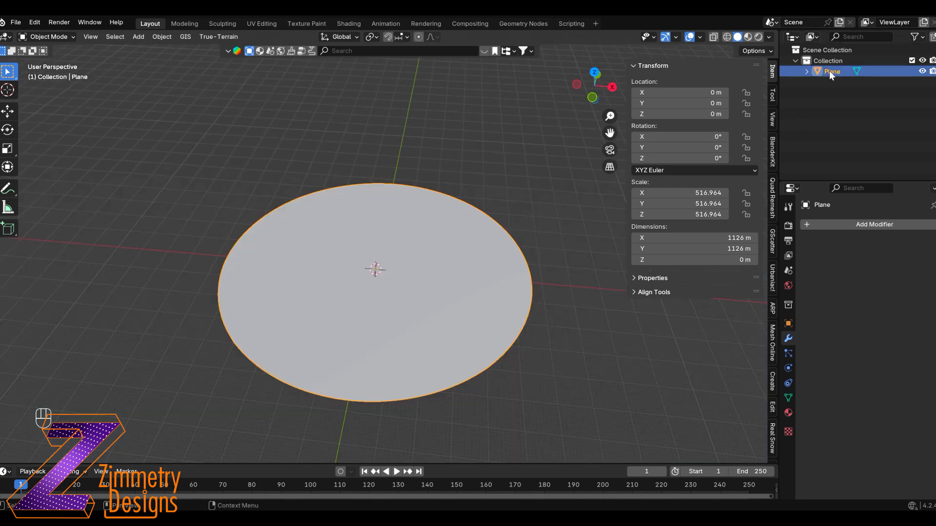
Rename the disc-shaped plane object to LakeFloor.001 in the scene collection
double_click(829, 72)
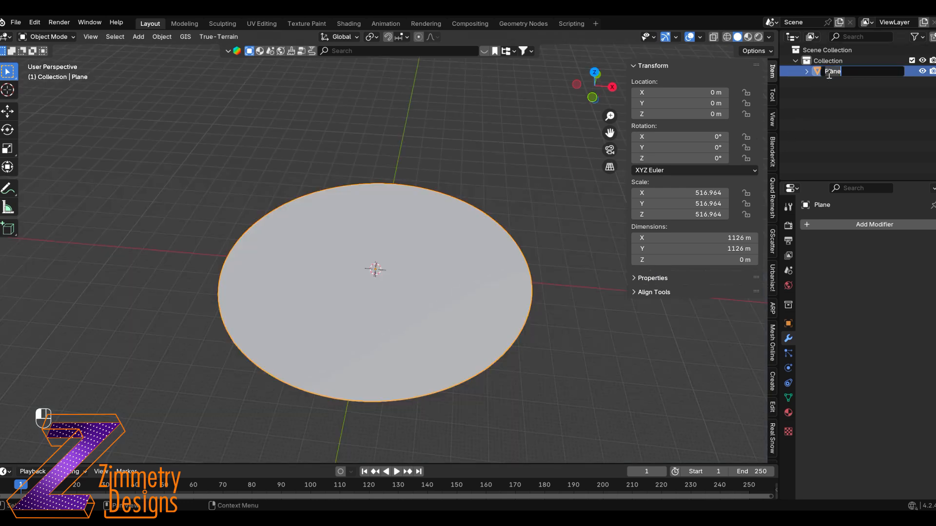
type("Lake_")
key("BackSpace")
type("Floor.001")
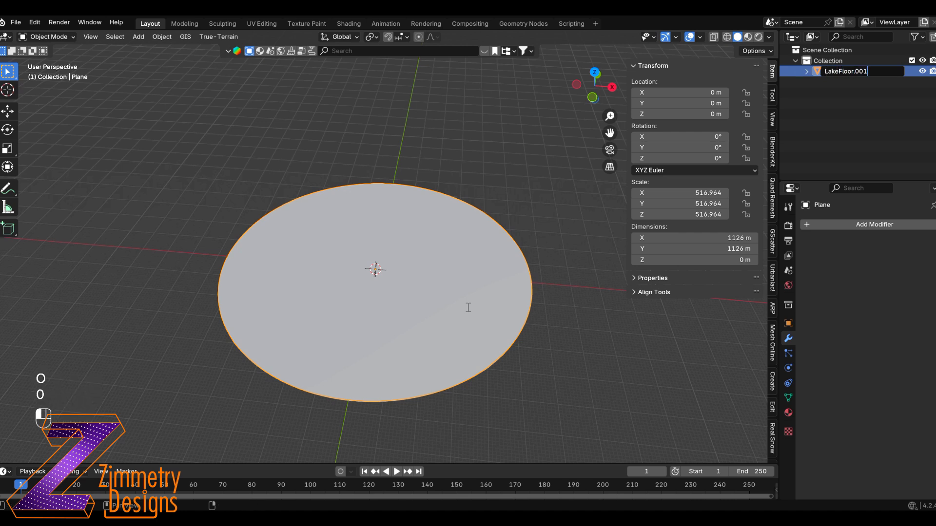
Duplicate the lake floor disc in place and name the copy LakeWater.001
key("Return")
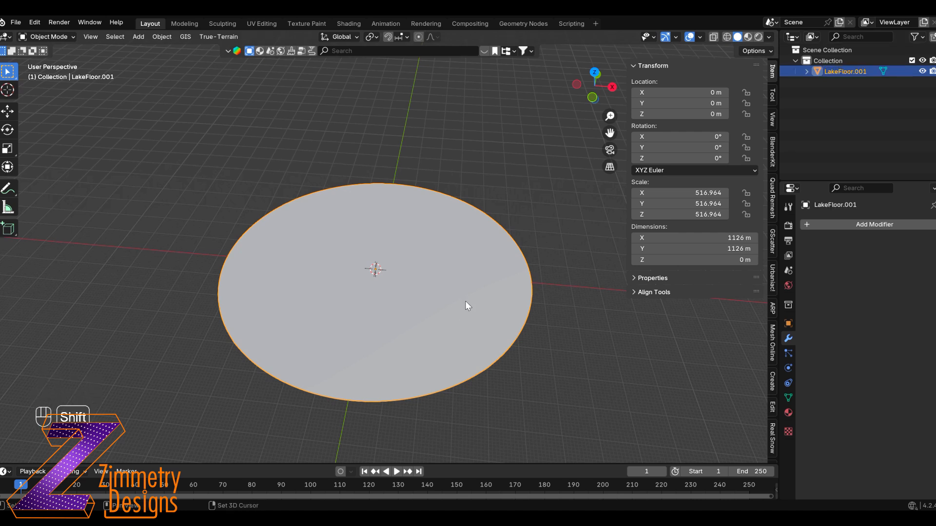
key("shift+d")
right_click(468, 306)
double_click(846, 82)
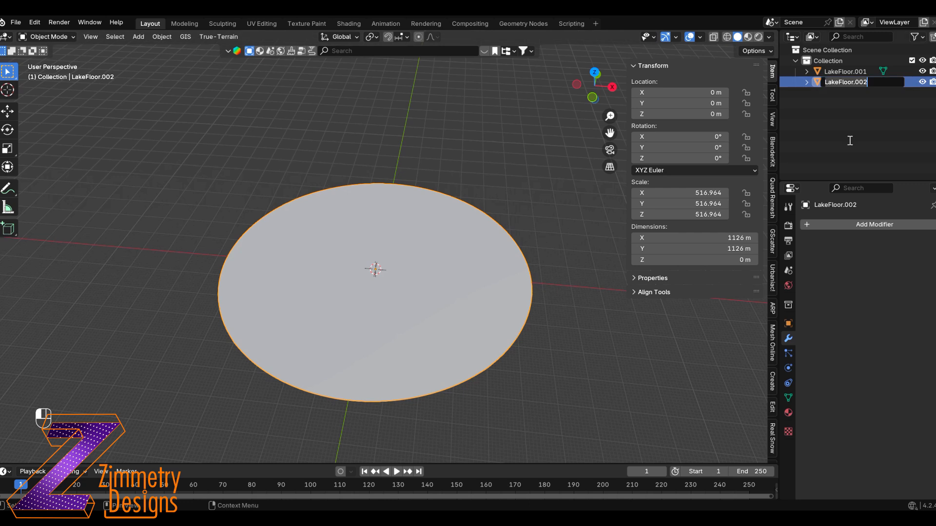
type("LakeWater.")
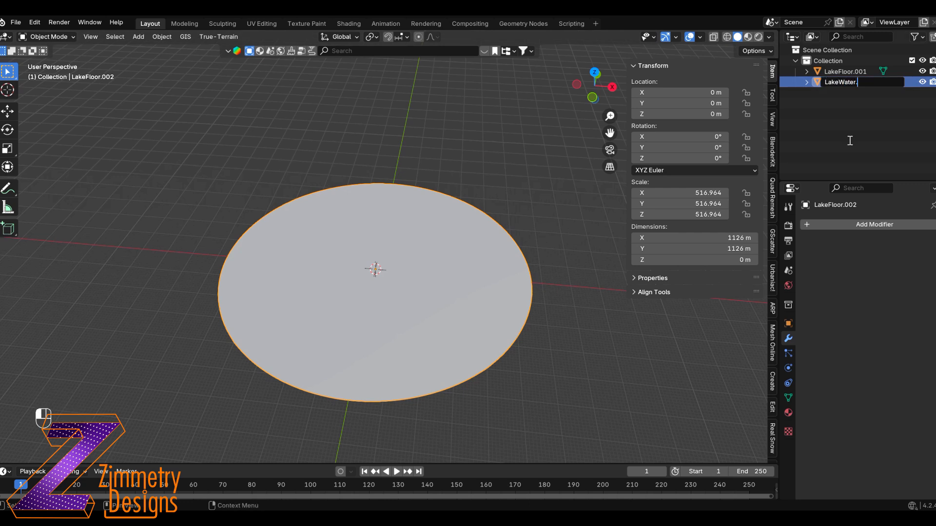
type("001")
key("Return")
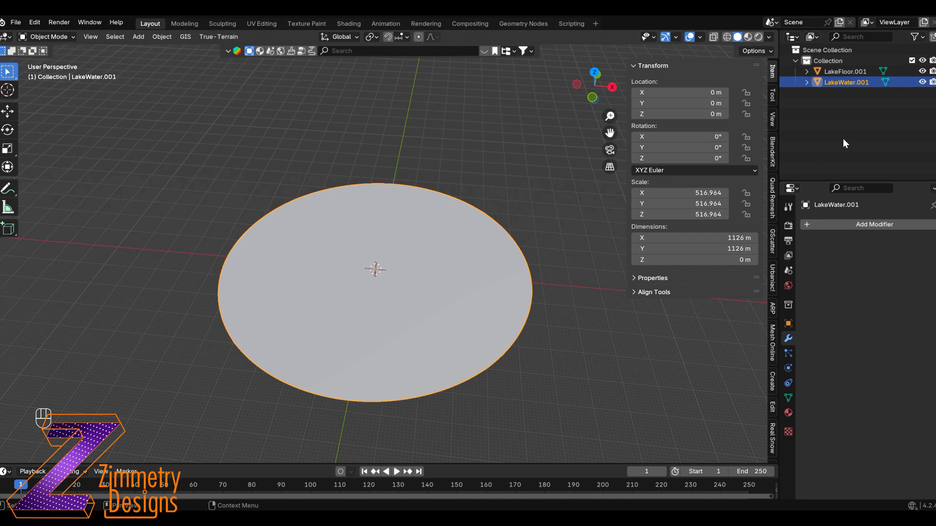
Hide LakeWater.001 and give LakeFloor.001 a Displace modifier with a new texture
left_click(921, 83)
left_click(844, 72)
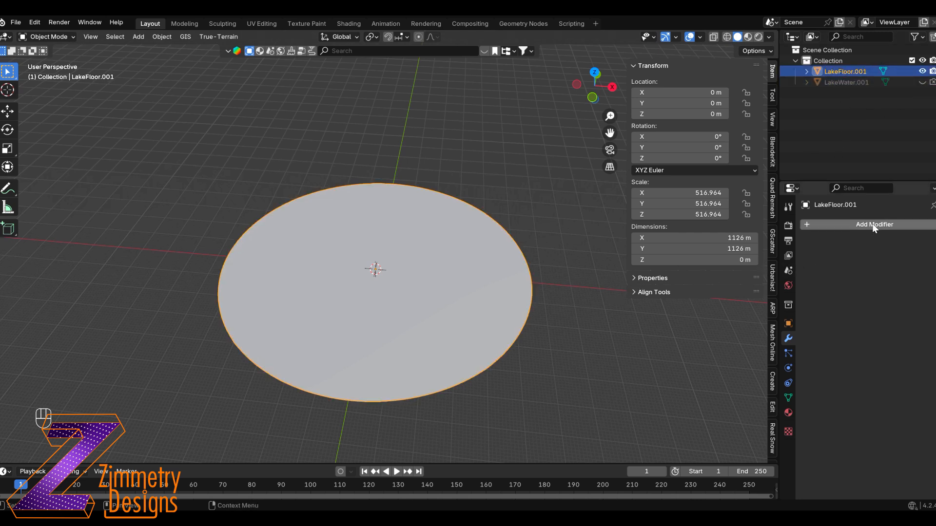
left_click(838, 224)
mouse_move(829, 268)
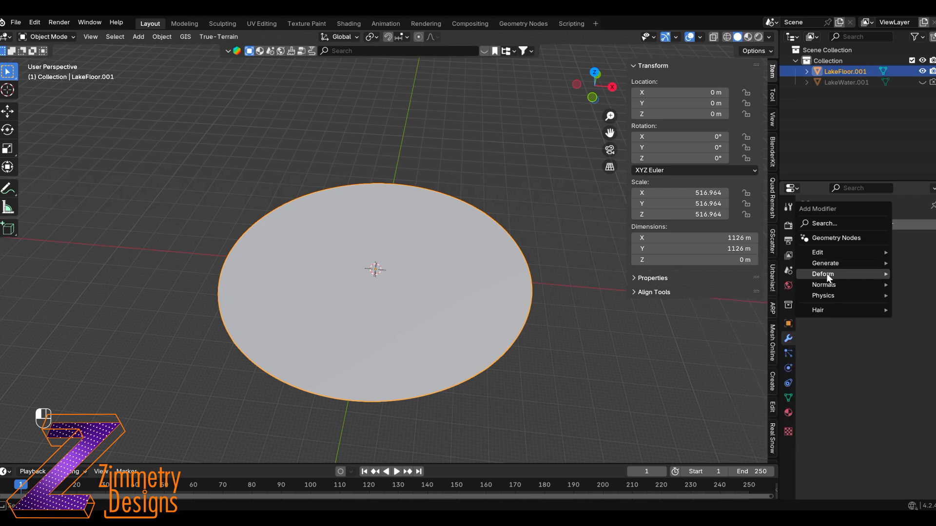
left_click(728, 306)
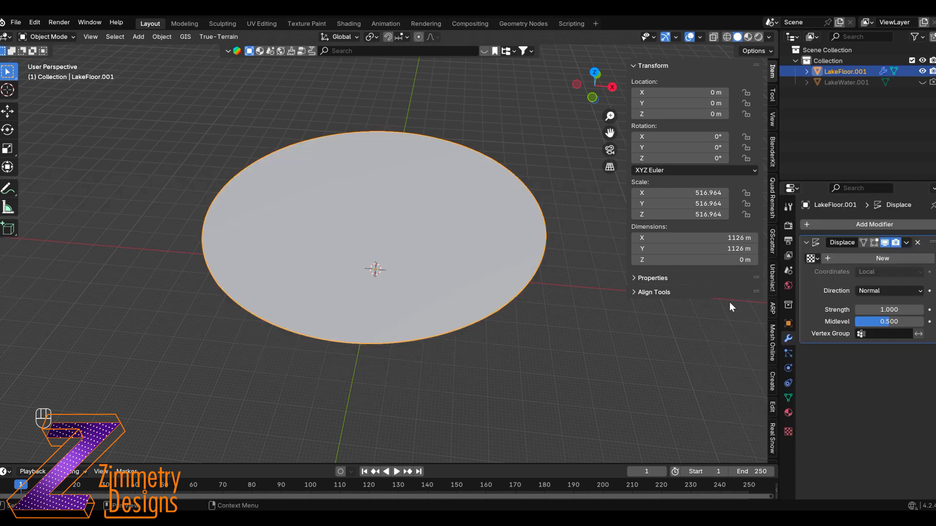
left_click(843, 259)
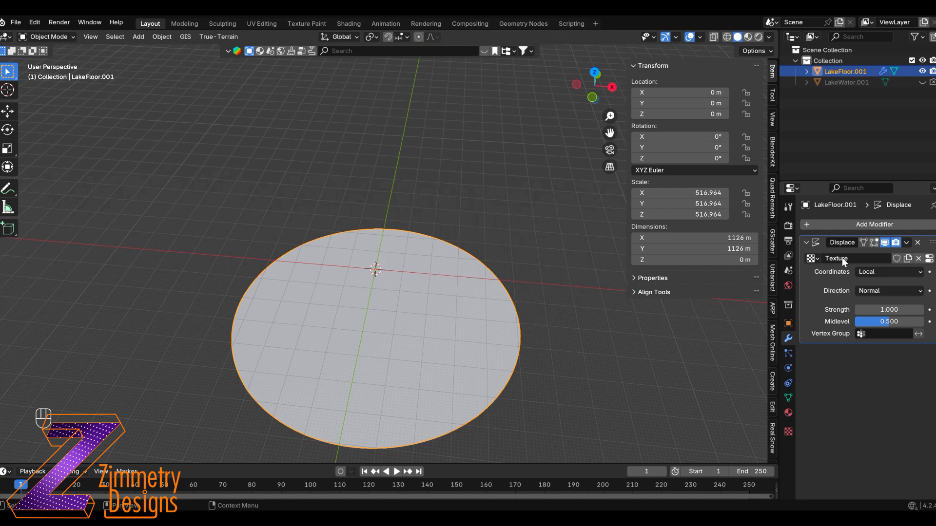
Set the displacement texture's type to Clouds and its noise size to 2.00
left_click(789, 431)
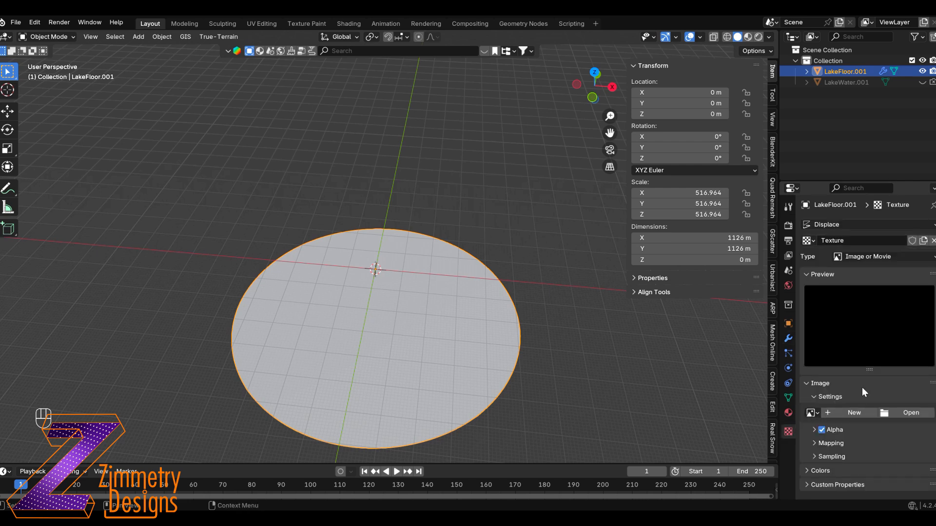
left_click(933, 259)
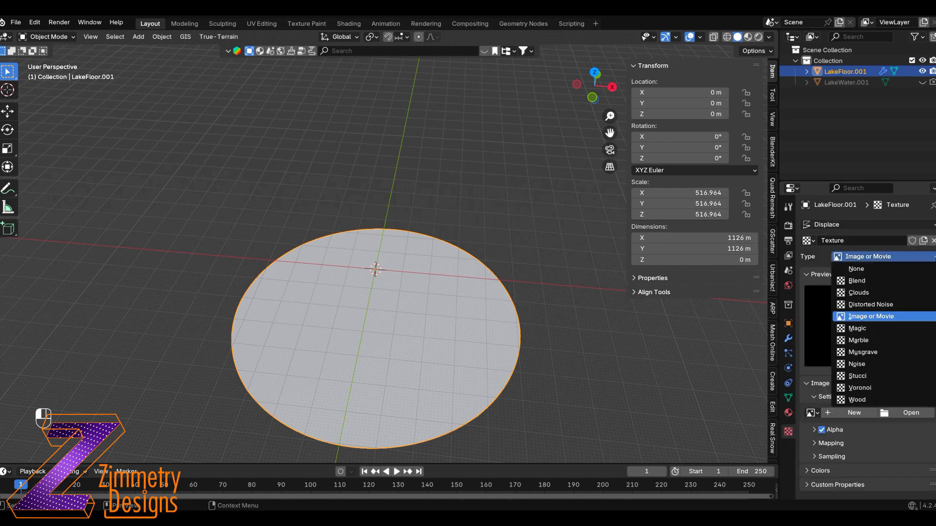
left_click(862, 294)
scroll(861, 294, "down", 1)
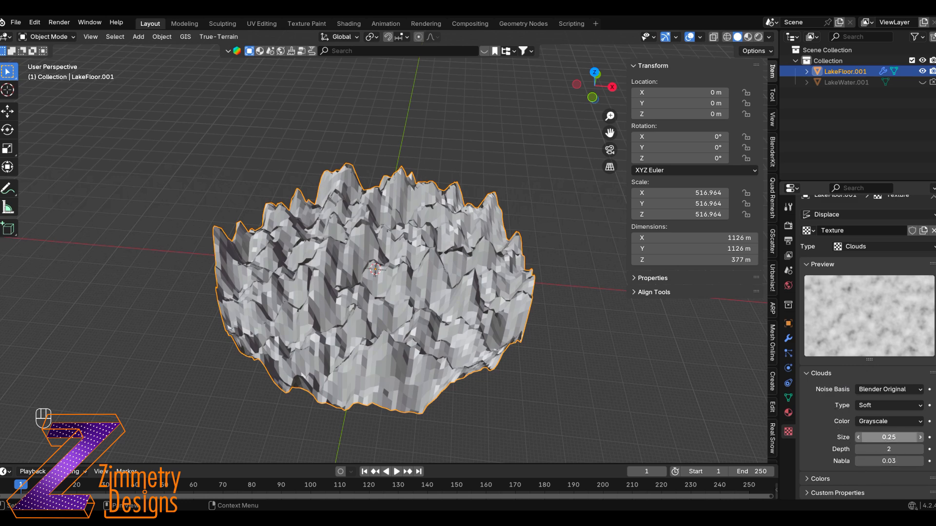
left_click_drag(889, 438, 914, 438)
middle_click_drag(462, 345, 517, 303)
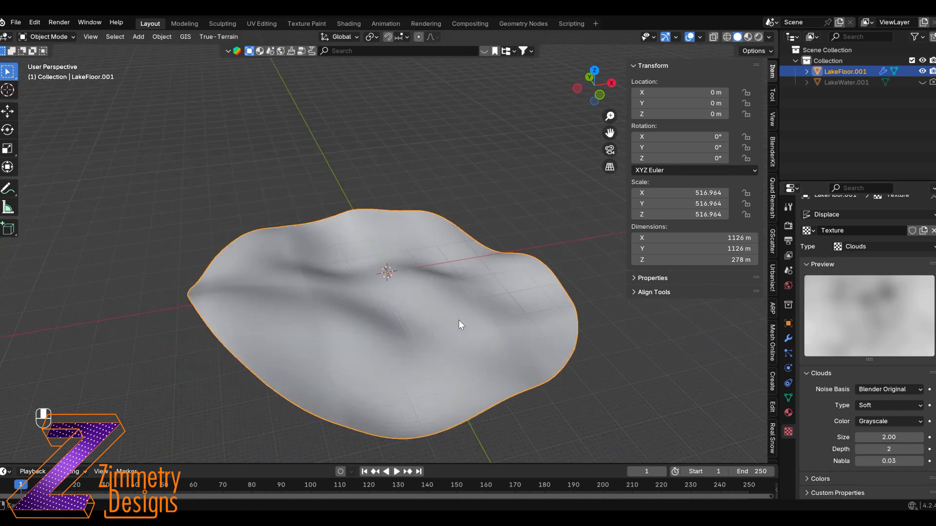
middle_click_drag(458, 320, 475, 309)
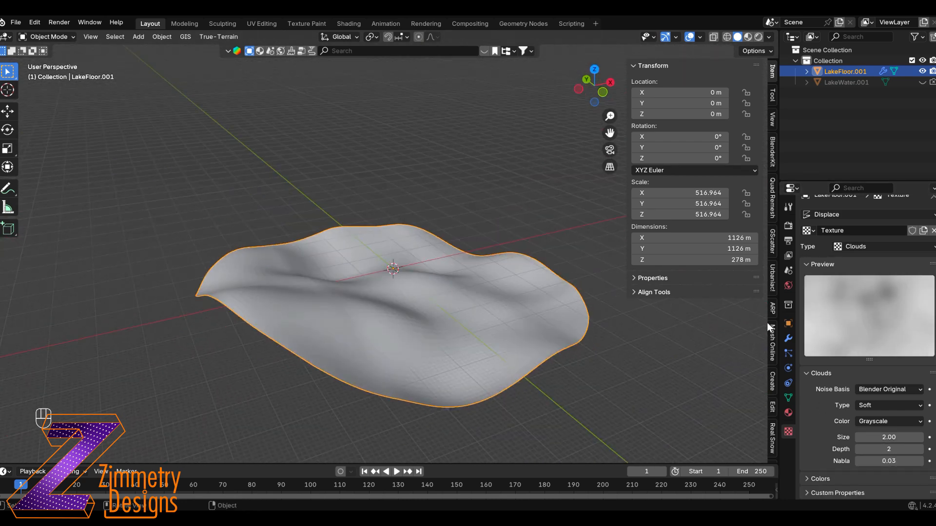
Reduce the Displace modifier's strength to flatten the lake floor's bumps
left_click(788, 338)
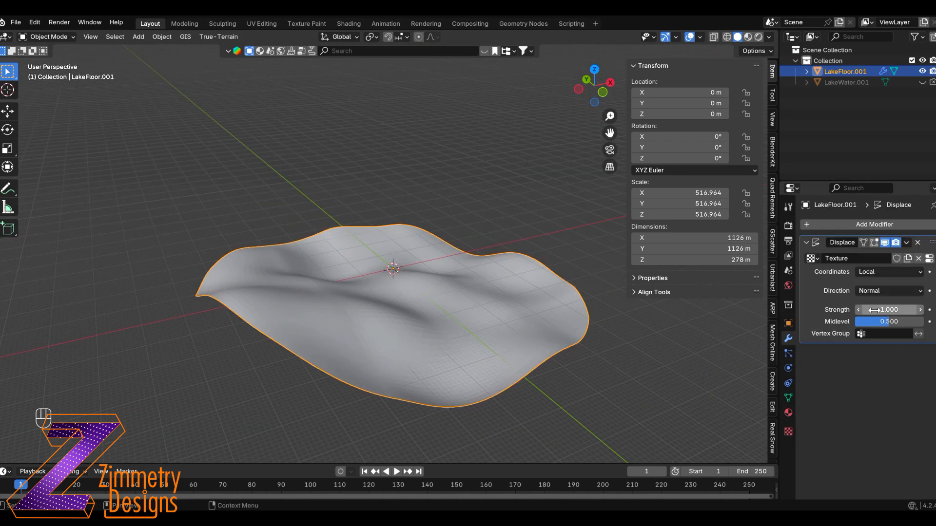
double_click(888, 309)
type("-5")
key("Return")
left_click_drag(860, 310, 905, 310)
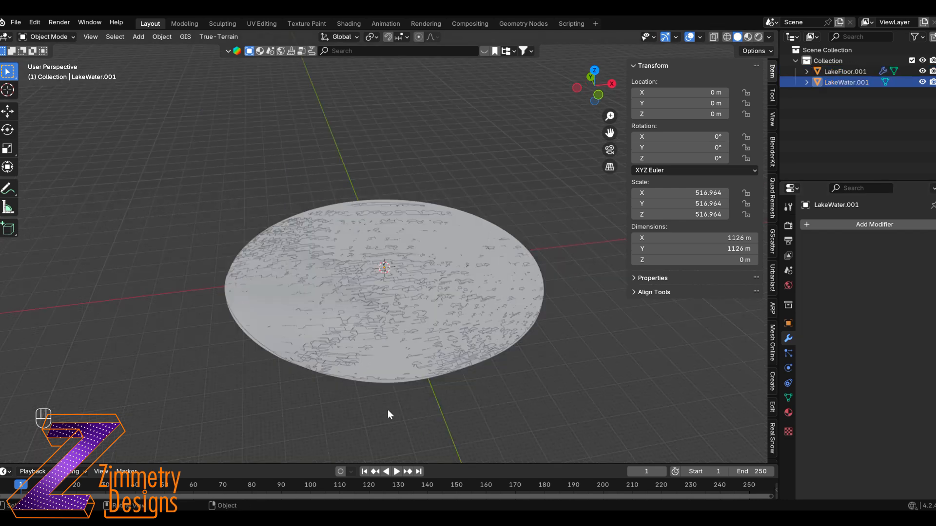
Select both the floor and water discs and scale them up together to about 5027 m across
left_click_drag(388, 413, 457, 335)
key("s")
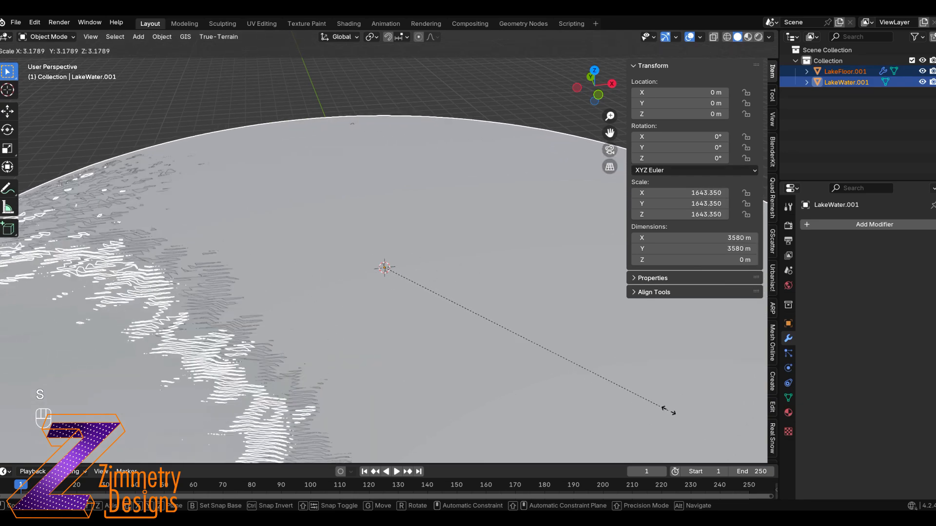
left_click(704, 424)
scroll(624, 369, "down", 4)
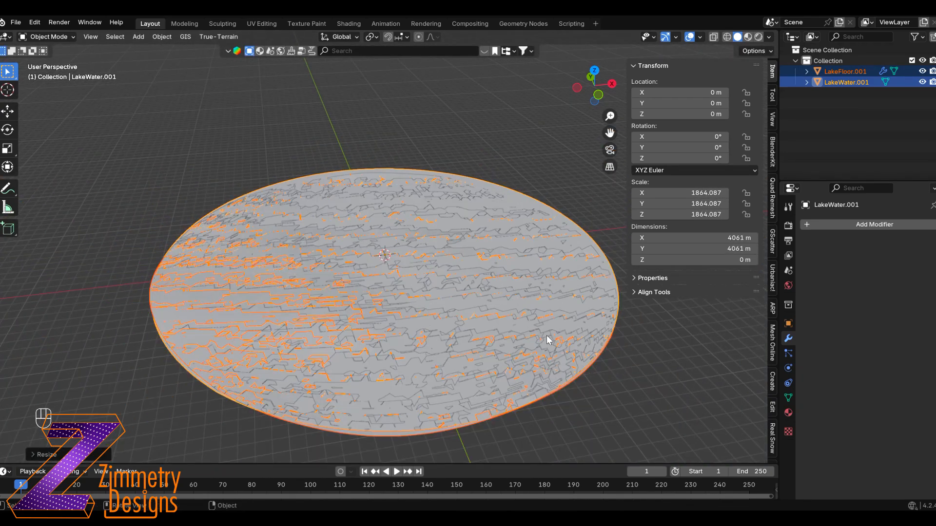
key("s")
left_click(508, 242)
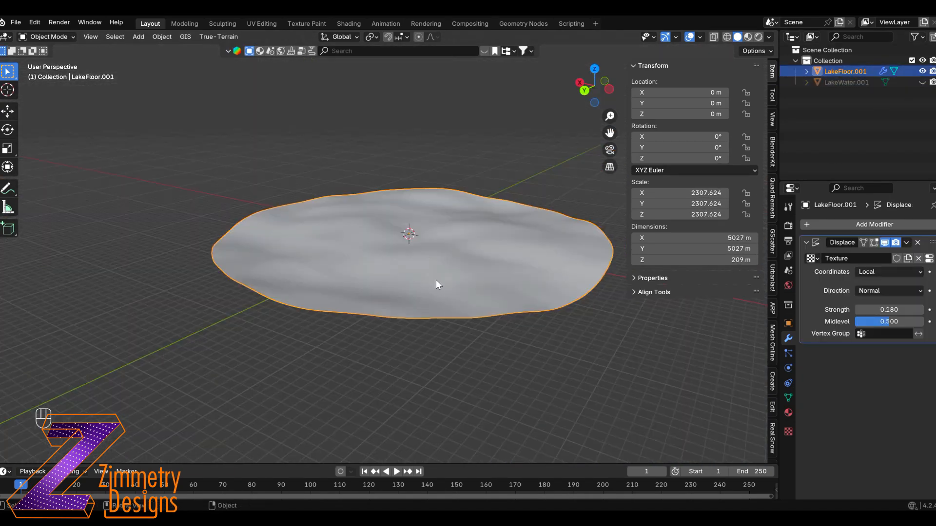
Add a Catmull-Clark subdivision modifier above Displace on LakeFloor.001, set it to level 3 and apply it
key("ctrl")
key("ctrl+2")
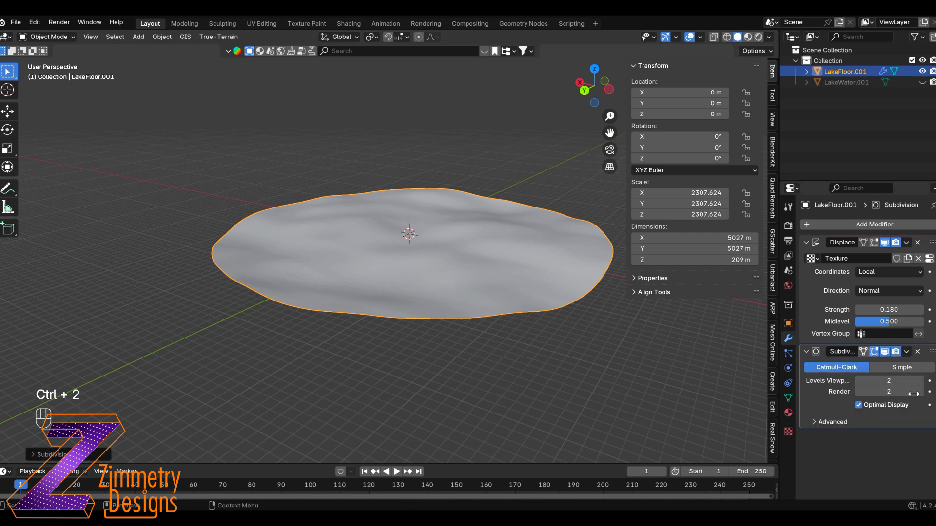
left_click_drag(931, 351, 932, 238)
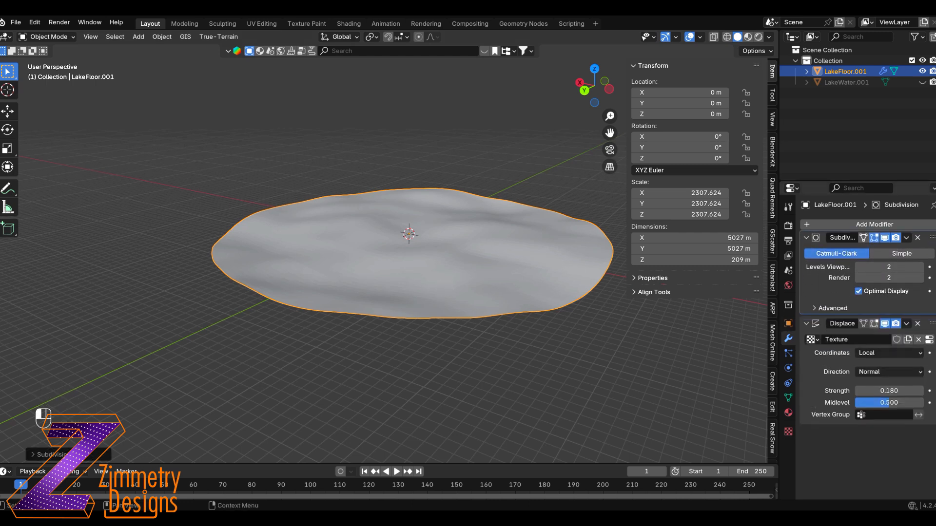
key("ctrl+3")
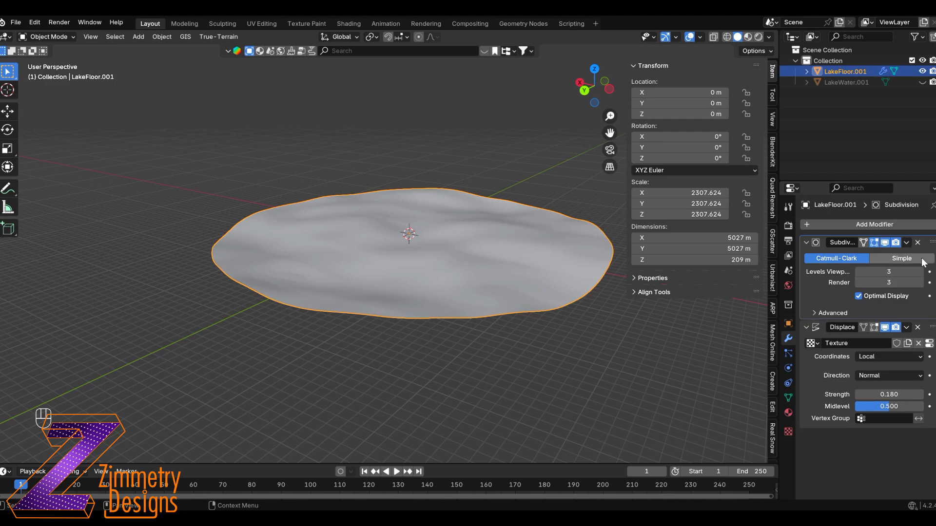
left_click(907, 242)
left_click(866, 253)
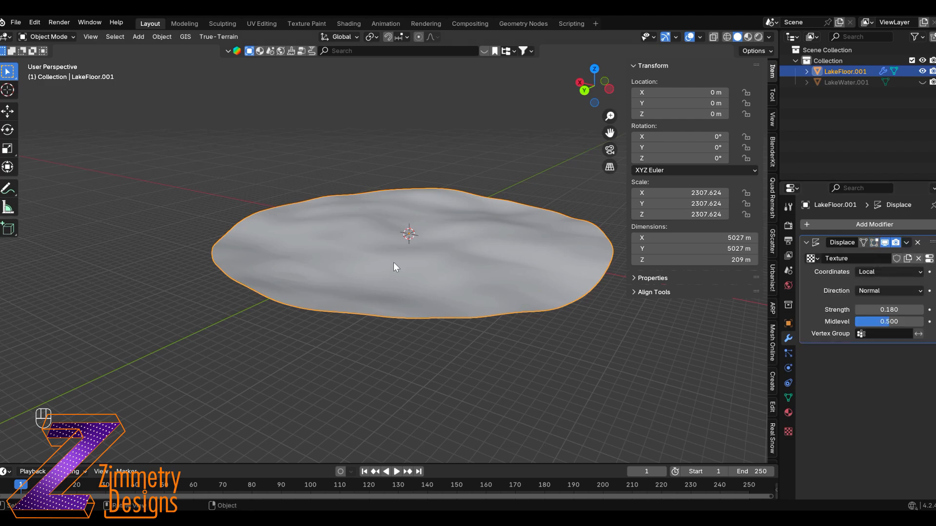
Check the lake floor's denser mesh in Edit Mode and apply its Displace modifier in Object Mode
scroll(393, 263, "up", 2)
key("Tab")
left_click(510, 288)
middle_click_drag(397, 271, 421, 288)
scroll(422, 301, "down", 4)
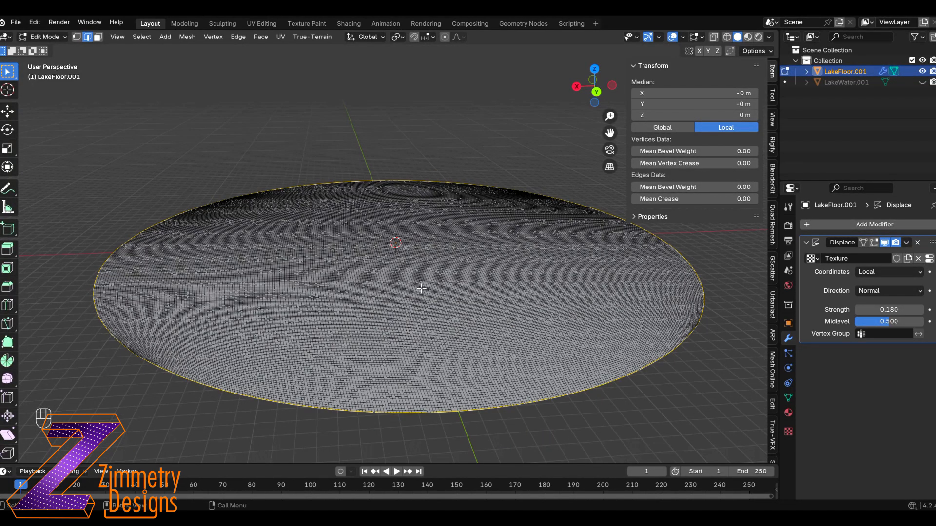
key("Tab")
left_click(907, 243)
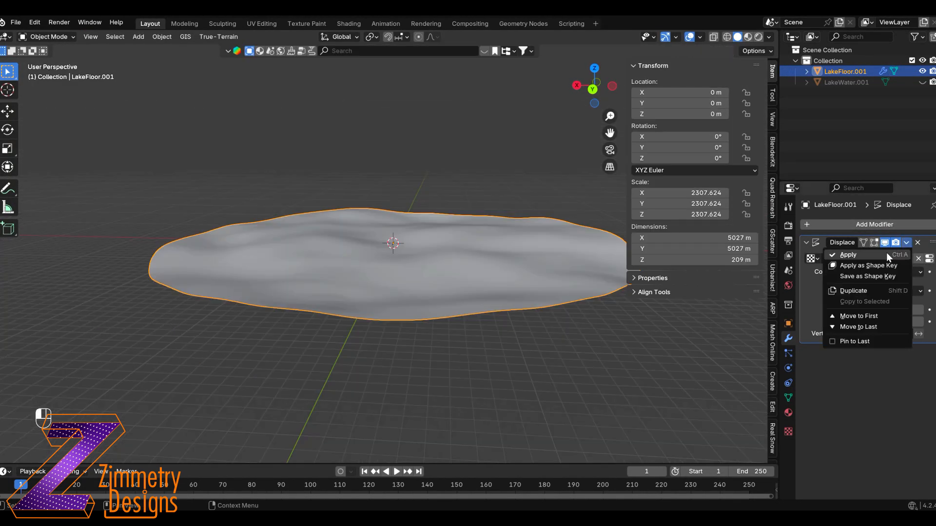
left_click(851, 256)
Shade the lake floor smooth
middle_click_drag(387, 281, 431, 311)
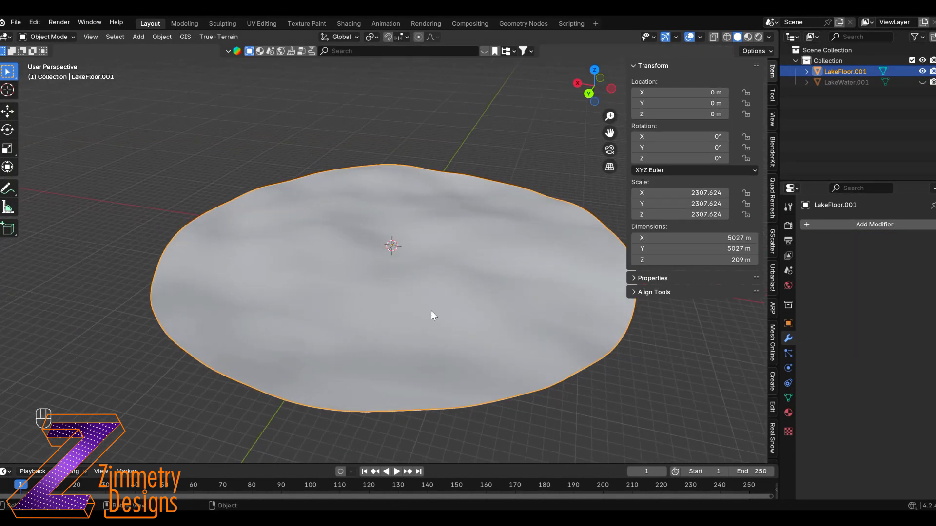
right_click(449, 306)
left_click(385, 265)
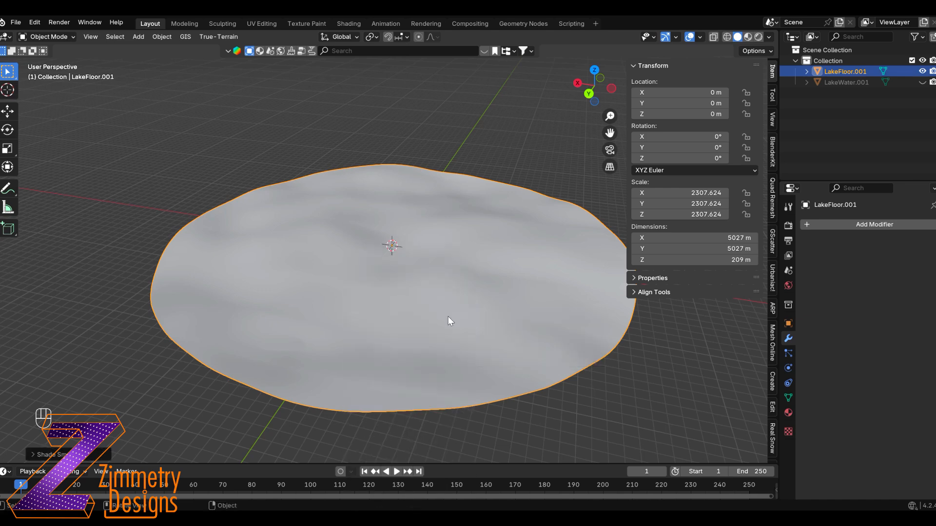
key("Tab")
left_click(428, 381)
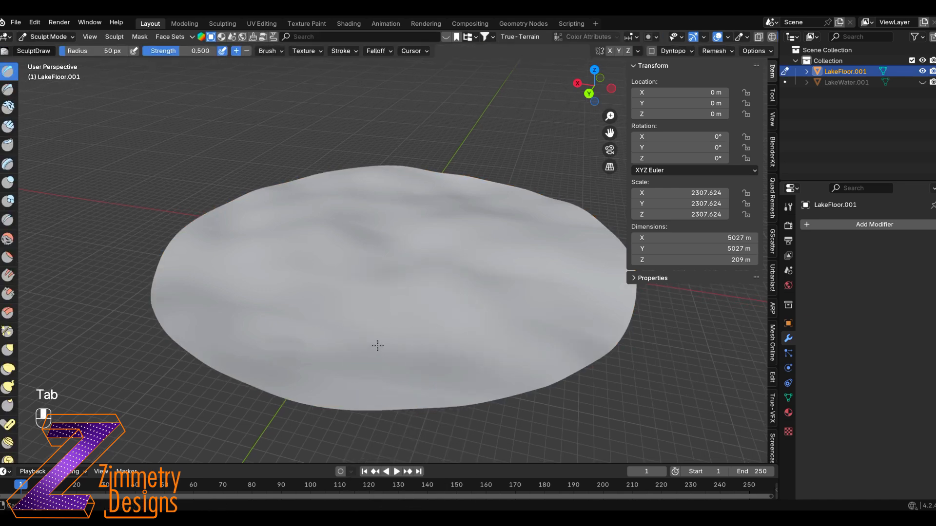
middle_click_drag(378, 346, 378, 328)
Switch the lake floor to Edit Mode and turn on proportional editing
key("Tab")
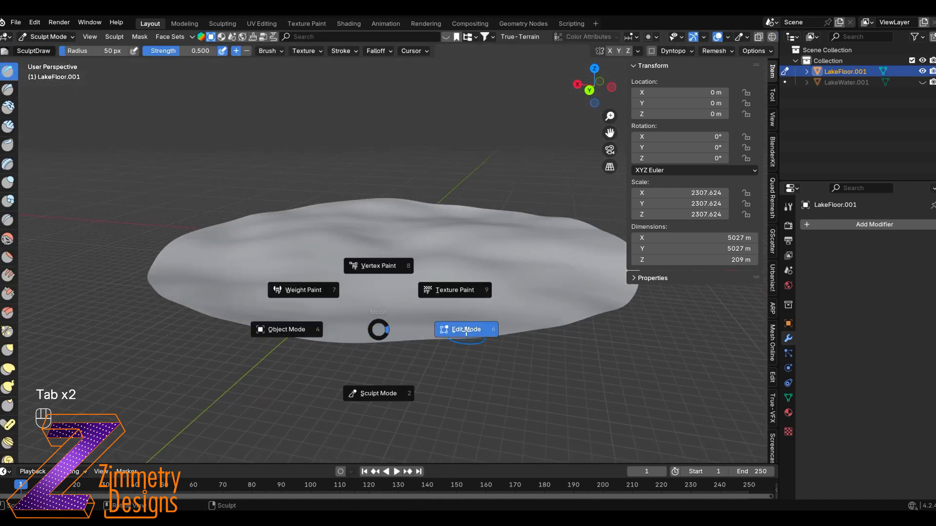
left_click(467, 331)
key("o")
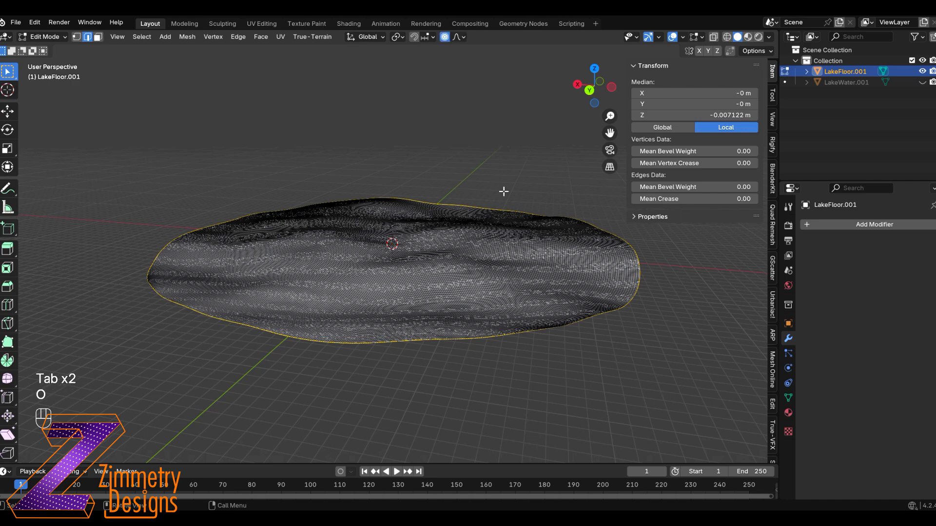
middle_click_drag(409, 207, 407, 200)
scroll(389, 236, "up", 4)
In vertex select mode, lower a vertex near the floor's centre along Z with an enlarged proportional influence
left_click(390, 236)
key("2")
key("1")
left_click(392, 236)
key("g")
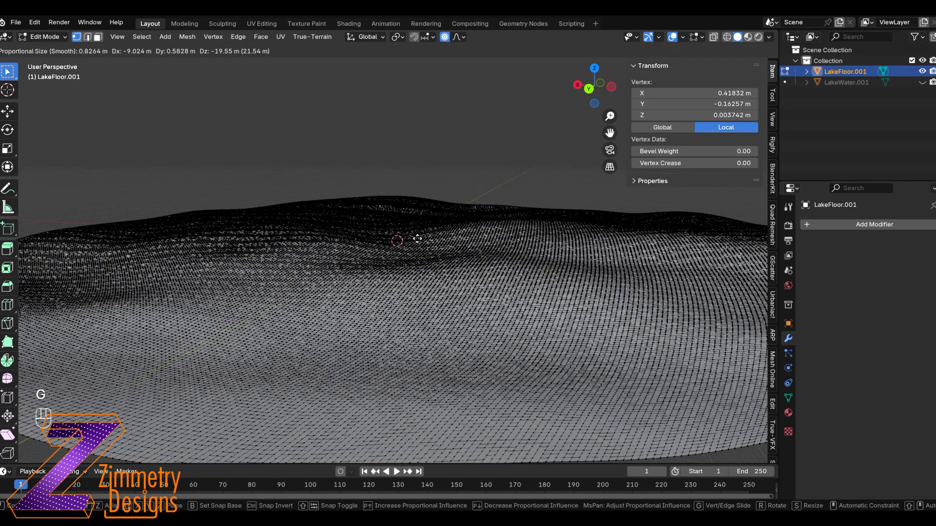
scroll(415, 239, "down", 10)
key("z")
left_click(414, 246)
Lower another vertex toward the floor's far side along Z with proportional editing, and return to Object Mode
left_click(602, 230)
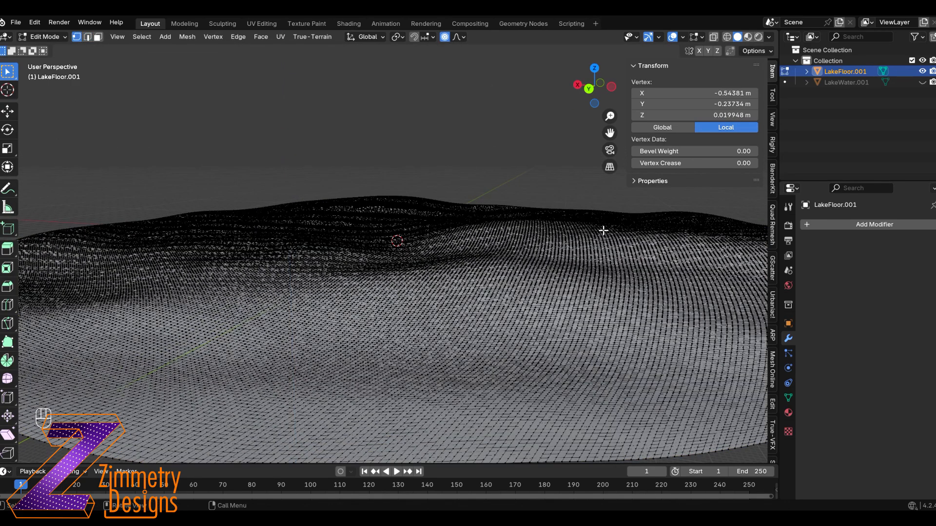
key("g")
key("z")
left_click(605, 247)
key("Tab")
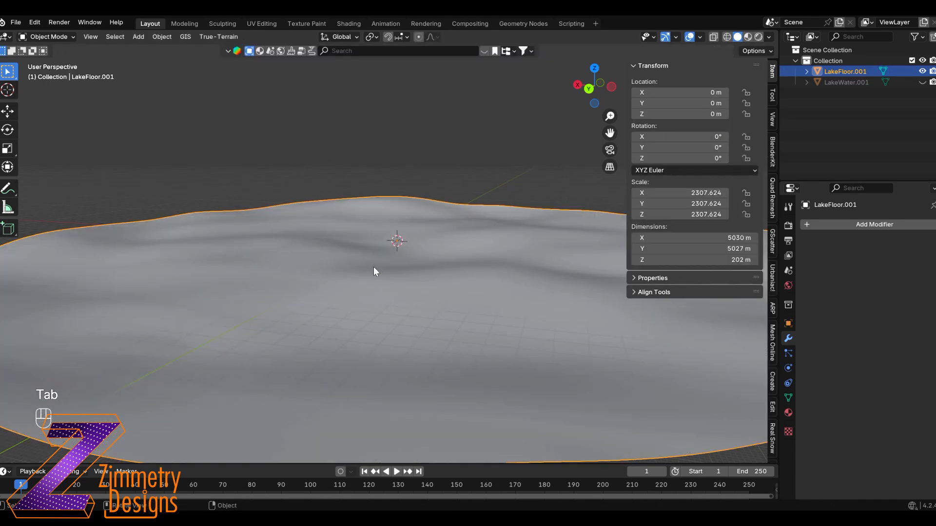
Unhide the water disc and raise it above the lake floor to about Z 44.48 m
scroll(375, 268, "down", 3)
key("alt+h")
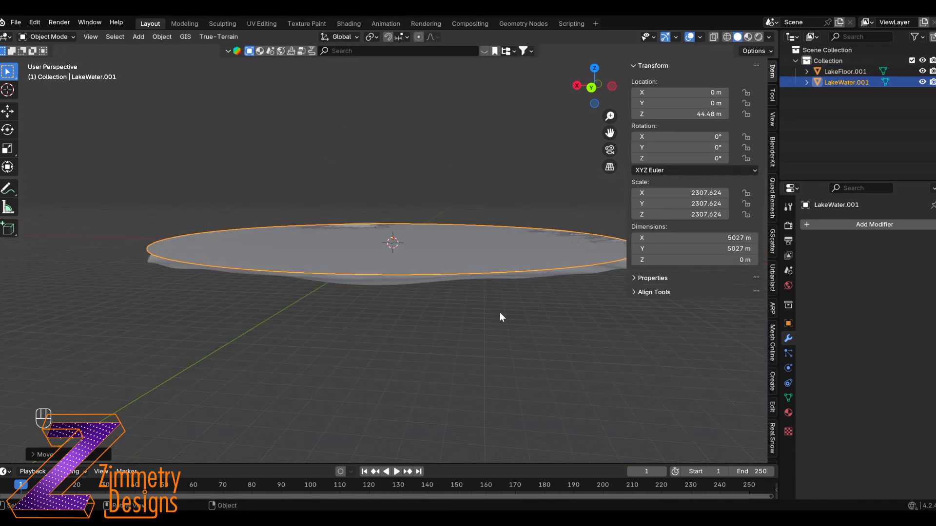
middle_click_drag(502, 318, 468, 335)
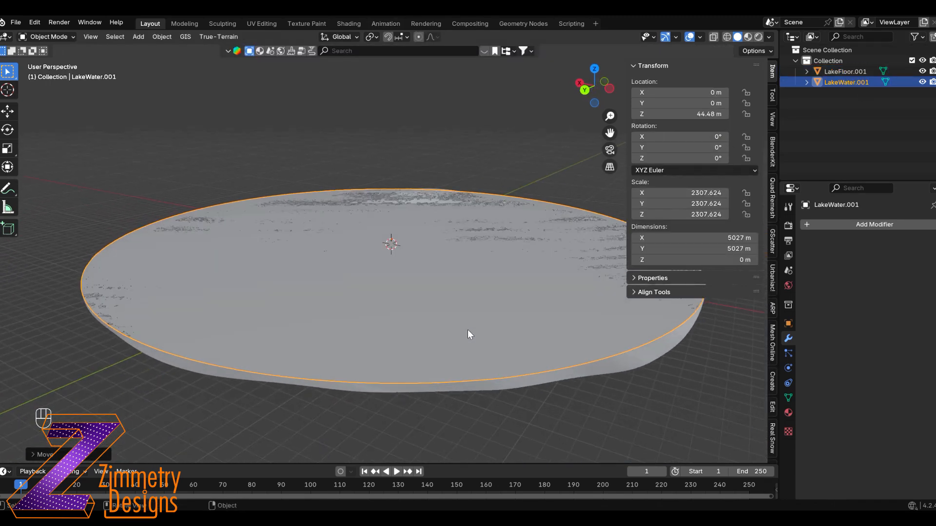
Add a camera at the scene origin and raise it along Z to about 560.5 m
scroll(468, 334, "down", 2)
middle_click_drag(376, 335, 428, 323)
key("shift+a")
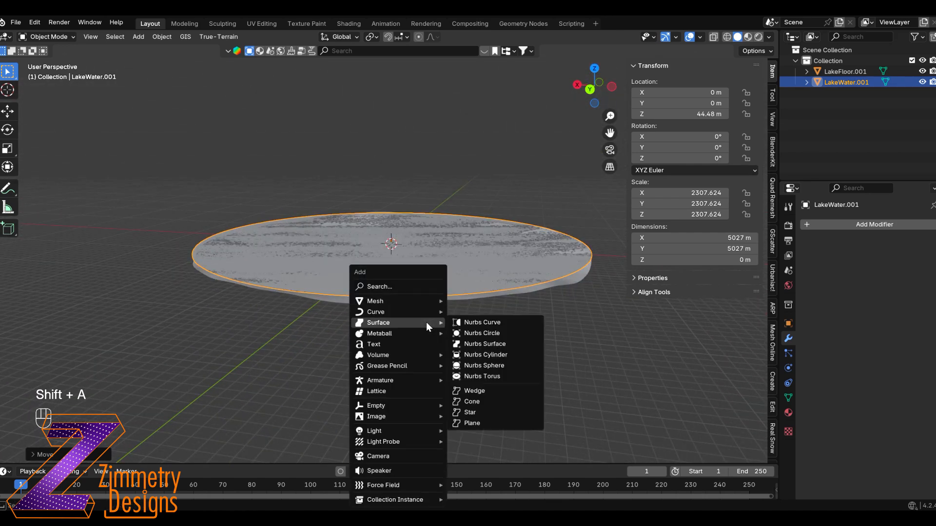
left_click(387, 453)
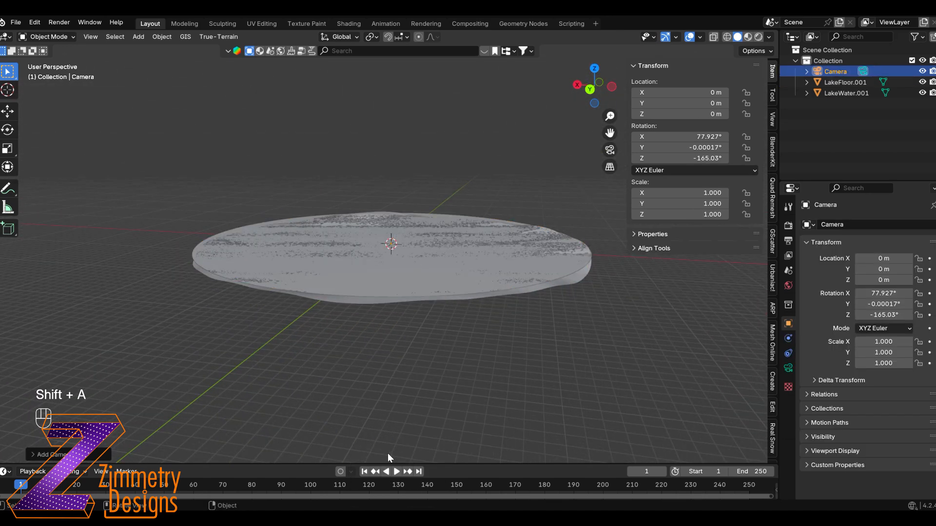
middle_click_drag(394, 332, 483, 298)
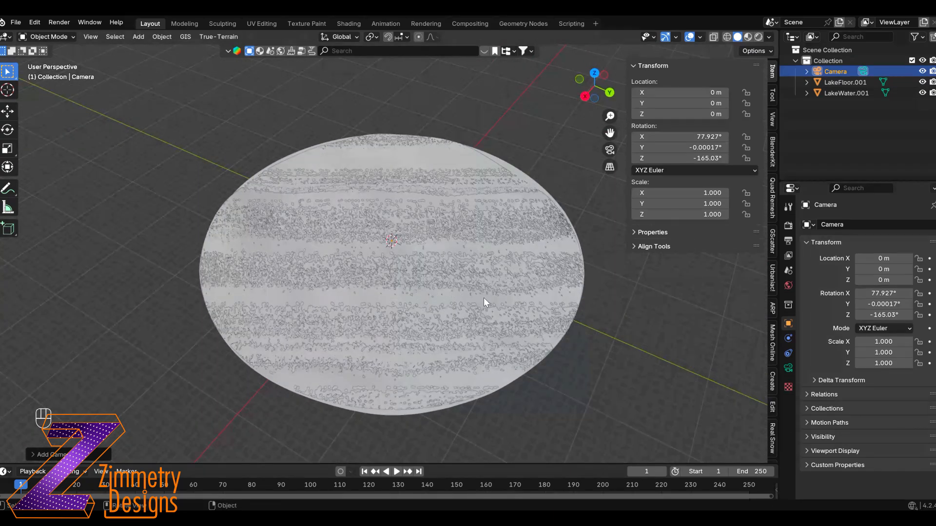
key("g")
key("z")
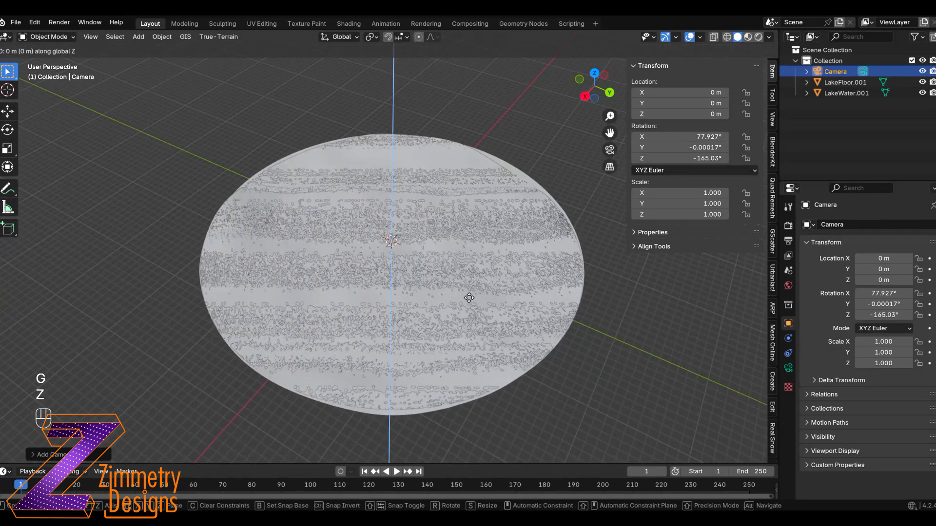
left_click(446, 220)
Clear the camera's rotation and rotate it 90° about the X axis
middle_click_drag(446, 219, 505, 261)
key("alt+r")
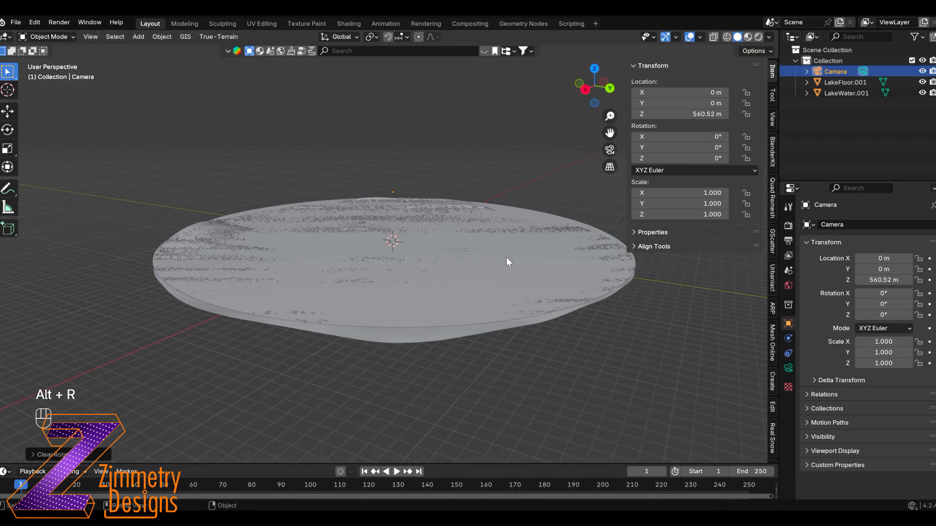
type("rx")
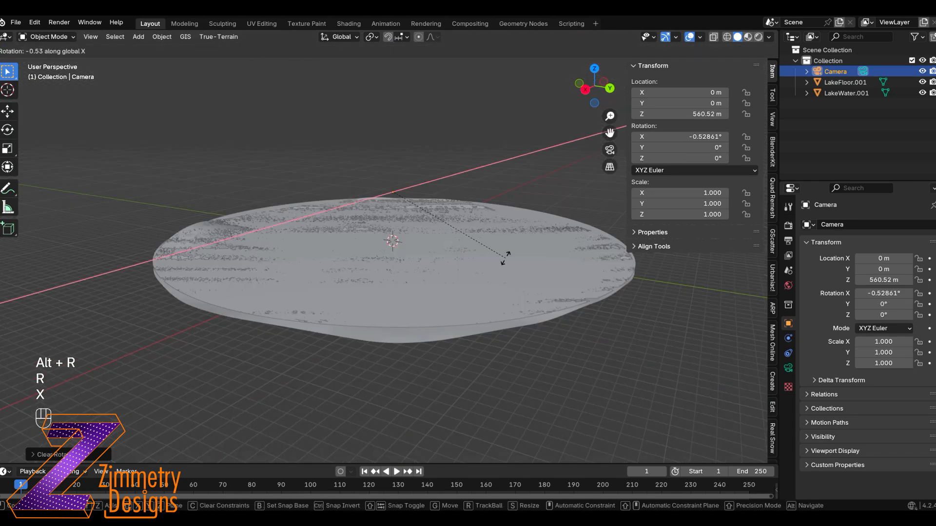
type("90")
left_click(505, 258)
Move the camera along Y to about 2527.6 m, near the lake's rim, and look through it
middle_click_drag(505, 258, 500, 296)
key("g")
key("y")
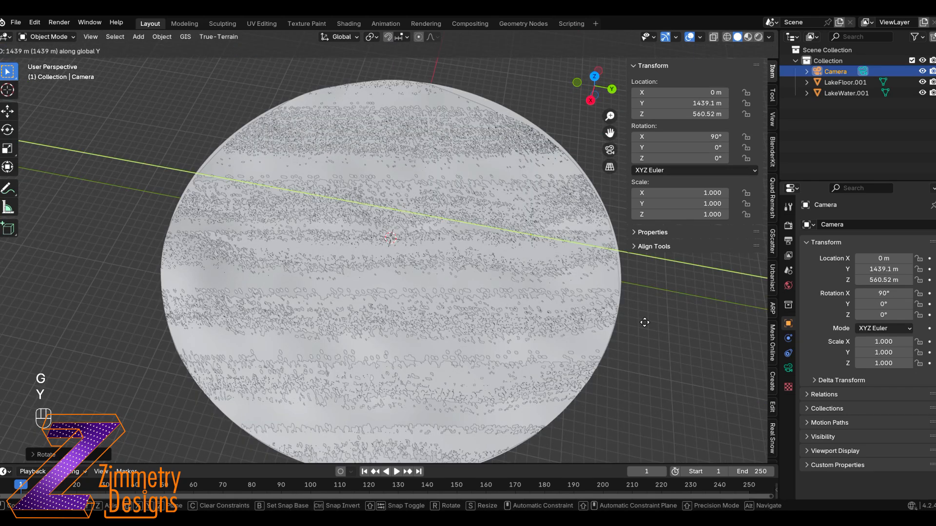
left_click(713, 330)
key("KP_0")
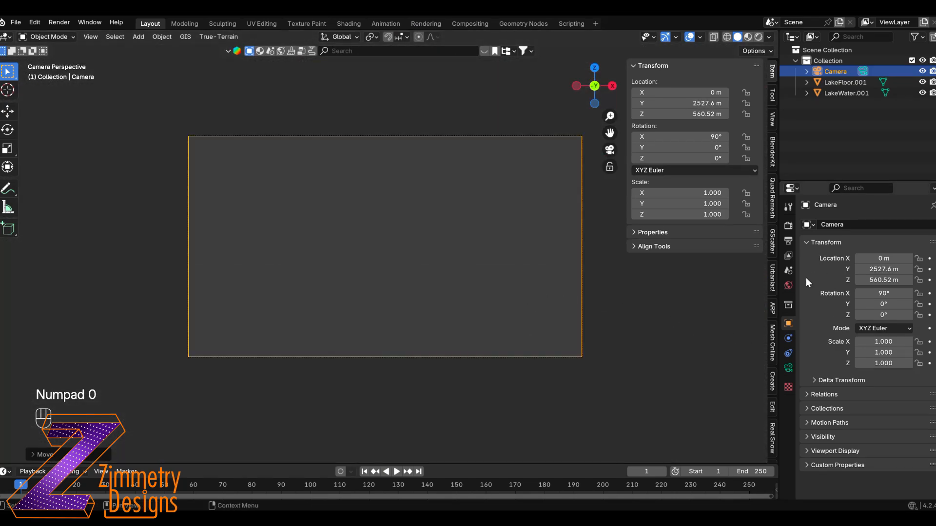
Set the camera's clip end distance to 100000 m
left_click(788, 368)
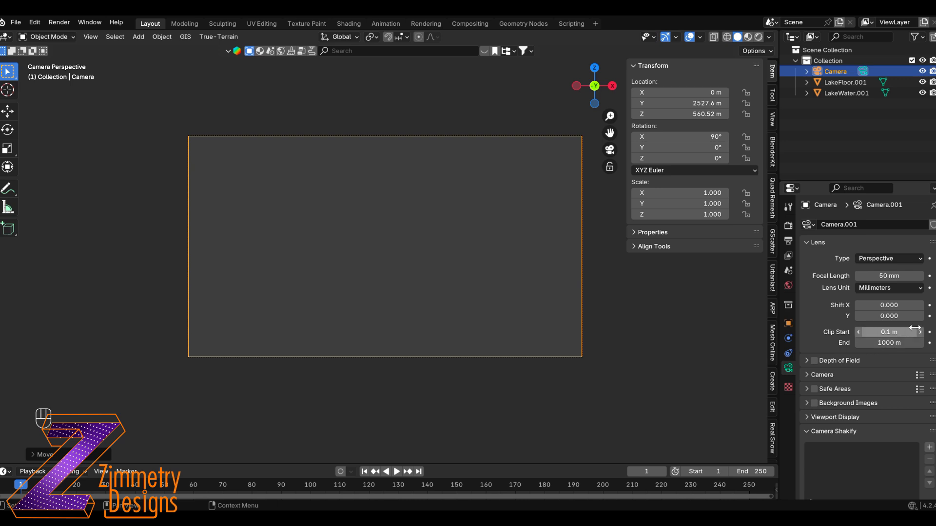
left_click(892, 343)
left_click(876, 343)
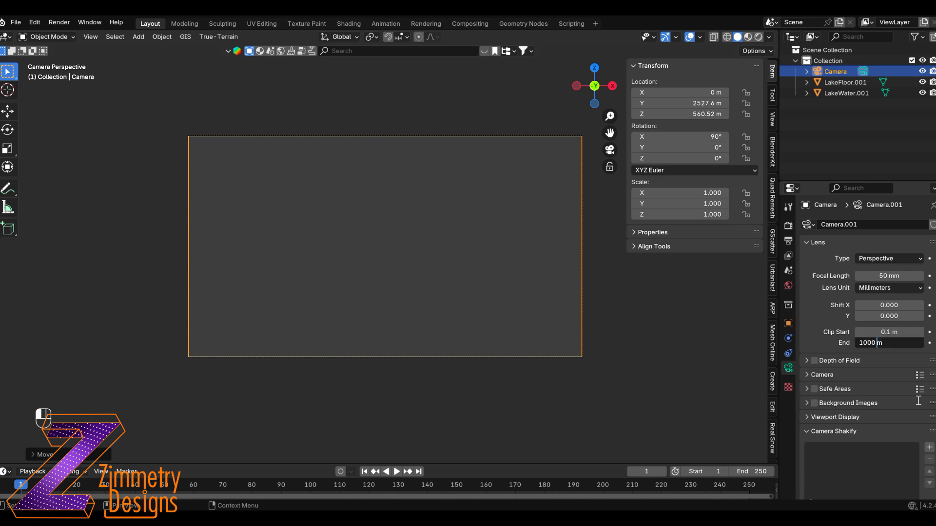
type("00")
key("Return")
Lower the camera along Z to about 285 m and rotate it 180° about Z to face the lake
middle_click_drag(312, 341, 366, 311)
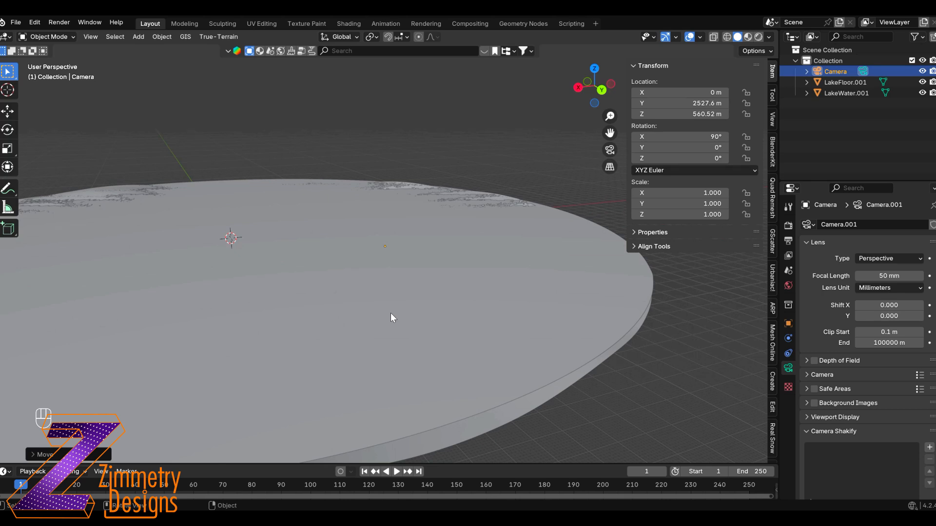
key("g")
key("z")
left_click(397, 411)
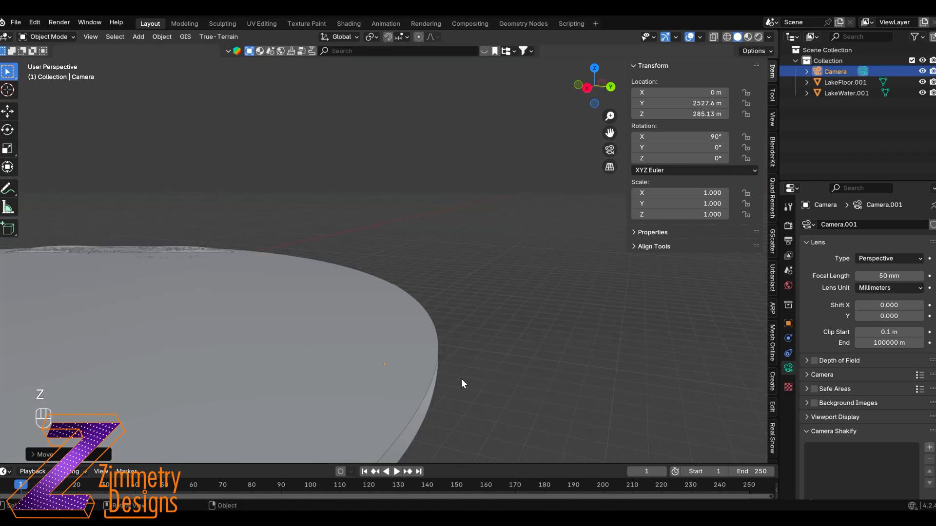
type("rz180")
key("Return")
key("KP_0")
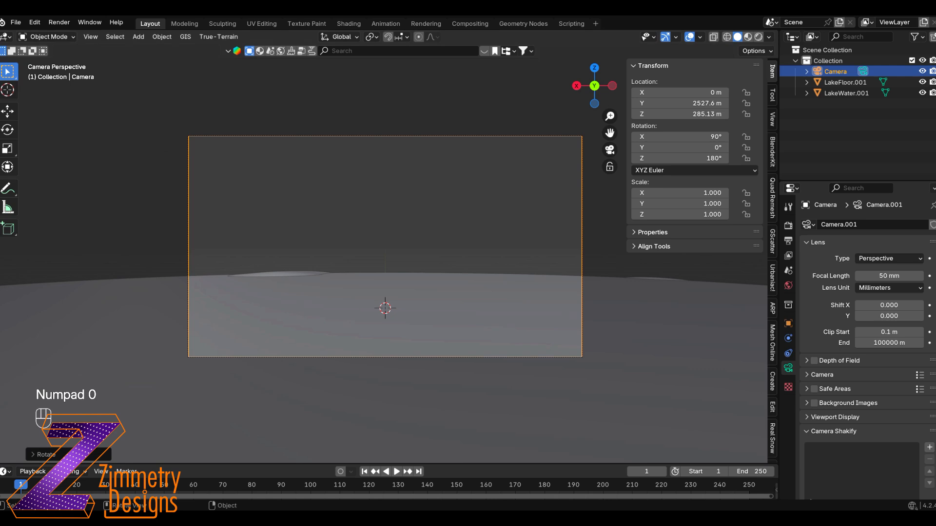
Split the 3D viewport side by side, keeping a narrower camera view without sidebar next to a wider free view
left_click_drag(3, 32, 368, 107)
key("n")
middle_click_drag(595, 342, 555, 361)
scroll(580, 359, "down", 4)
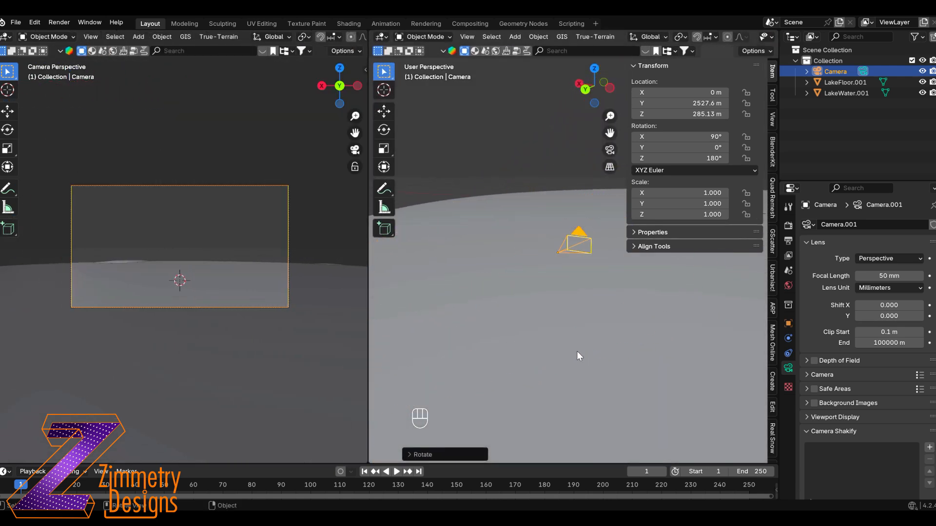
scroll(577, 354, "down", 2)
scroll(424, 268, "down", 1)
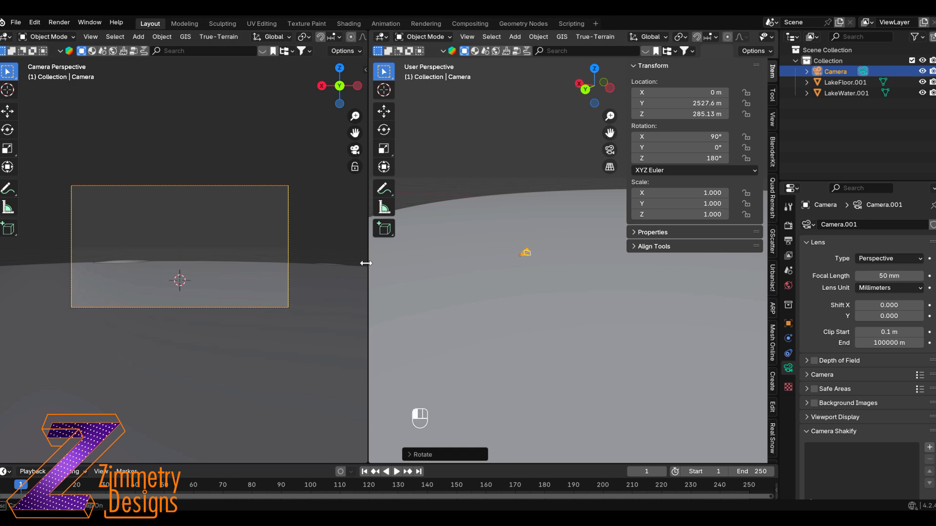
left_click_drag(370, 267, 273, 288)
From the top view, move the camera inward over the lake to about X -27.9 m, Y 539.5 m
key("KP_7")
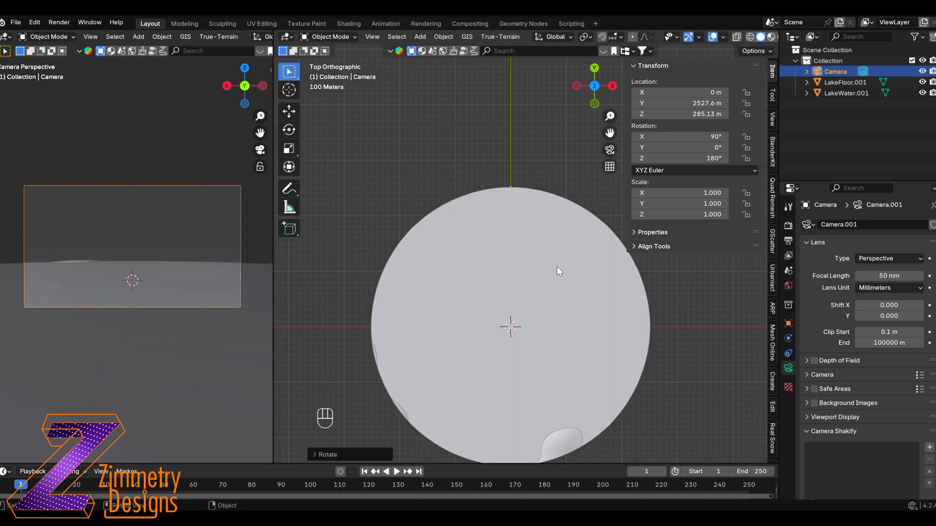
scroll(556, 266, "up", 2)
middle_click_drag(550, 235, 533, 177, "shift")
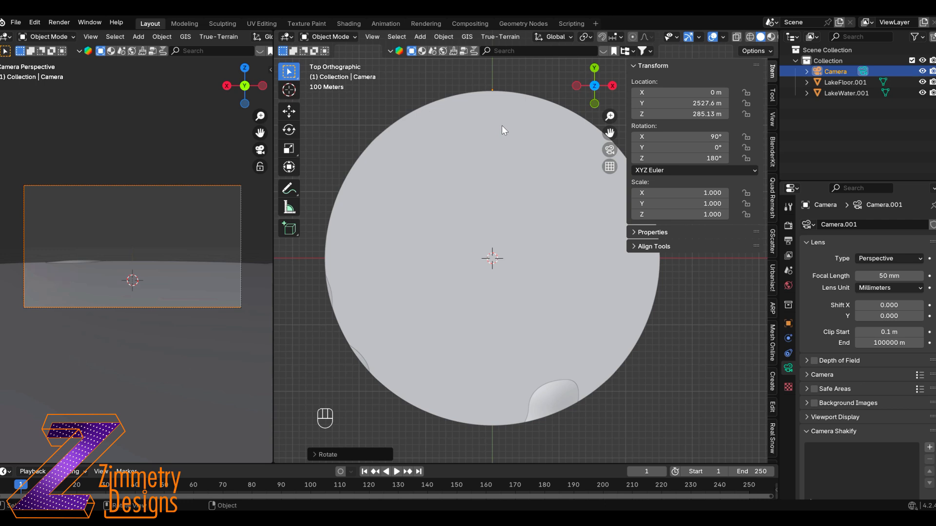
key("g")
left_click(501, 262)
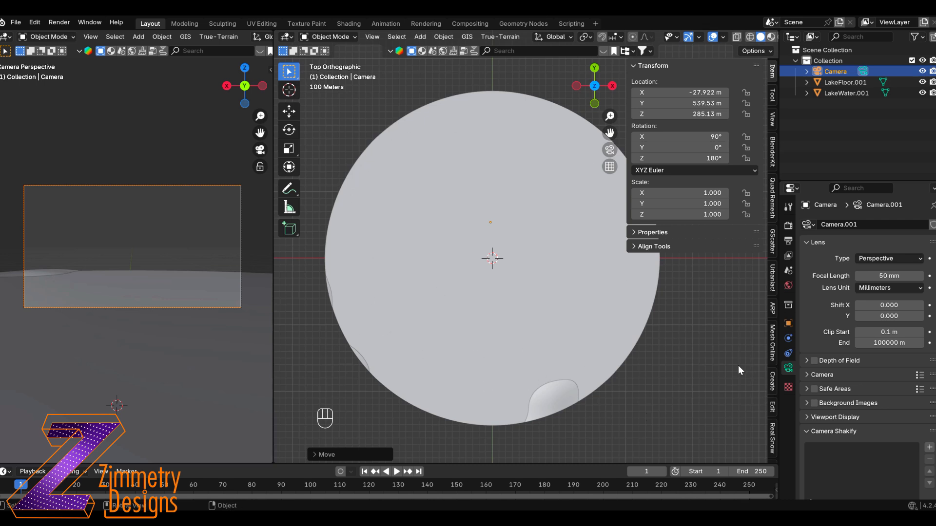
Save the file and snap the 3D cursor to the selected camera
key("KP_Decimal")
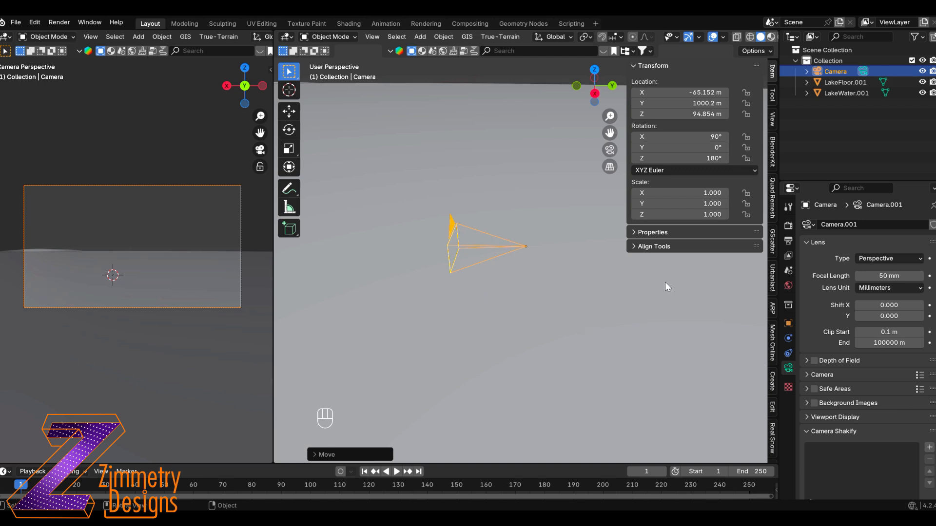
key("ctrl+s")
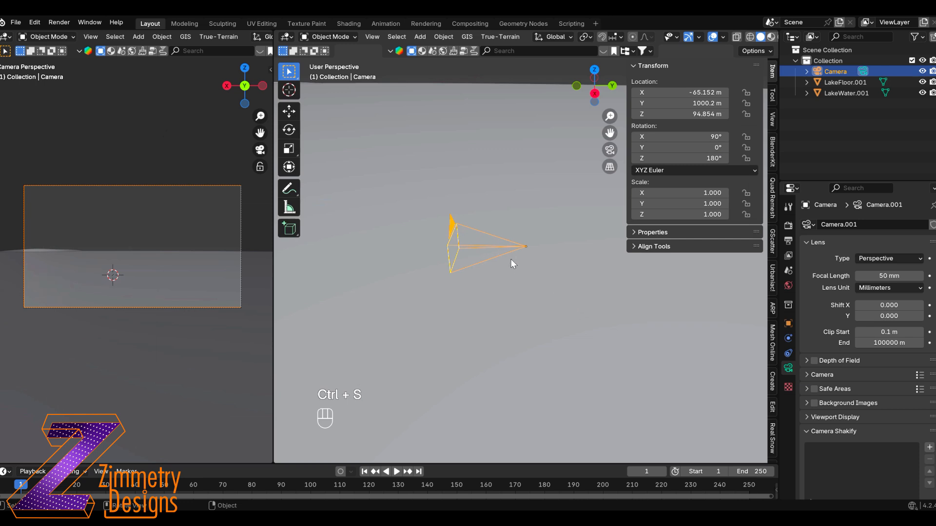
key("shift+s")
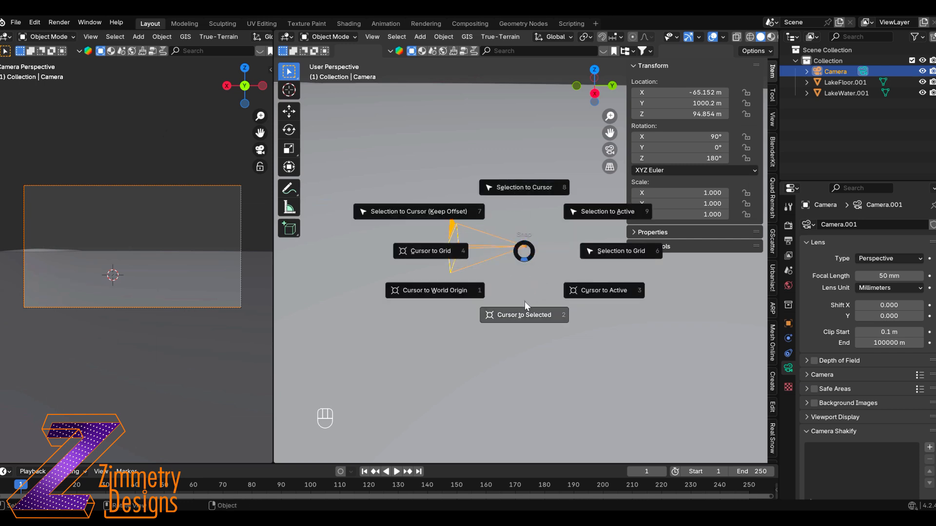
left_click(525, 315)
Add a Plain Axes empty at the 3D cursor on the camera
key("shift+a")
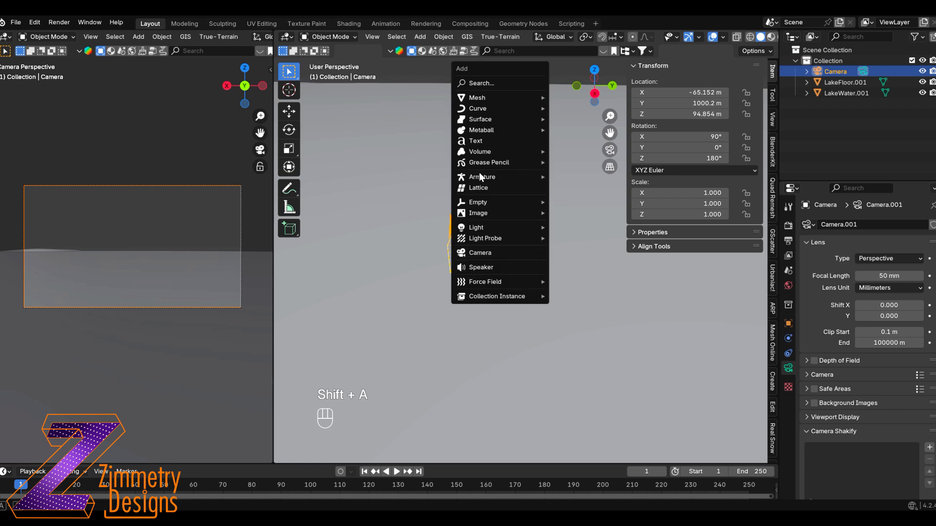
mouse_move(531, 202)
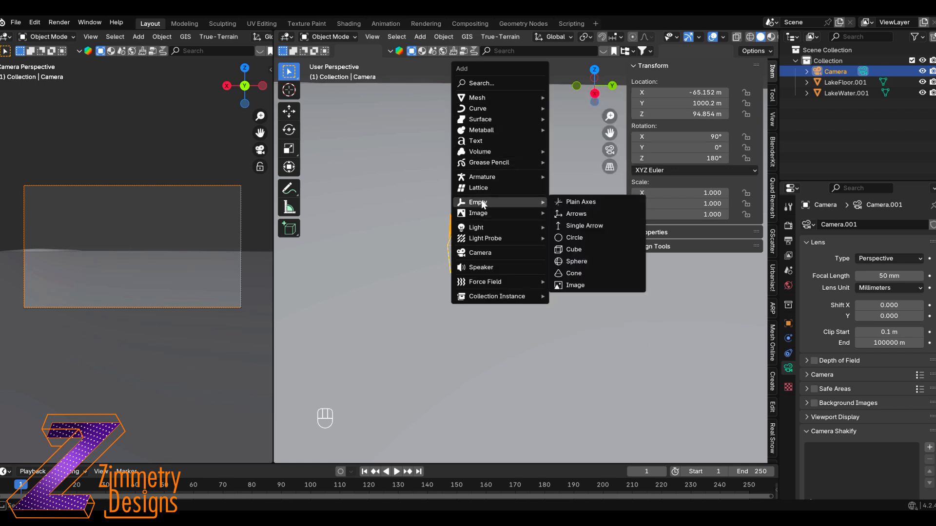
left_click(570, 206)
Copy the camera's location and rotation to the empty
left_click(472, 258, "shift")
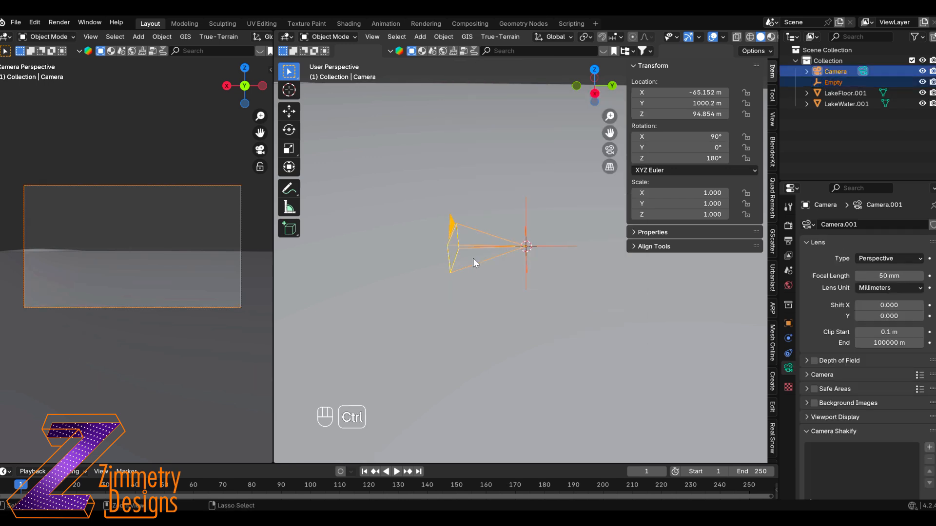
key("ctrl+c")
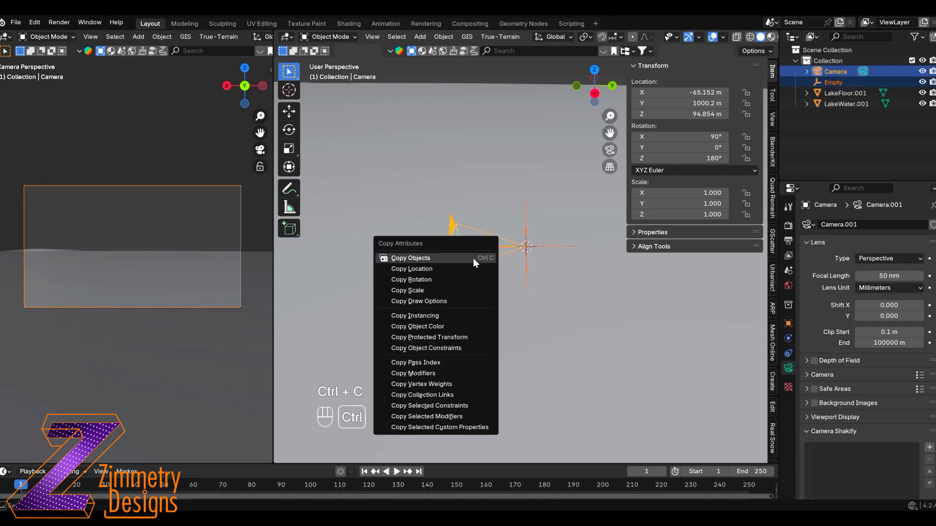
left_click(425, 270)
key("ctrl+c")
left_click(430, 266)
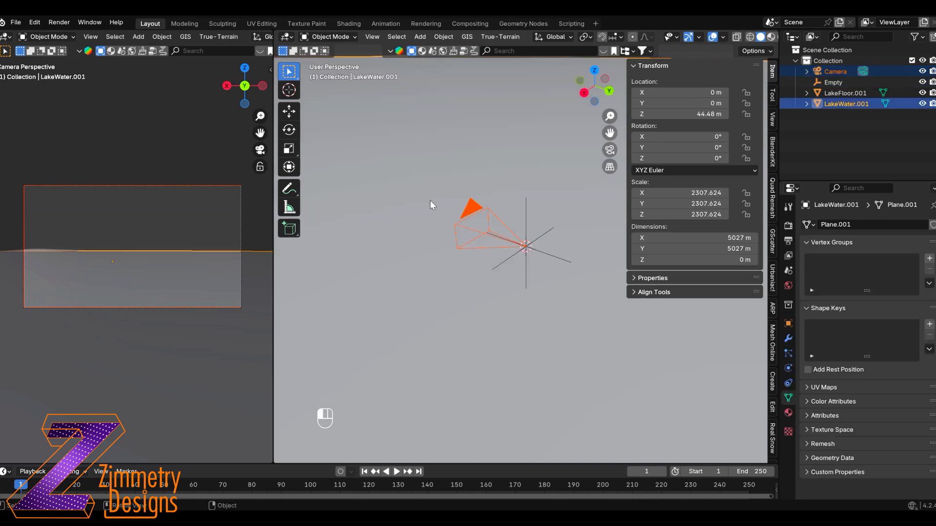
Parent the camera to the empty with the Object option, and select only the empty to try moving it
left_click(430, 200)
left_click(466, 213)
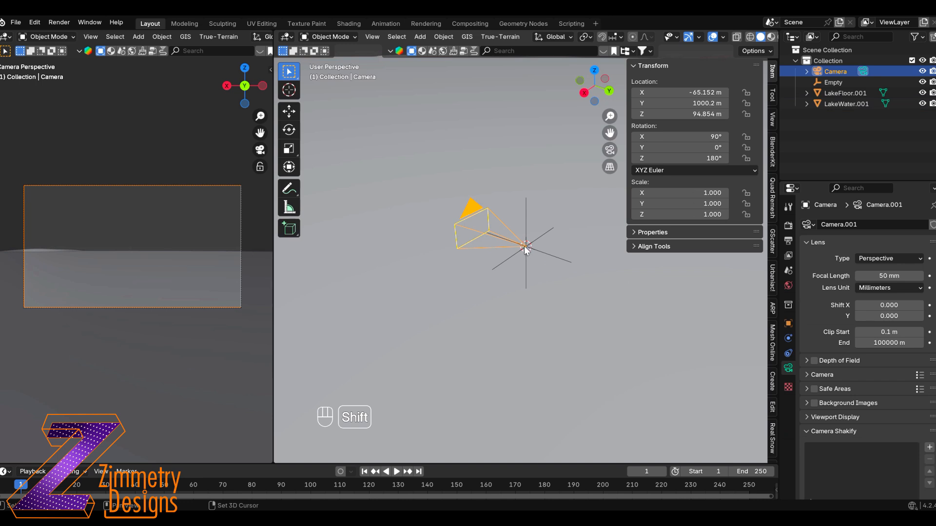
left_click(525, 247, "shift")
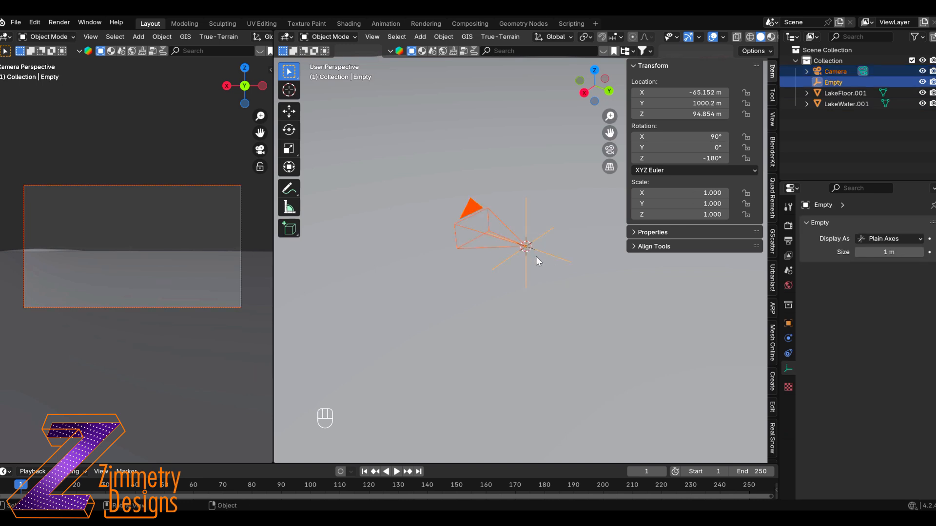
key("ctrl+p")
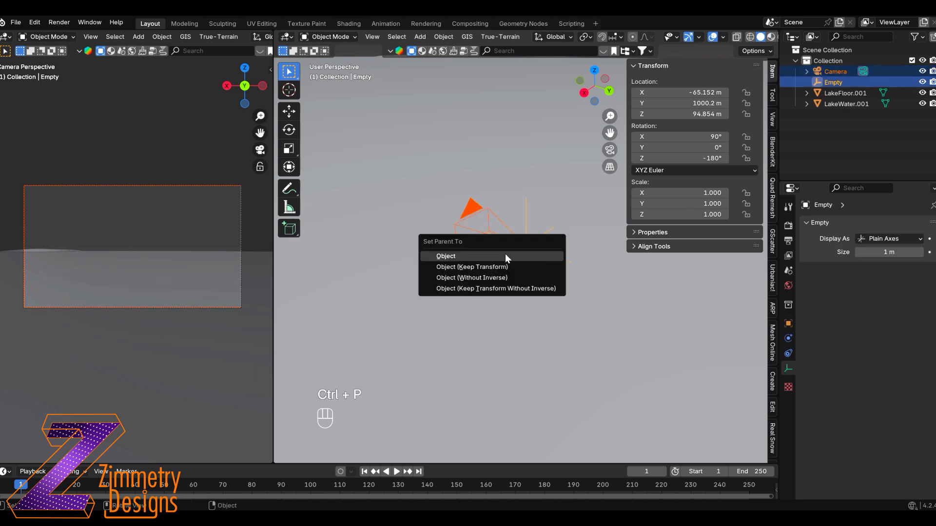
left_click(465, 254)
left_click(545, 251)
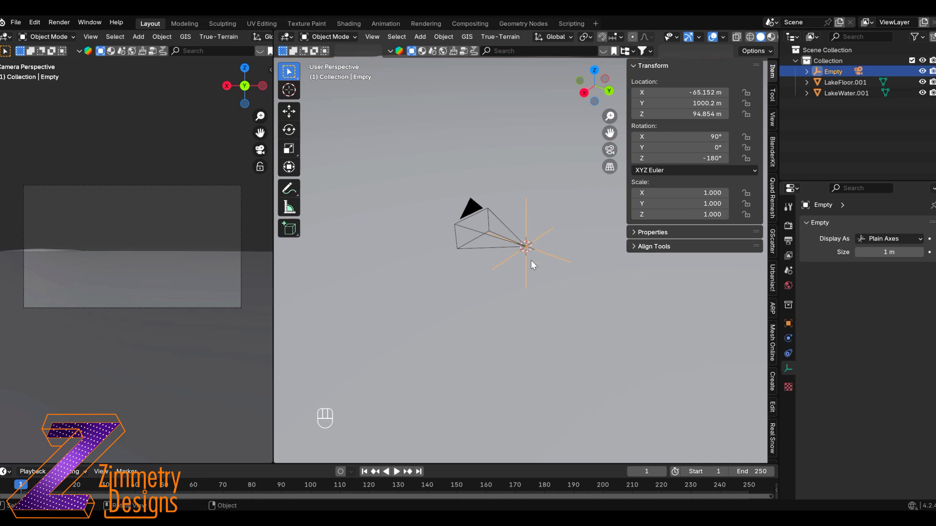
key("g")
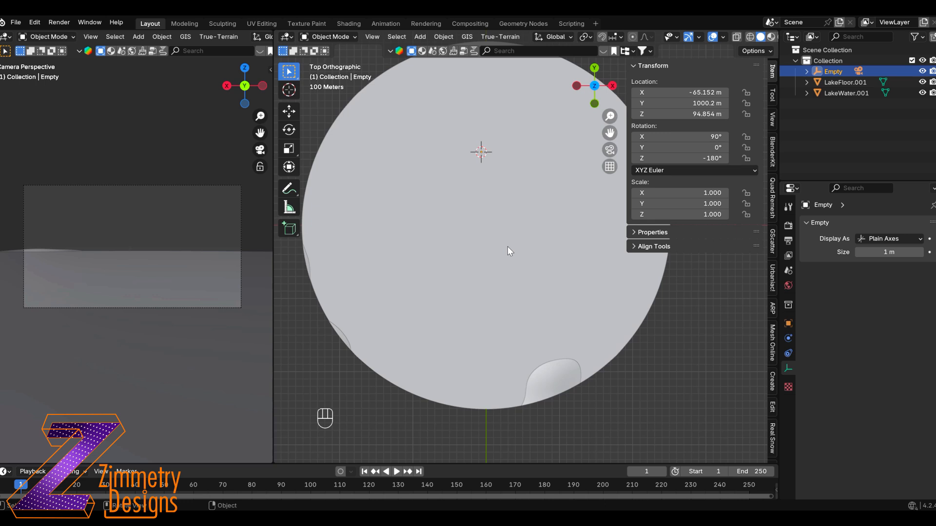
Hide the lake water disc and switch the lake floor to Weight Paint mode
middle_click_drag(509, 203, 495, 214, "shift")
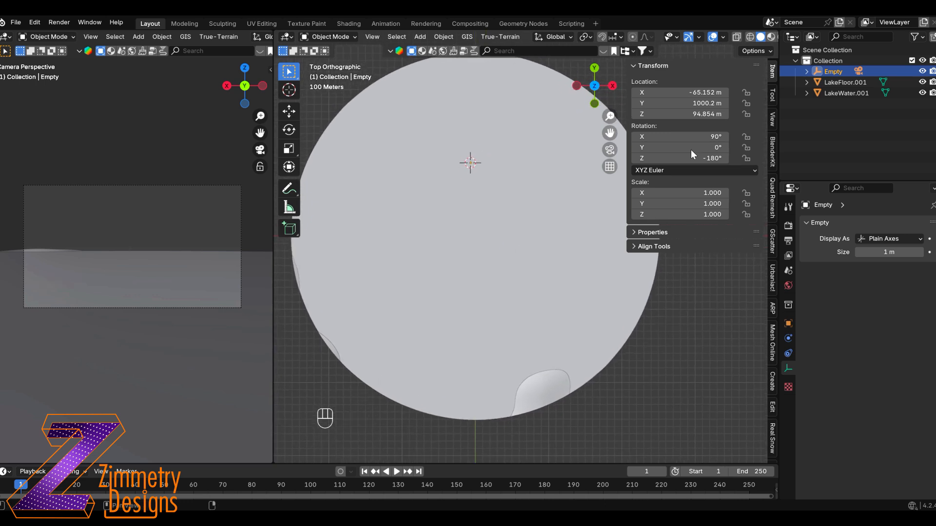
left_click(921, 93)
left_click(520, 272)
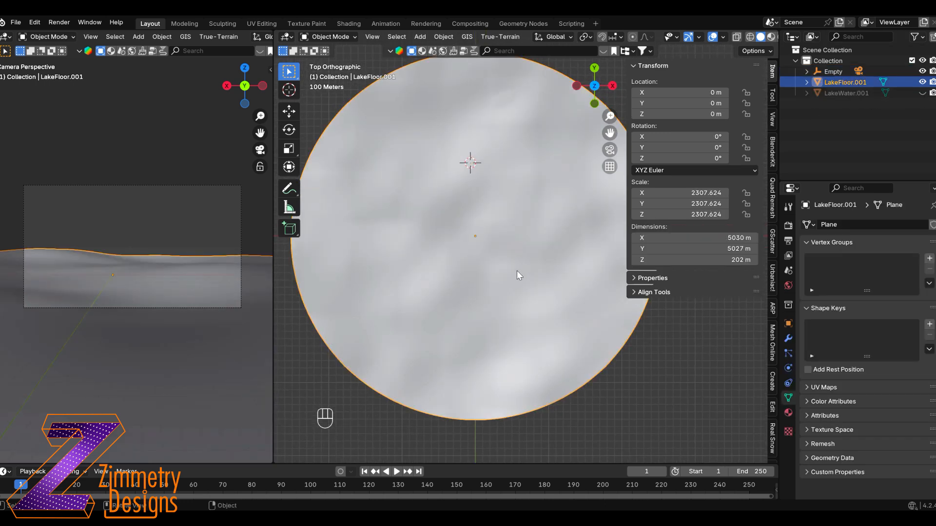
key("ctrl+Tab")
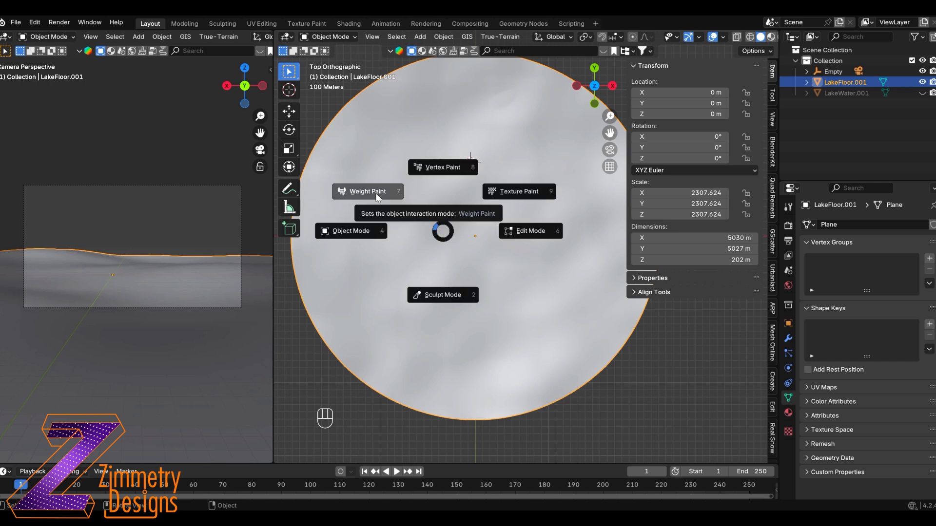
left_click(373, 193)
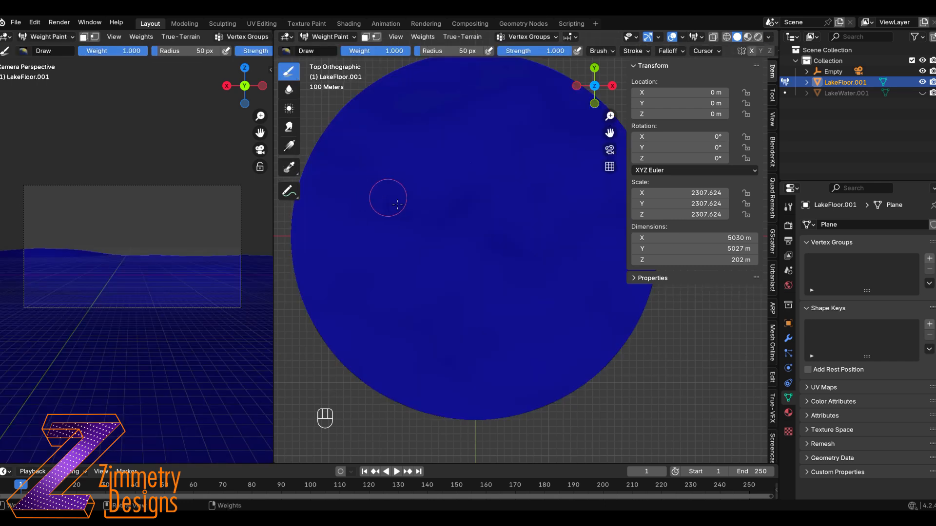
Add two vertex groups to the lake floor, named Rocks and LakeGrass
left_click(929, 259)
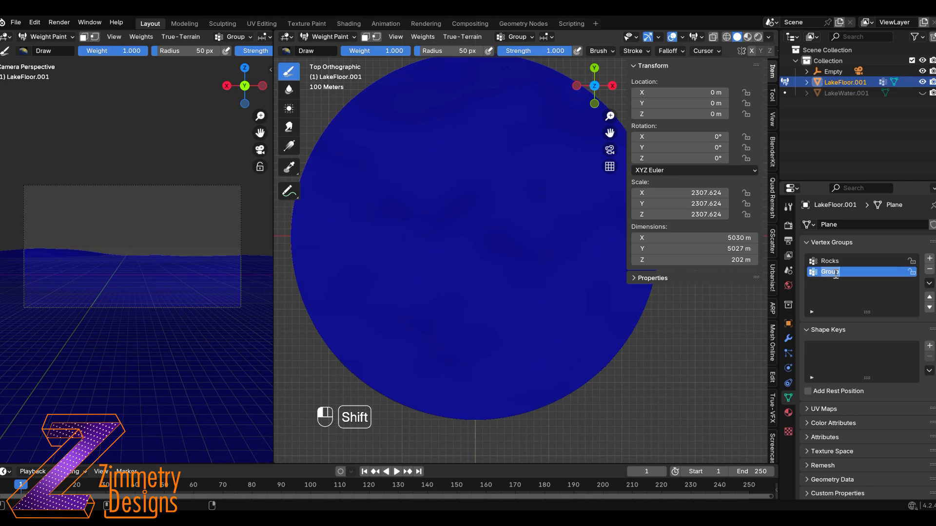
type("Gr")
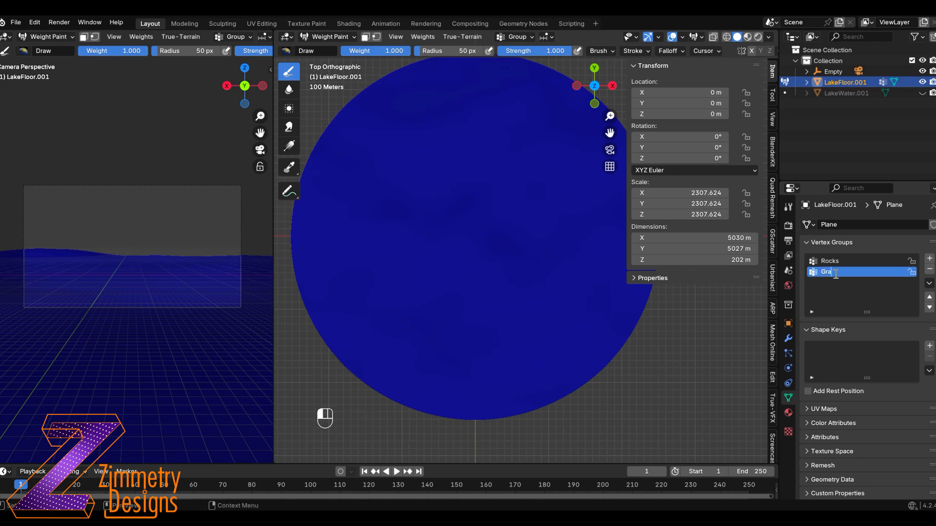
type("ake")
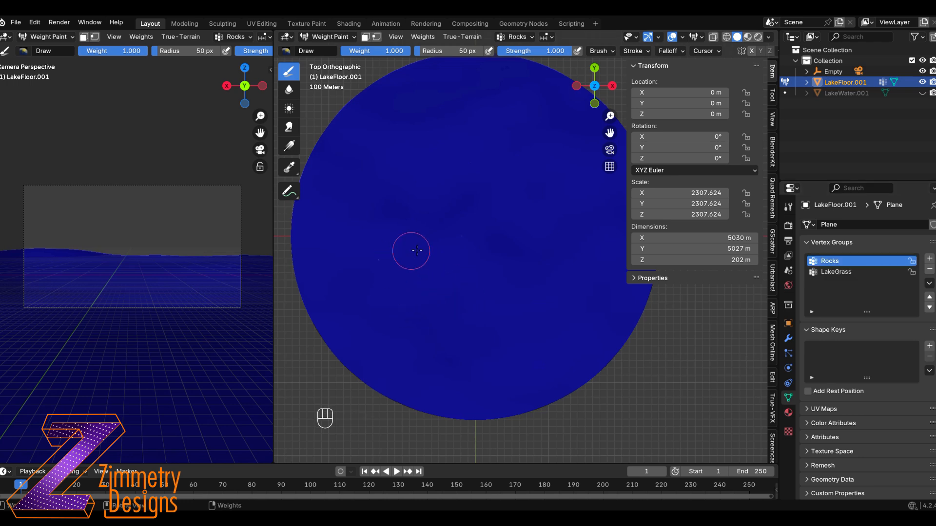
Expand the Draw brush's stroke settings and set the jitter to 0.8457
left_click(788, 209)
scroll(849, 377, "down", 5)
left_click(827, 299)
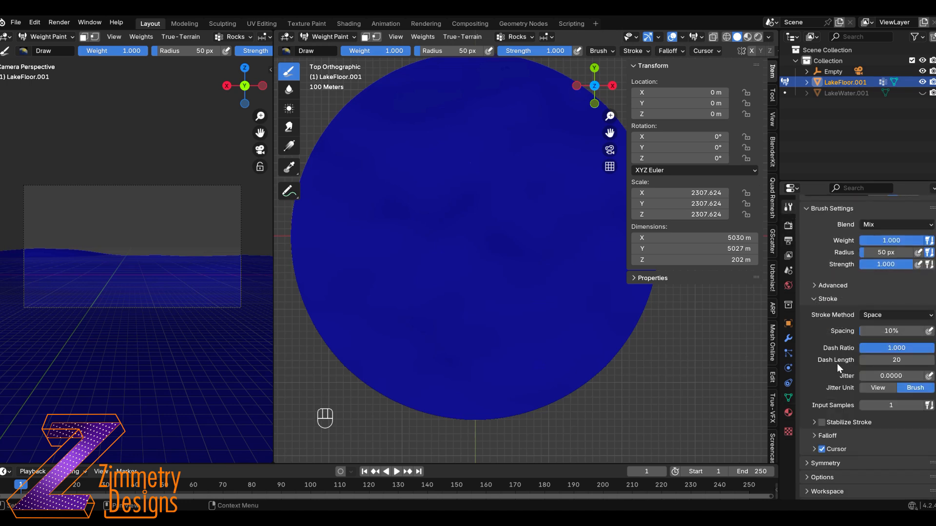
scroll(838, 363, "down", 1)
mouse_move(892, 353)
left_mouse_down()
mouse_move(863, 353)
mouse_move(916, 354)
left_mouse_up()
left_click_drag(312, 237, 631, 275)
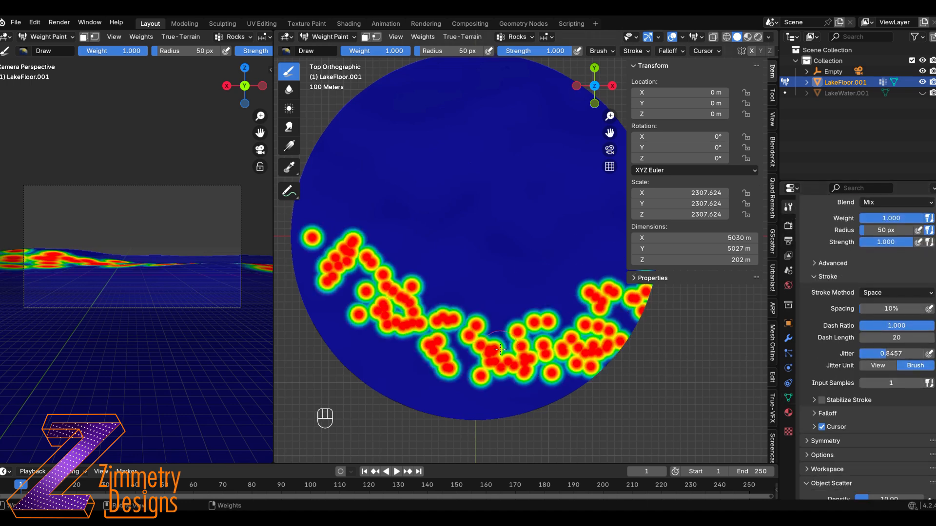
key("ctrl+z")
key("ctrl+z")
key("ctrl+z")
Paint scattered weight patches over the lake floor's near half, alternating brush strokes at weight 1 and weight 0
mouse_move(436, 312)
left_mouse_down()
mouse_move(469, 323)
mouse_move(439, 307)
mouse_move(609, 307)
left_mouse_up()
left_click_drag(390, 50, 341, 51)
mouse_move(337, 315)
left_mouse_down()
mouse_move(508, 299)
mouse_move(429, 262)
mouse_move(526, 287)
left_mouse_up()
left_click_drag(361, 50, 412, 50)
mouse_move(336, 383)
left_mouse_down()
mouse_move(649, 423)
mouse_move(390, 350)
mouse_move(624, 446)
left_mouse_up()
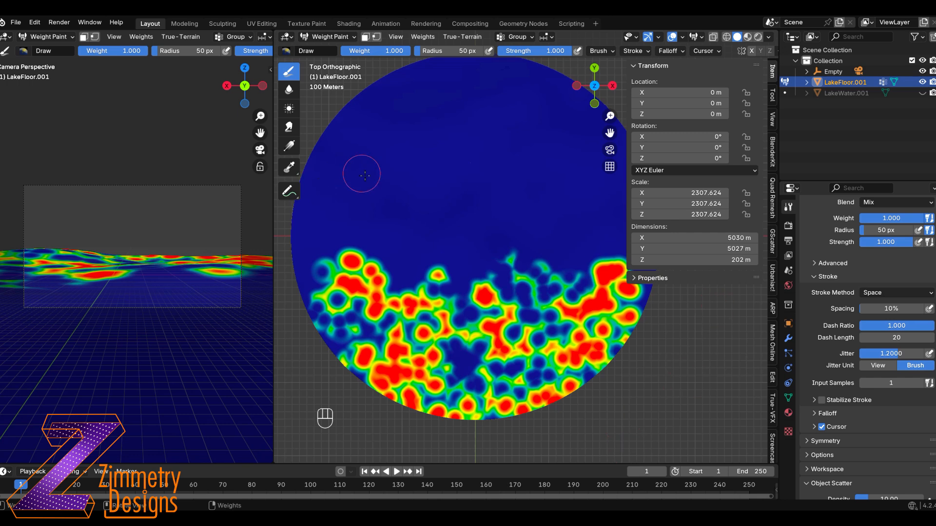
Thin out the scattered weight patches on the lake floor's near half by brushing over them with weight 0
mouse_move(475, 96)
left_mouse_down()
mouse_move(561, 117)
mouse_move(469, 166)
left_mouse_up()
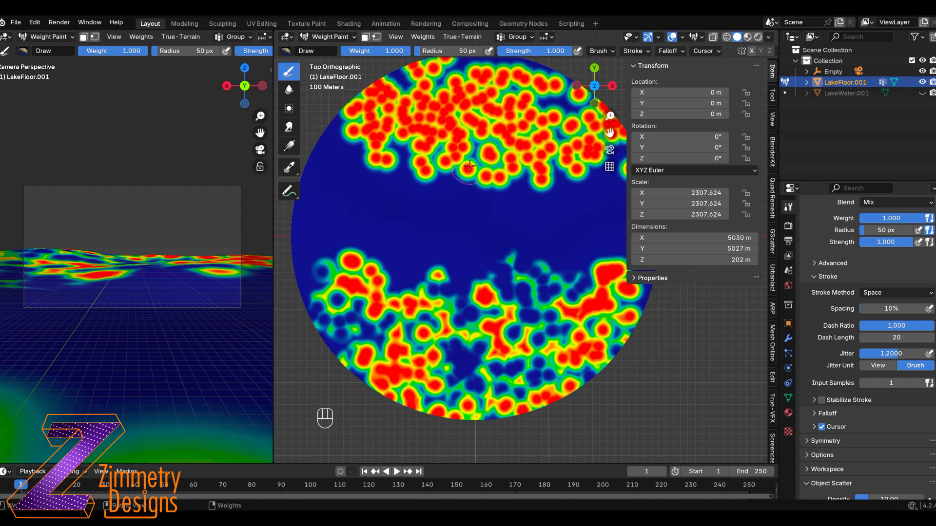
key("ctrl+z")
left_click_drag(394, 51, 342, 51)
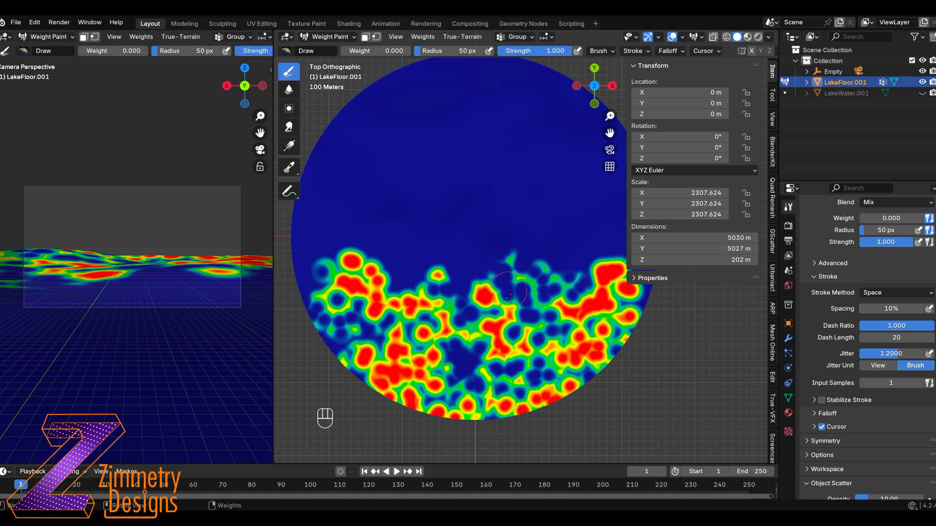
mouse_move(347, 336)
left_mouse_down()
mouse_move(548, 363)
mouse_move(599, 341)
mouse_move(558, 298)
left_mouse_up()
left_click_drag(471, 280, 464, 263)
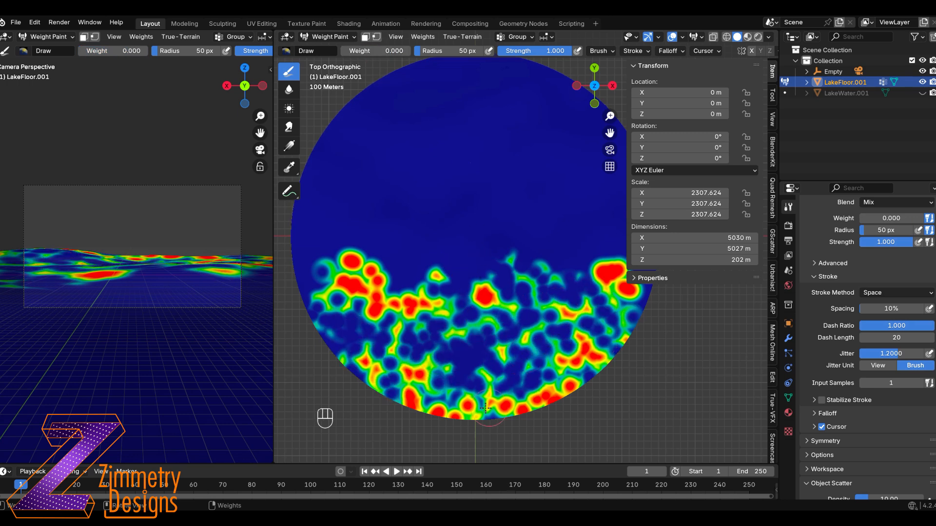
mouse_move(488, 407)
left_mouse_down()
mouse_move(451, 411)
mouse_move(351, 350)
left_mouse_up()
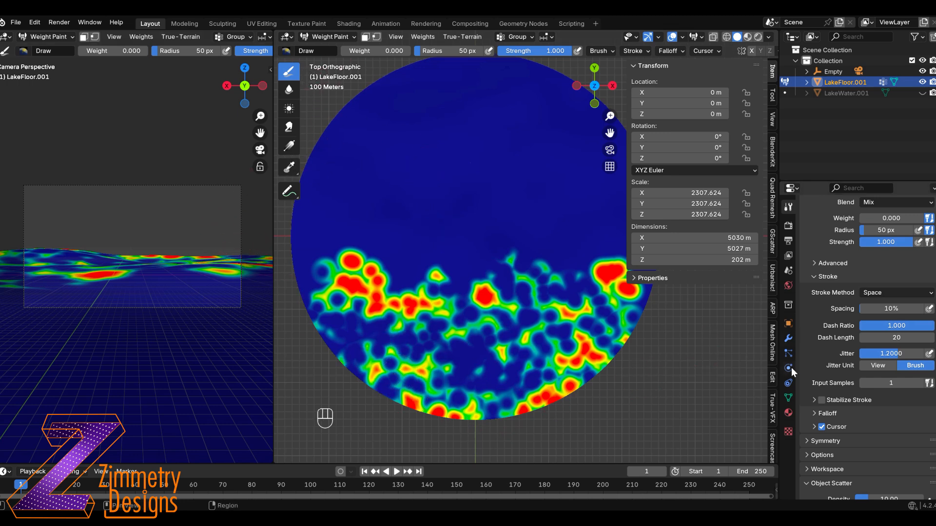
Rename the lake floor's second vertex group to LakeGrass
left_click(789, 397)
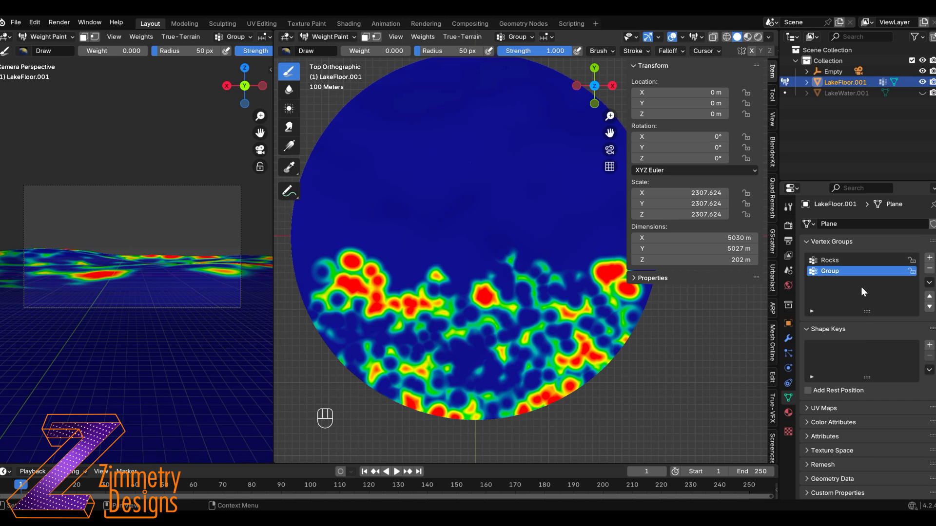
double_click(834, 270)
type("Grass")
key("BackSpace")
key("BackSpace")
key("BackSpace")
key("BackSpace")
key("BackSpace")
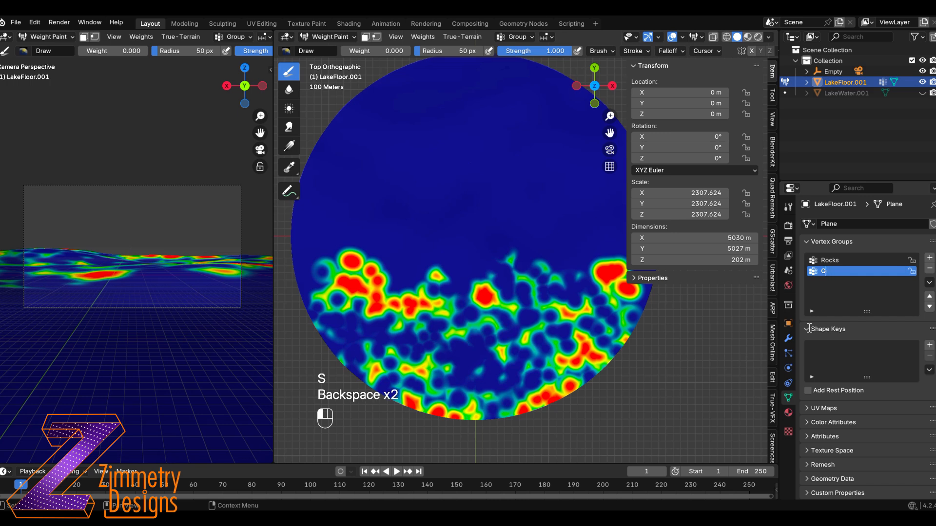
type("LakeGrass")
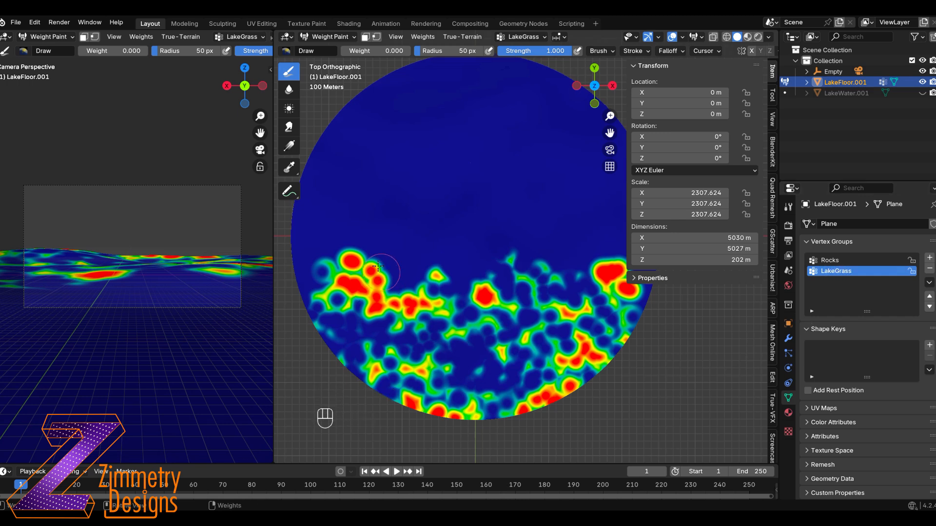
Repaint the LakeGrass weights as scattered patches at weight 1 along the near shore, and clear the middle with weight 0
mouse_move(377, 267)
left_mouse_down()
mouse_move(480, 317)
mouse_move(355, 292)
mouse_move(604, 341)
mouse_move(556, 310)
left_mouse_up()
left_click_drag(556, 310, 586, 253)
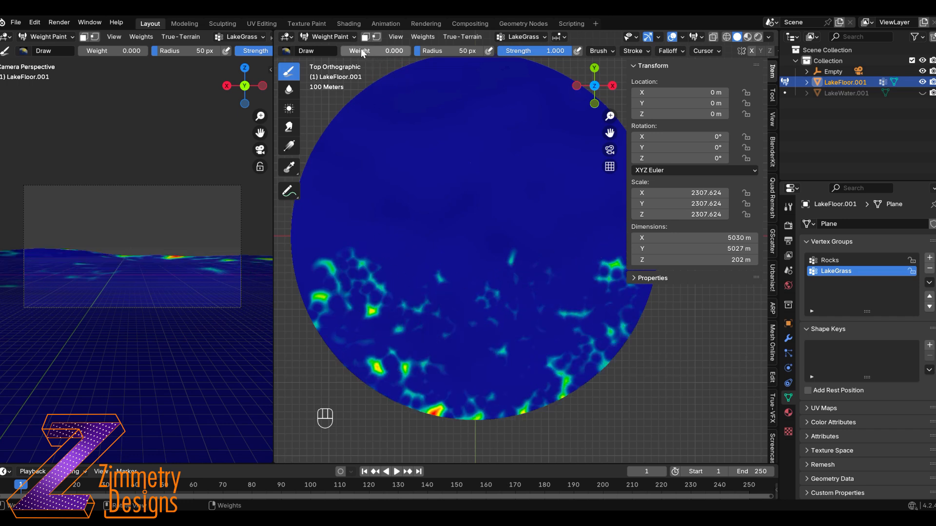
left_click_drag(359, 50, 431, 50)
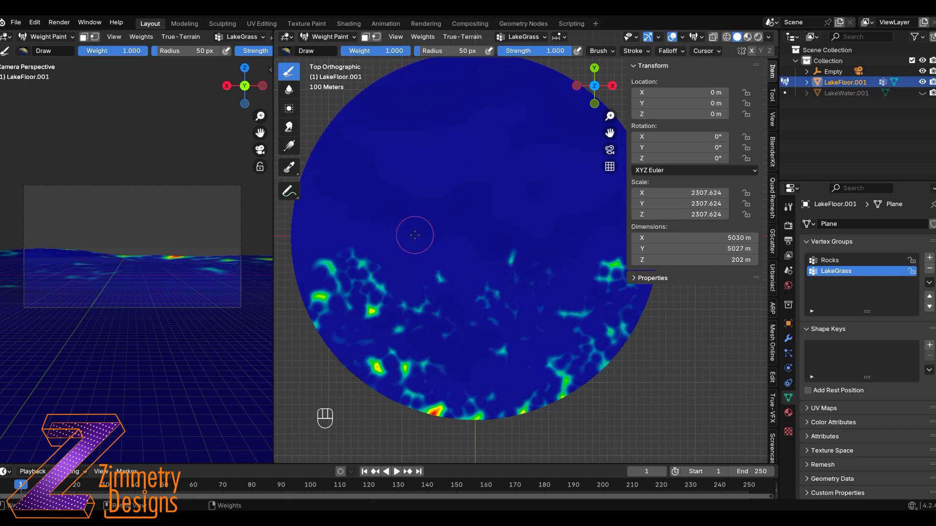
left_click_drag(414, 235, 368, 275)
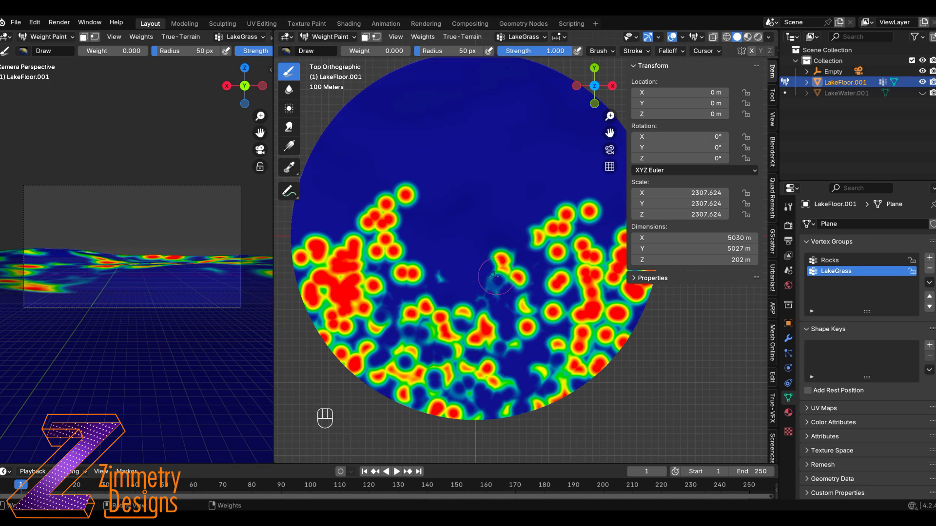
mouse_move(480, 331)
left_mouse_down()
mouse_move(507, 341)
mouse_move(446, 321)
mouse_move(503, 322)
left_mouse_up()
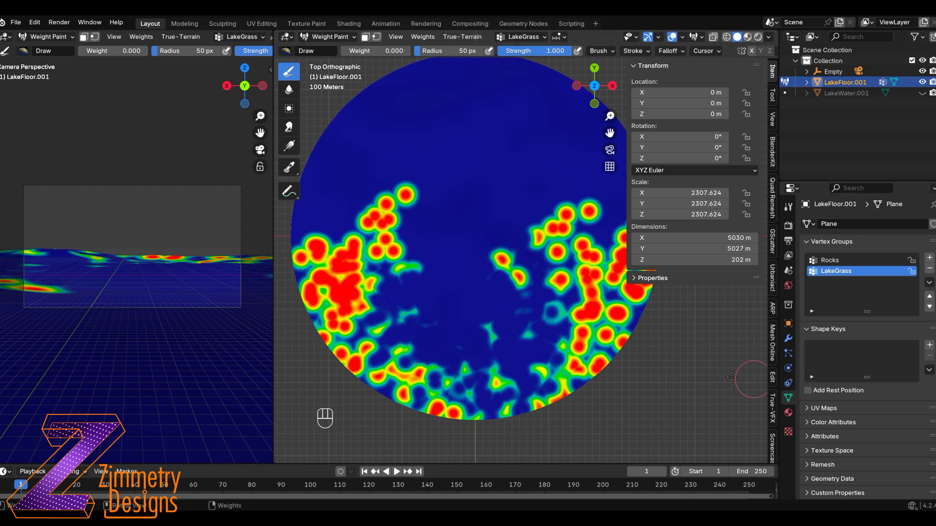
Make Rocks the active vertex group, then apply the lake floor's scale in Object Mode
left_click(838, 261)
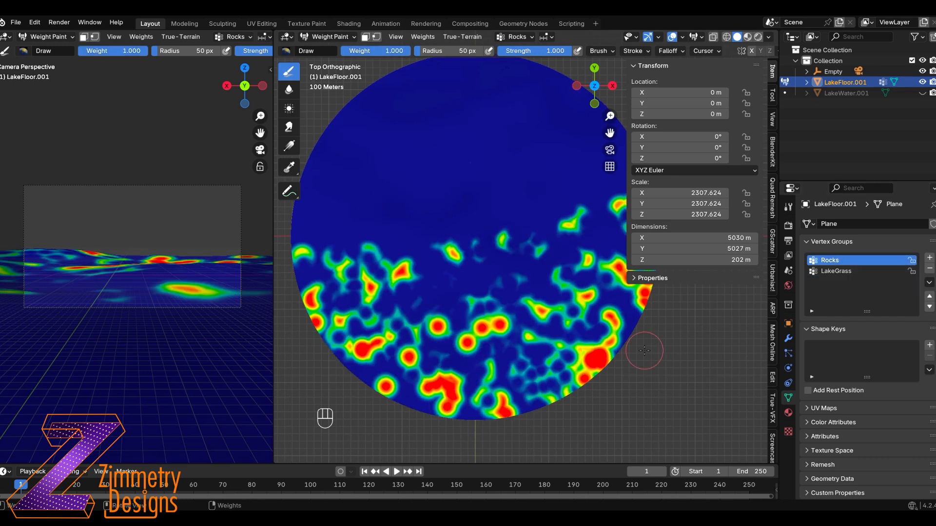
key("Tab")
left_click(552, 350)
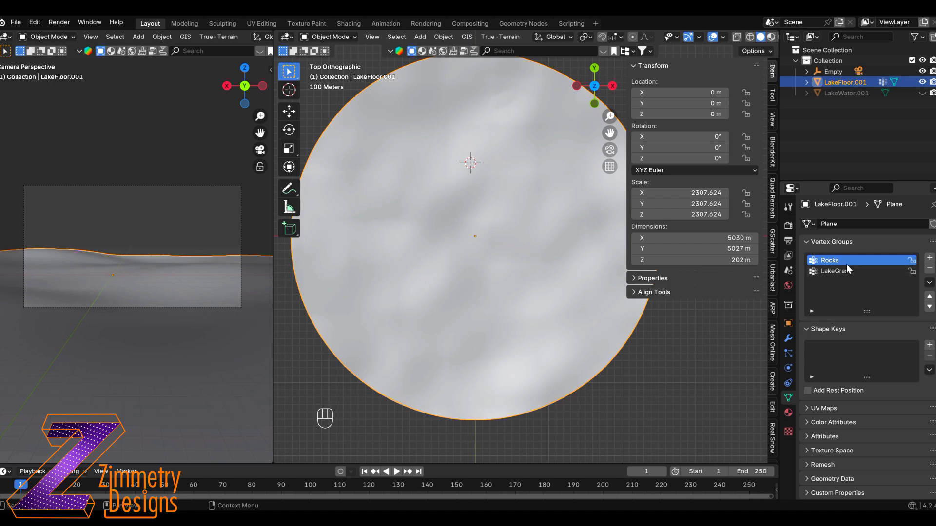
left_click(469, 235)
key("ctrl+a")
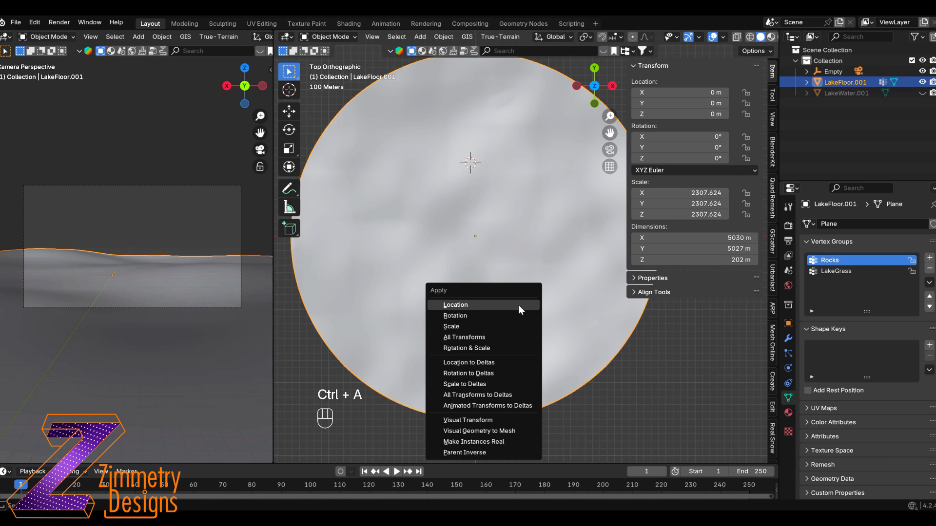
left_click(459, 327)
Select all of the lake floor's faces in Edit Mode and UV unwrap them
key("ctrl+Tab")
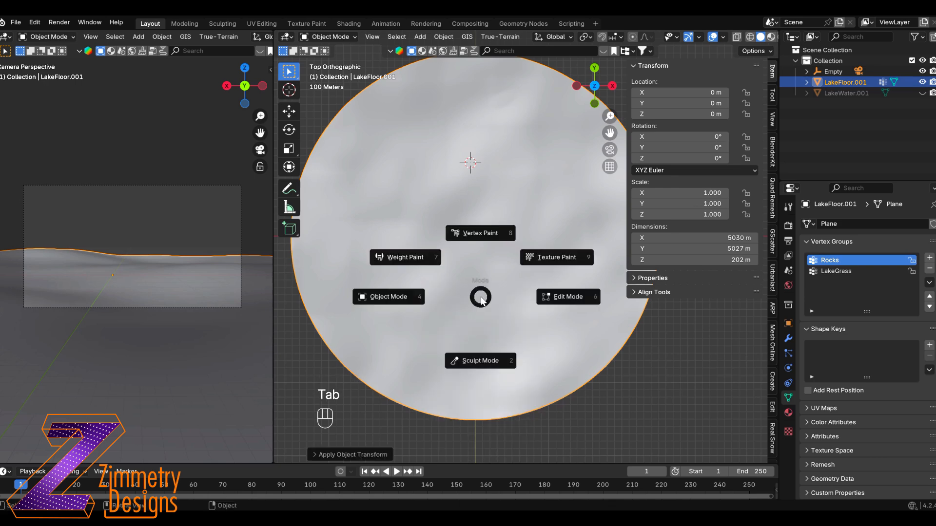
left_click(560, 300)
key("3")
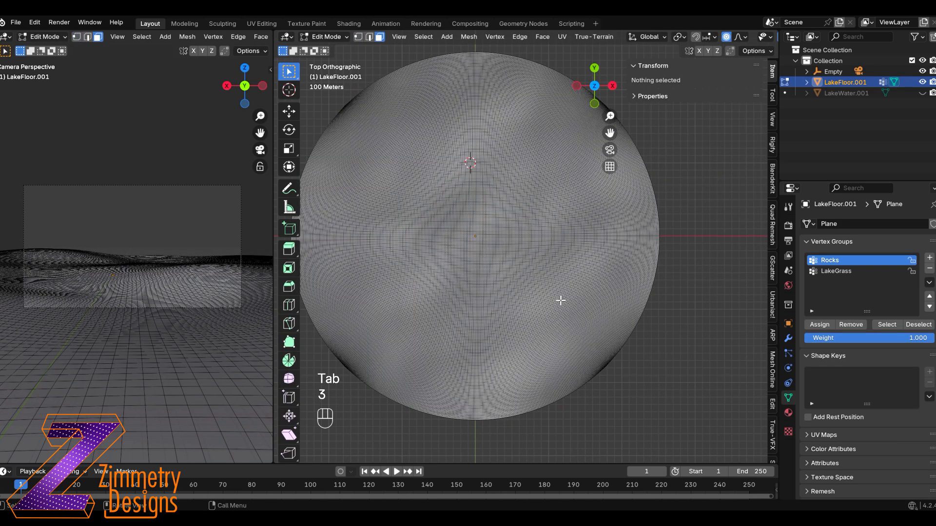
key("a")
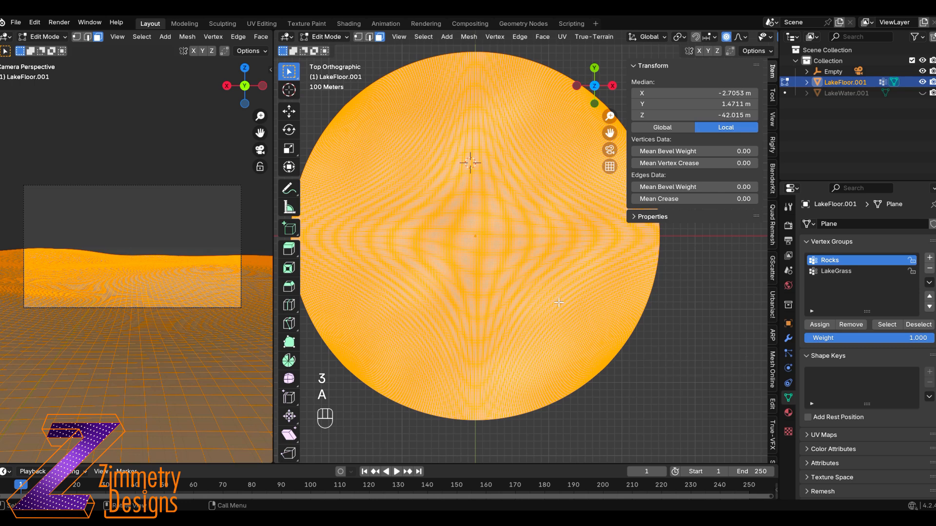
right_click(559, 303)
key("u")
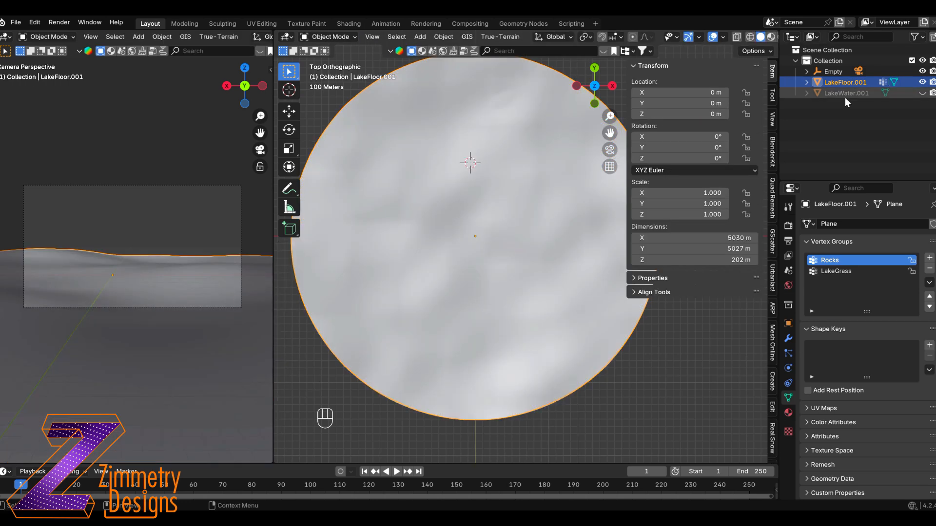
Unhide the lake water disc, select it and apply its scale
left_click(921, 92)
left_click(850, 93)
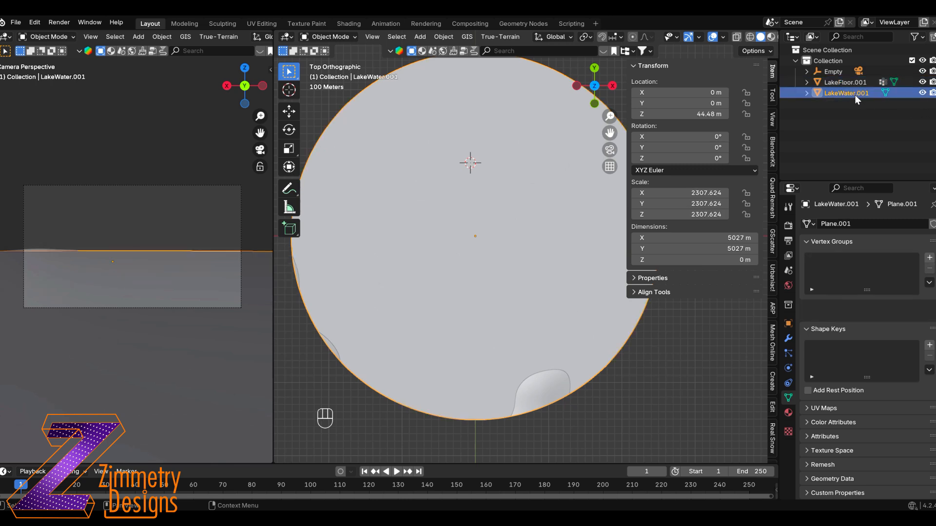
key("ctrl+a")
left_click(474, 267)
Select all of the lake water disc's faces in Edit Mode and UV unwrap them
key("Tab")
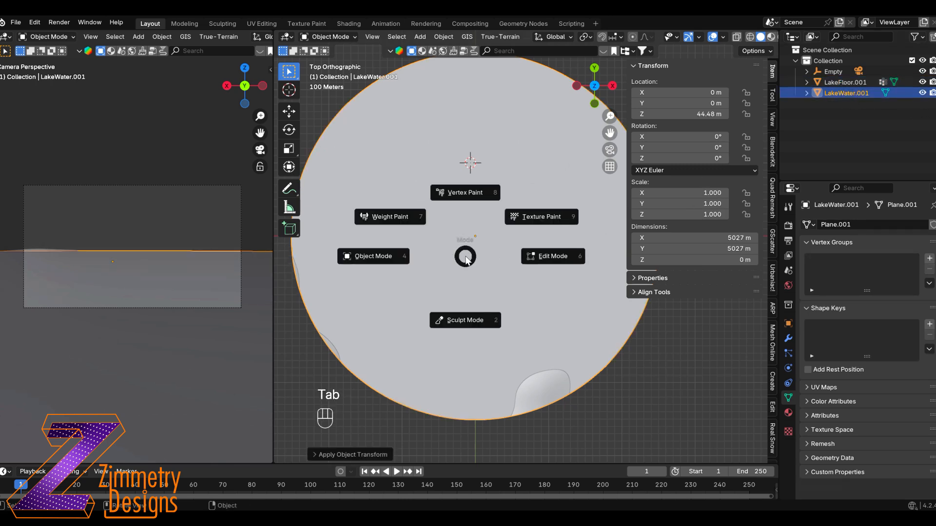
left_click(547, 255)
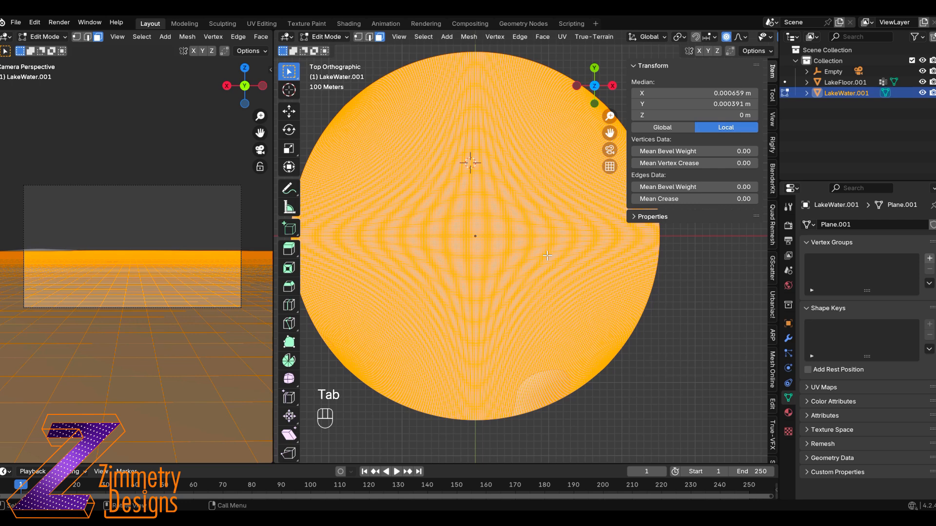
key("3")
key("a")
key("a")
key("a")
key("u")
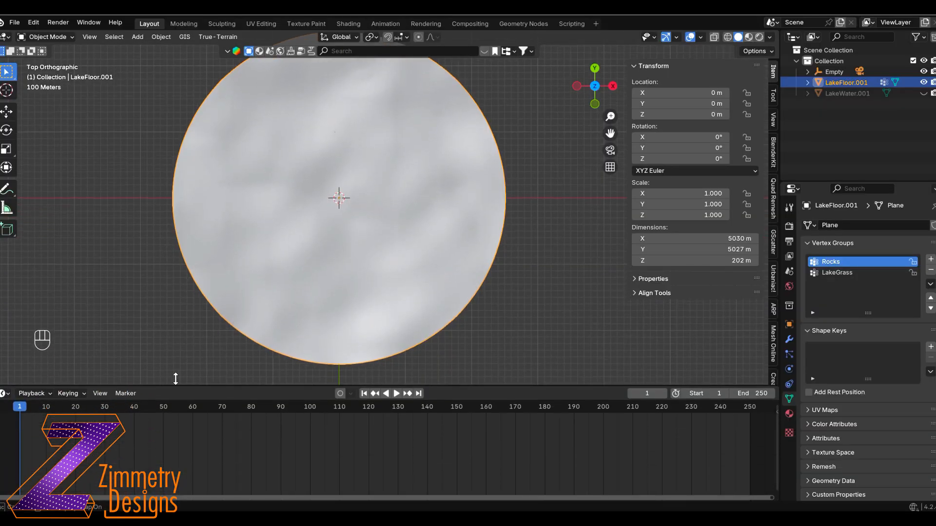
Enlarge the timeline area upward and switch it to the Shader Editor
left_click_drag(176, 379, 178, 313)
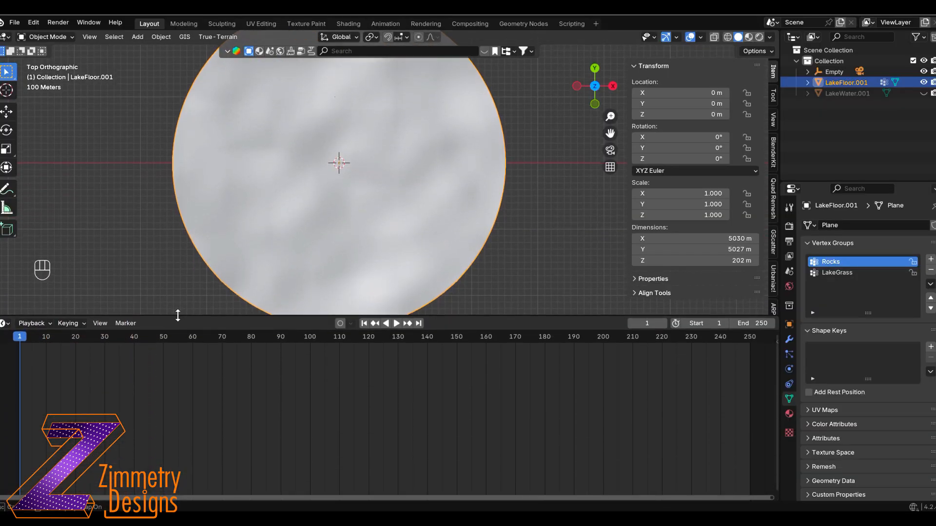
left_click(3, 324)
left_click(30, 437)
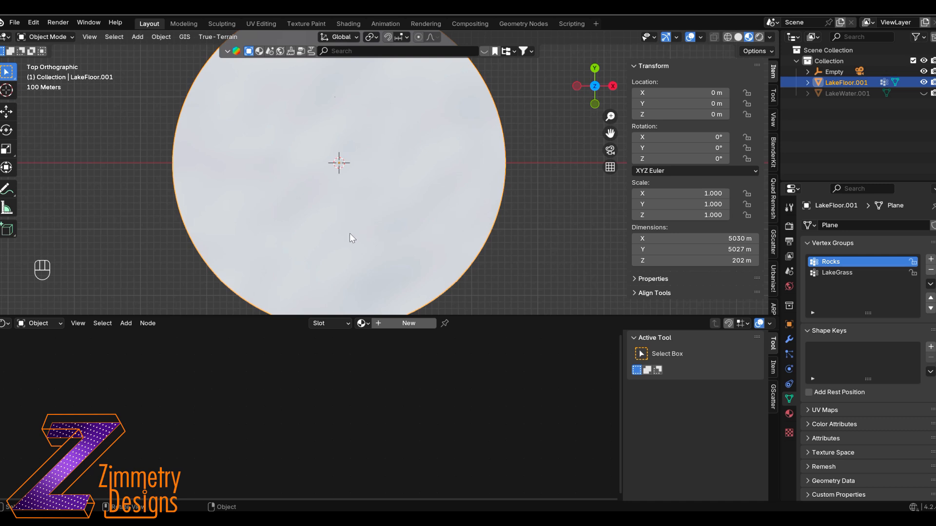
Create a new material for the lake floor and frame its nodes in the Shader Editor
left_click(392, 325)
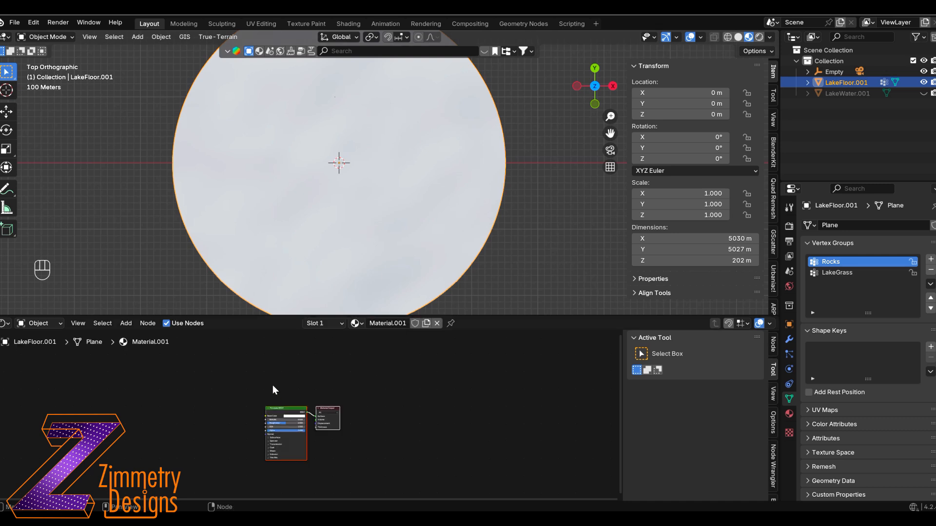
key("Home")
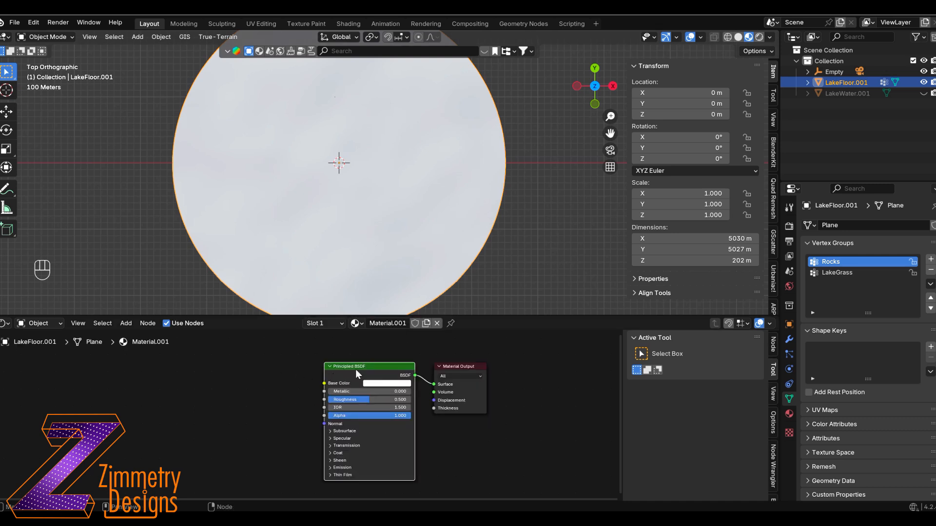
key("ctrl+z")
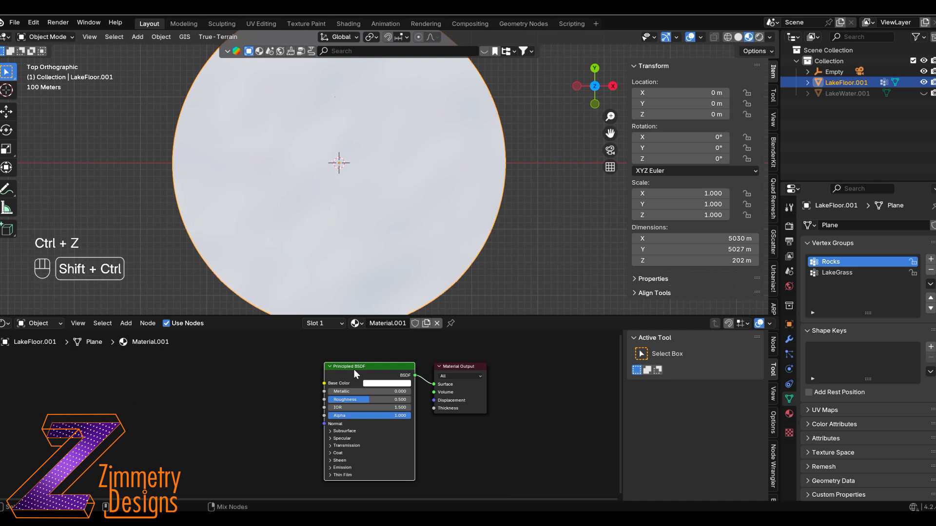
Load the Ground049C 4K color, displacement, NormalDX and roughness maps onto the lake floor's Principled BSDF with Node Wrangler's Principled Texture Setup
key("ctrl+shift+t")
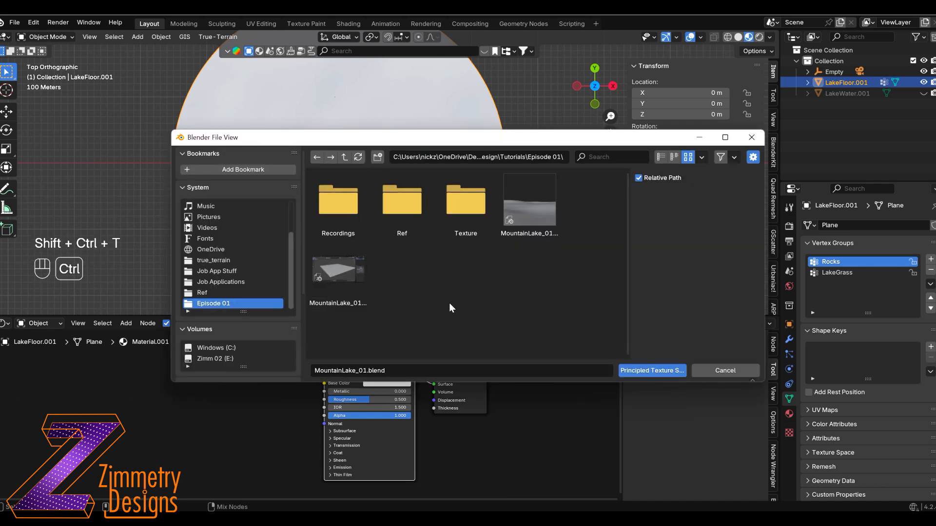
double_click(461, 198)
double_click(461, 199)
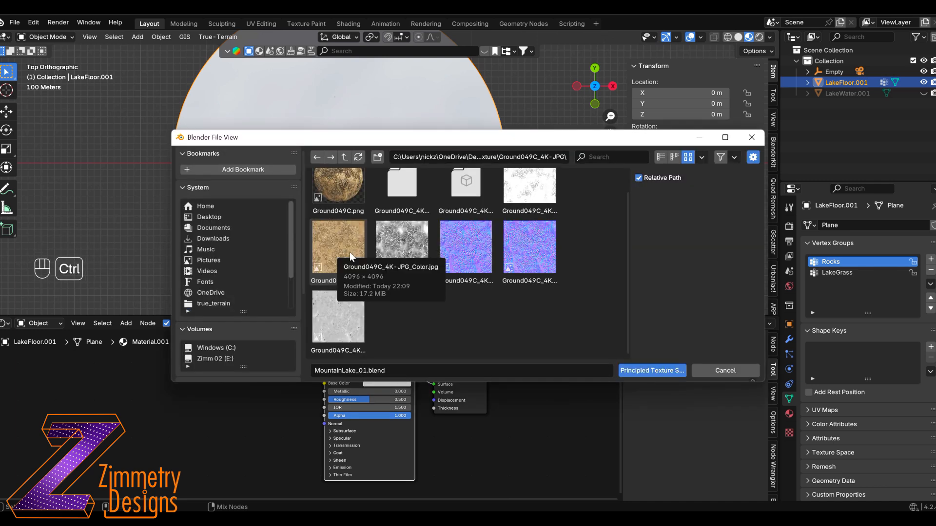
left_click(343, 253, "ctrl")
left_click(408, 254, "ctrl")
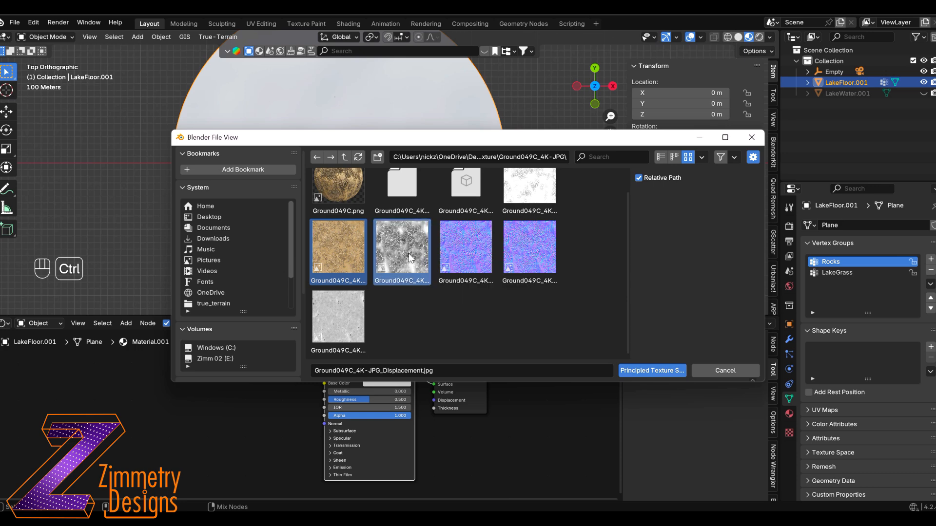
left_click(460, 242, "ctrl")
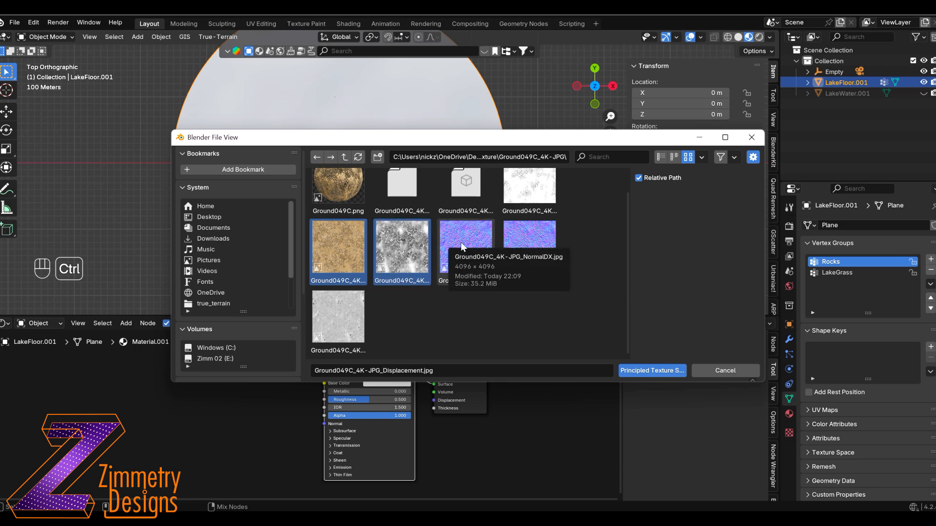
left_click(331, 312, "ctrl")
key("Return")
Set the Mapping node's scale to 10 on all three axes
mouse_move(303, 446)
left_mouse_down()
mouse_move(303, 458)
mouse_move(341, 458)
mouse_move(303, 457)
left_mouse_up()
type("10")
key("Return")
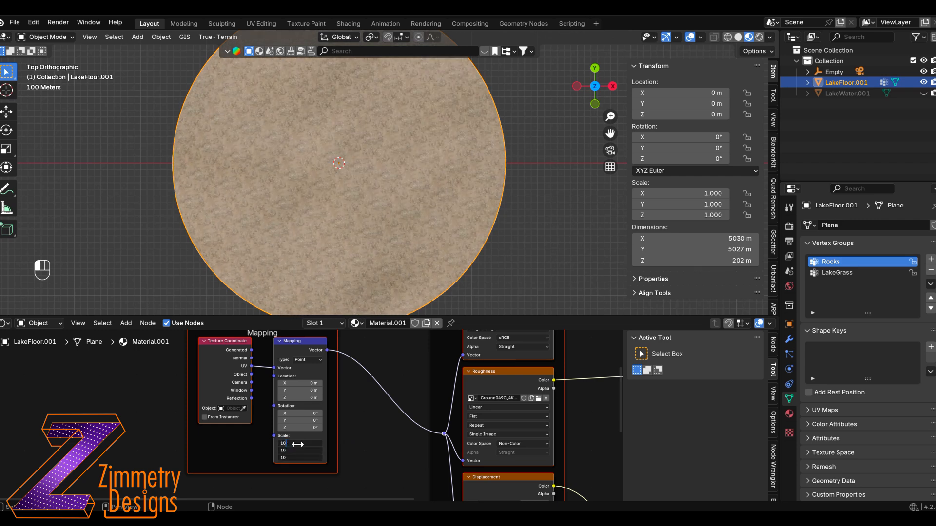
Duplicate the Principled BSDF node and place the copy above the original
scroll(314, 401, "down", 3)
left_click(314, 400)
key("shift+d")
left_click(314, 380)
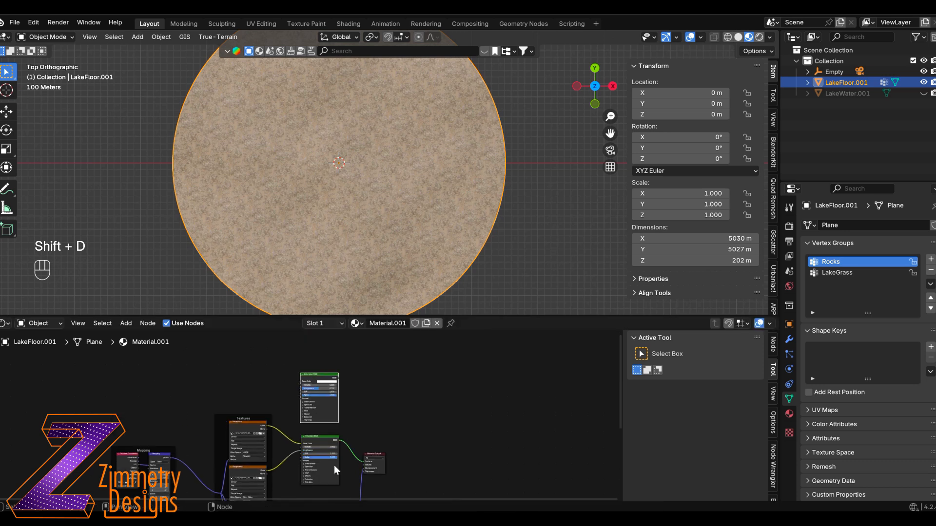
Group the original ground texture nodes, their Principled BSDF and Displacement node in a frame labelled "Lake Floor 01"
scroll(265, 424, "up", 1)
middle_click_drag(265, 424, 298, 331)
scroll(304, 364, "down", 2)
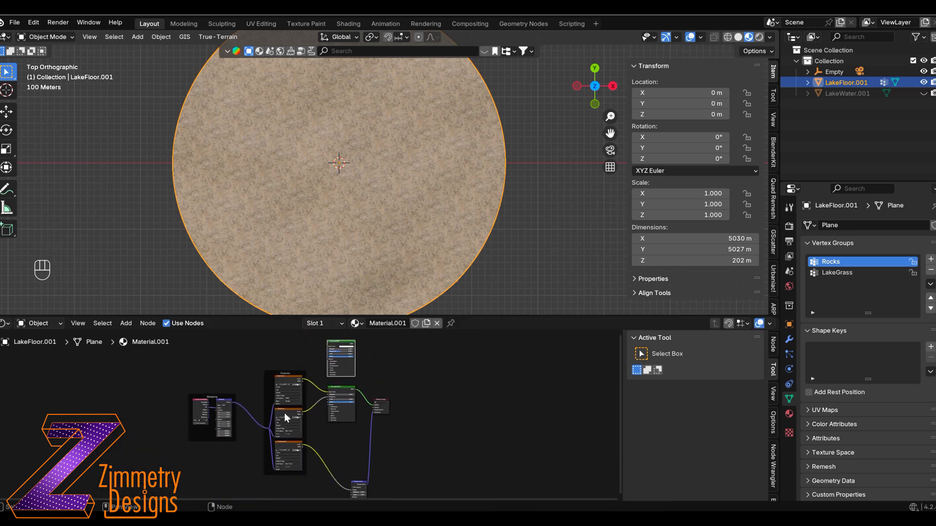
scroll(171, 362, "down", 1)
left_click_drag(171, 358, 358, 478)
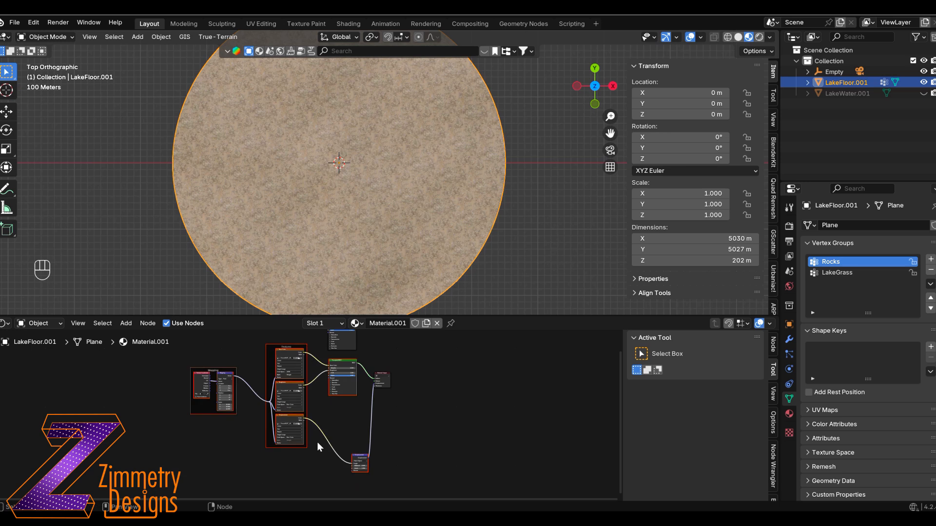
key("ctrl+j")
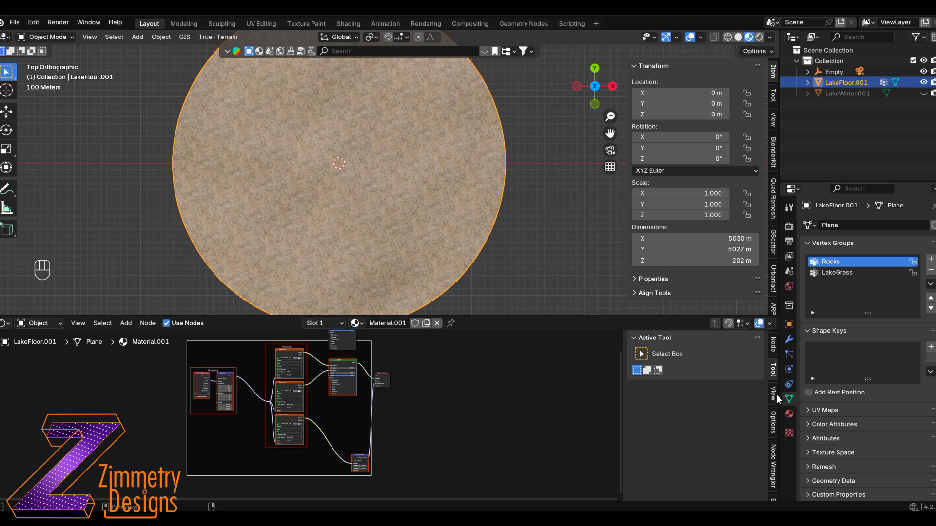
left_click(772, 389)
left_click(773, 344)
left_click(689, 367)
type("Lake Floor")
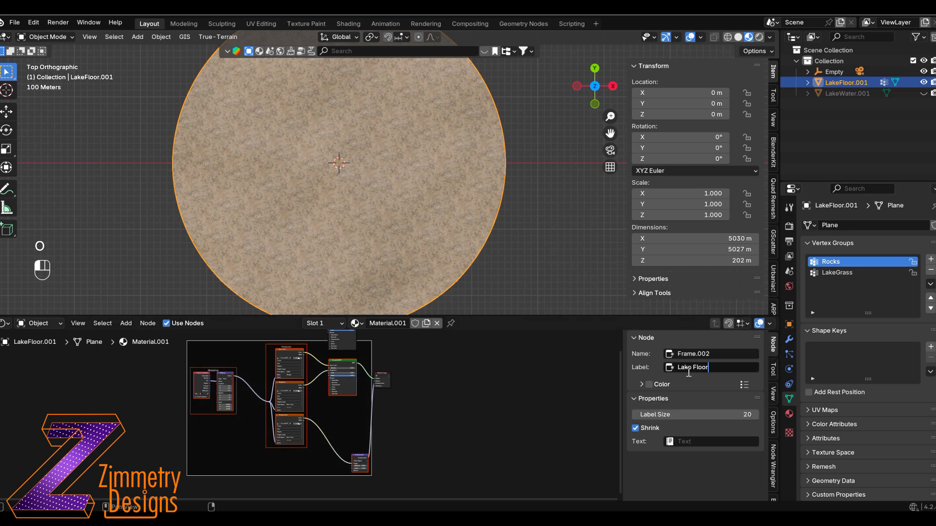
key("Return")
Load the Ground051 4K texture maps, including color and roughness, onto the duplicated Principled BSDF using Principled Texture Setup
key("ctrl+shift+t")
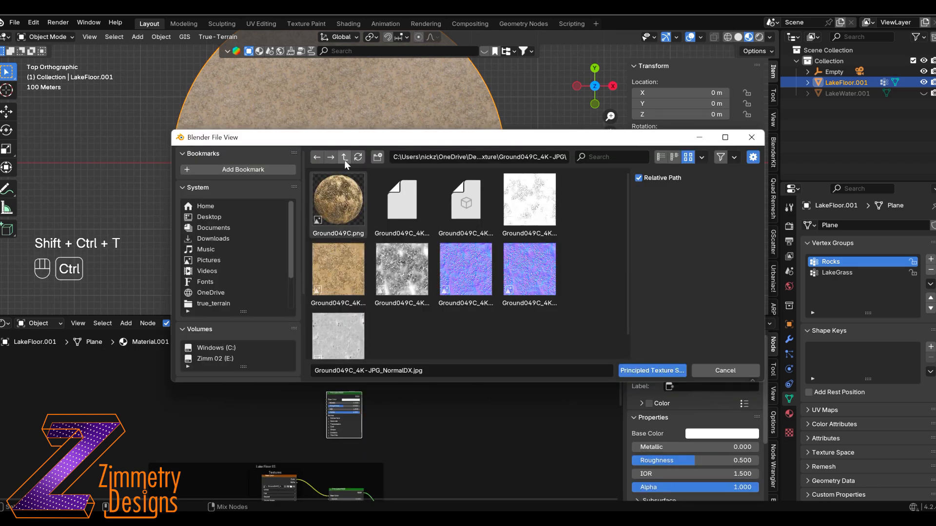
left_click(345, 157)
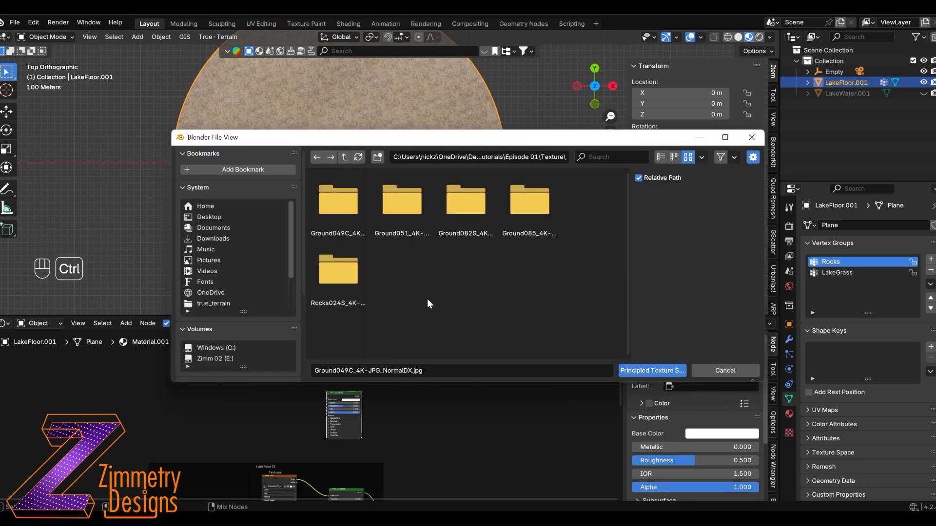
double_click(384, 202)
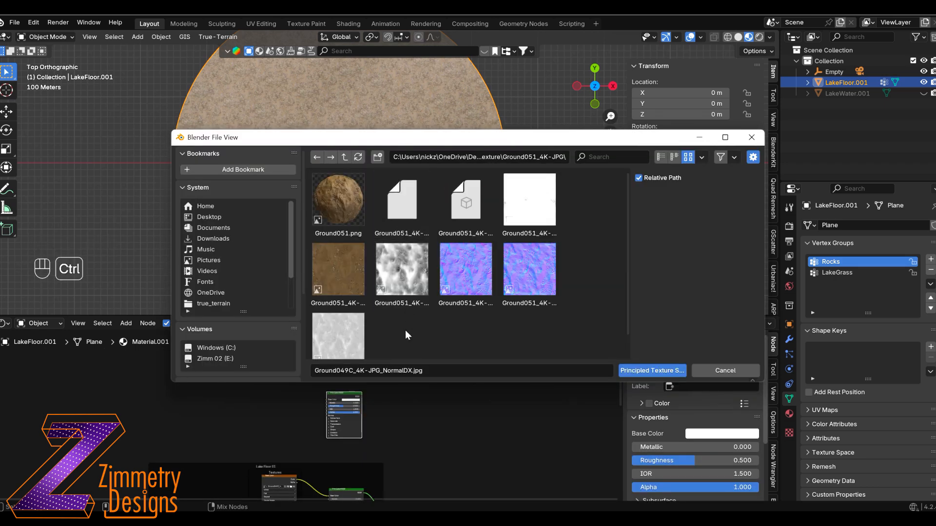
left_click(338, 273, "ctrl")
left_click(362, 338, "ctrl")
scroll(363, 339, "down", 1)
left_click(633, 374)
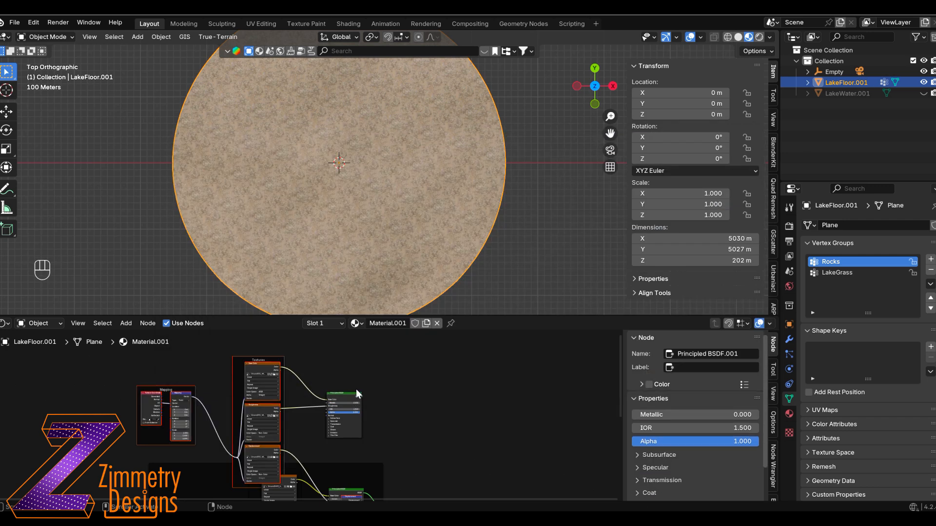
Move the Ground051 node set clear above the Lake Floor 01 frame and enlarge the Shader Editor area upward
left_click(347, 392, "shift")
left_click_drag(344, 393, 358, 344)
scroll(361, 347, "down", 2)
middle_click_drag(403, 378, 403, 351)
left_click_drag(455, 316, 458, 262)
left_click_drag(296, 289, 340, 293)
middle_click_drag(443, 369, 436, 381)
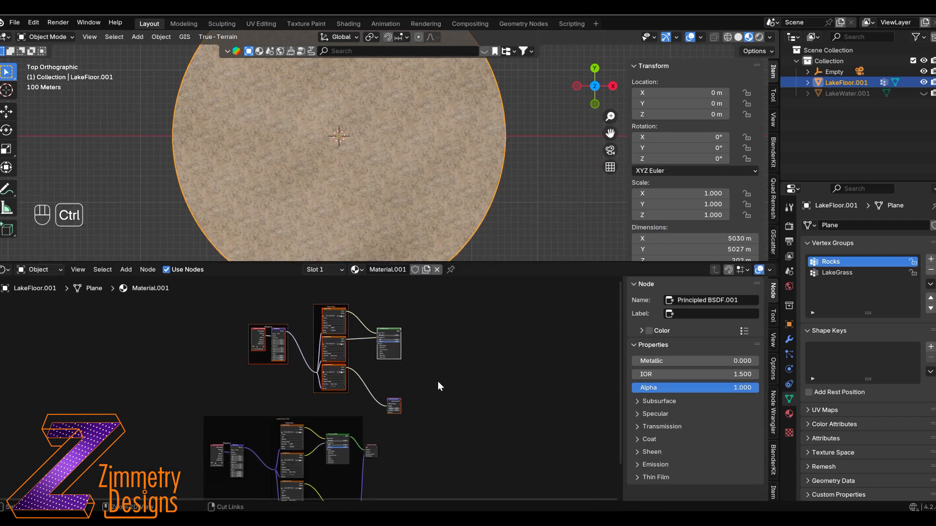
Group the selected Ground051 nodes in a frame labelled "Lake Floor 02"
key("ctrl+j")
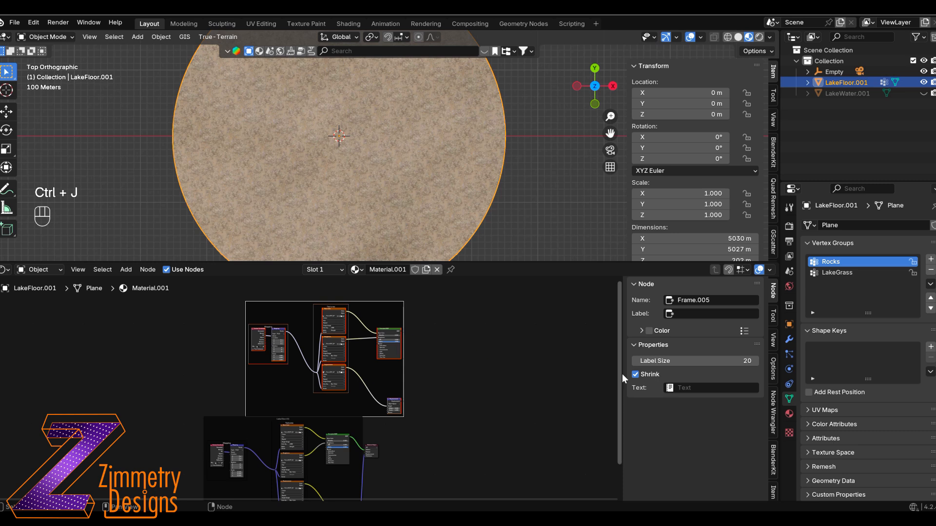
left_click(717, 314)
type("Lake Floor 02")
key("Return")
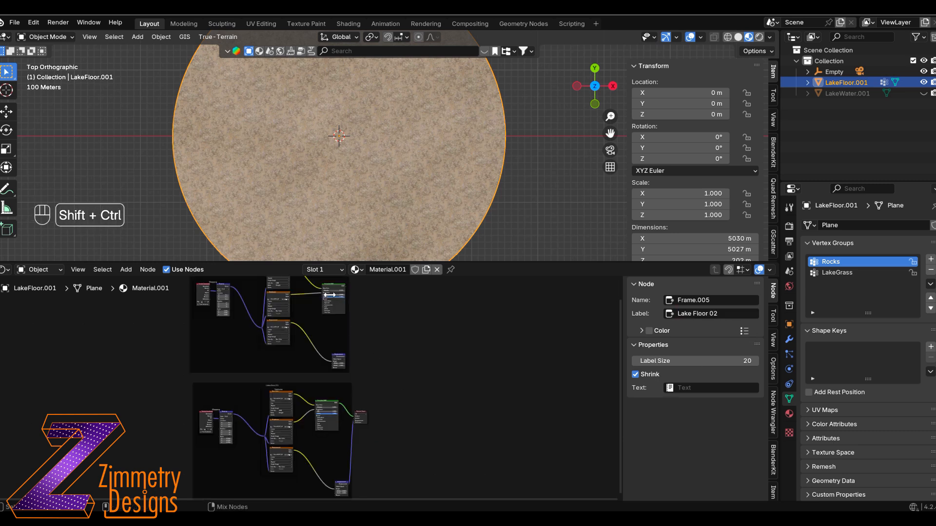
Blend the Principled BSDF nodes of Lake Floor 02 and Lake Floor 01 through a Mix Shader
right_click_drag(335, 295, 326, 416, "ctrl+shift")
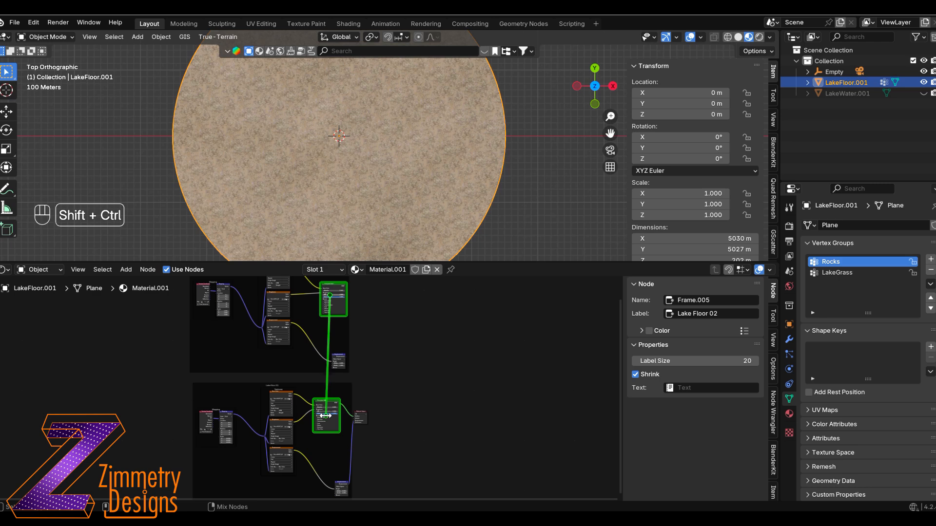
right_click_drag(325, 415, 324, 415, "ctrl+shift")
scroll(438, 369, "up", 7)
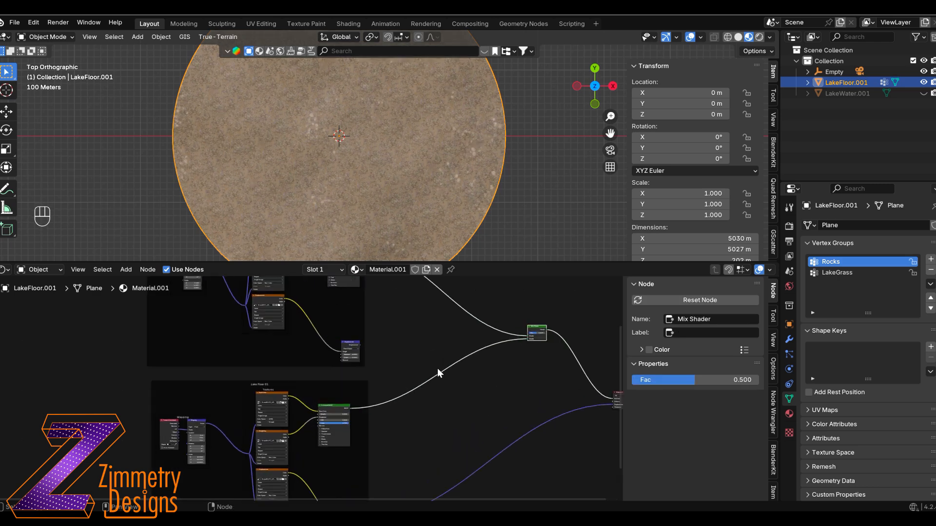
Add a Noise Texture node beside the Mix Shader and give it Texture Coordinate and Mapping nodes
middle_click_drag(486, 359, 349, 398)
scroll(303, 377, "up", 2)
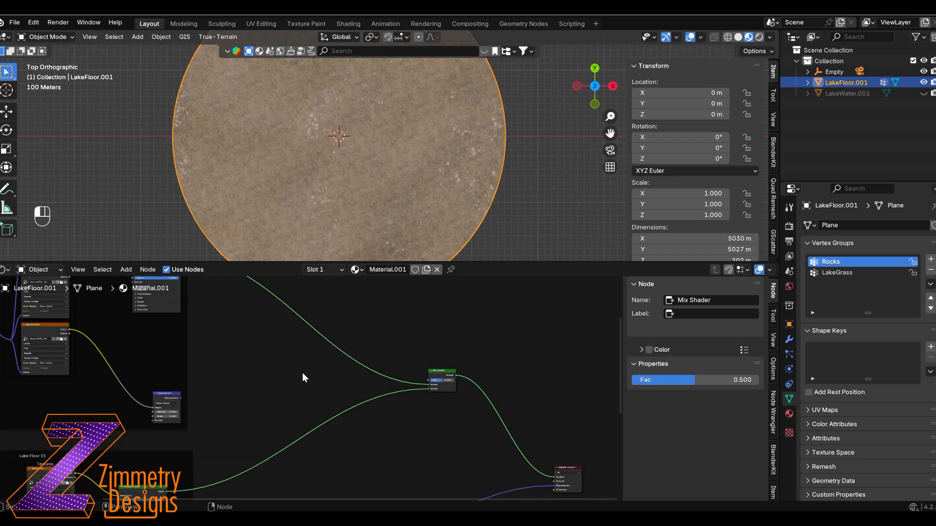
key("shift+a")
left_click(270, 361)
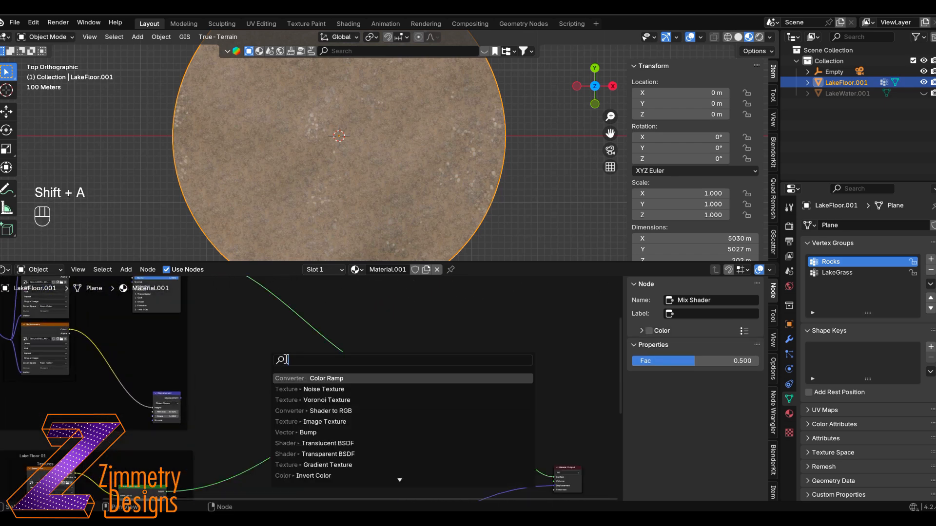
left_click(323, 389)
left_click(308, 362)
key("ctrl+t")
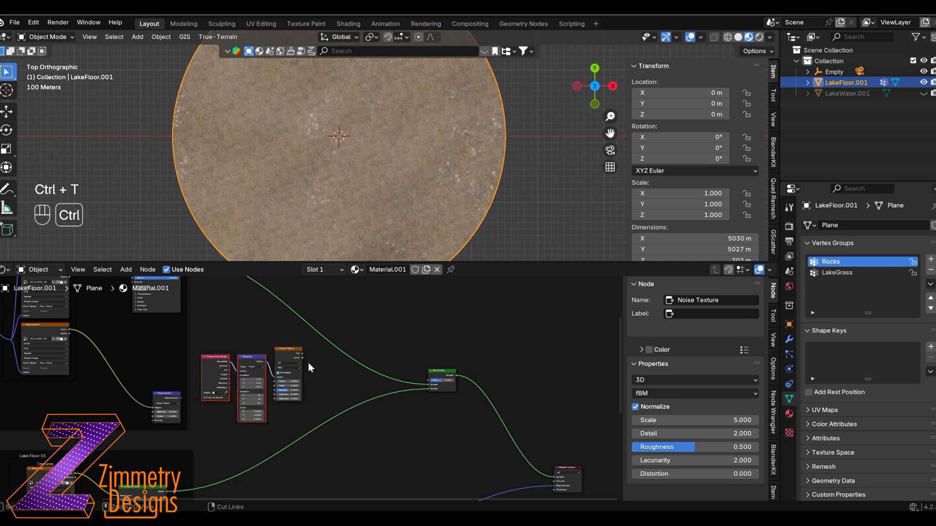
left_click(320, 370)
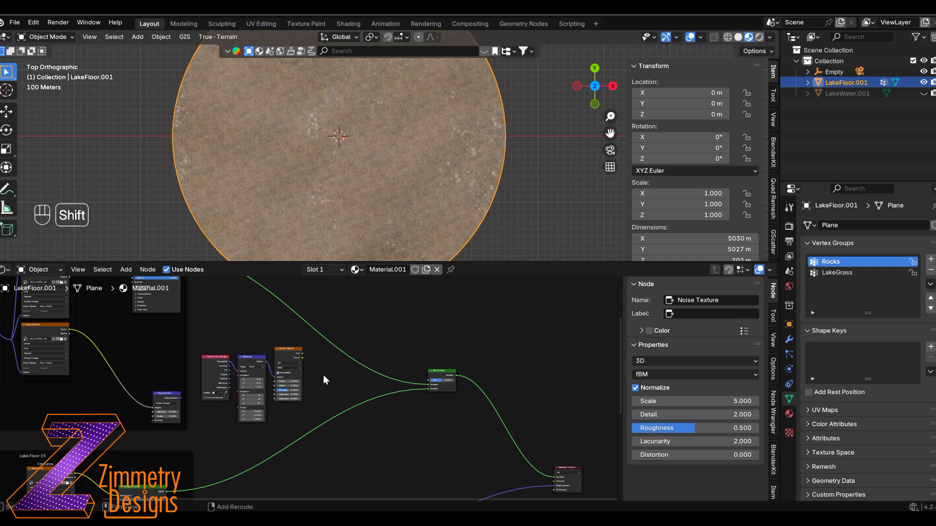
Add a Color Ramp after the Noise Texture, fed by the noise's Fac output
key("shift+a")
left_click(314, 376)
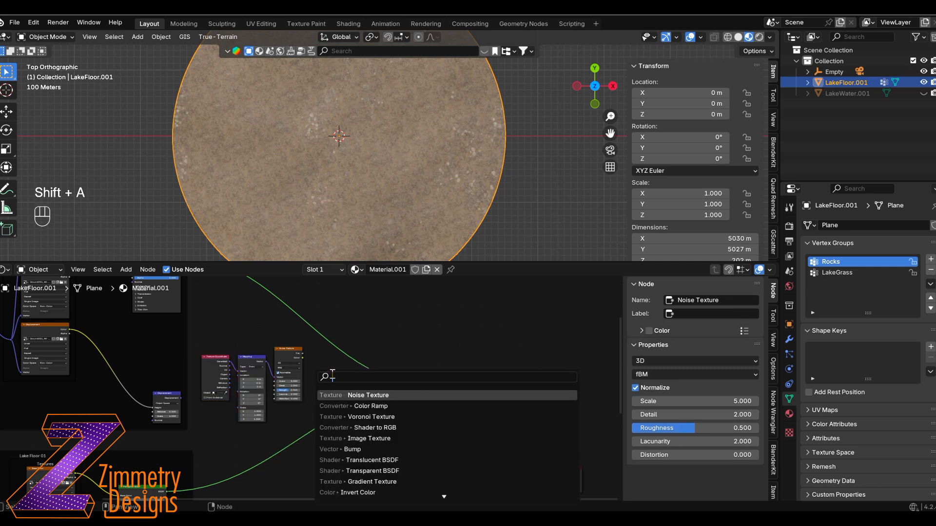
left_click(359, 406)
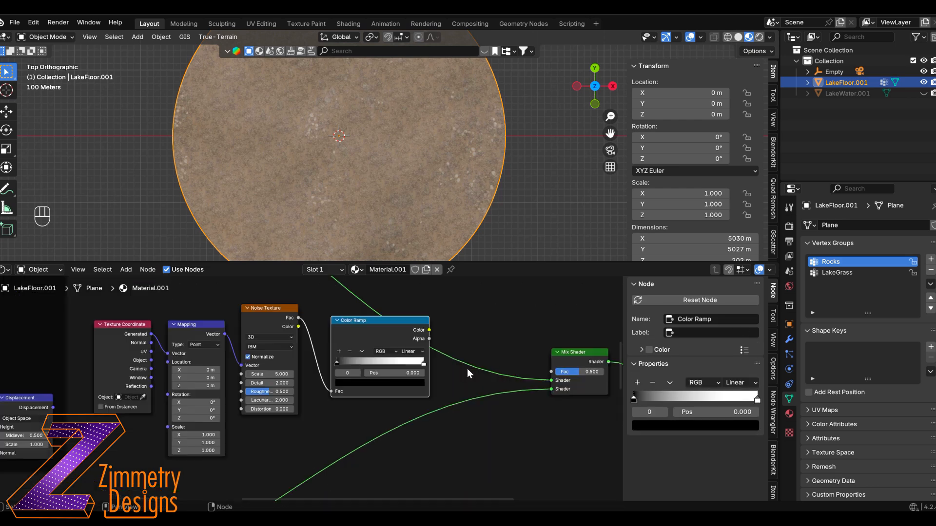
Preview the Color Ramp on the lake floor and move its black stop to 0.335 and its white stop to 0.789
left_click(397, 331, "ctrl+shift")
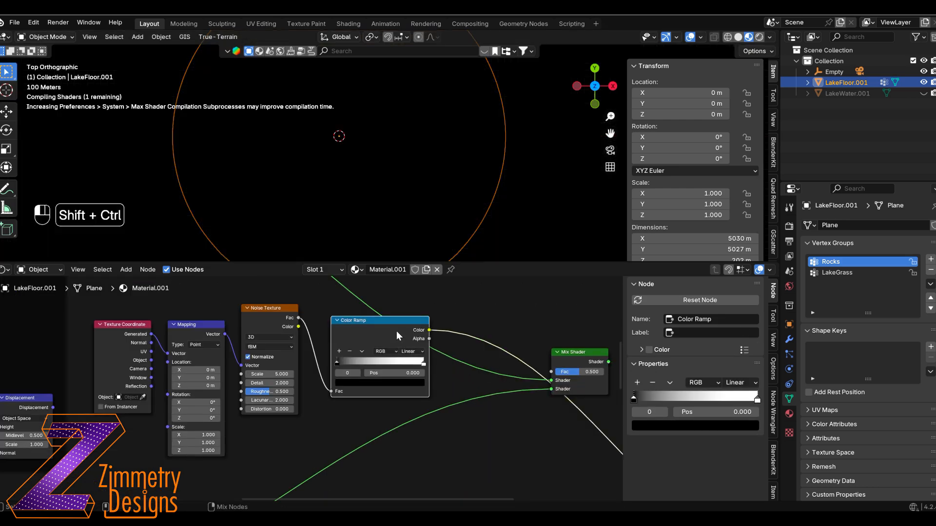
middle_click_drag(355, 352, 341, 386)
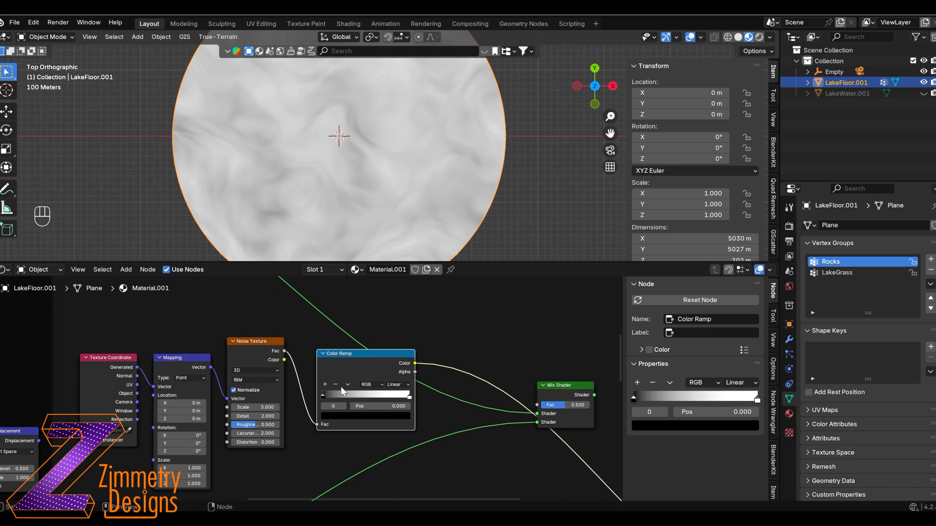
left_click_drag(329, 396, 352, 402)
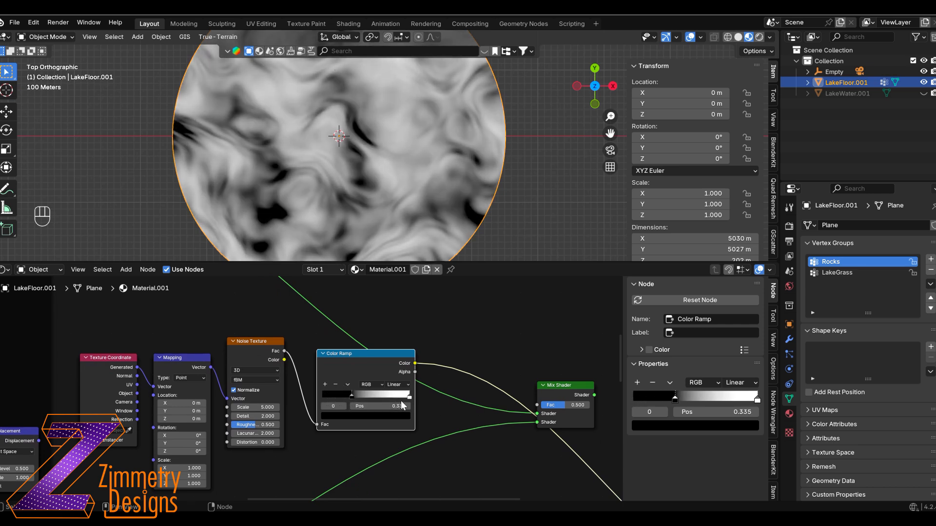
left_click_drag(410, 396, 390, 397)
Set the noise scale to 12.2, detail to 14.5 and roughness to 0.16, and its Mapping scale to 0.7 on all axes
left_click_drag(256, 407, 233, 424)
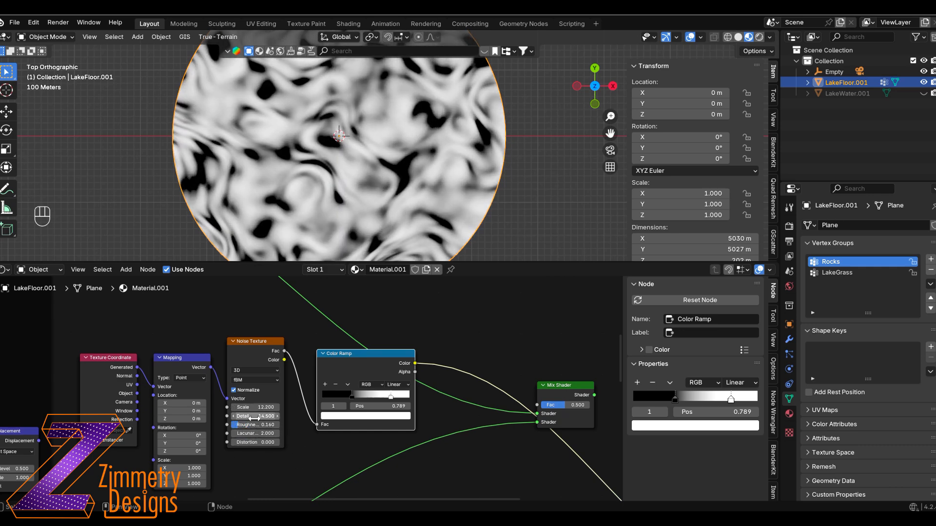
left_click_drag(189, 468, 178, 484)
scroll(405, 98, "down", 3)
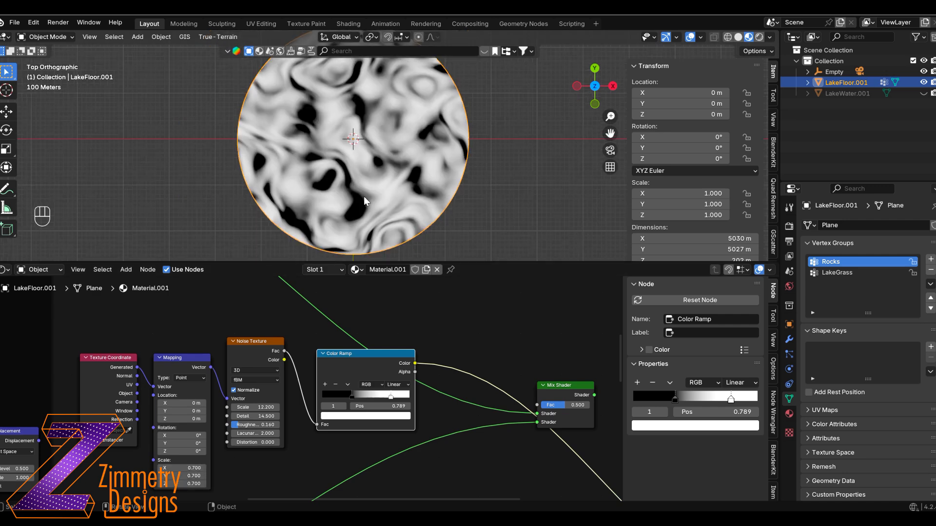
key("KP_7")
Drive the Mix Shader's Fac with the Color Ramp's color, route the Mix Shader to the Material Output, and check the camera and top views
left_click_drag(416, 367, 535, 408)
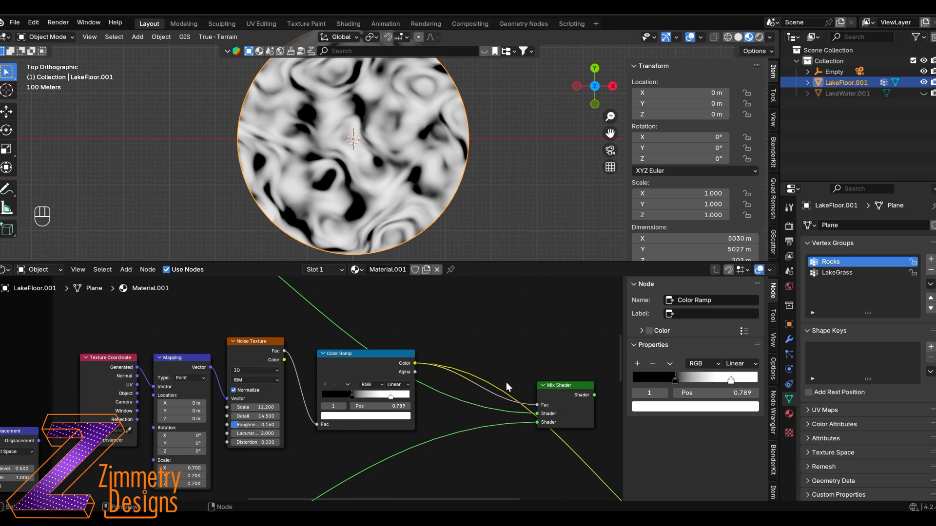
scroll(506, 382, "down", 2)
middle_click_drag(528, 387, 346, 332)
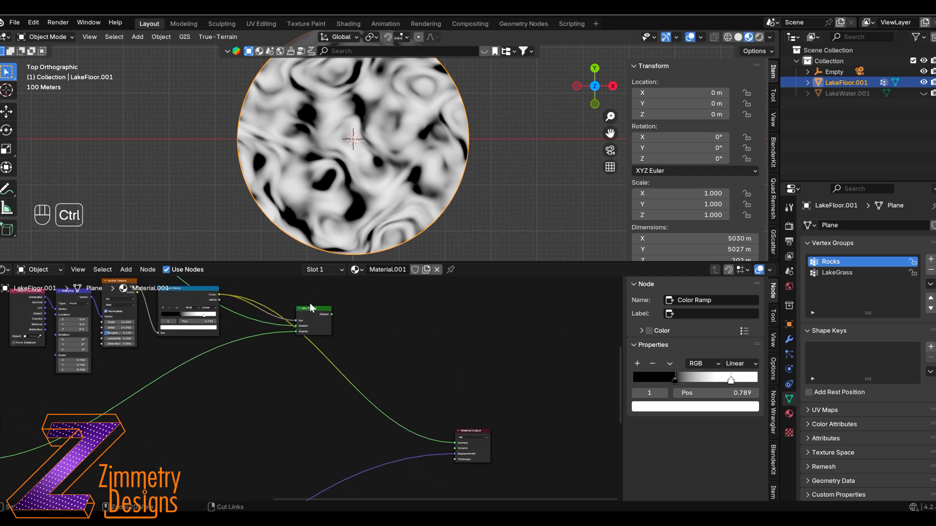
left_click(313, 326, "ctrl+shift")
middle_click_drag(301, 360, 413, 459)
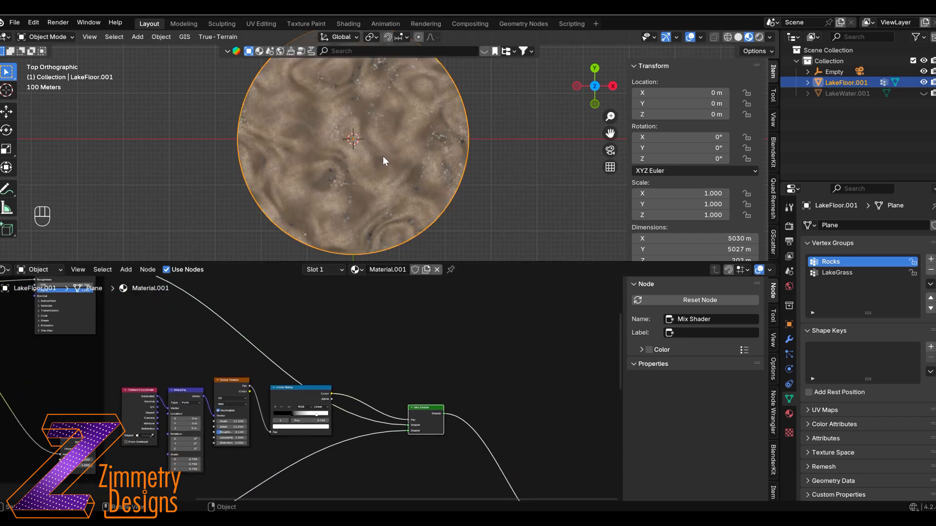
key("KP_0")
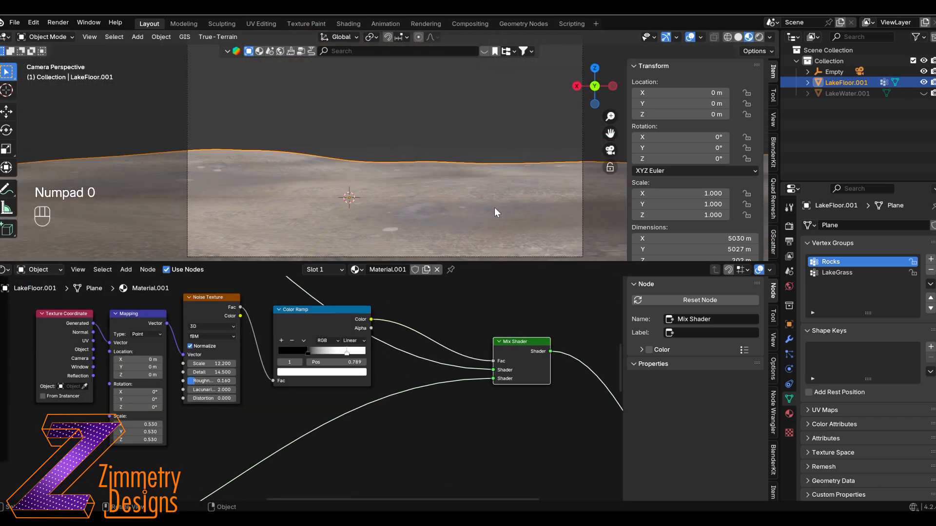
key("KP_7")
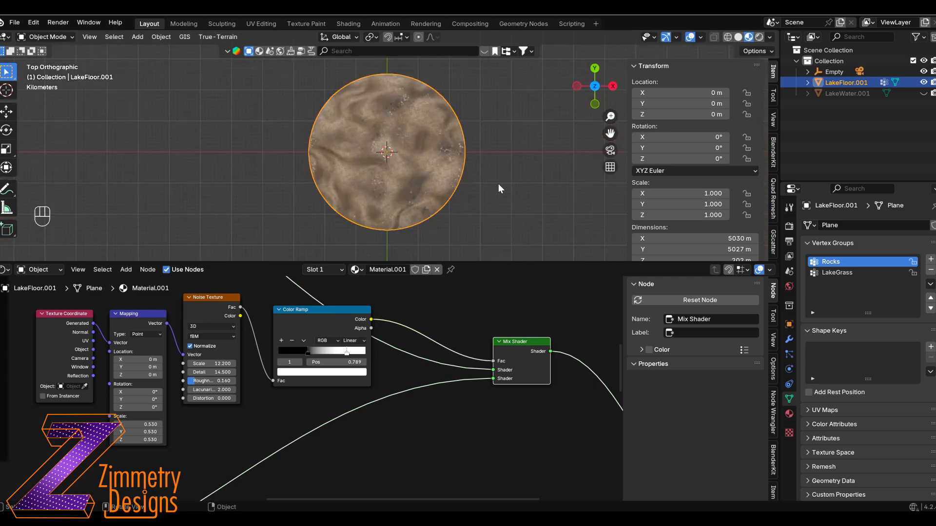
Search the BlenderKit model library for "grass" with free assets listed first
scroll(432, 181, "up", 4)
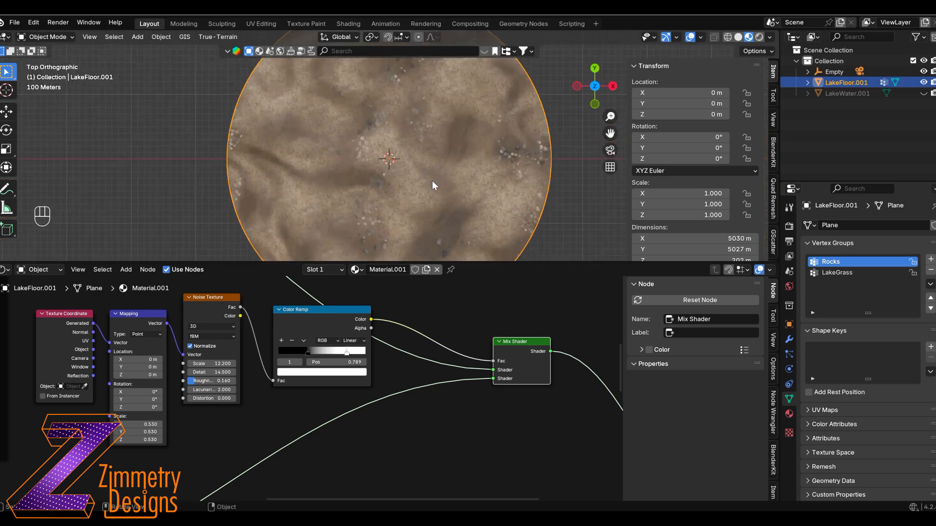
mouse_move(431, 181)
middle_mouse_down()
mouse_move(399, 119)
mouse_move(412, 81)
mouse_move(420, 182)
mouse_move(444, 174)
middle_mouse_up()
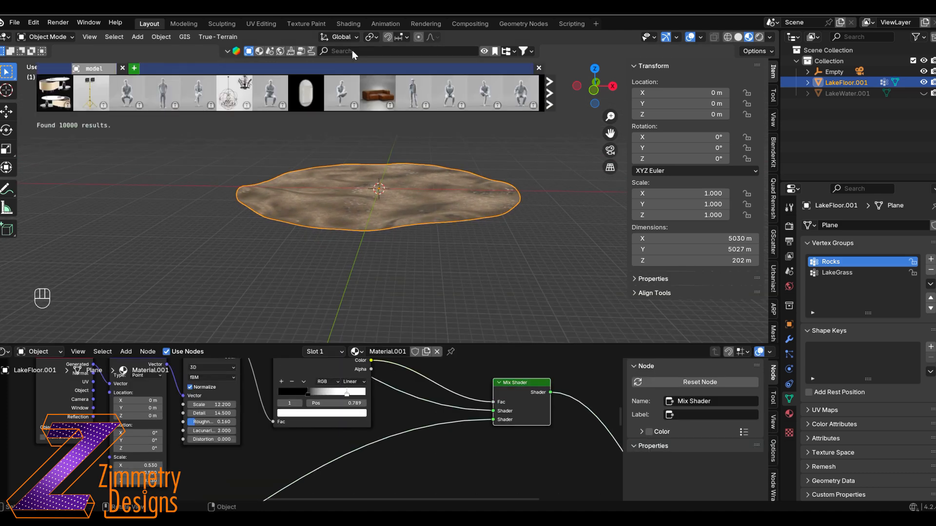
left_click(371, 51)
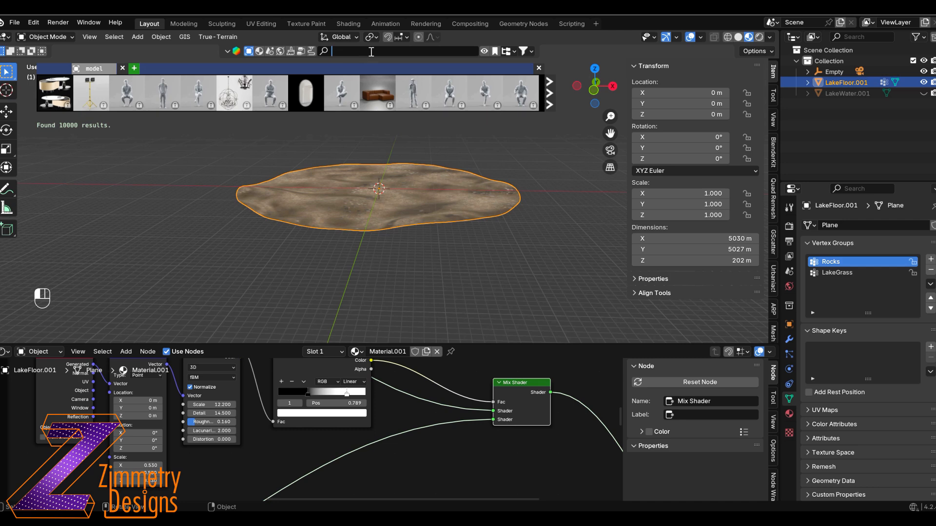
type("grass")
key("Return")
left_click(533, 52)
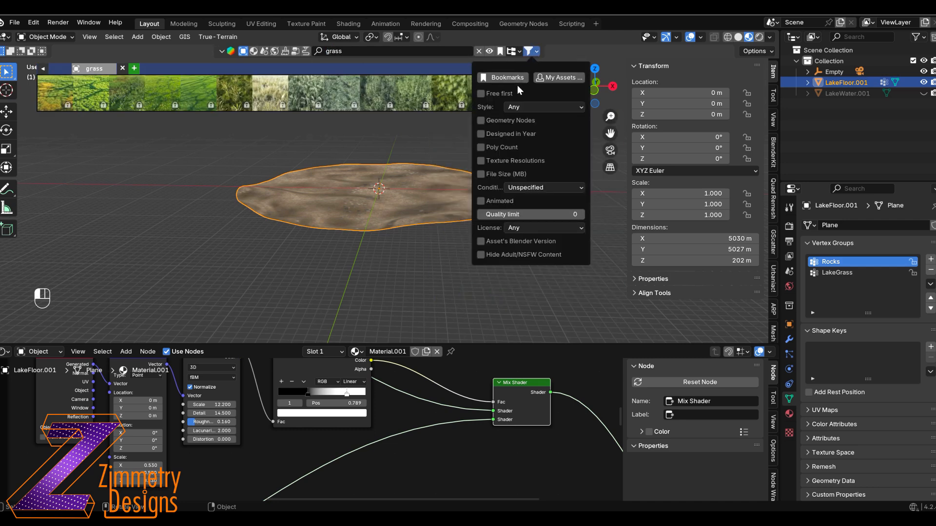
left_click(480, 92)
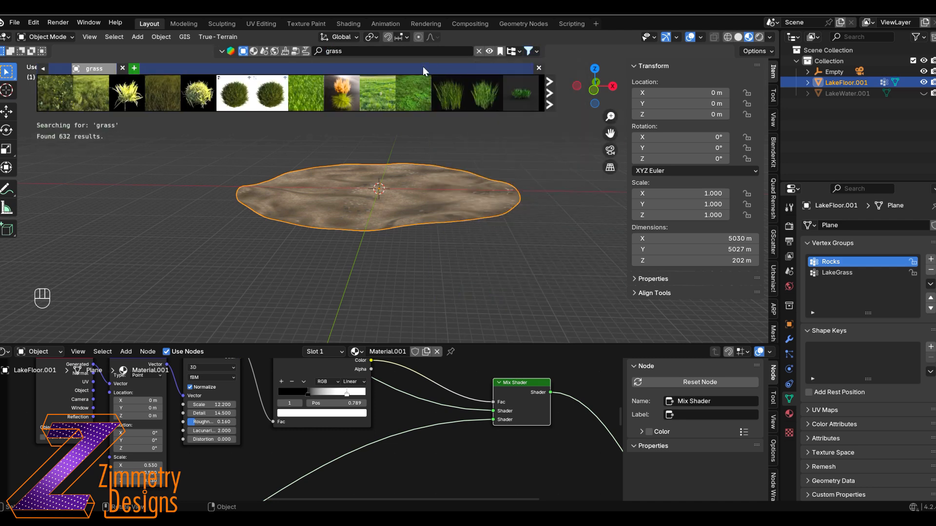
Import the High grass clump, Wild Grass Patch 3 and Wild Grass Patch 2 models into the scene
mouse_move(131, 99)
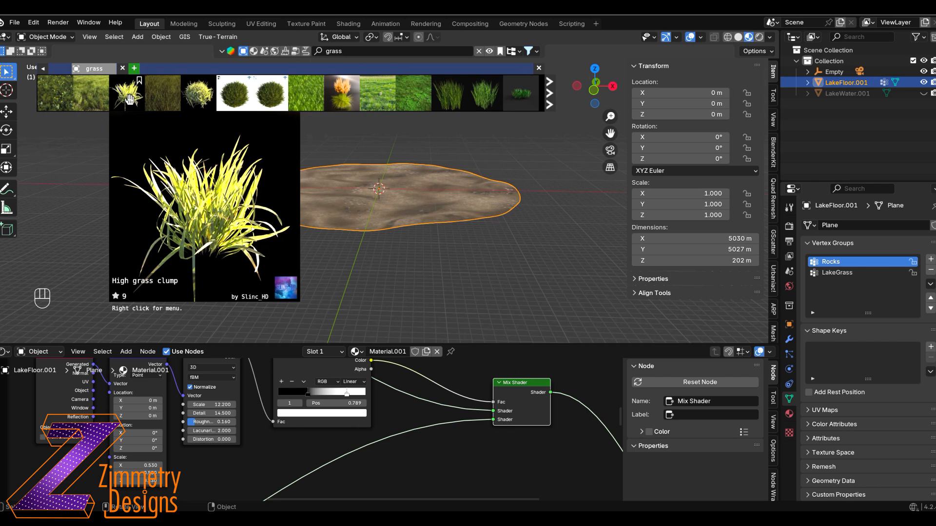
mouse_move(459, 99)
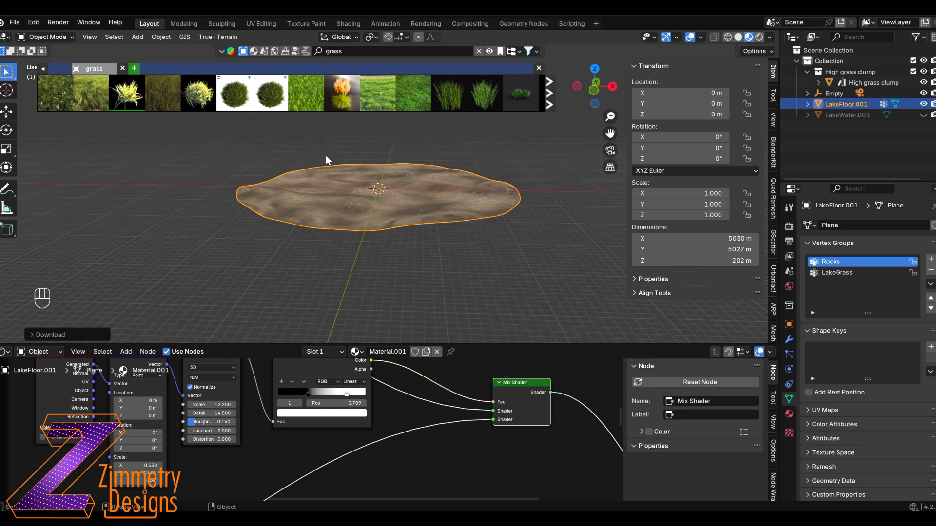
left_click_drag(447, 96, 362, 127)
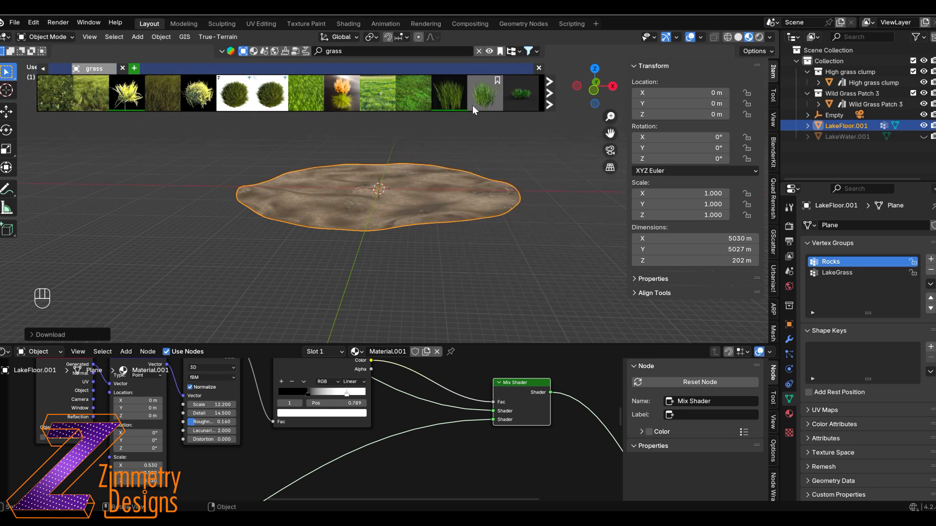
left_click_drag(474, 103, 460, 137)
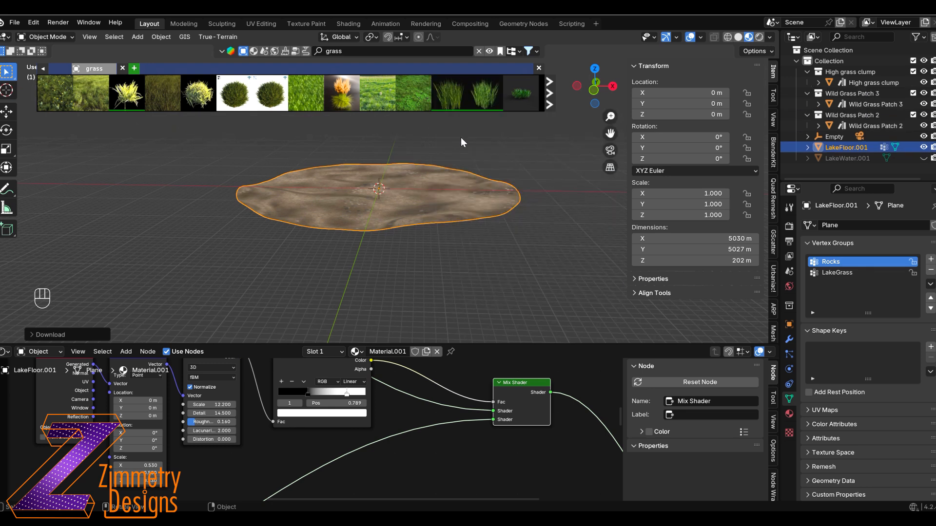
Move the three grass models along X to about 4594 m, outside the lake floor, and gather them in a collection named Grass
left_click(853, 83)
left_click(868, 125, "shift")
key("g")
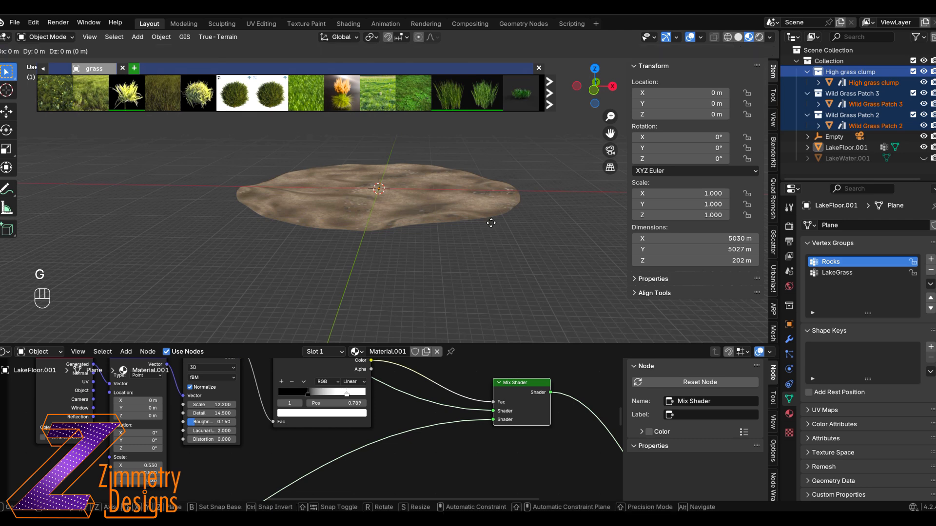
key("x")
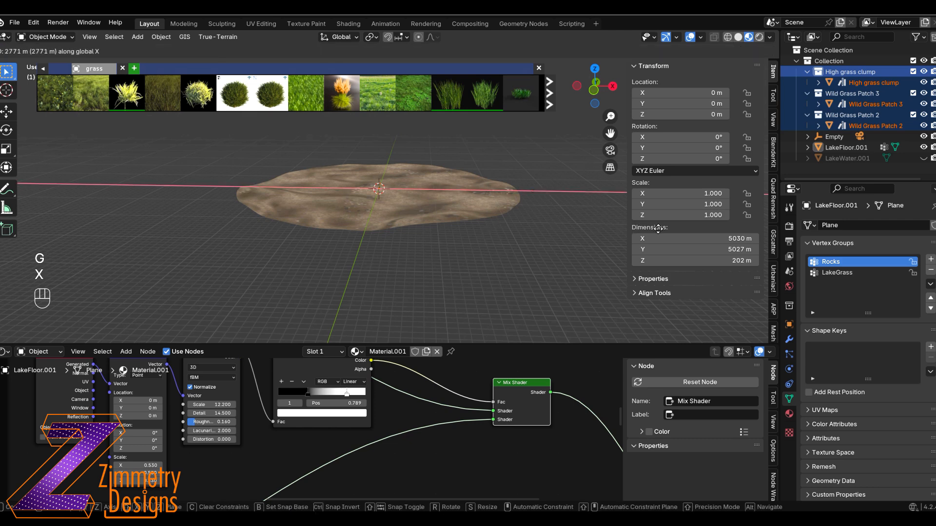
left_click(711, 229)
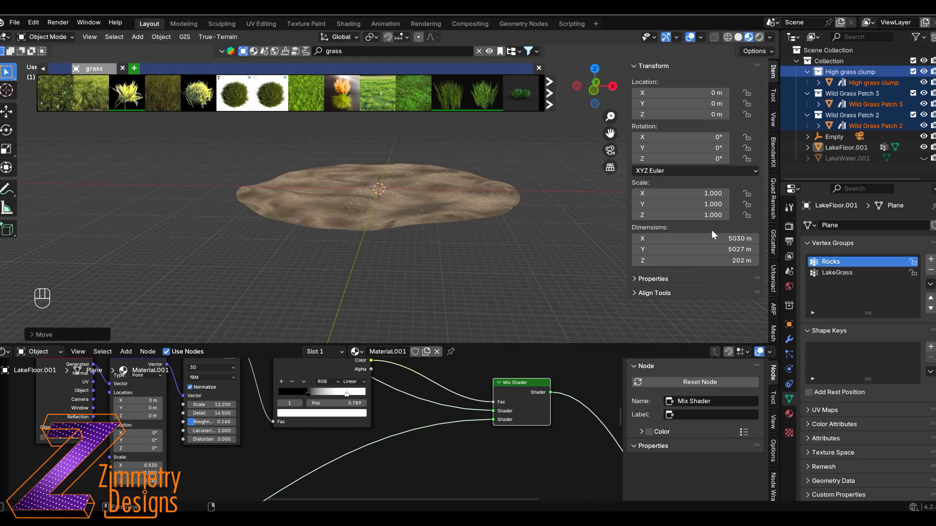
key("KP_Decimal")
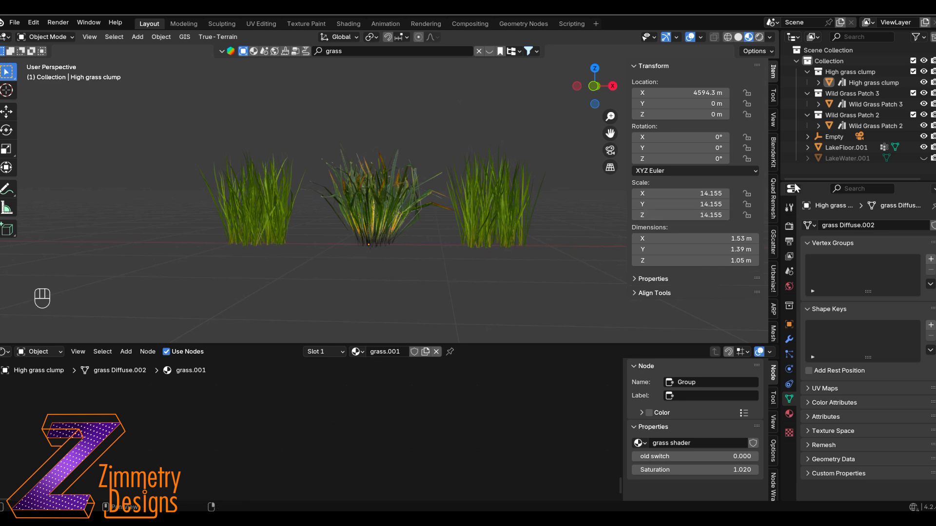
left_click(835, 51)
left_click(835, 61)
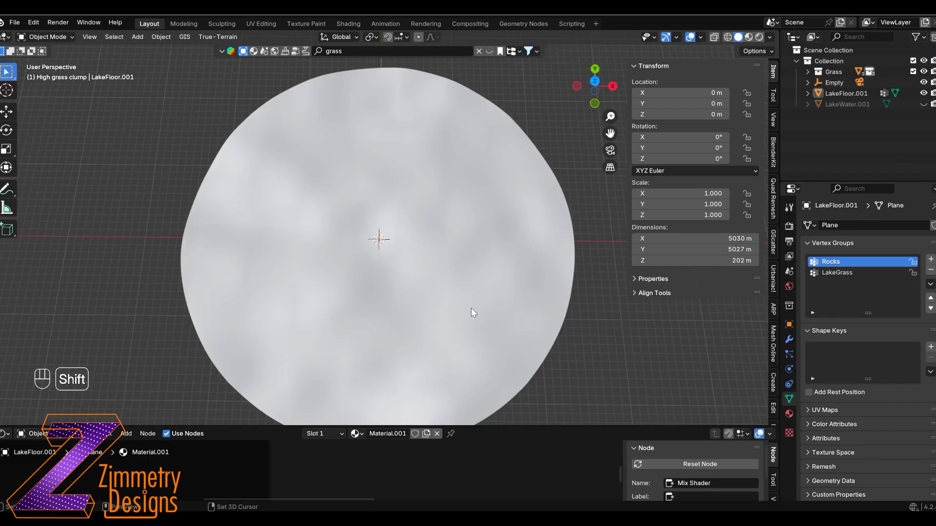
Add a particle system to the lake floor, set it to Hair and enable its Advanced options
scroll(471, 293, "down", 2)
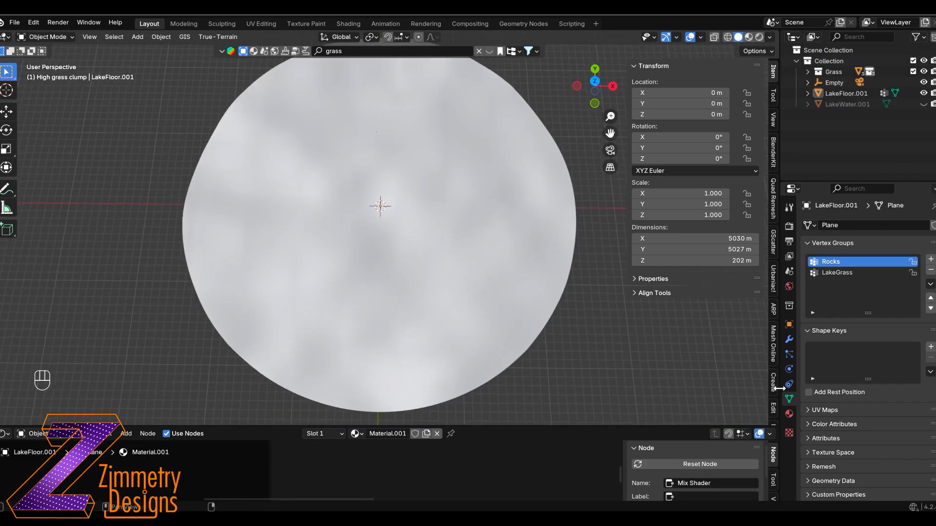
left_click(789, 354)
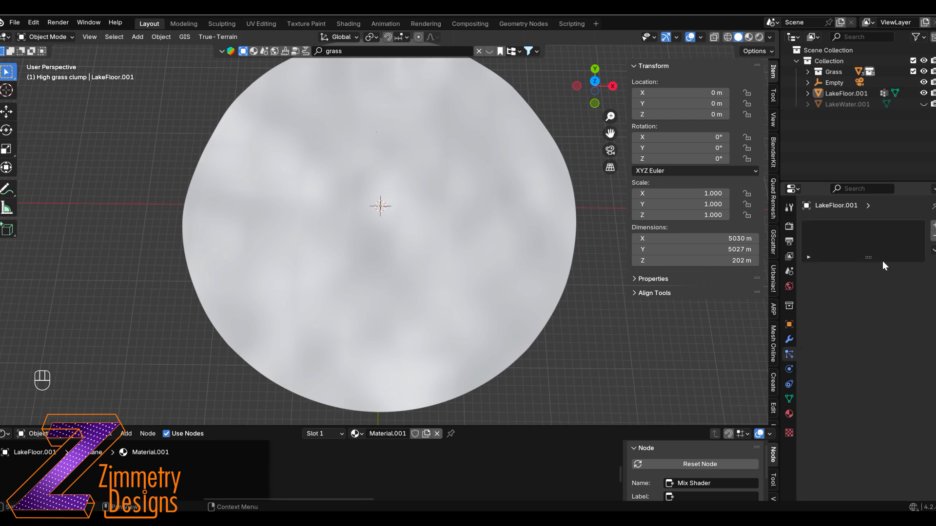
left_click(933, 225)
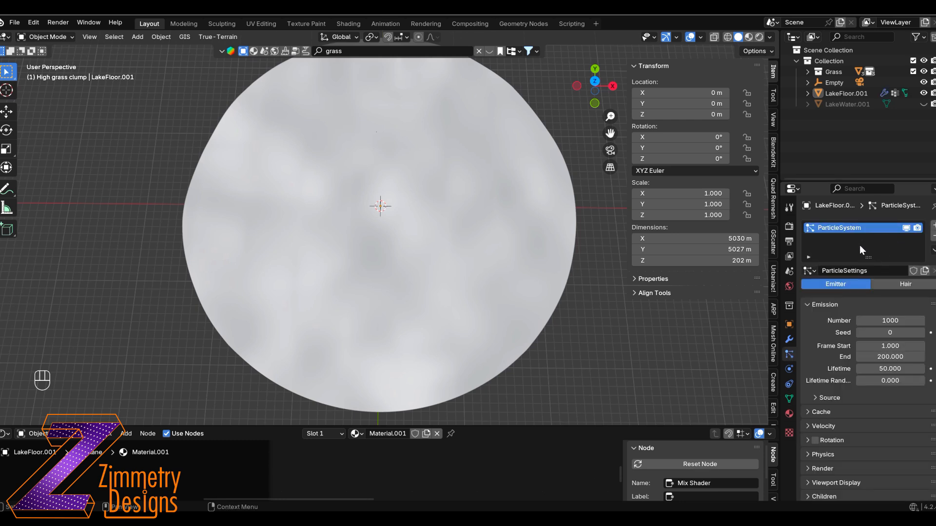
left_click(896, 283)
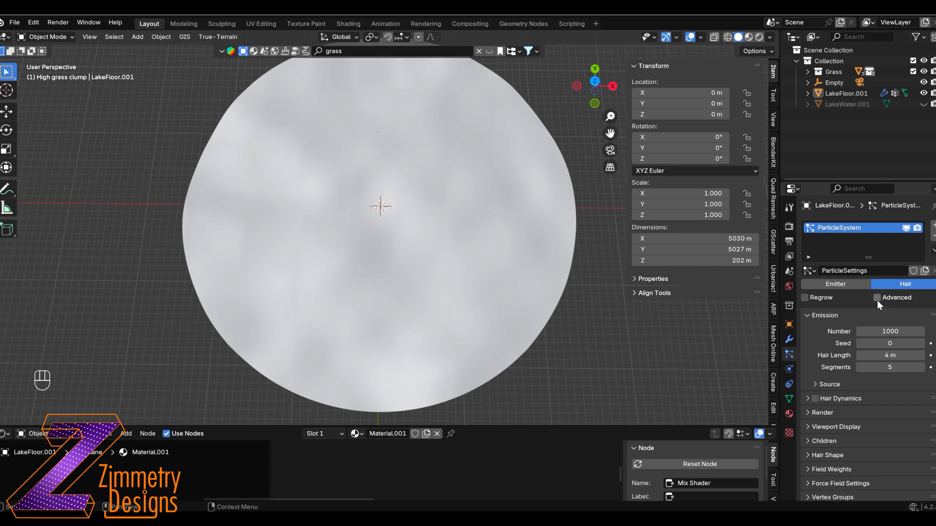
left_click(876, 298)
Render the hair particles as the Grass collection, with Pick Random and Object Rotation enabled
scroll(838, 341, "down", 5)
left_click(819, 359)
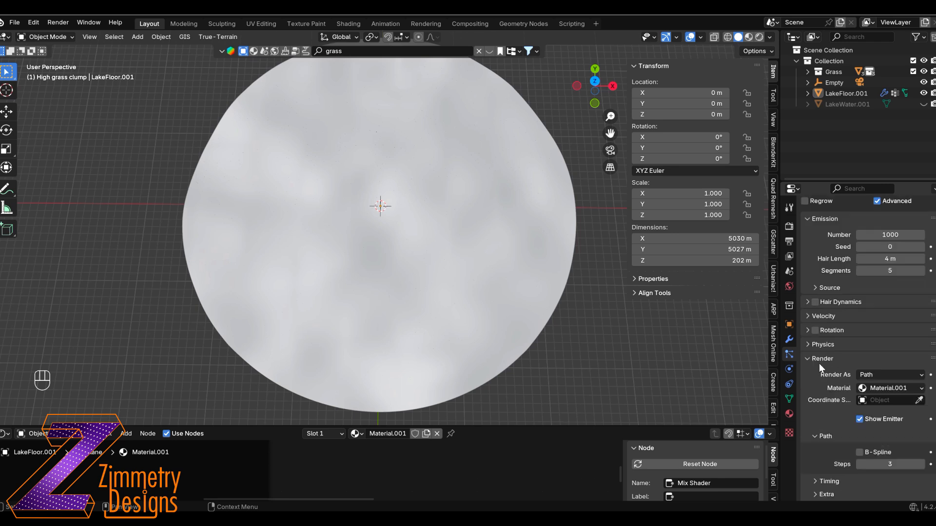
left_click(916, 375)
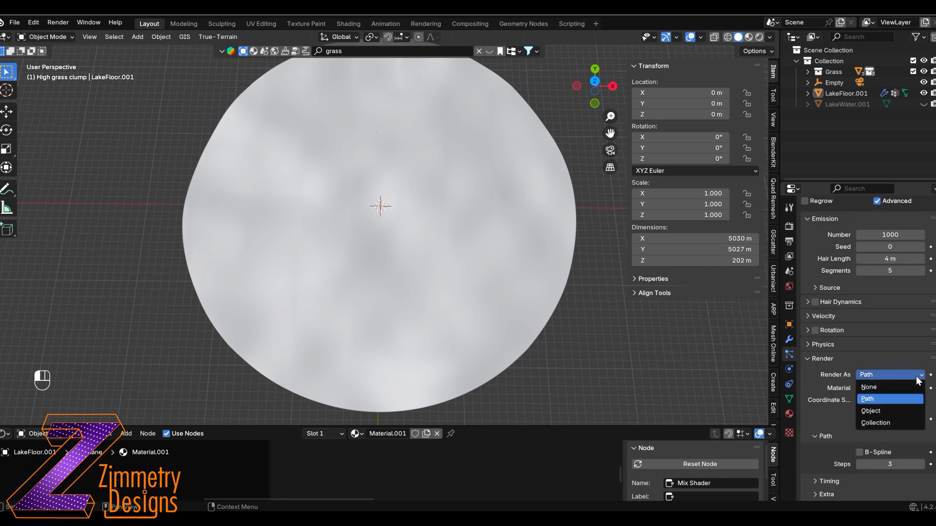
left_click(878, 422)
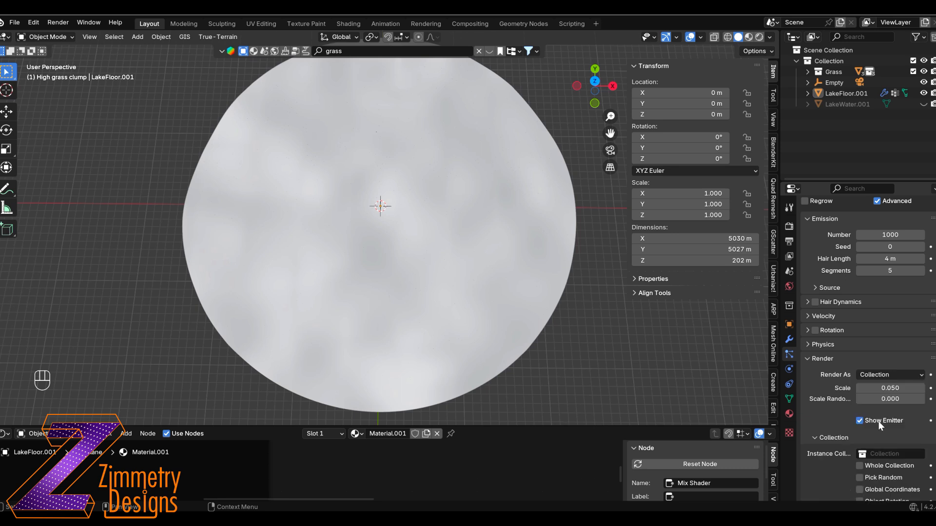
scroll(855, 418, "down", 2)
left_click(878, 409)
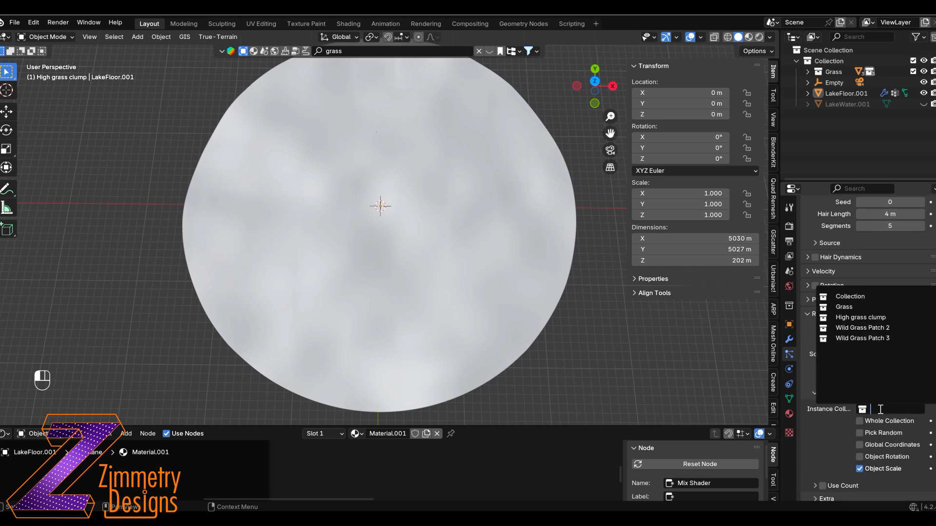
left_click(845, 307)
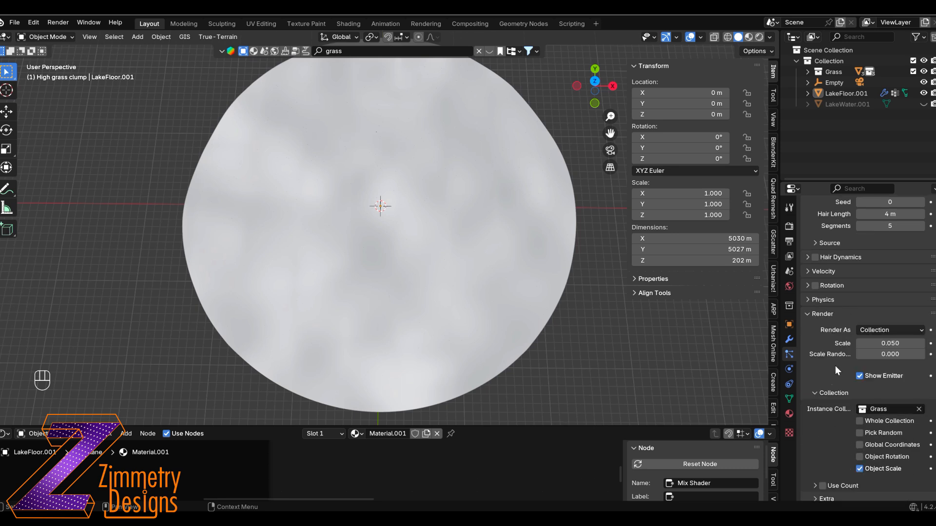
left_click(860, 457)
Limit the particle density to the LakeGrass vertex group
scroll(861, 435, "down", 5)
left_click(811, 470)
scroll(824, 466, "down", 3)
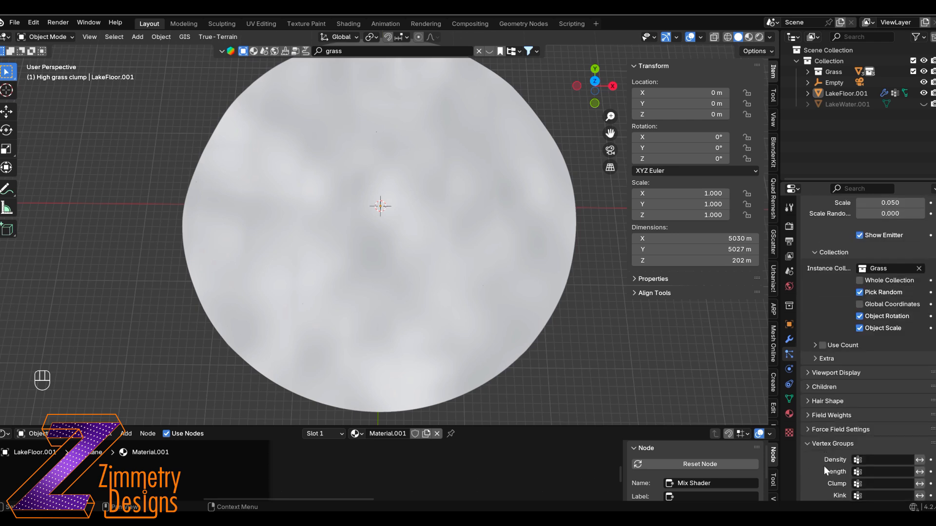
left_click(875, 415)
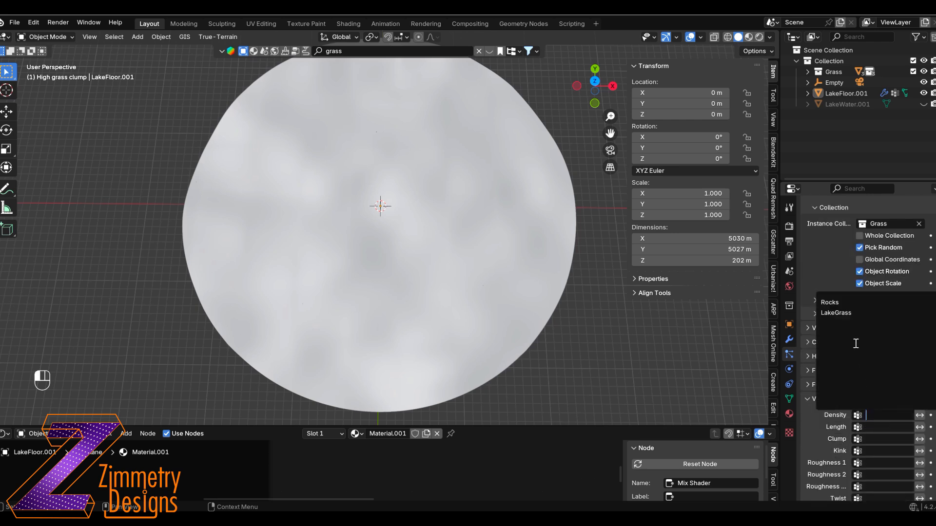
left_click(830, 313)
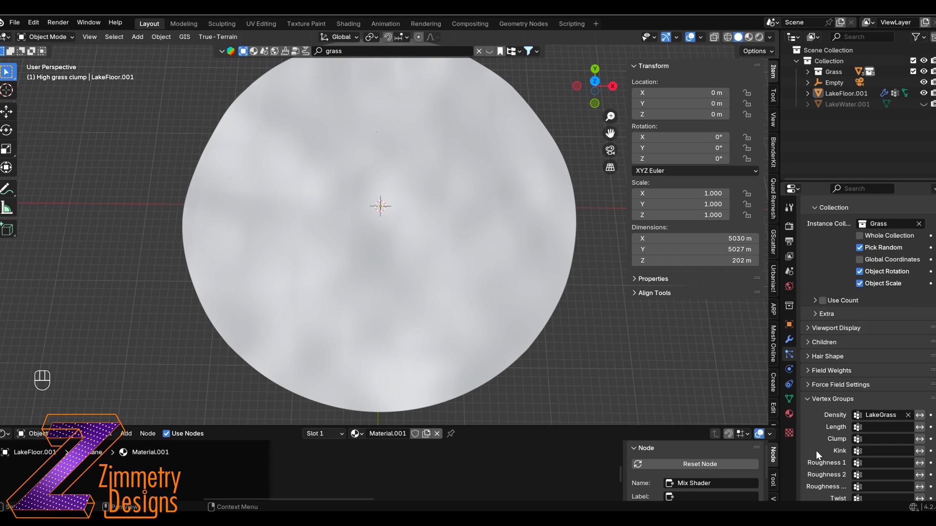
Set the particle render scale to 10.64 and view the grass through the camera
scroll(816, 452, "up", 8)
middle_click_drag(541, 186, 550, 286)
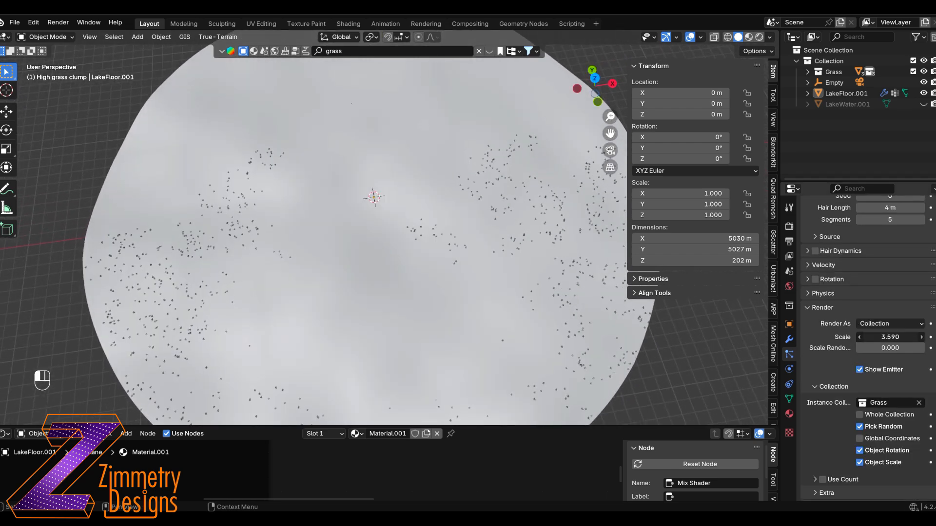
left_click_drag(890, 337, 916, 337)
key("KP_0")
Enable particle rotation and set its orientation axis to Object Y, after trying Object Z
scroll(834, 312, "up", 3)
left_click(815, 324)
left_click(832, 325)
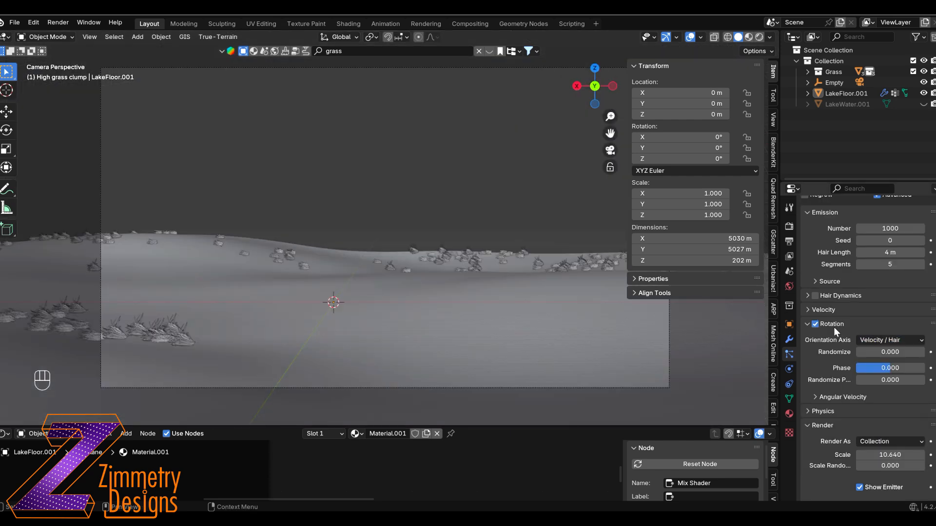
left_click(911, 340)
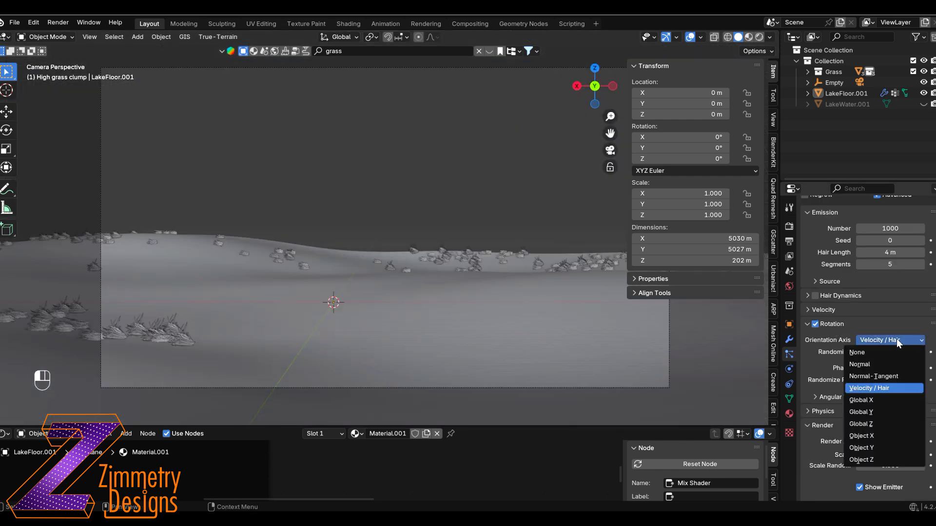
left_click(870, 458)
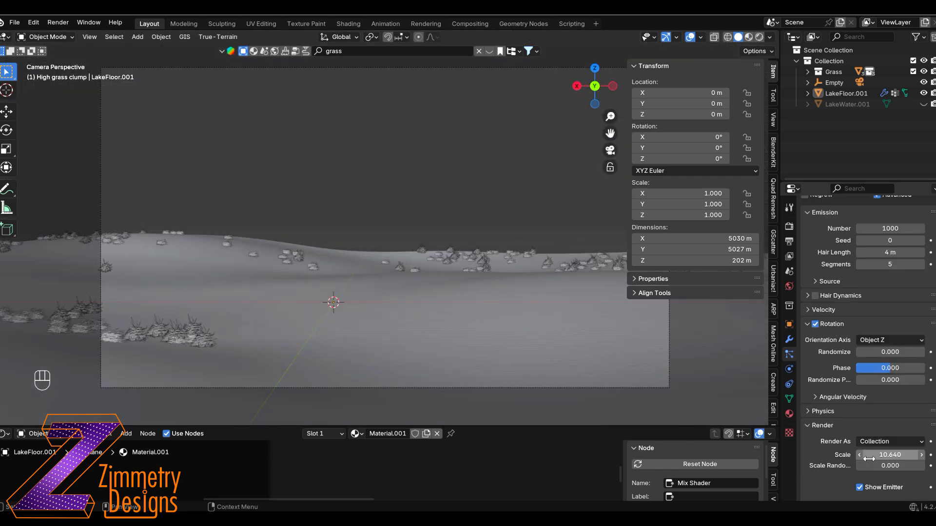
left_click(908, 338)
left_click(864, 449)
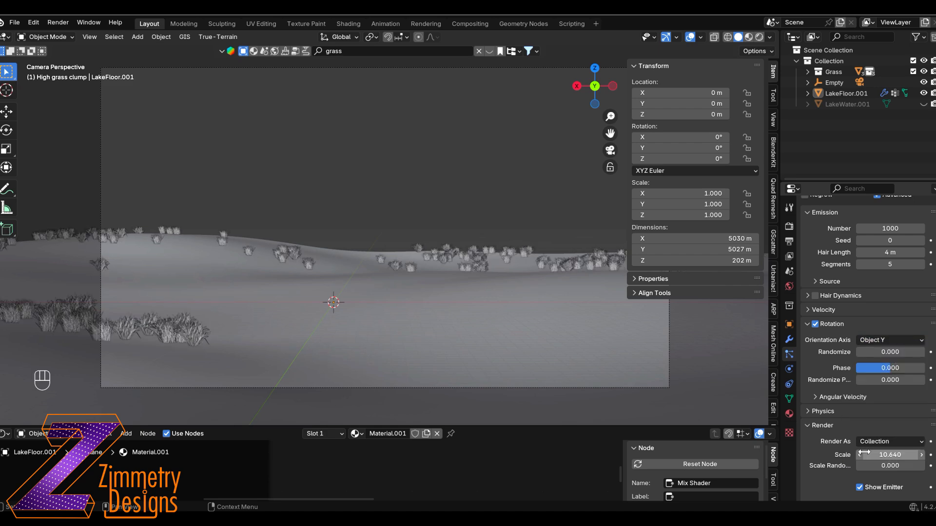
Set the grass scale to 20.61, scale randomness to 0.332, rotation randomness to 0.16 and phase to 0.011
left_click_drag(864, 452, 877, 452)
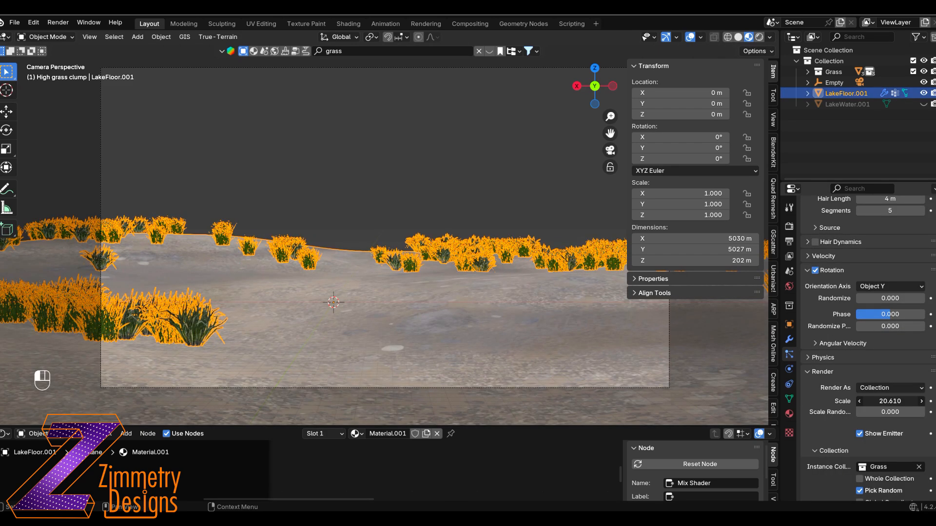
left_click_drag(873, 411, 887, 412)
left_click_drag(872, 298, 888, 315)
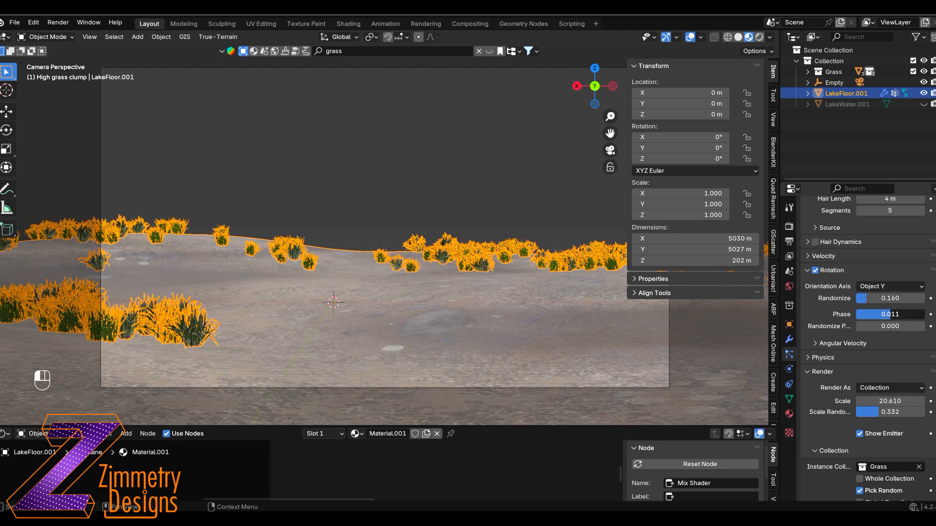
scroll(853, 367, "down", 10)
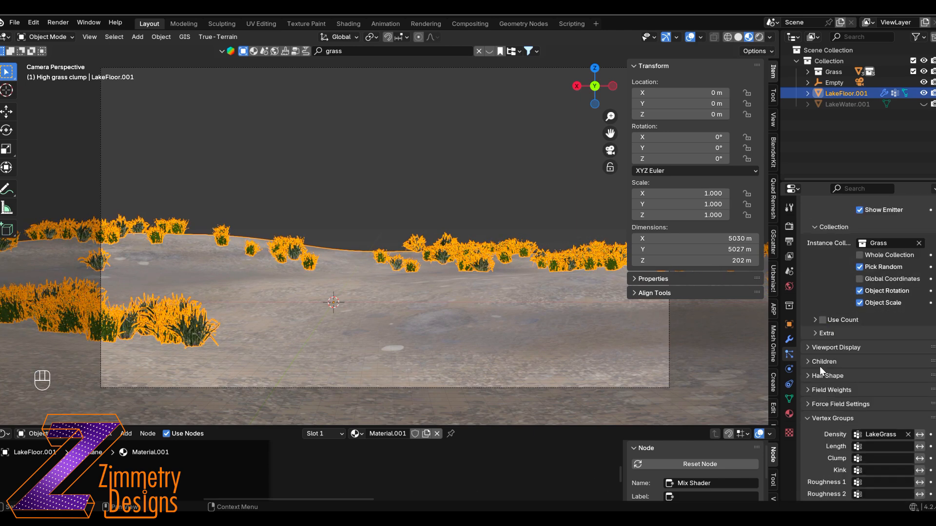
left_click(819, 365)
left_click(820, 361)
Set the grass particle scale to 30.5 and unhide the lake water to compare the grass with the water level
left_click(923, 104)
left_click(923, 104)
scroll(867, 312, "up", 6)
left_click_drag(890, 312, 917, 311)
key("alt+h")
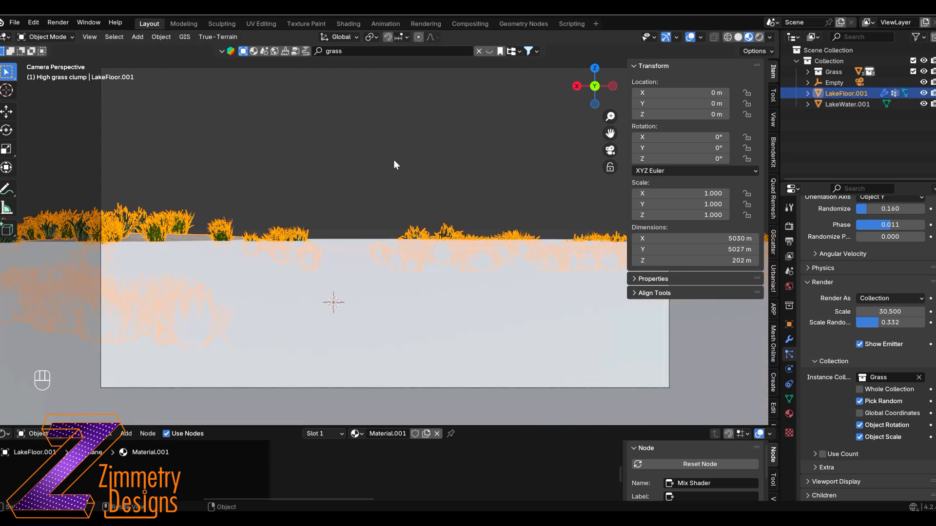
Try lowering the lake water along the Z axis in the camera view, and hide the water plane
middle_click_drag(394, 159, 369, 171)
key("KP_0")
left_click(338, 283)
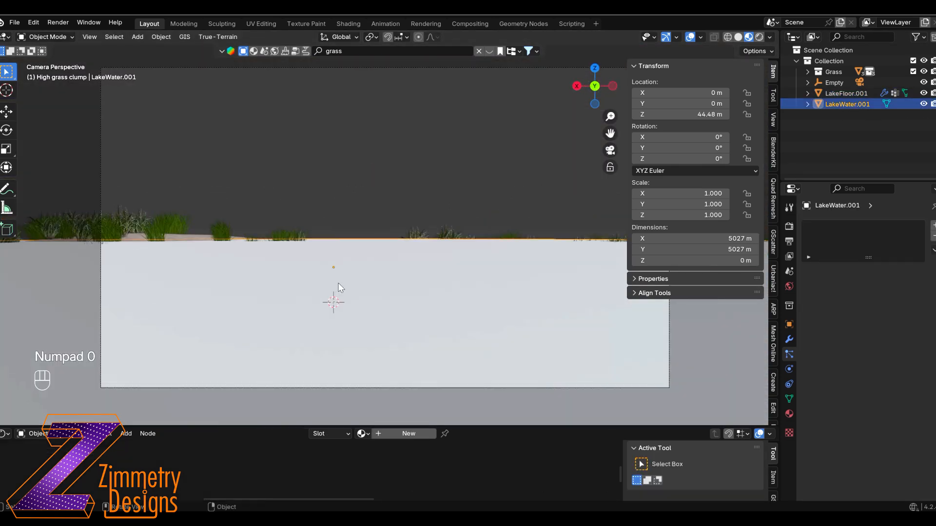
key("g")
key("z")
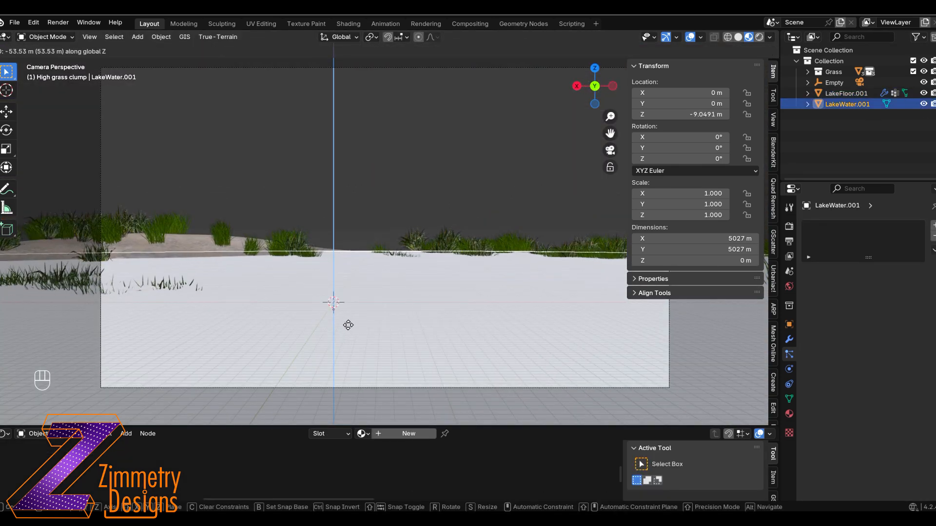
key("Escape")
key("h")
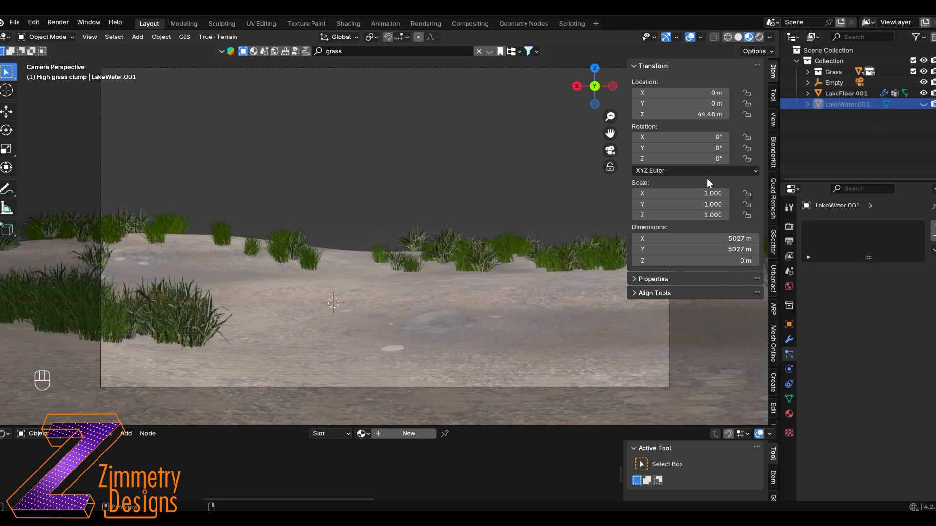
Enable Interpolated children for the lake floor's grass particles and set their render amount to 10
left_click(426, 274)
scroll(874, 385, "down", 12)
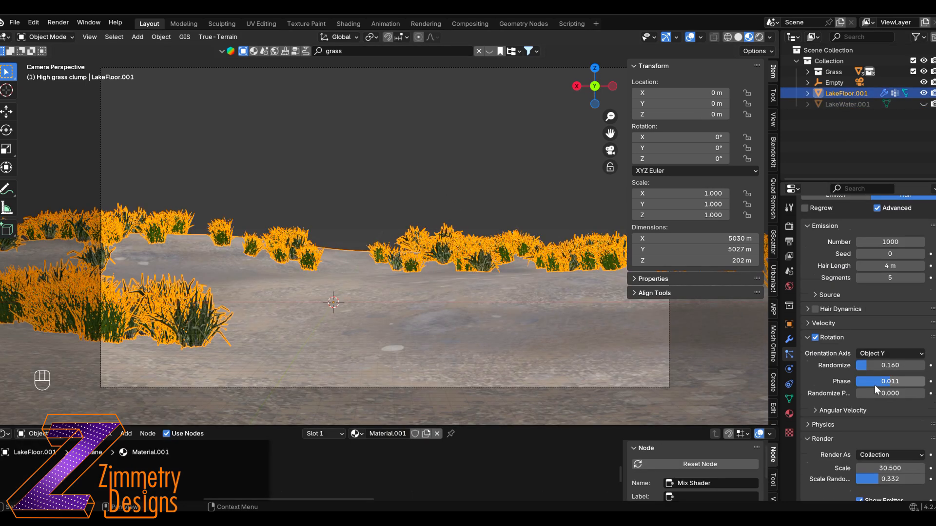
scroll(872, 388, "down", 6)
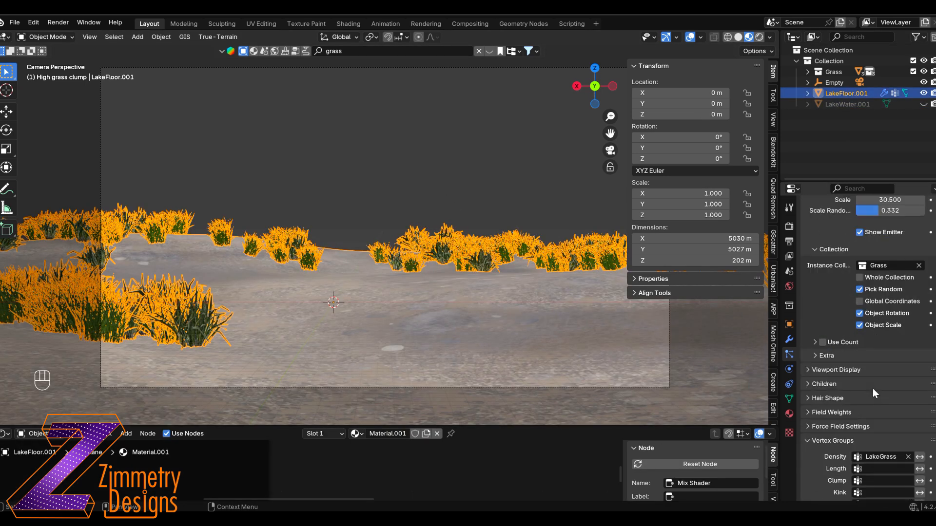
left_click(829, 339)
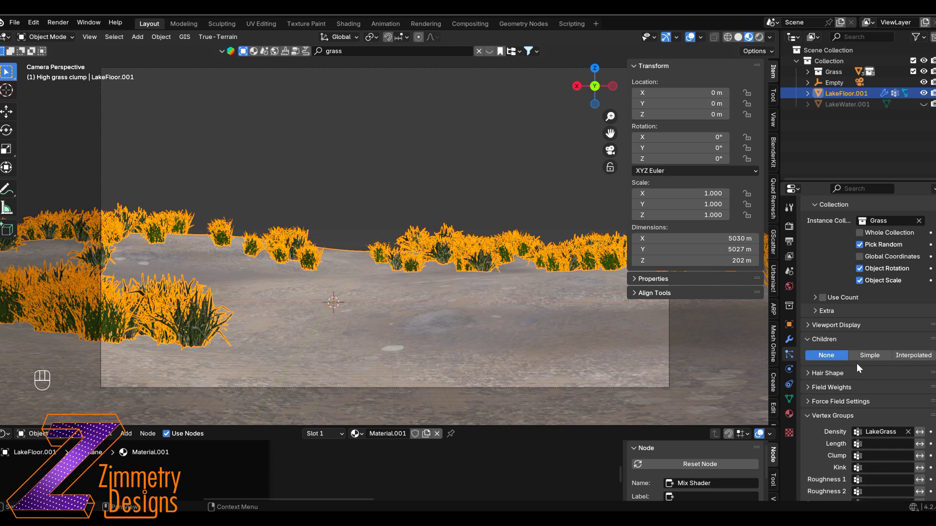
left_click(915, 358)
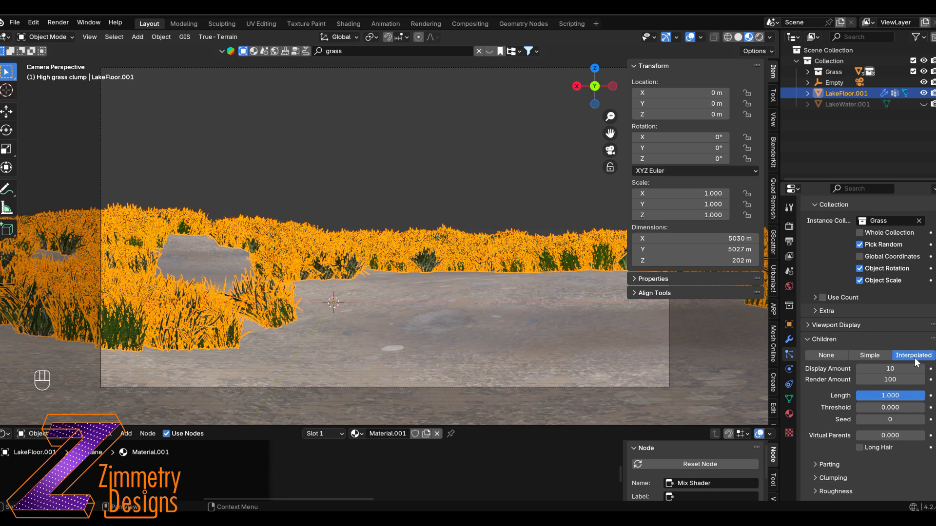
left_click(462, 185)
left_click(890, 380)
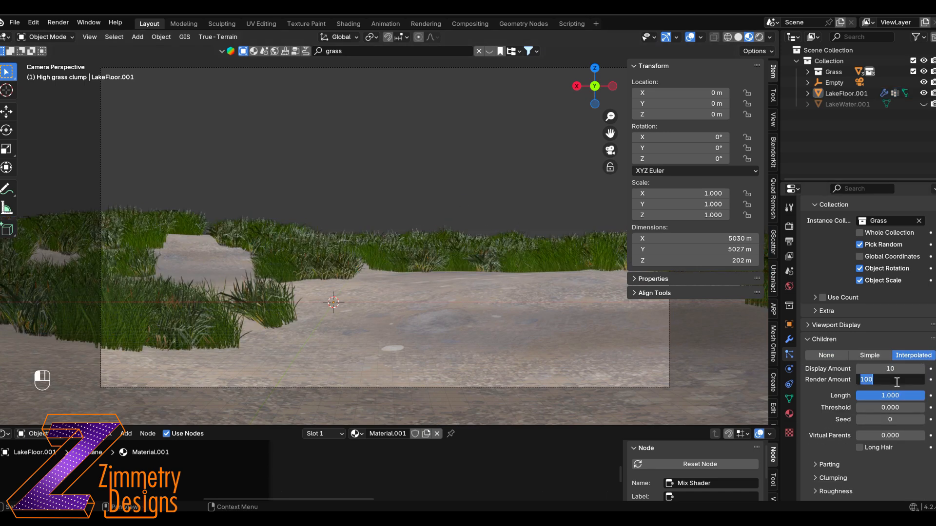
type("10")
key("Return")
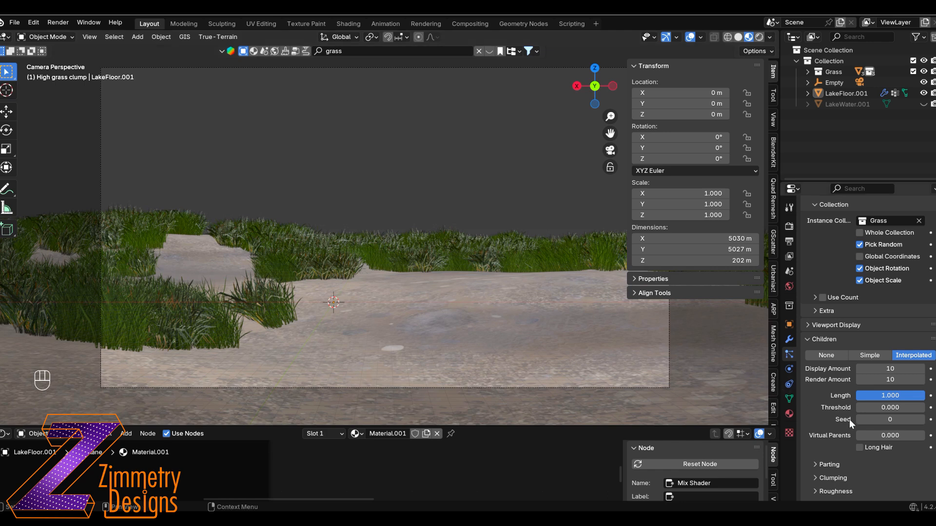
Switch the viewport to solid shading and turn off the viewport display of the lake floor's grass particle system
scroll(846, 419, "down", 3)
left_click(727, 346)
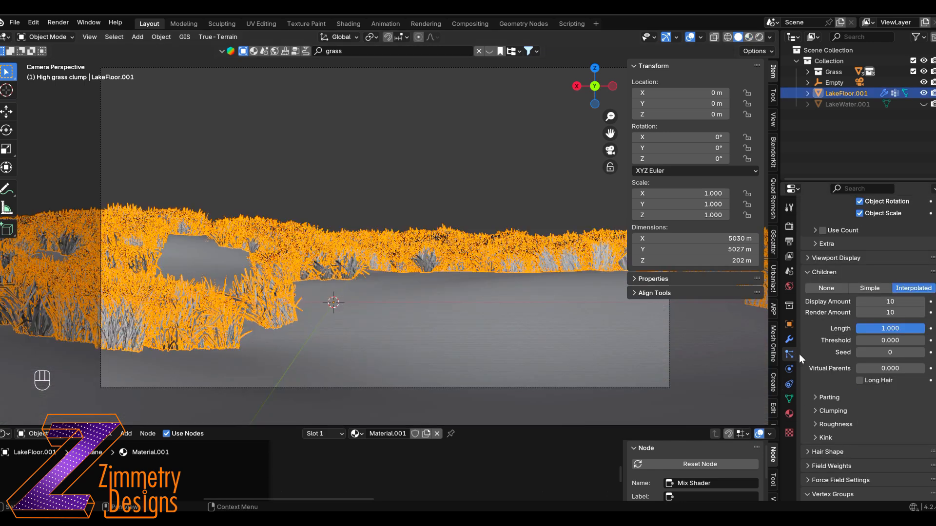
scroll(826, 340, "up", 14)
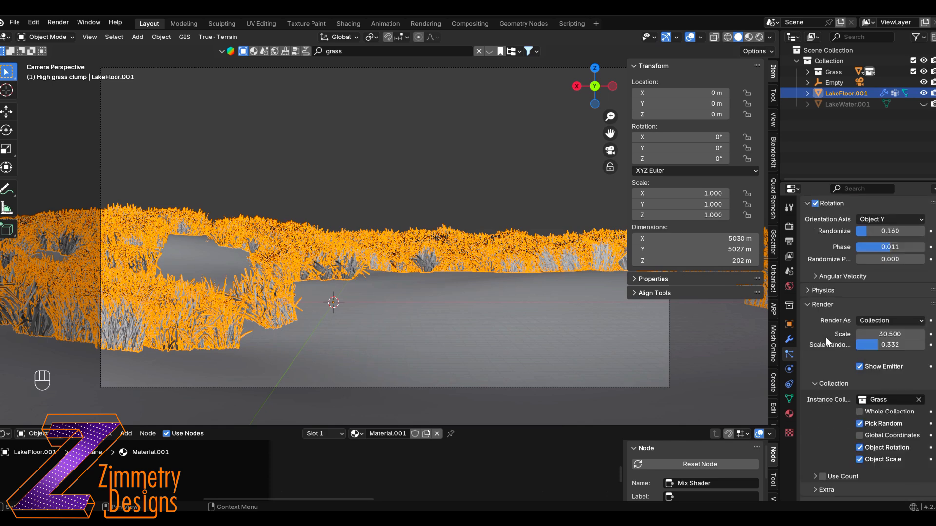
scroll(825, 337, "up", 7)
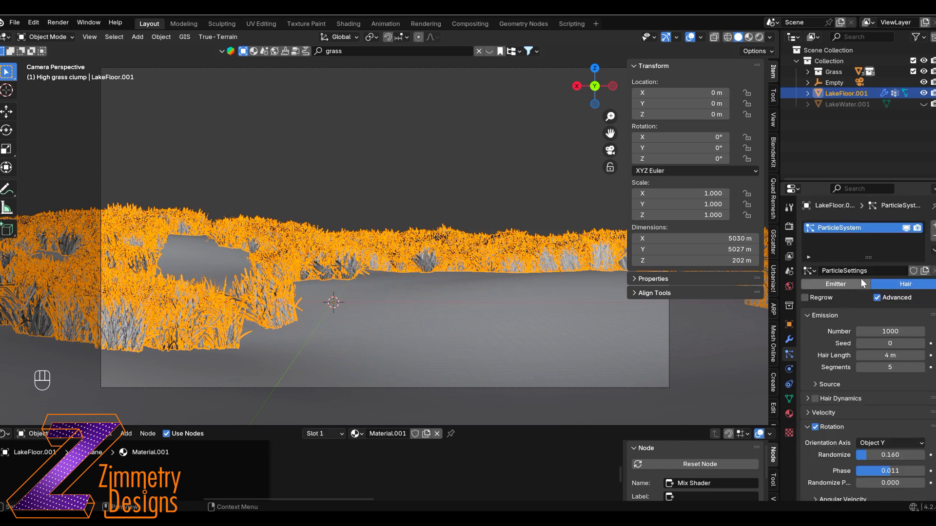
left_click(905, 228)
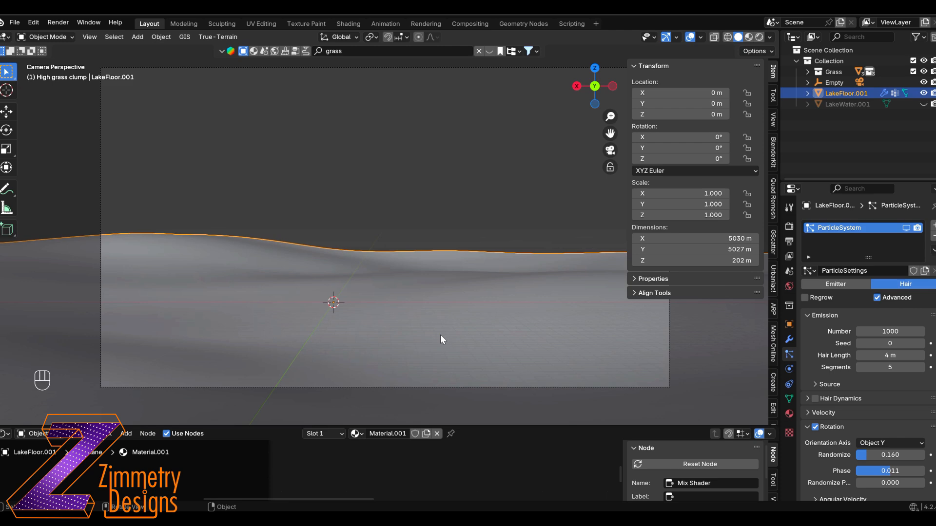
In Edit Mode, raise a near-left lake floor vertex about 40 m along Z with a proportional size of about 1272 m
key("Tab")
left_click(348, 335)
key("Tab")
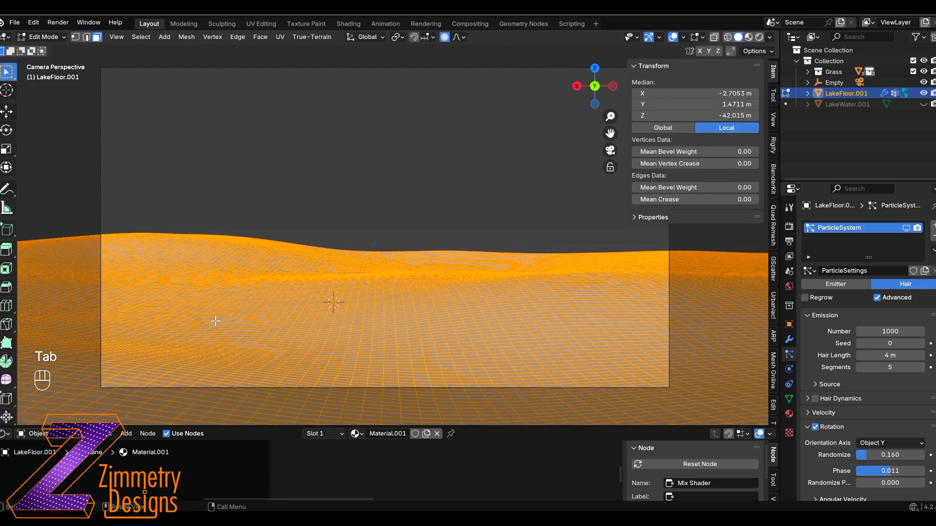
key("1")
left_click(206, 323)
key("g")
key("z")
scroll(297, 331, "up", 15)
scroll(297, 321, "down", 13)
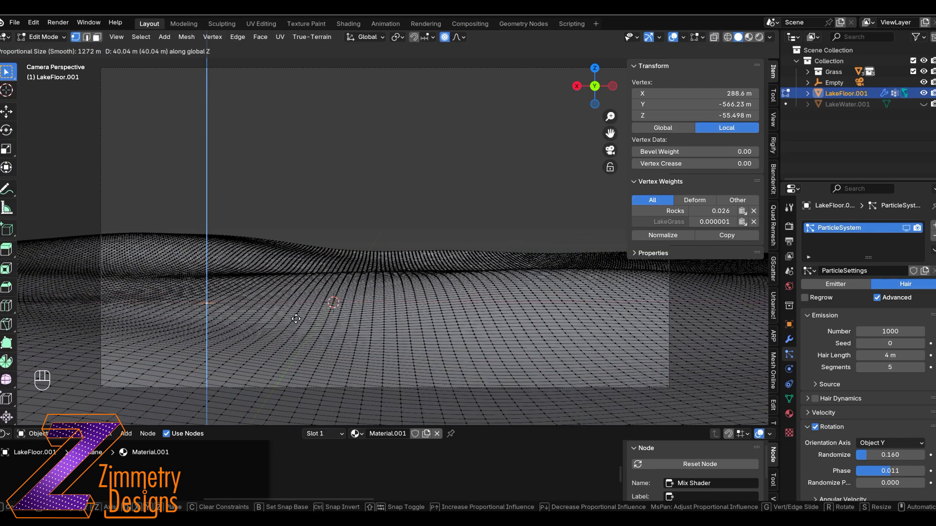
left_click(297, 319)
Raise a vertex on the distant central shore along Z with proportional editing and a smaller influence radius
left_click(425, 268)
key("g")
key("z")
scroll(460, 266, "up", 5)
left_click(463, 259)
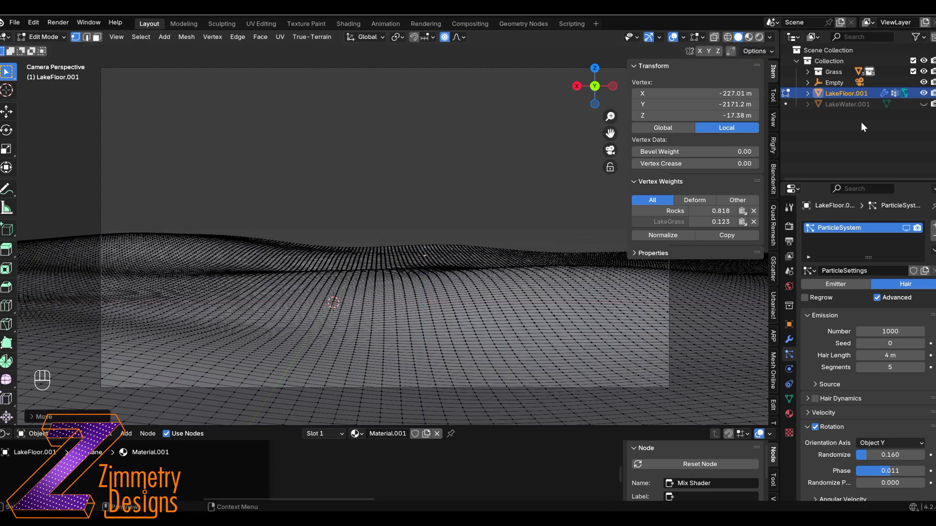
Return to Object Mode, show the lake water briefly to check the shoreline, and reselect the lake floor
key("Tab")
left_click(923, 104)
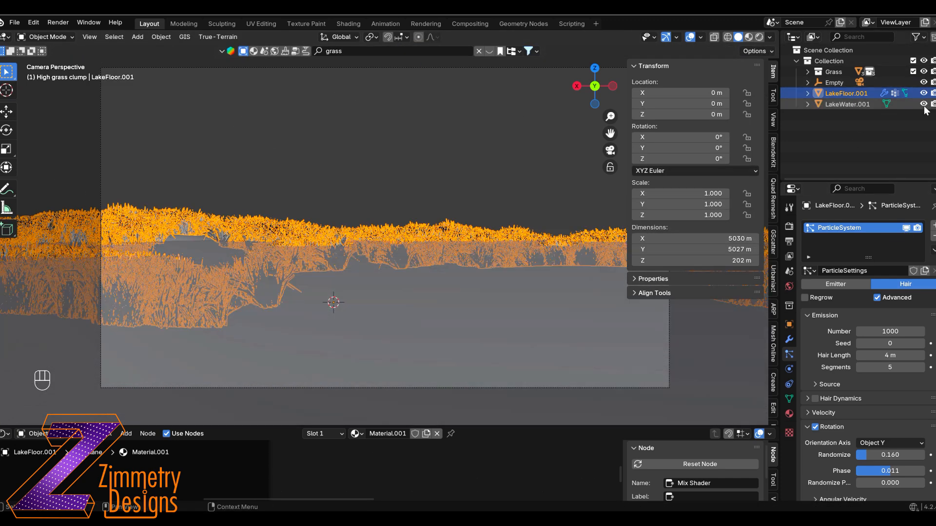
key("alt+a")
left_click(923, 104)
left_click(846, 93)
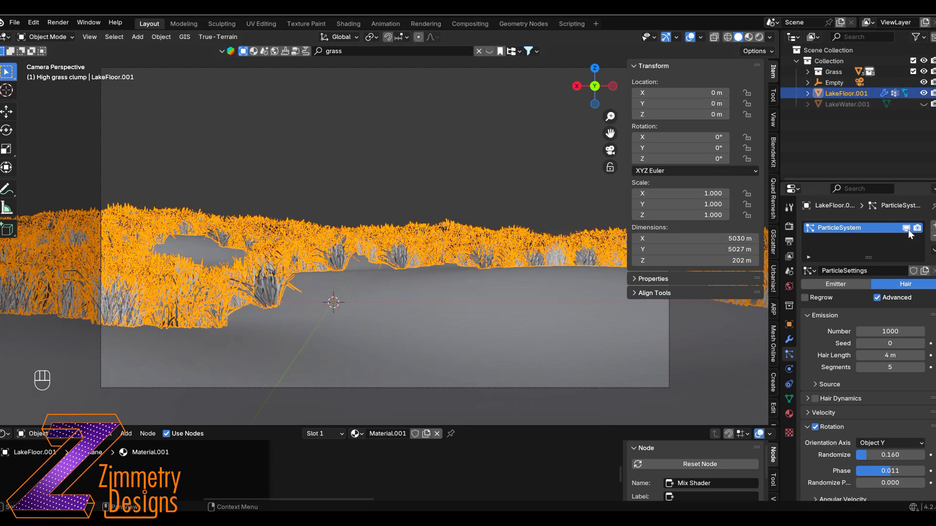
Raise a foreground vertex and a left-bank vertex of the lake floor along Z with proportional editing
key("Tab")
left_click(429, 375)
key("g")
key("z")
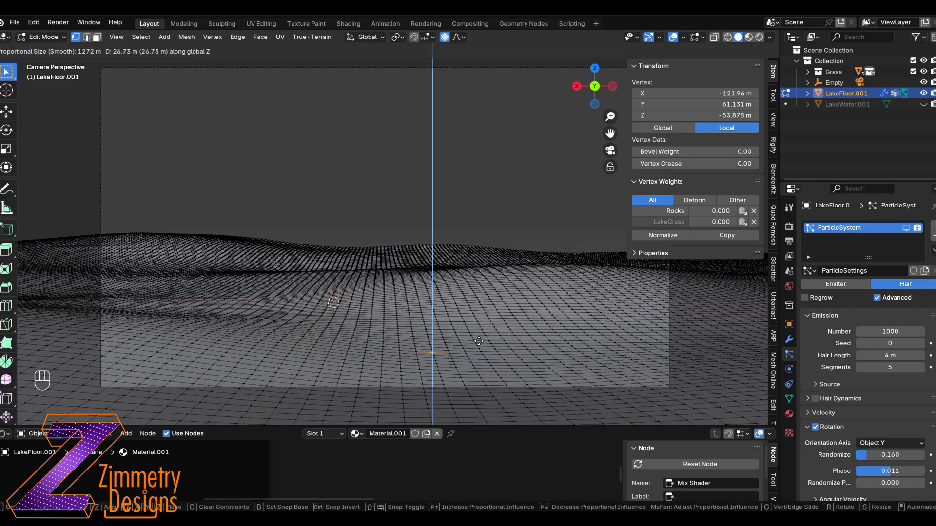
left_click(478, 321)
left_click(176, 280)
key("g")
key("z")
left_click(185, 271)
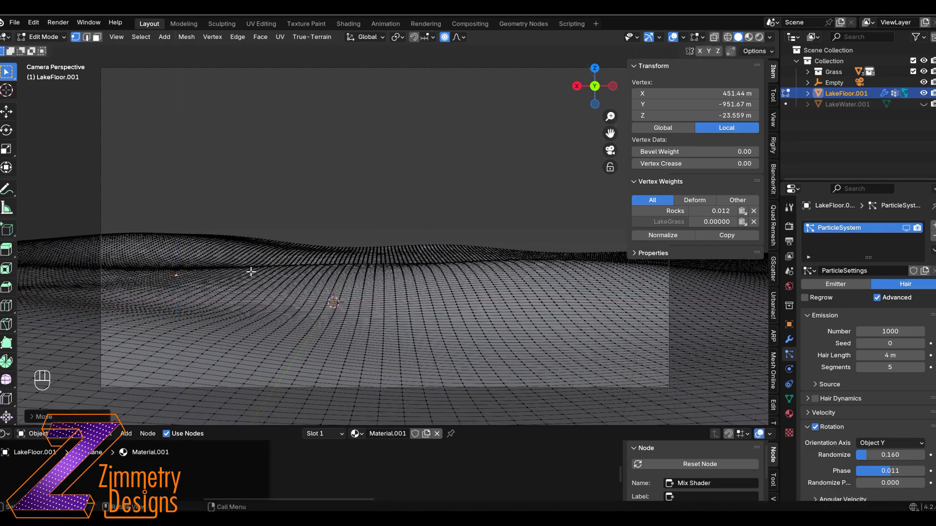
Adjust the height of a central shore vertex and a far-right shore vertex along Z with proportional editing
left_click(391, 273)
key("g")
key("z")
left_click(393, 270)
middle_click_drag(393, 270, 439, 286)
left_click(561, 244)
key("g")
key("z")
left_click(589, 250)
Compare the reshaped shoreline with the water level from the camera in Object Mode, and reselect the lake floor
key("KP_0")
key("Tab")
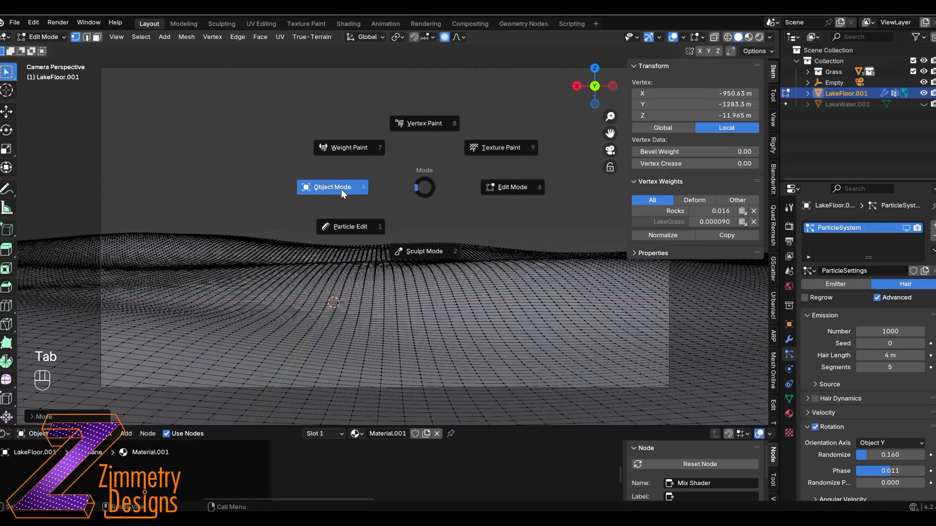
left_click(340, 186)
left_click(923, 104)
left_click(923, 104)
left_click(846, 94)
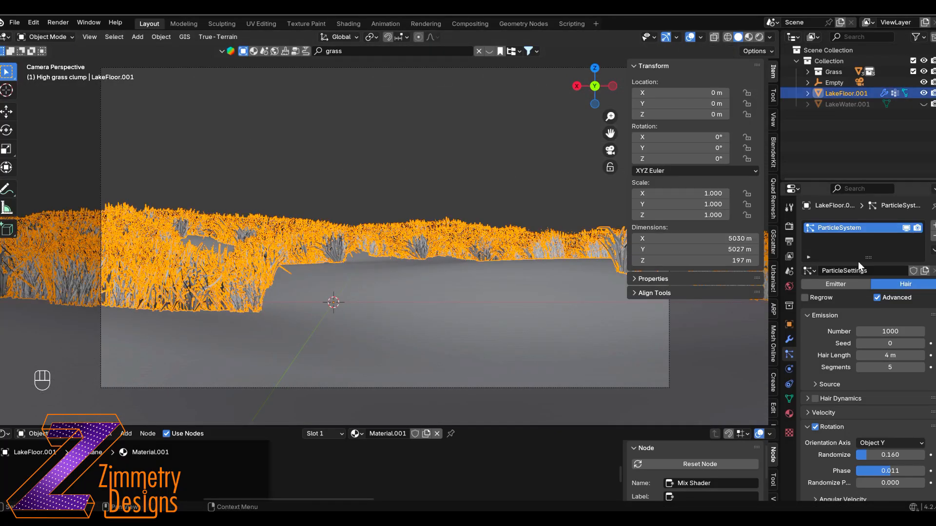
Move a mid-foreground vertex of the lake floor along Z with proportional editing
key("Tab")
left_click(432, 326)
key("g")
key("z")
left_click(352, 252)
Adjust the height of a left-bank hill vertex along Z, reducing the proportional size to about 593 m
middle_click_drag(352, 252, 278, 209)
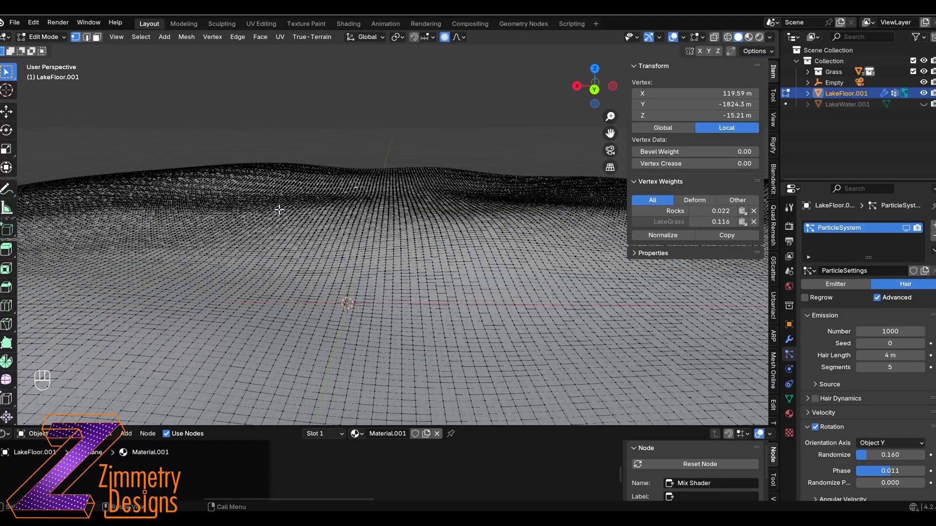
left_click(278, 209)
key("KP_0")
key("g")
key("z")
scroll(348, 318, "up", 1)
left_click(349, 316)
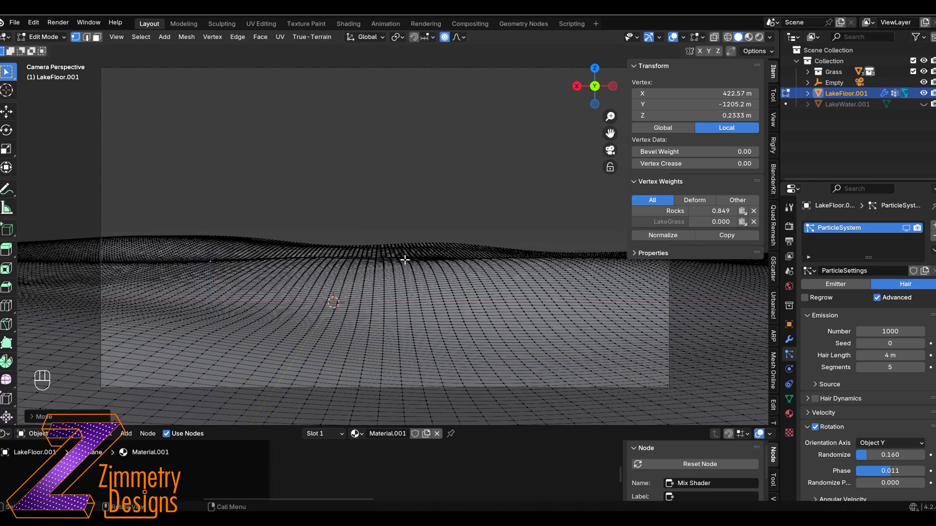
left_click(405, 259)
key("g")
right_click(407, 265)
Raise a lake floor vertex in the central foreground along Z with a proportional size of about 593 m
left_click(452, 337)
key("g")
key("z")
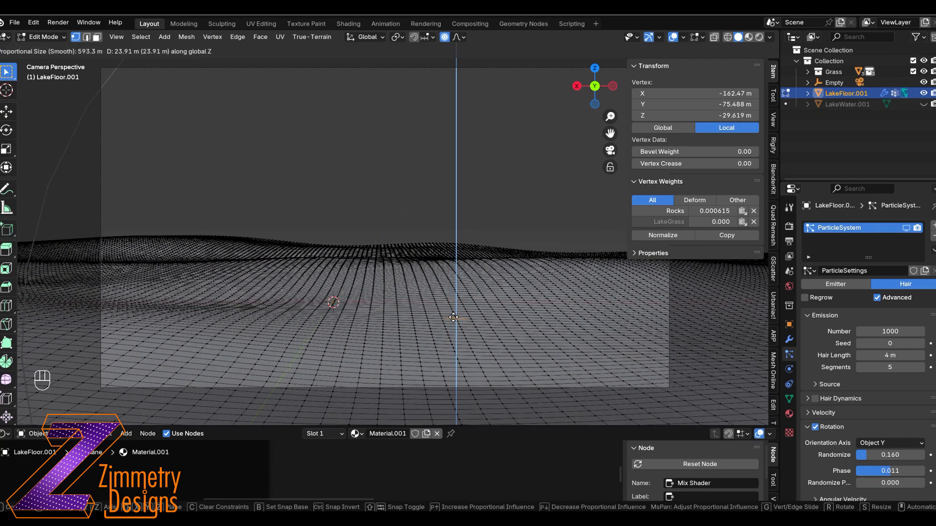
left_click(454, 337)
Check the grass against the lake water in Object Mode, hide the water again and select the lake floor
key("Tab")
left_click(363, 160)
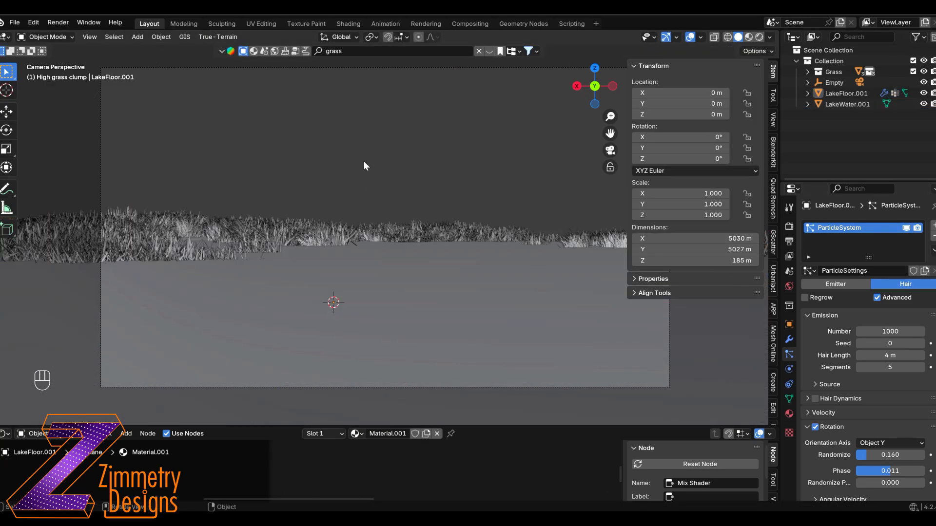
left_click(380, 278)
left_click(923, 104)
left_click(853, 93)
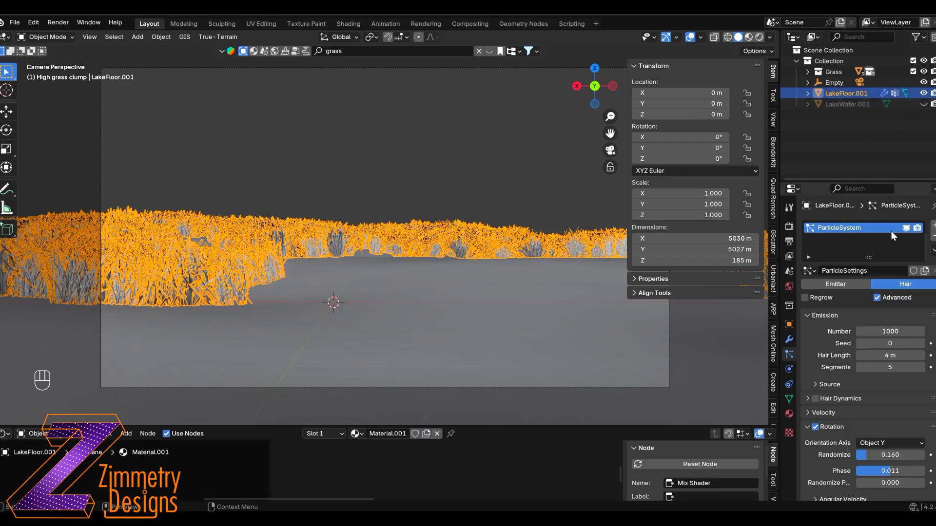
Hide the grass particles and raise a near-left lake floor vertex about 12 m along Z with a proportional size of about 335 m
left_click(906, 228)
key("Tab")
left_click(339, 315)
key("g")
key("z")
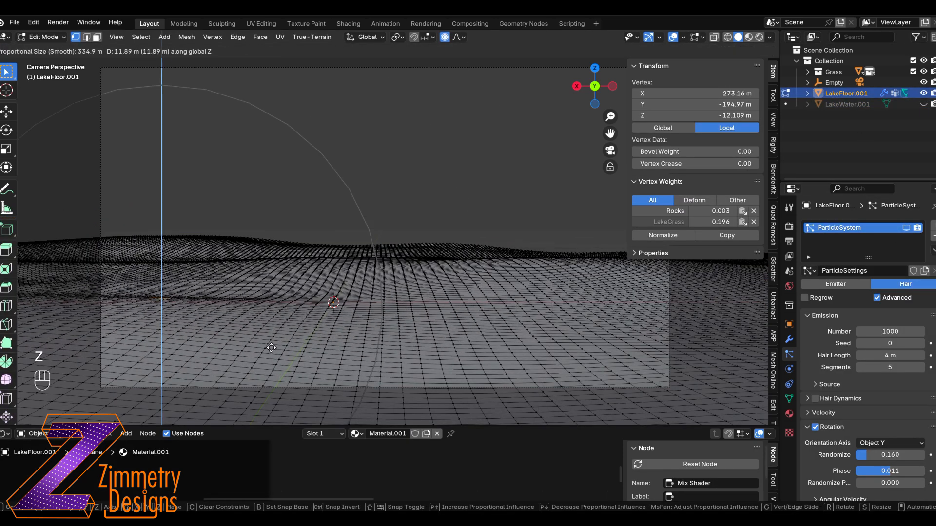
left_click(271, 341)
Enter Weight Paint mode on the lake floor in top view and set the brush stroke jitter to 0.8686
key("Tab")
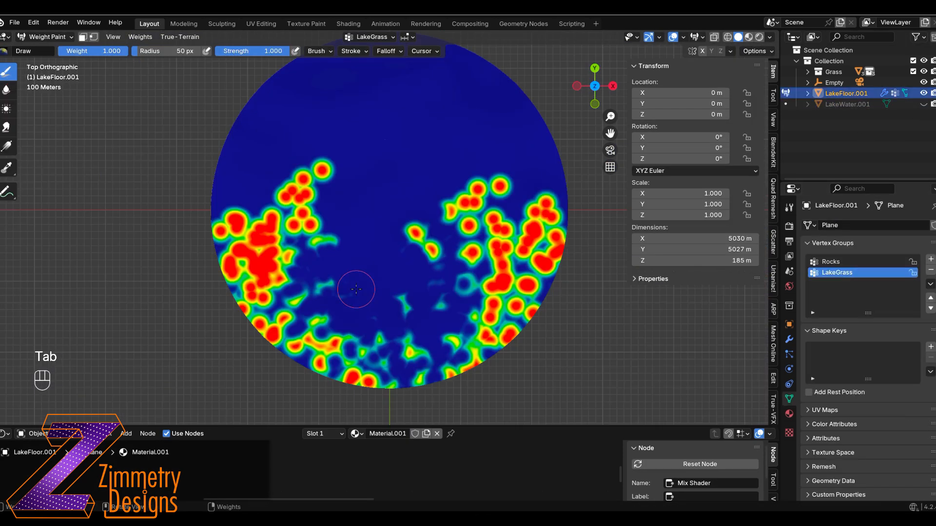
scroll(356, 290, "up", 1)
left_click(789, 208)
scroll(837, 416, "down", 8)
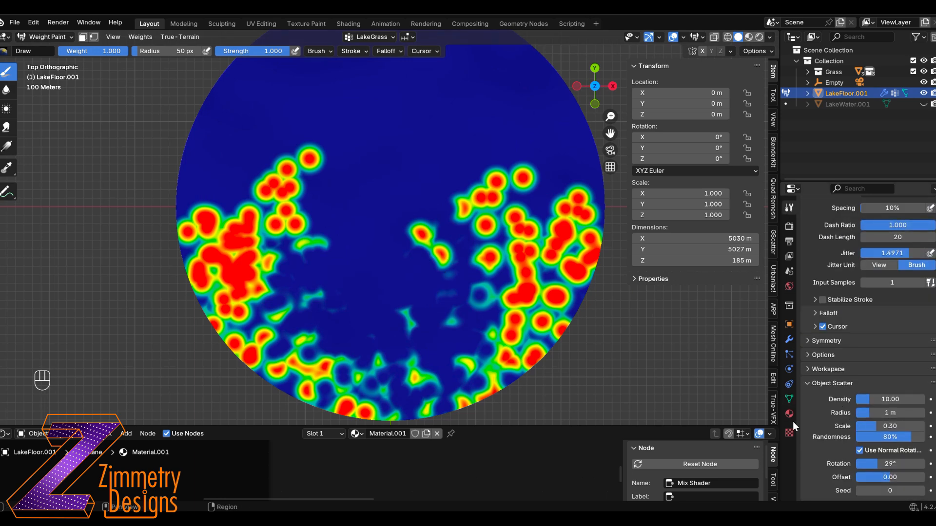
left_click_drag(883, 320, 889, 321)
Paint more full-strength LakeGrass weight along both banks and into the gap between them, using the top and camera views
mouse_move(507, 288)
left_mouse_down()
mouse_move(321, 160)
mouse_move(282, 195)
left_mouse_up()
key("KP_0")
mouse_move(68, 307)
left_mouse_down()
mouse_move(121, 341)
mouse_move(256, 343)
left_mouse_up()
scroll(575, 336, "down", 3)
key("KP_7")
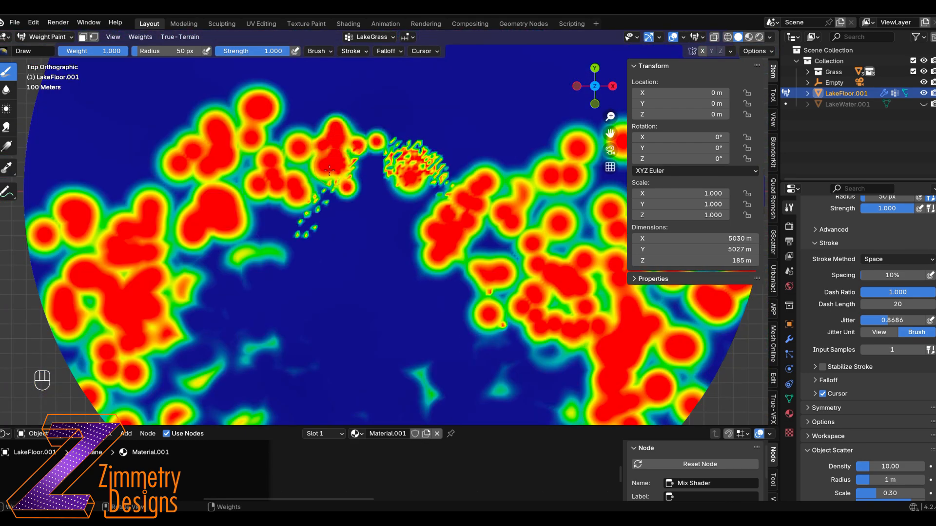
Return to Object Mode in the camera view and display the grass particles to check their coverage
key("KP_0")
key("Tab")
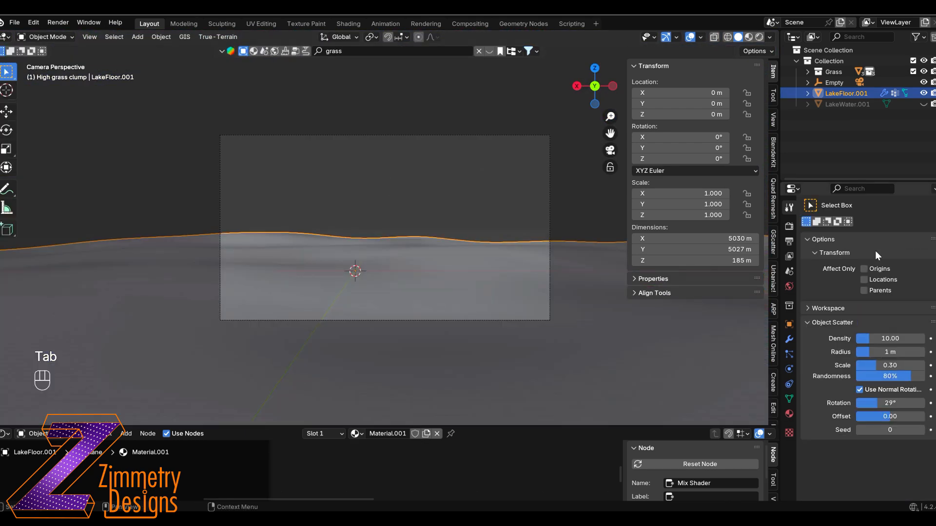
left_click(789, 355)
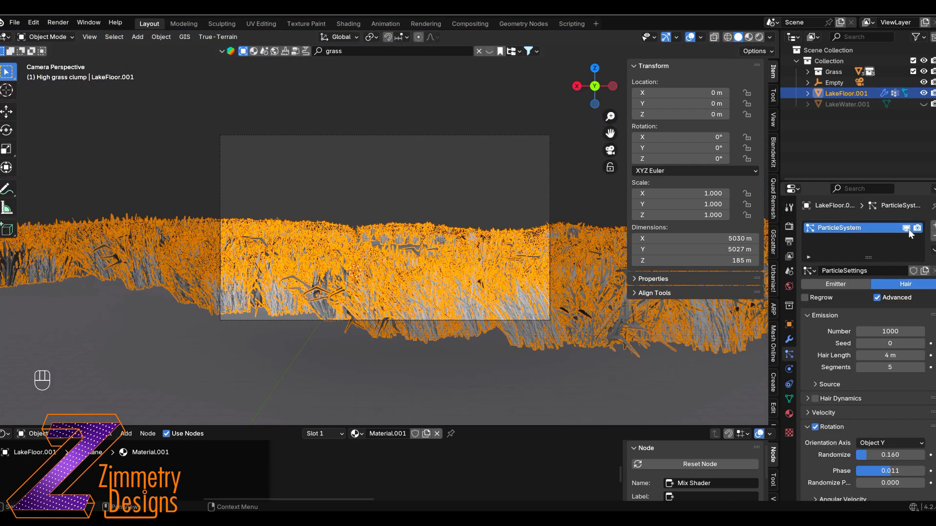
Erase LakeGrass weight from the gap between the banks in top view using a zero-weight brush, then restore full brush weight
key("ctrl+Tab")
left_click(356, 223)
key("KP_7")
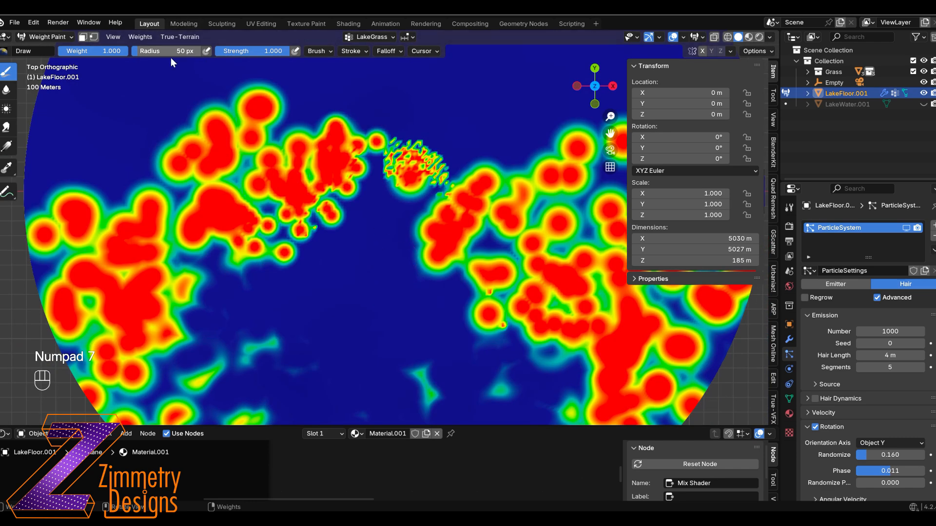
key("shift+x")
scroll(309, 154, "down", 2)
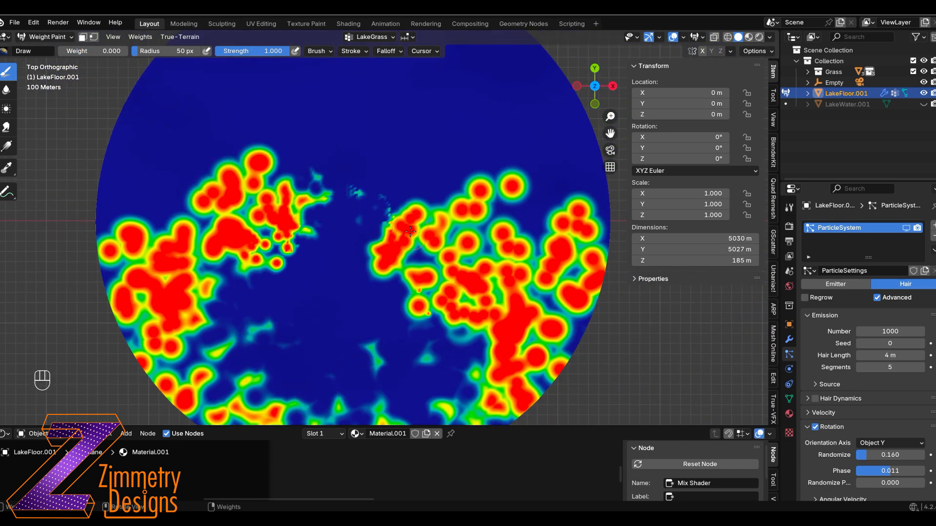
key("shift+x")
scroll(453, 202, "up", 2)
key("KP_0")
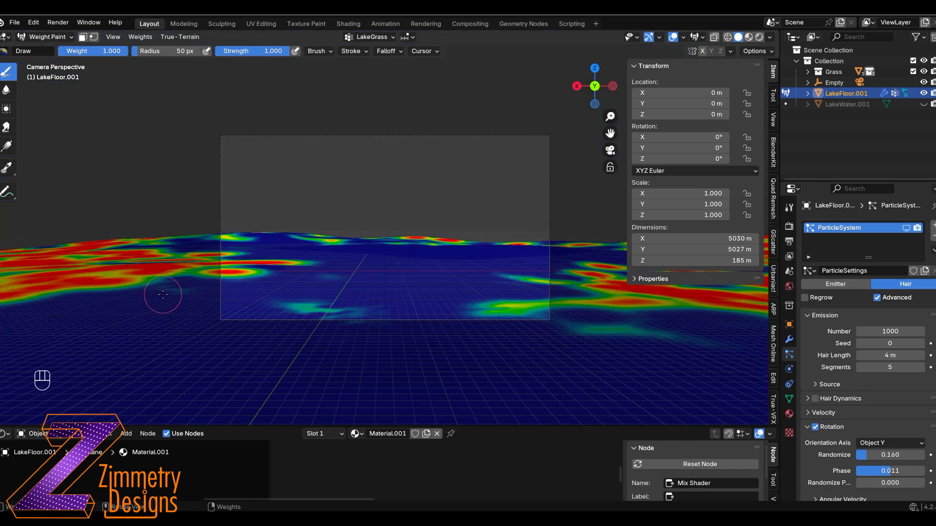
Return to Object Mode and display the grass particles together with the lake water in the camera view
key("Tab")
left_click(129, 291)
left_click(924, 104)
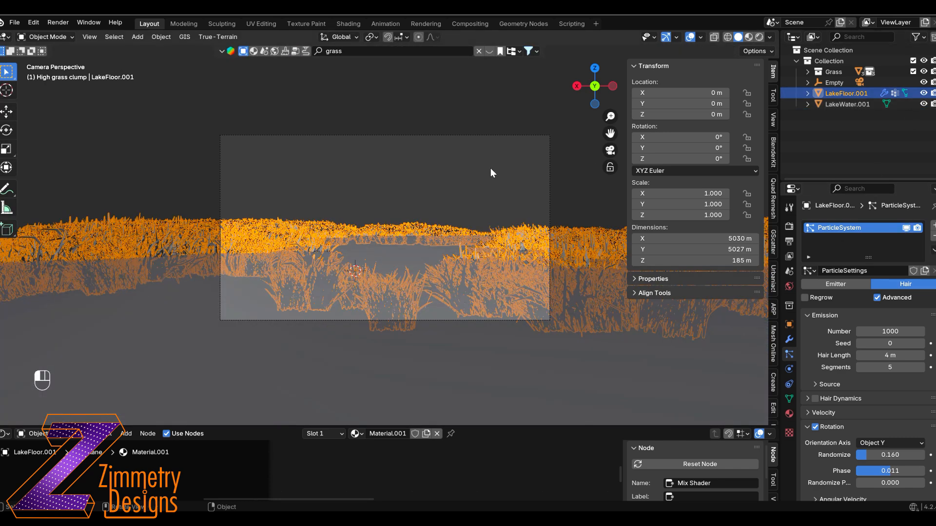
left_click(488, 168)
left_click(924, 105)
scroll(512, 243, "up", 1)
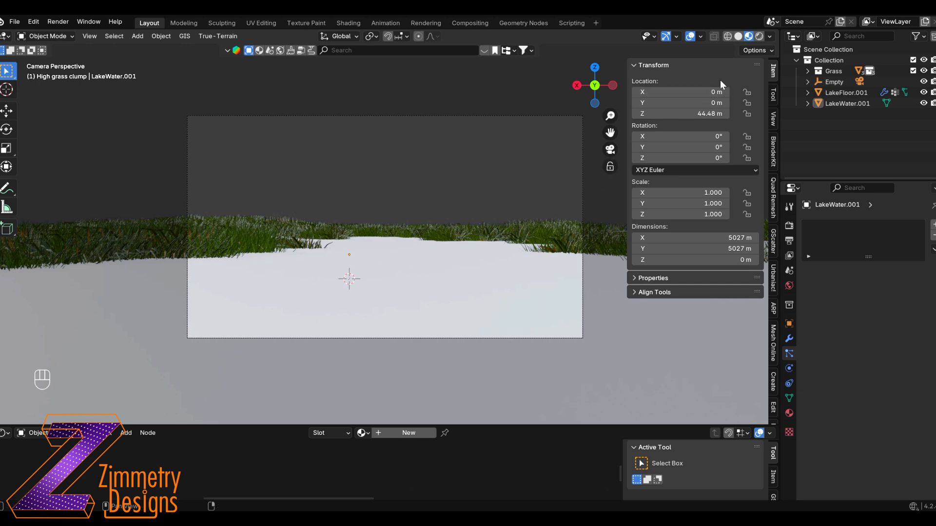
Give the lake water plane a new material and return the viewport to Solid shading
left_click(738, 37)
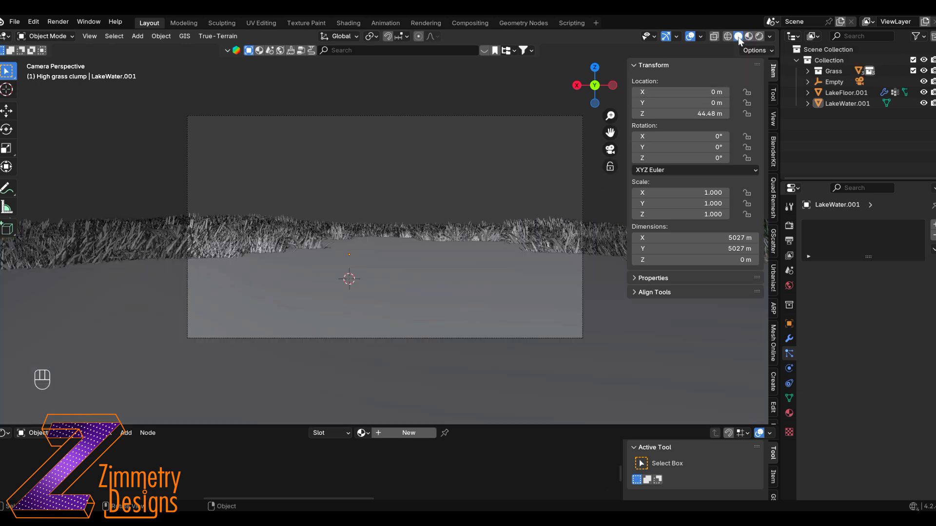
left_click(374, 288)
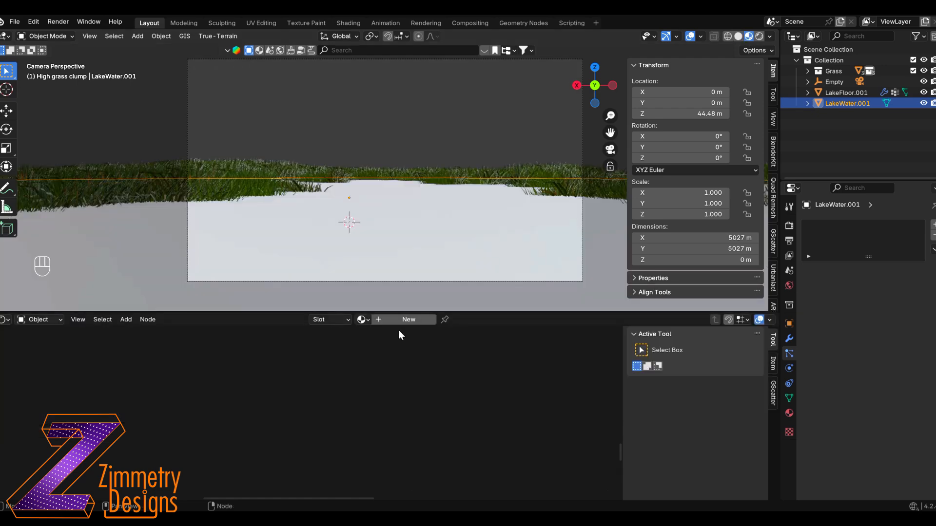
left_click(404, 320)
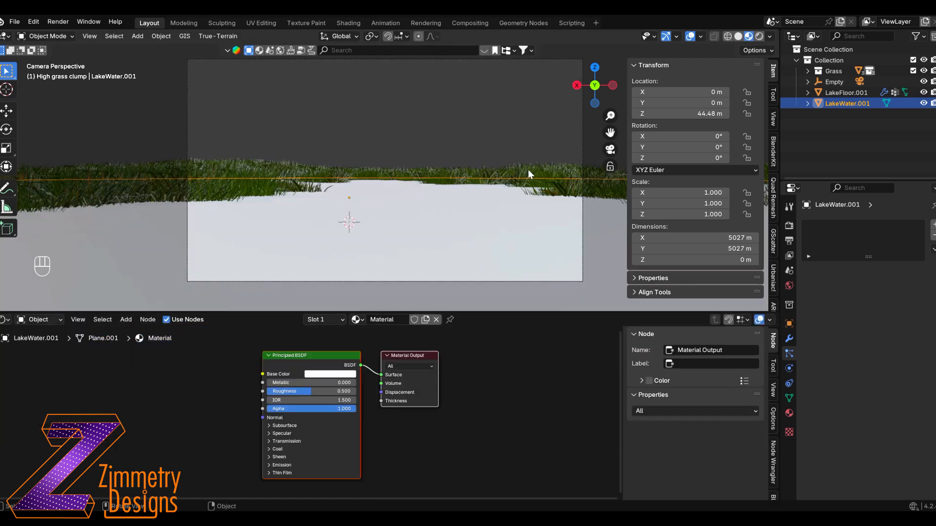
left_click(738, 36)
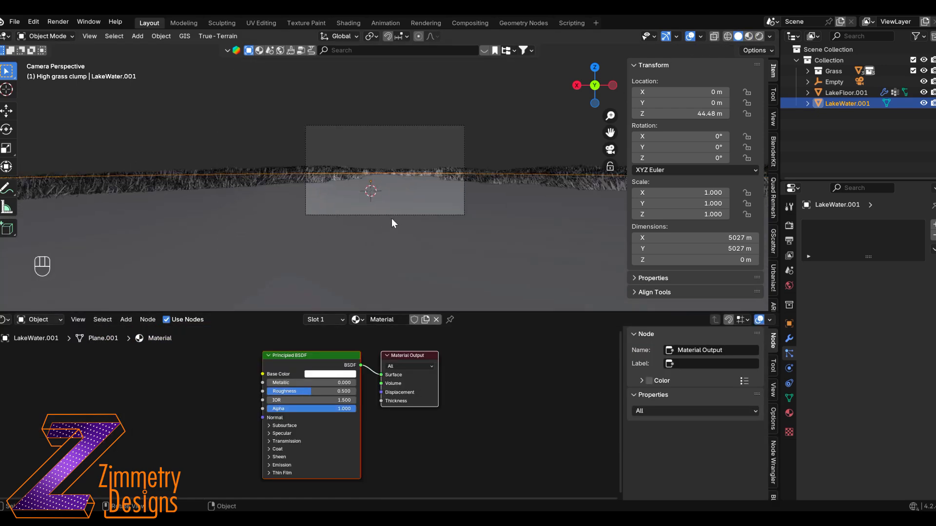
Extrude all faces of the lake water plane about 156 m down to give the water volume
middle_click_drag(391, 219, 382, 222)
scroll(381, 222, "down", 3)
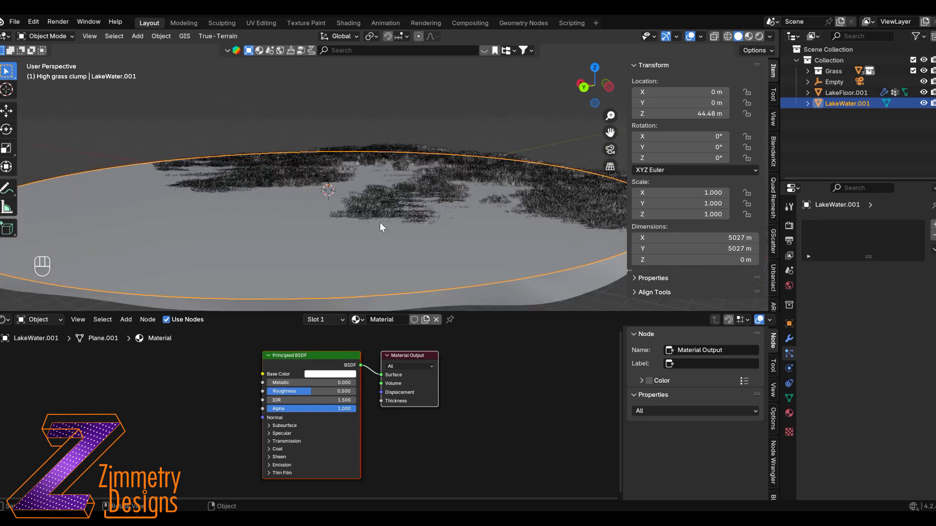
key("Tab")
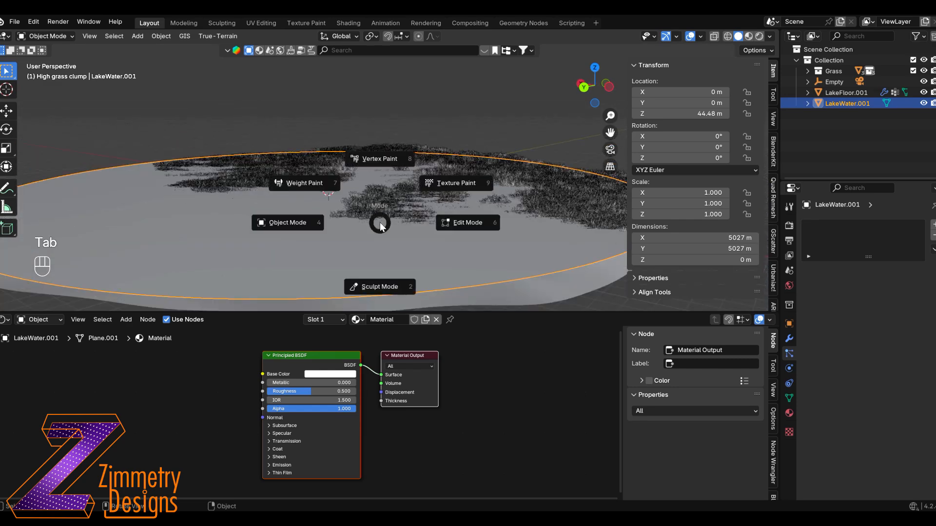
left_click(471, 222)
key("3")
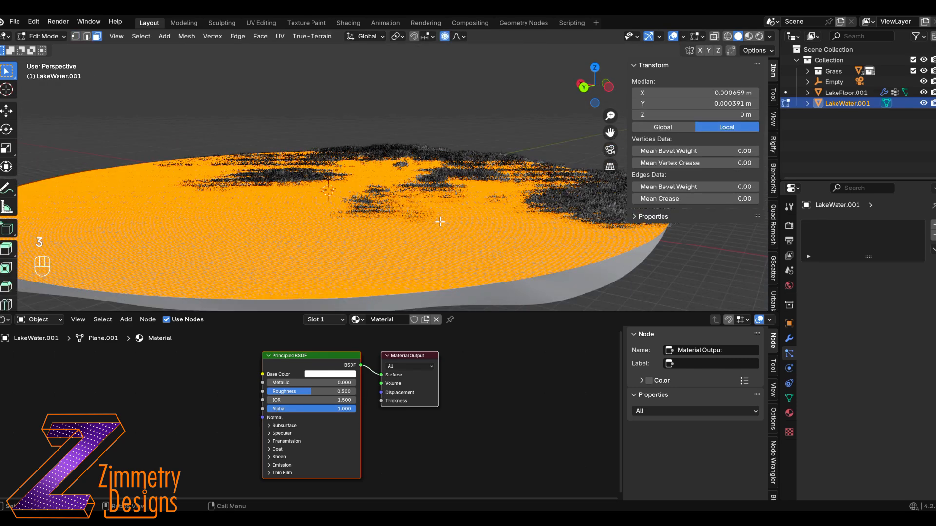
key("a")
key("a")
scroll(440, 222, "up", 5)
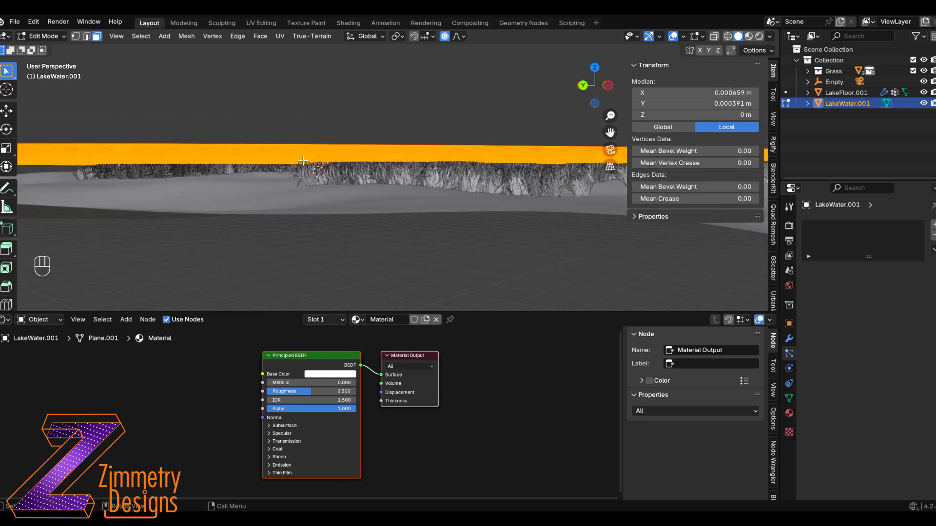
key("e")
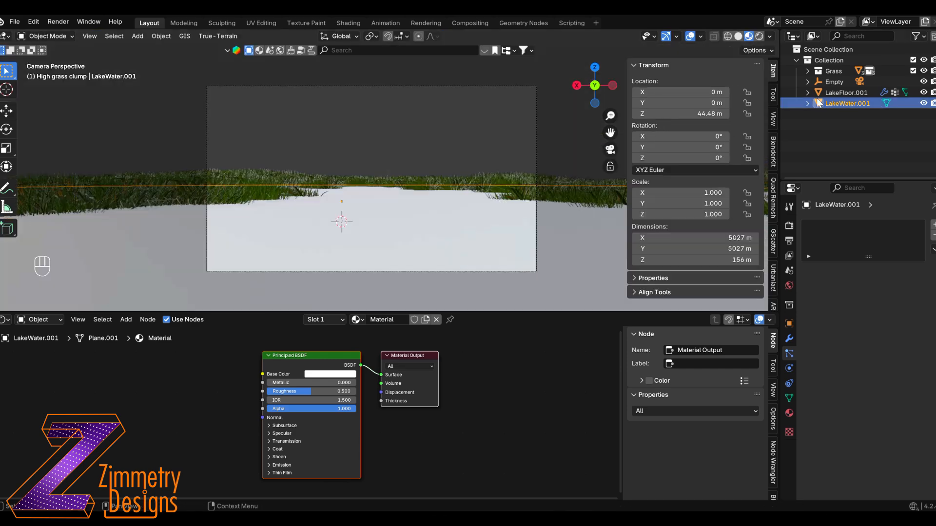
Set the render resolution's X value to 2560 px for a wider camera frame
left_click(806, 81)
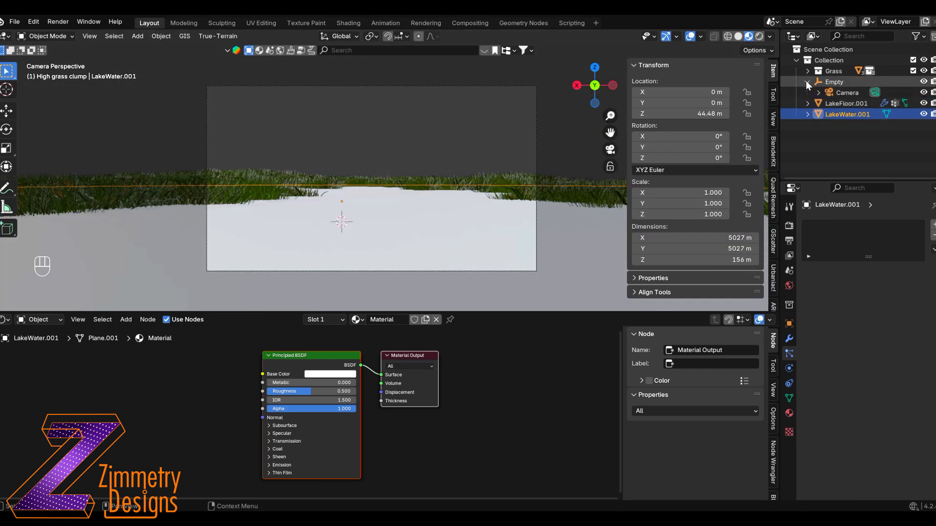
left_click(789, 225)
left_click(789, 240)
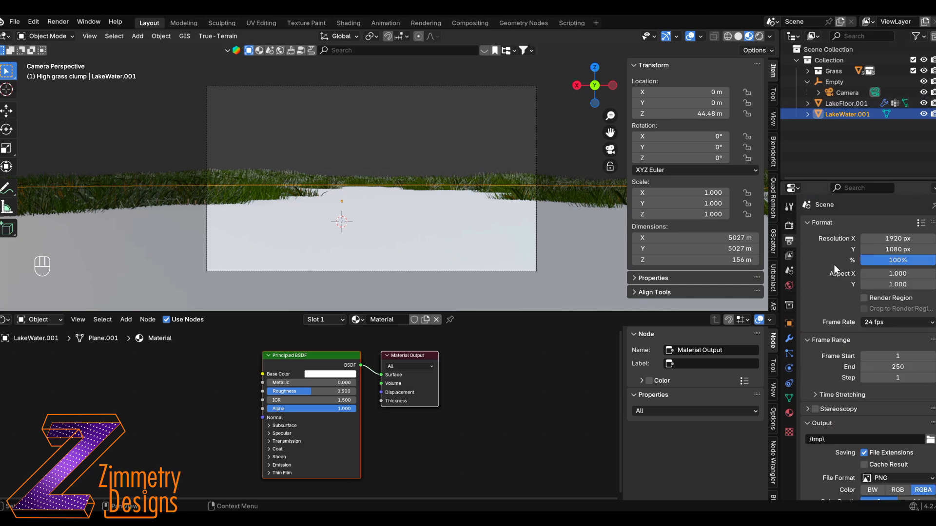
double_click(887, 238)
type("2")
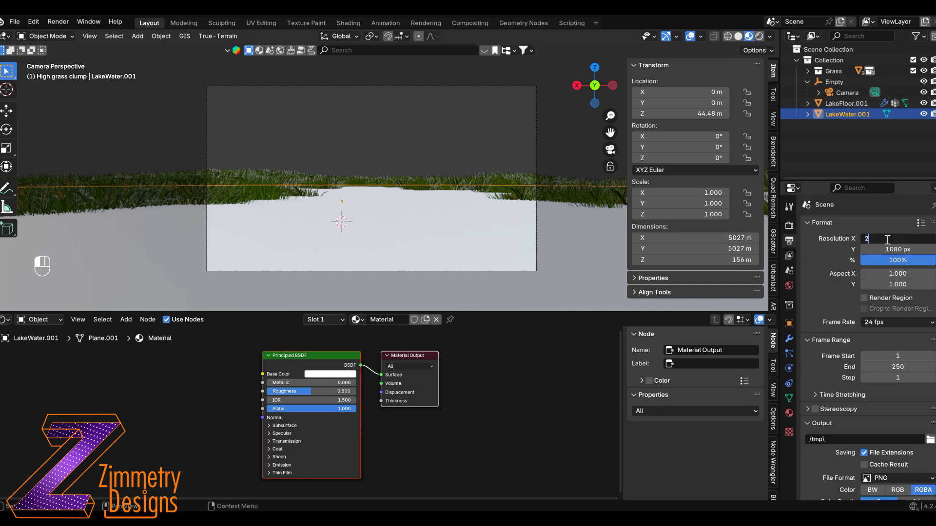
type("560")
key("Return")
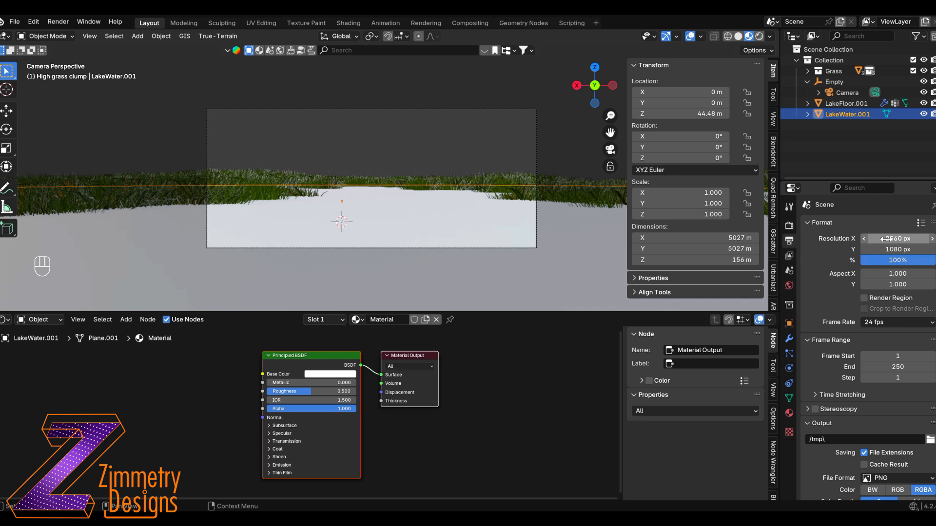
Select the camera and set its focal length to 25 mm
left_click(502, 247)
left_click(789, 368)
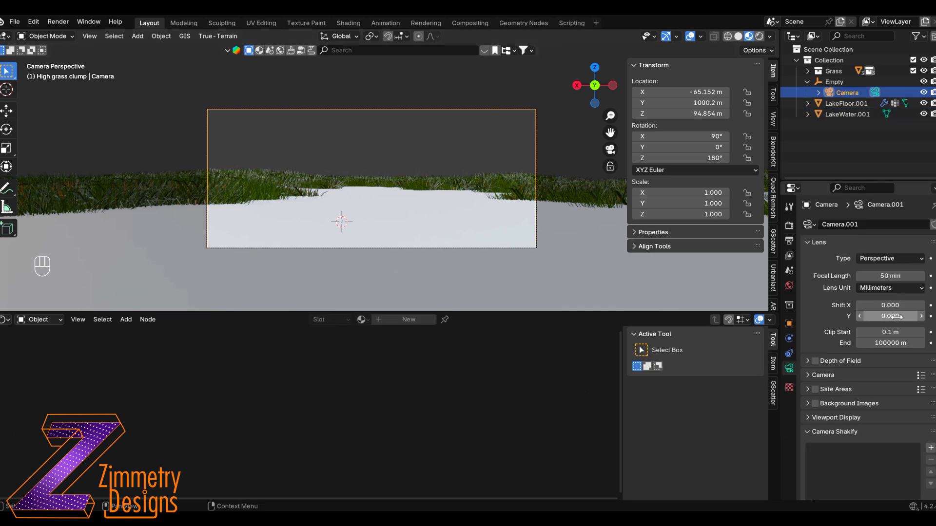
left_click(892, 275)
type("25")
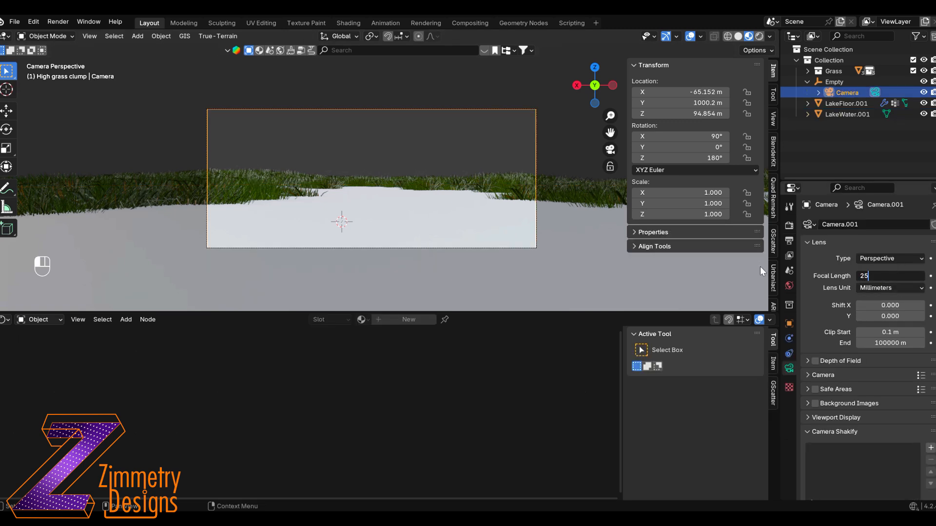
key("Return")
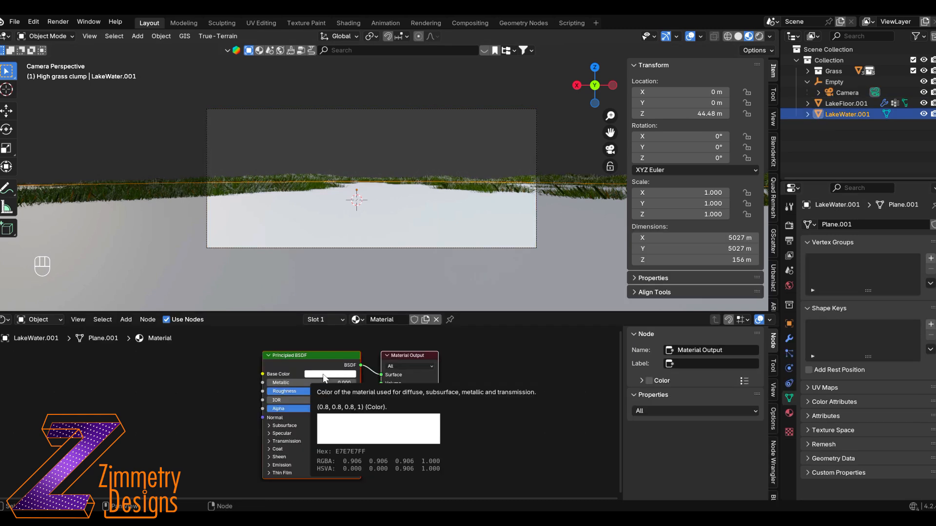
Give the lake water's Principled BSDF a dark blue base color, metallic 0.950, roughness 0 and IOR 1.333
left_click(327, 374)
left_click(539, 348)
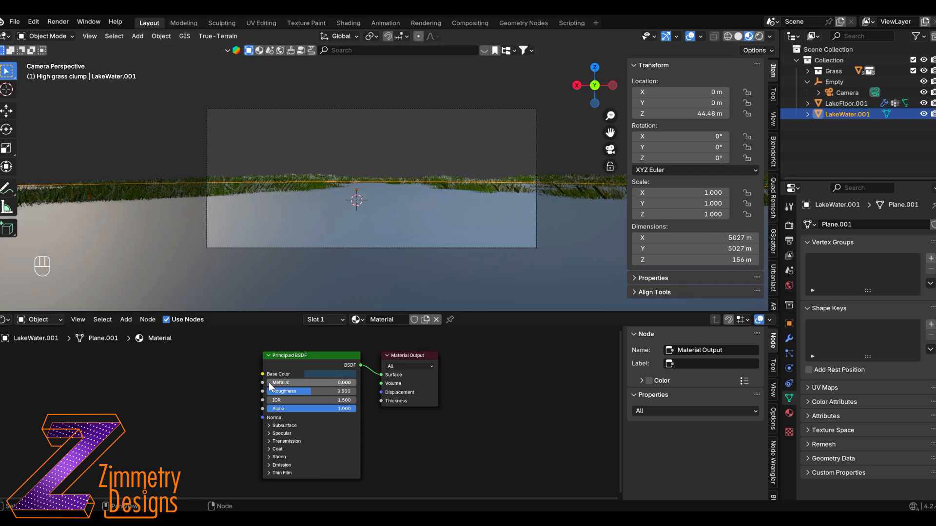
mouse_move(270, 384)
left_mouse_down()
mouse_move(357, 383)
mouse_move(293, 393)
left_mouse_up()
left_click(296, 400)
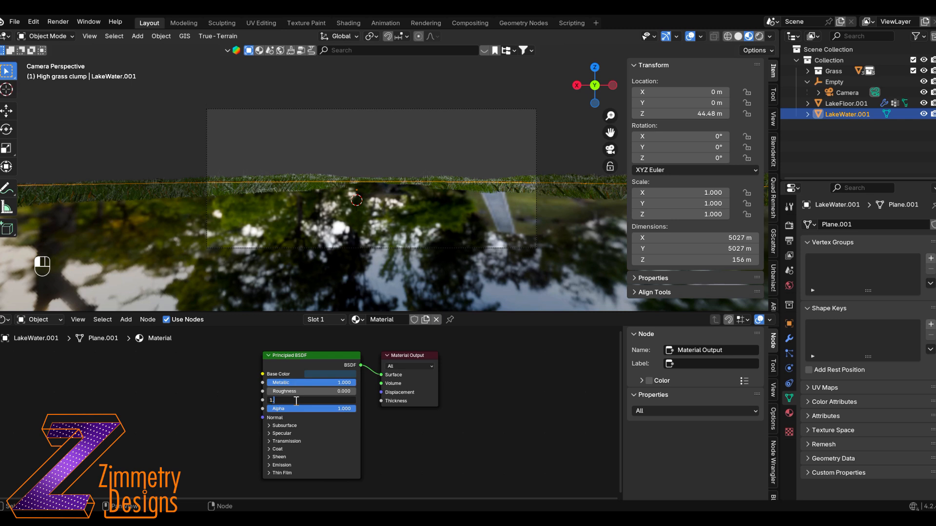
type("1.333")
key("Return")
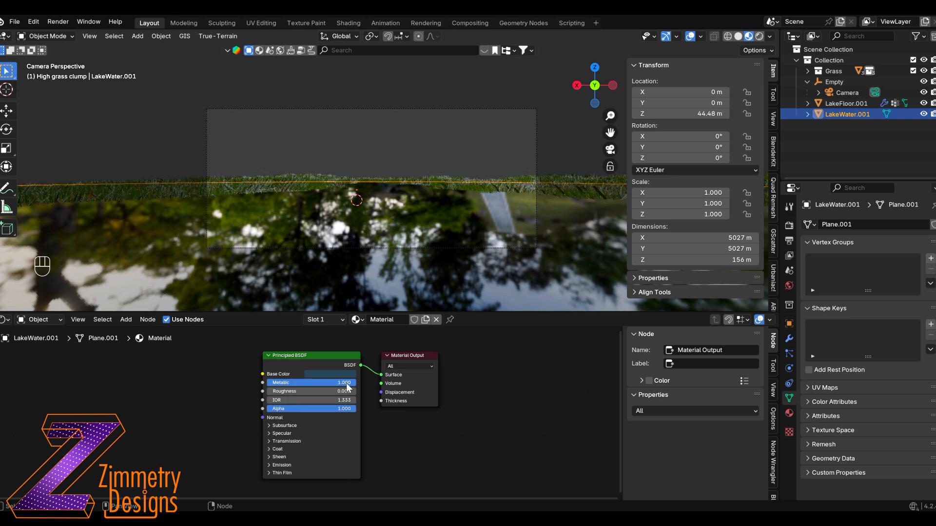
key("shift")
left_click_drag(311, 382, 304, 383, "shift")
Change the viewport lighting HDRI to the sunlit sky-and-field environment and view the scene in Rendered shading
left_click(769, 36)
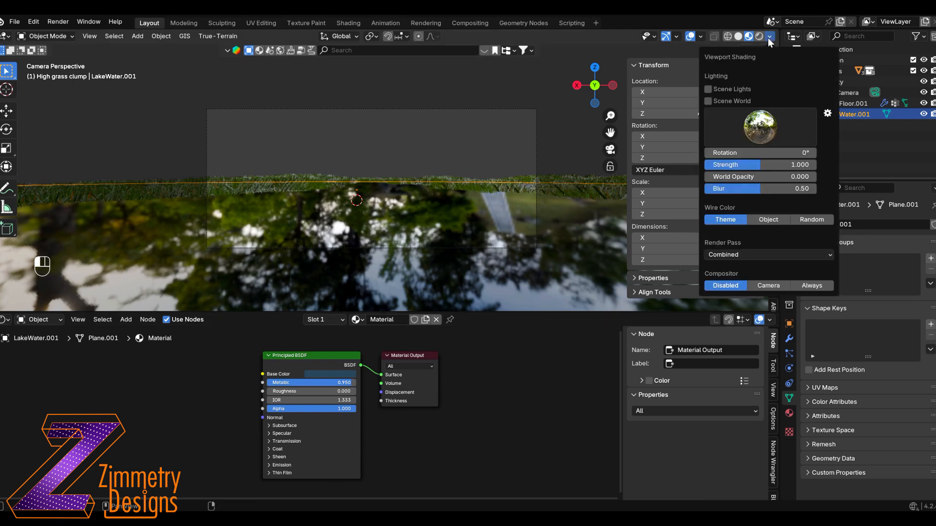
left_click(760, 127)
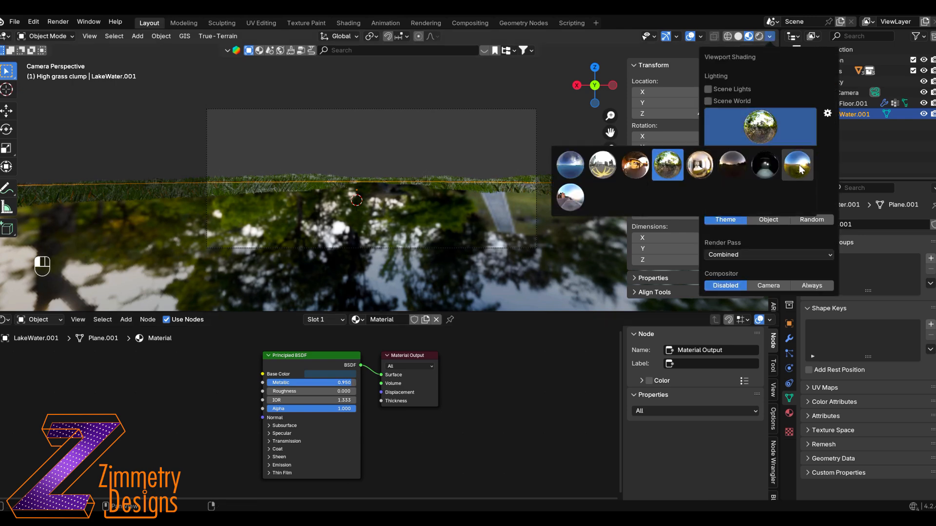
left_click(797, 165)
Enable a transparent film background in the render settings
left_click(789, 225)
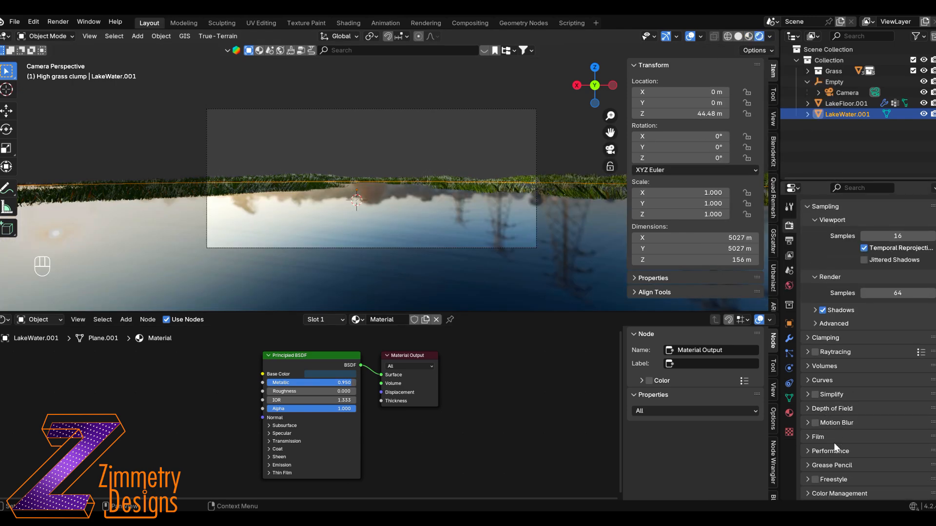
left_click(813, 437)
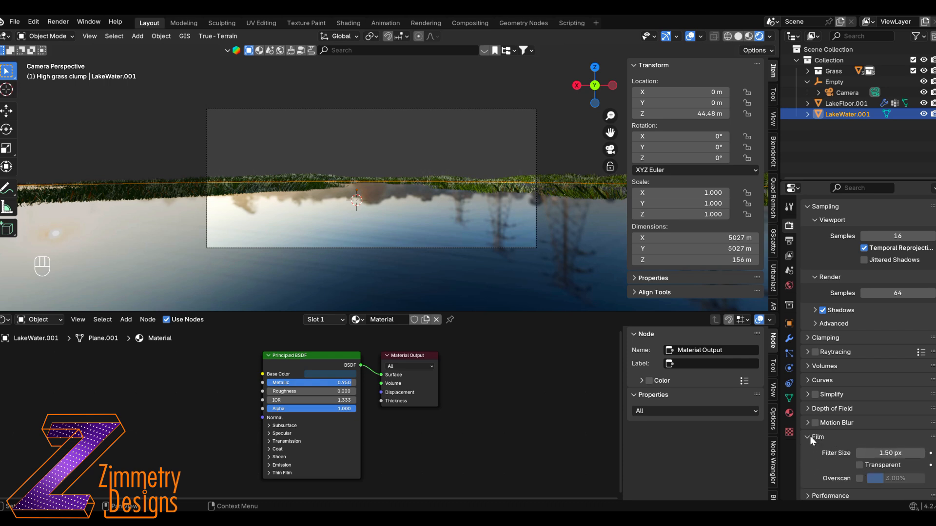
left_click(859, 465)
left_click(813, 437)
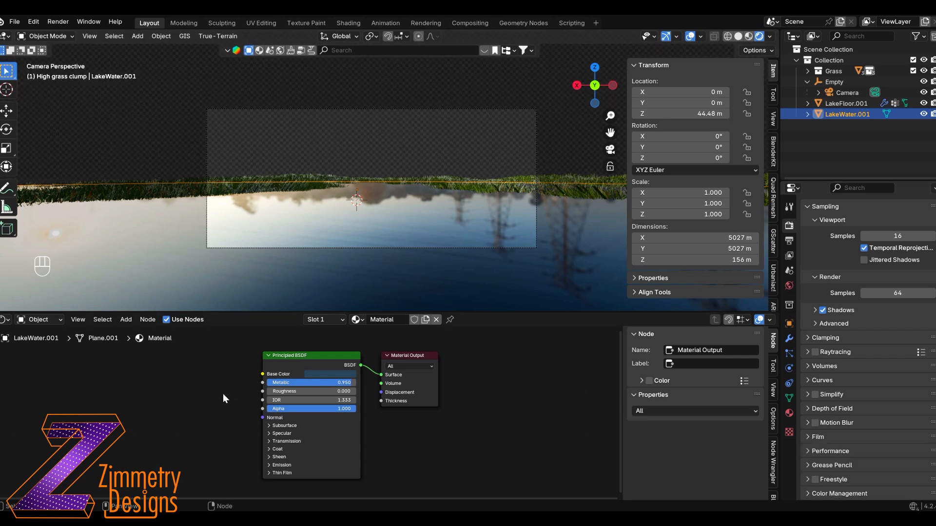
Add a Bump node to the water material and connect its Normal output to the Principled BSDF's Normal input
scroll(233, 397, "left", 5, "shift")
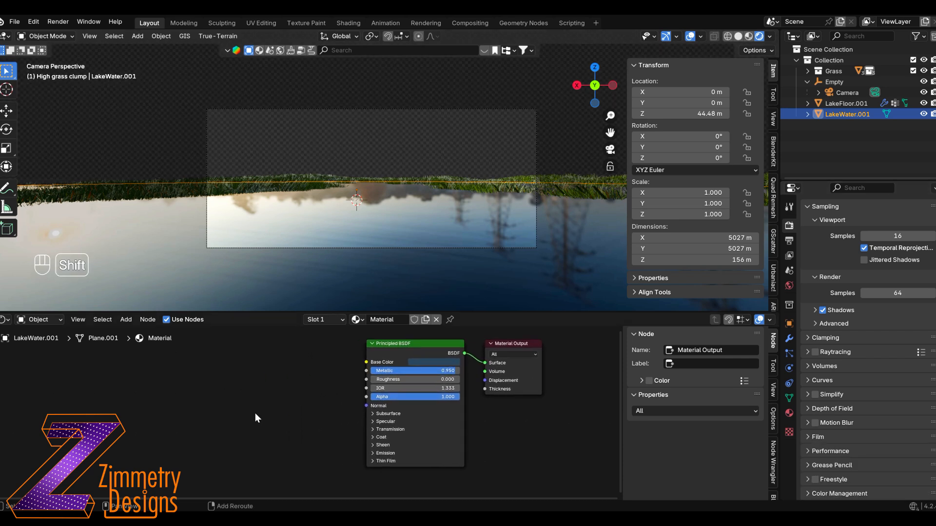
key("shift+a")
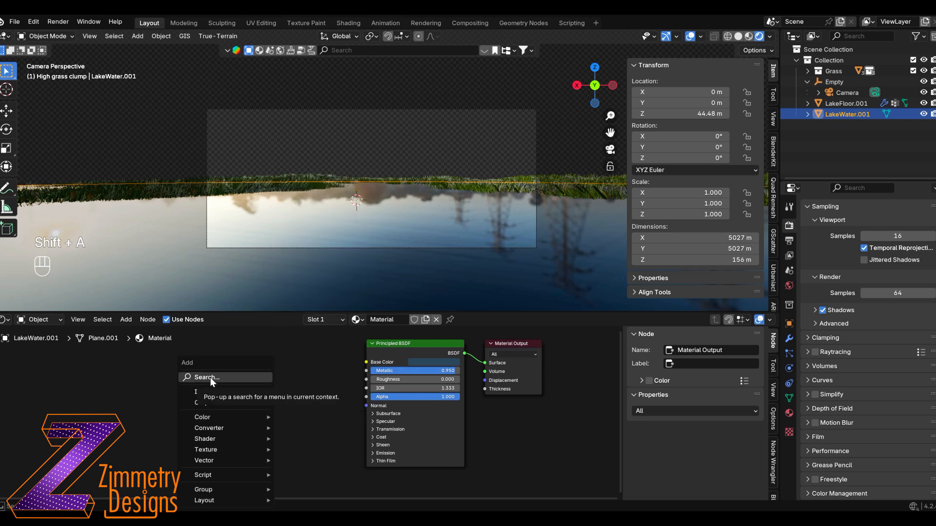
left_click(211, 378)
type("bump")
key("Return")
left_click(265, 381)
left_click_drag(321, 395, 366, 406)
Add a Fresnel node above the Bump node and connect its Fac output to the Principled BSDF's Alpha input
scroll(342, 405, "left", 4, "shift")
key("shift+a")
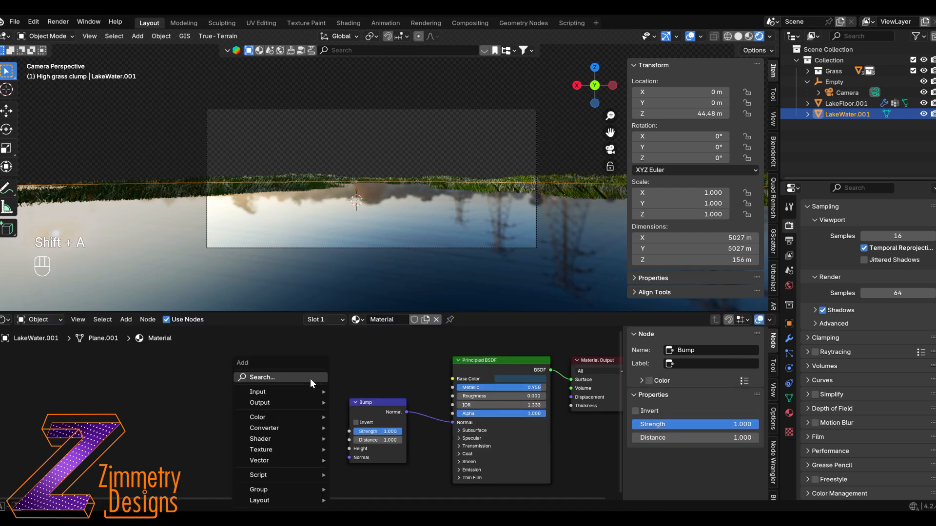
left_click(310, 379)
type("fresn")
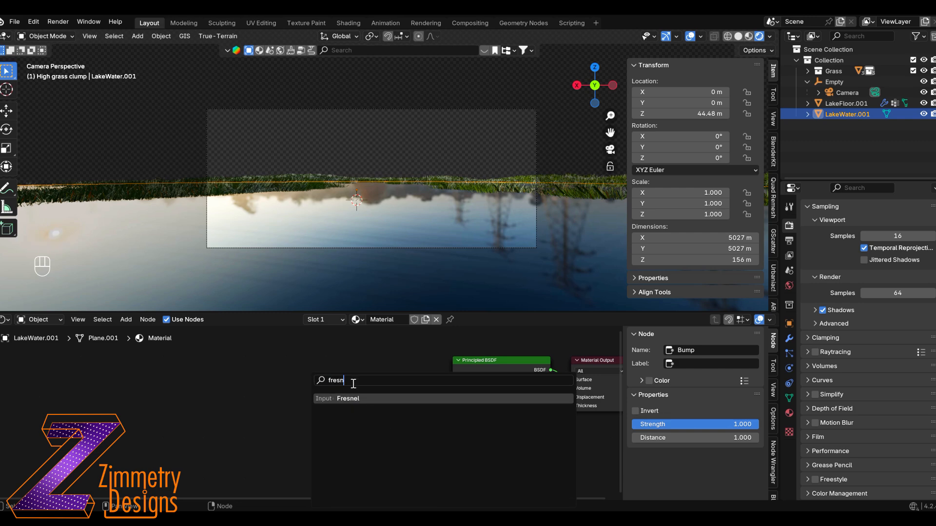
left_click(353, 399)
left_click(370, 360)
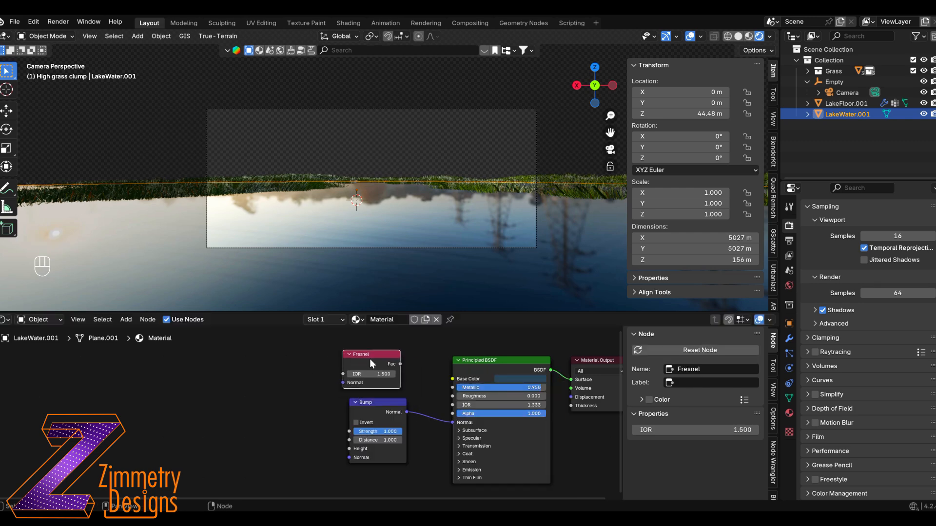
left_click_drag(400, 365, 452, 413)
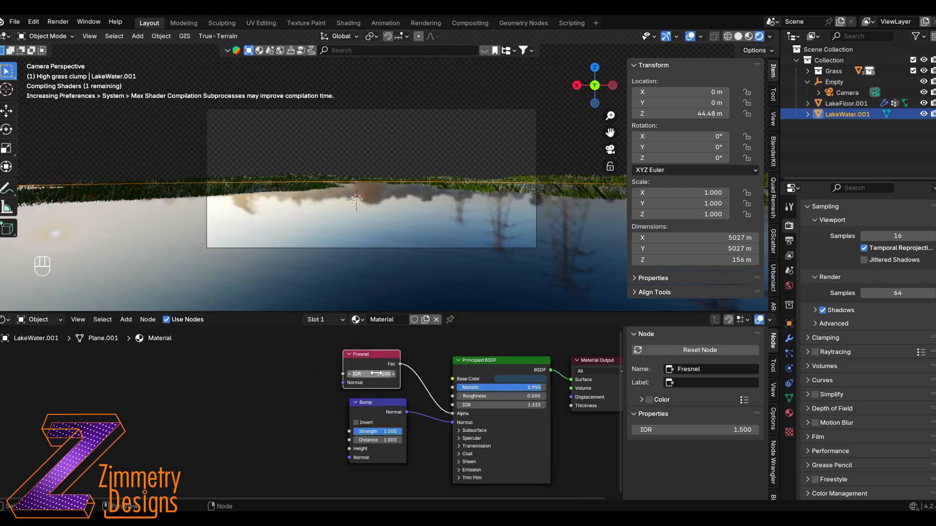
Set the Fresnel node's IOR to 1.333
double_click(374, 374)
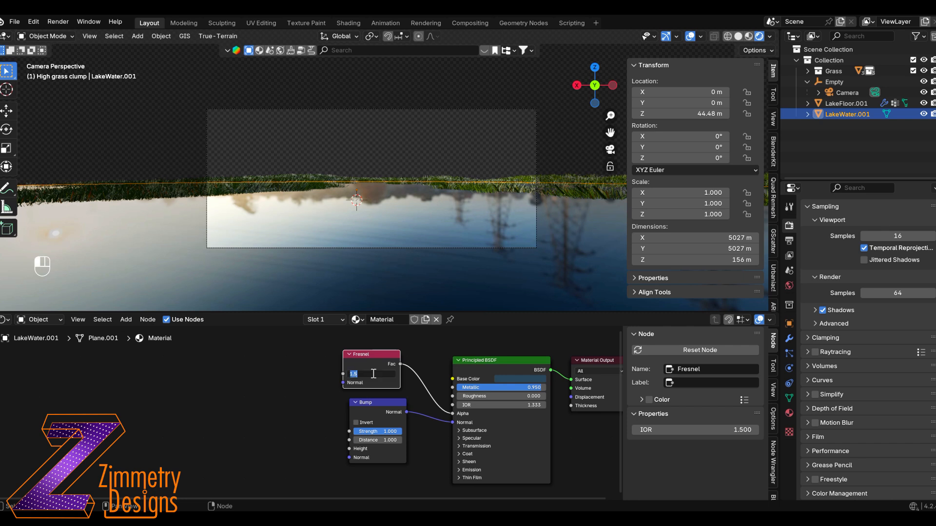
type("1.333")
key("Return")
Add a Noise Texture node to the water material and connect its Fac output to the Bump node's Height input
key("shift+a")
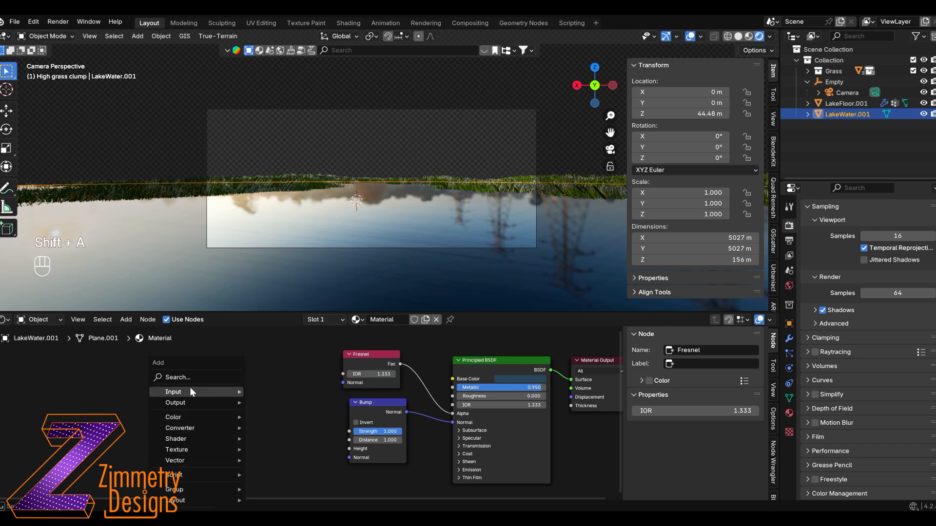
left_click(219, 377)
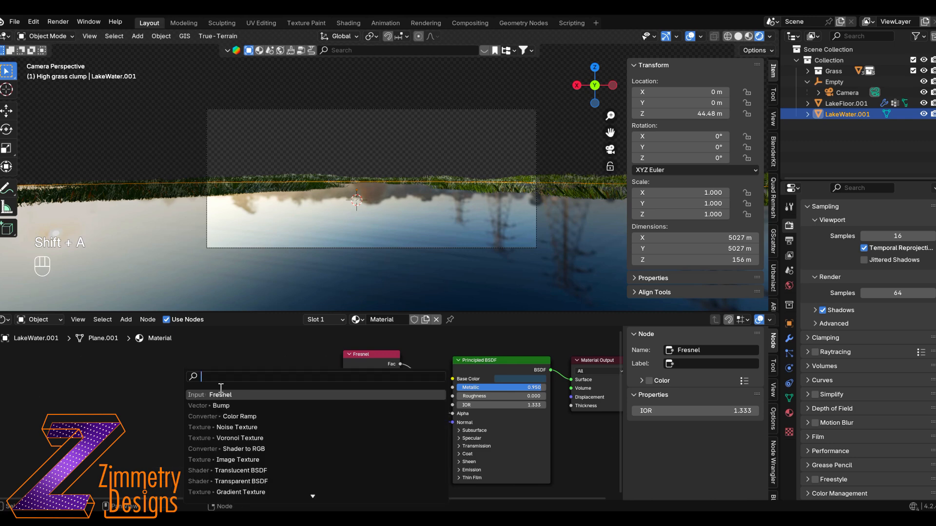
left_click(222, 426)
left_click(216, 402)
left_click_drag(250, 399, 292, 412)
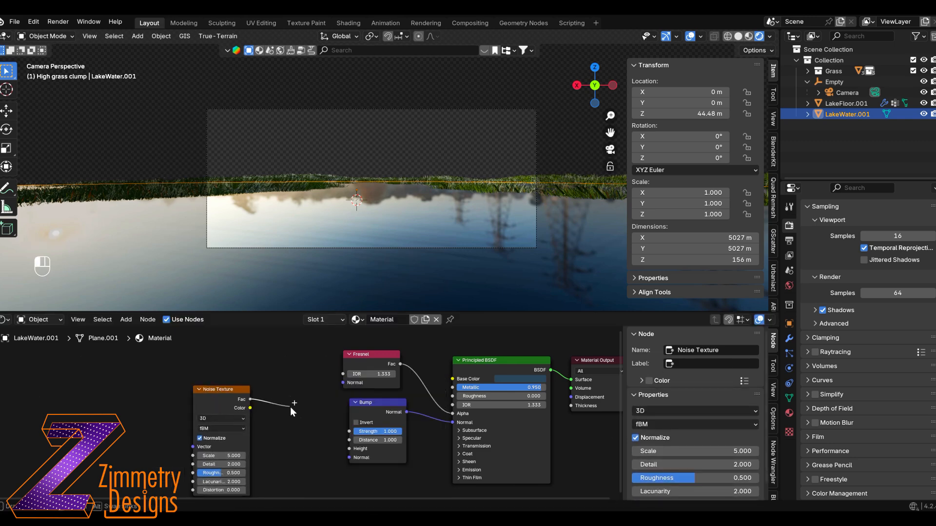
left_click_drag(317, 443, 349, 449)
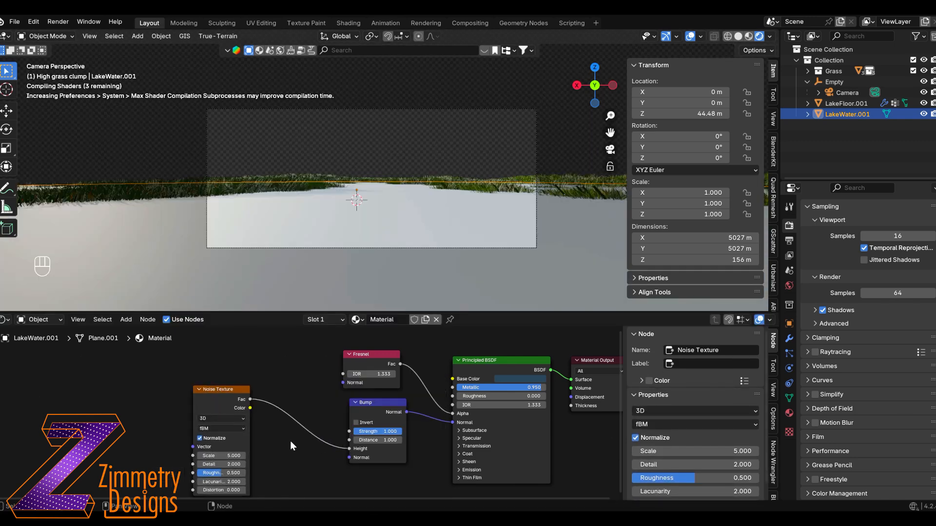
middle_click_drag(290, 440, 290, 432)
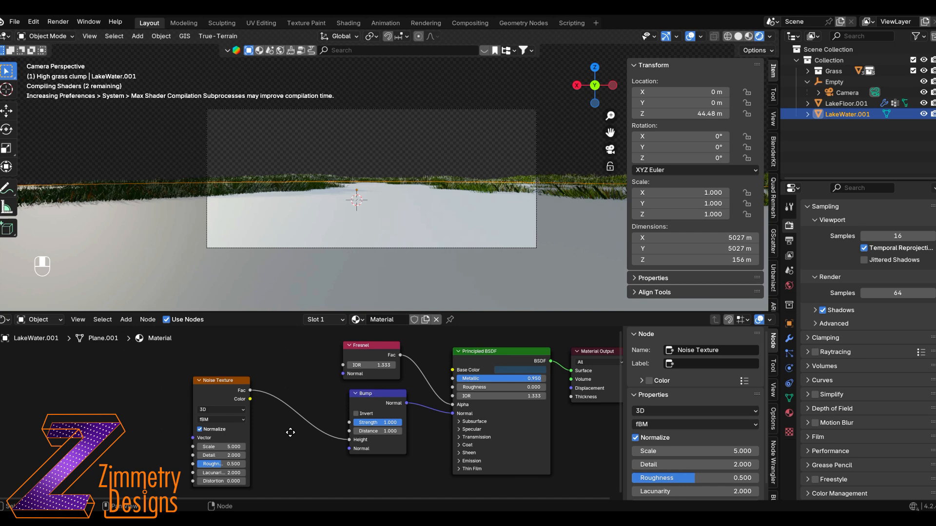
Set the Noise Texture to 4D with a scale of 1000 and a detail of 8
left_click(217, 447)
type("1000")
key("Return")
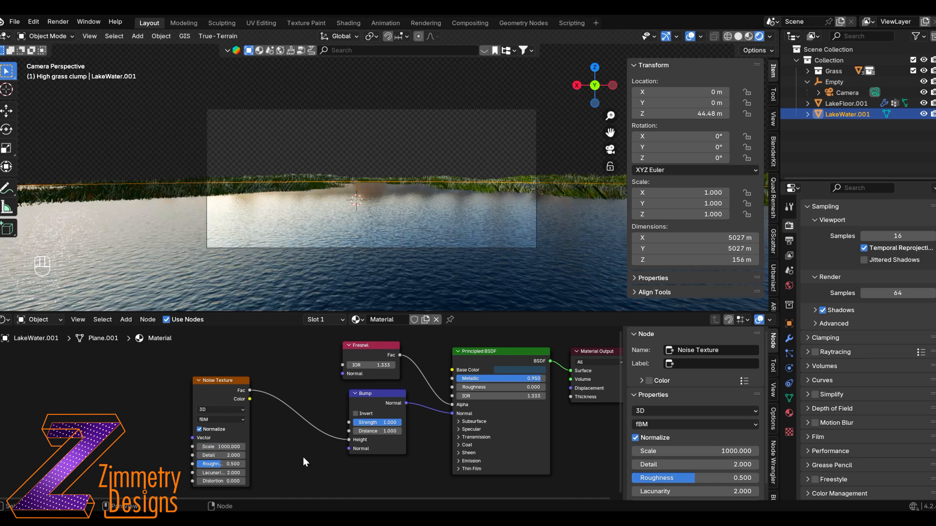
left_click(223, 411)
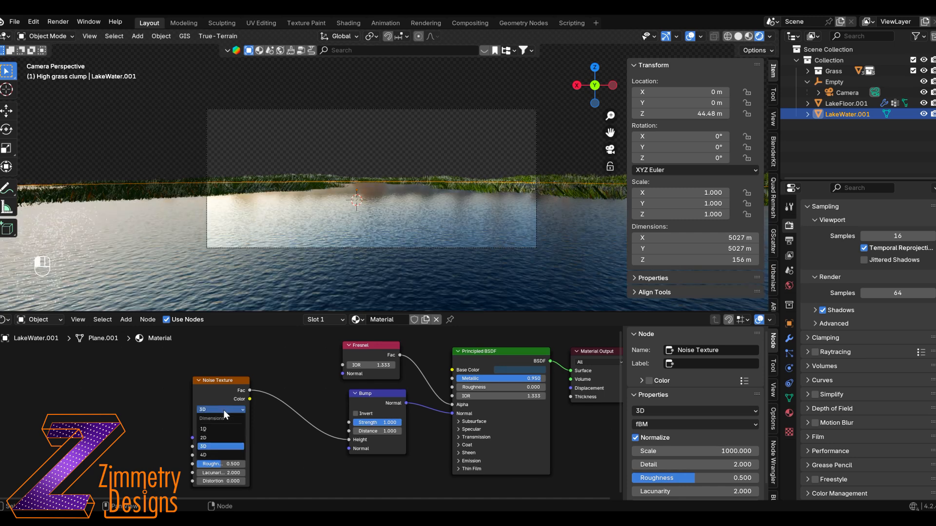
left_click(209, 455)
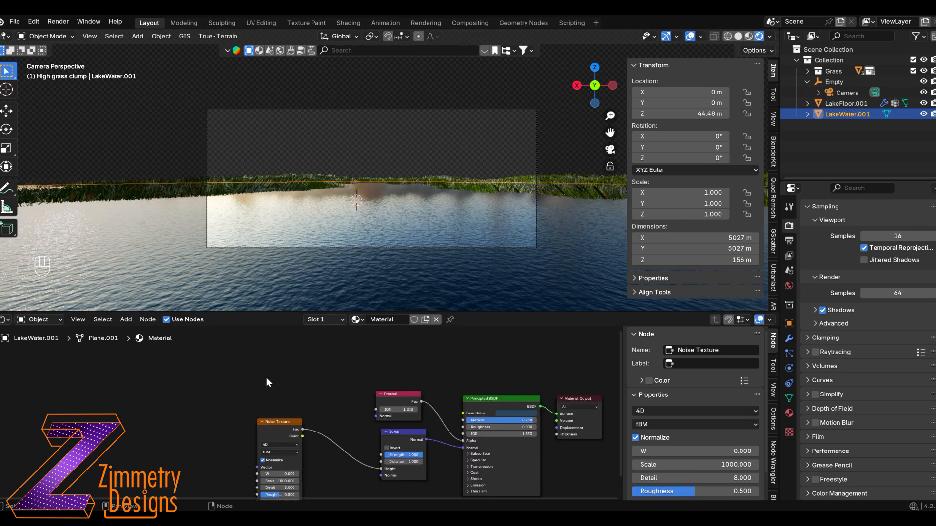
Add an Ambient Occlusion node above the Noise Texture and set its distance to 1000
key("shift+a")
left_click(266, 378)
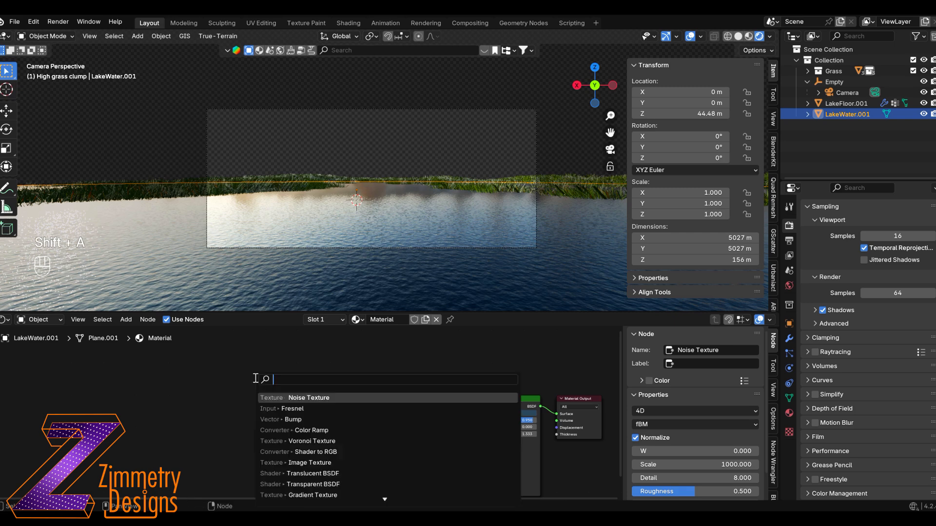
type("ambient")
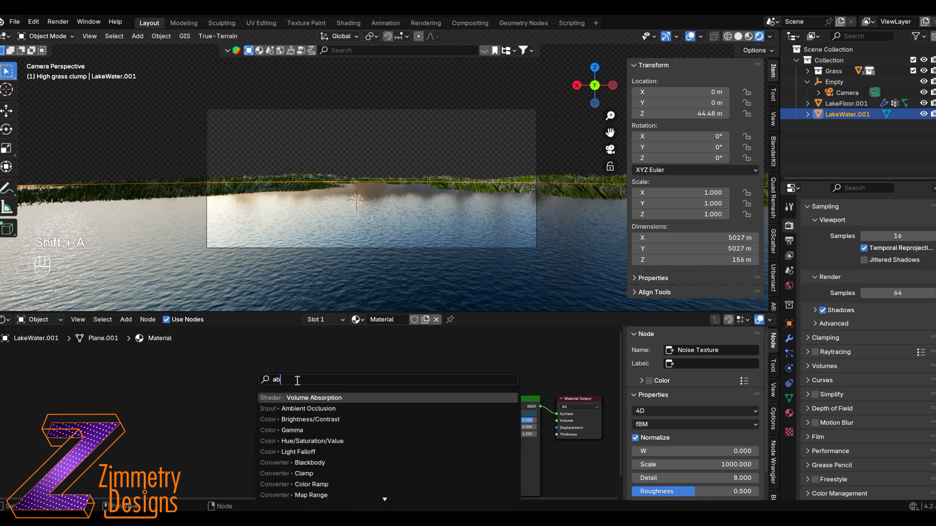
key("Return")
left_click(287, 400)
double_click(249, 414)
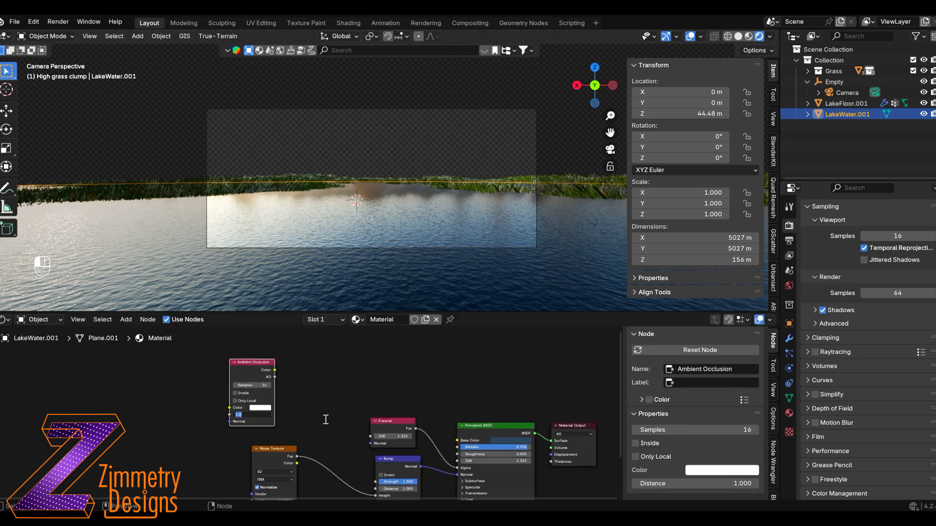
type("1000")
key("Return")
Add a Color Ramp node beside the Ambient Occlusion node and connect the AO output to its Fac input
key("shift+a")
left_click(264, 376)
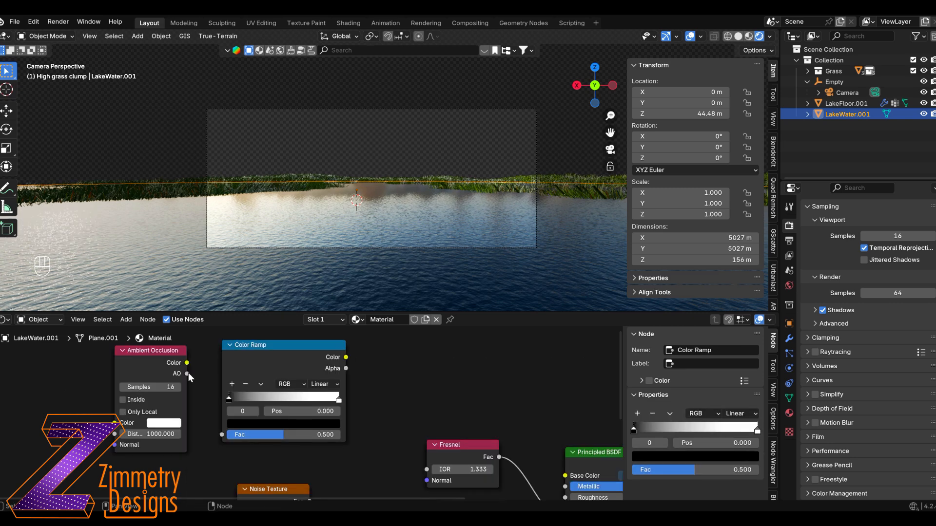
left_click_drag(186, 373, 221, 434)
scroll(282, 434, "down", 3)
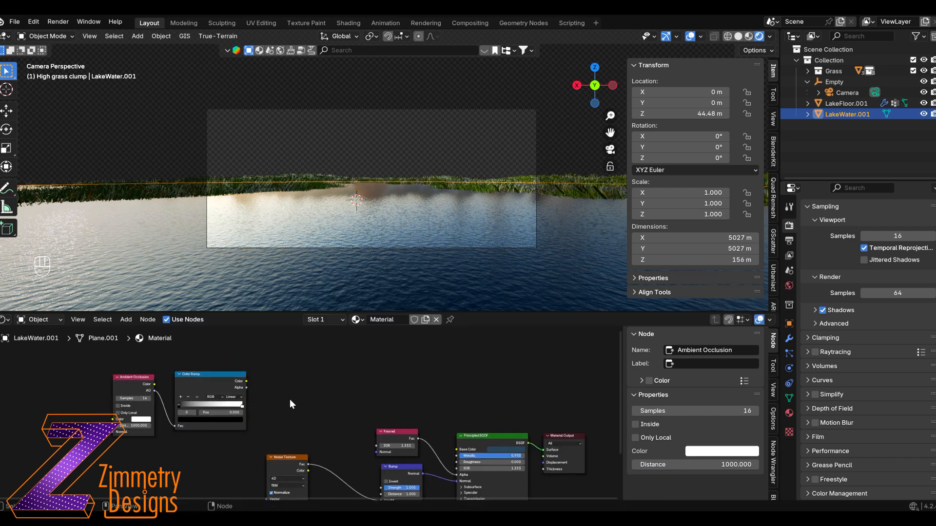
Add an RGB Curves node and connect the Color Ramp's Color output to its Color input
key("shift+a")
type("cur")
key("Return")
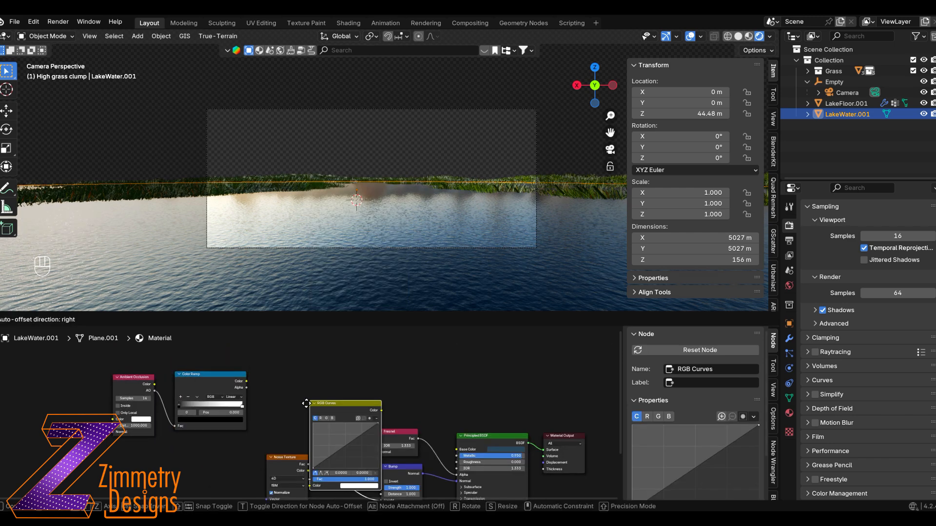
left_click(297, 434)
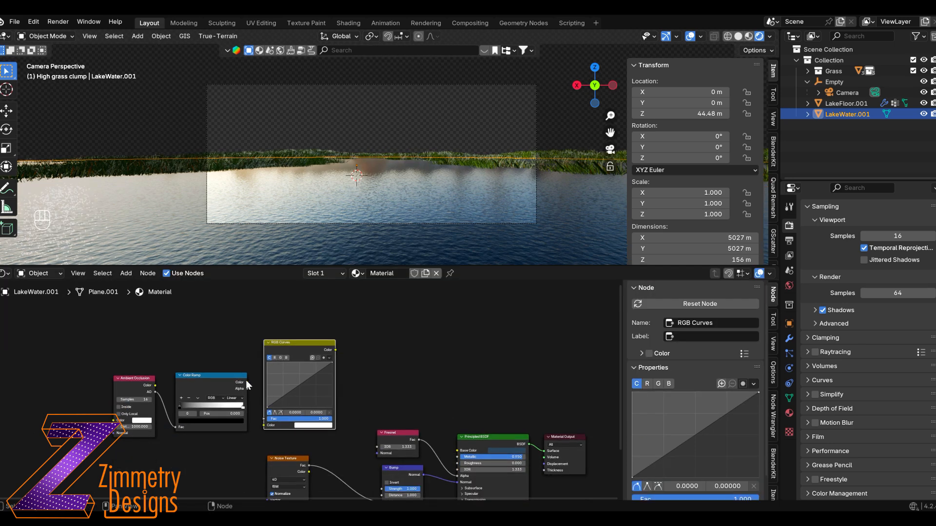
left_click_drag(246, 383, 262, 425)
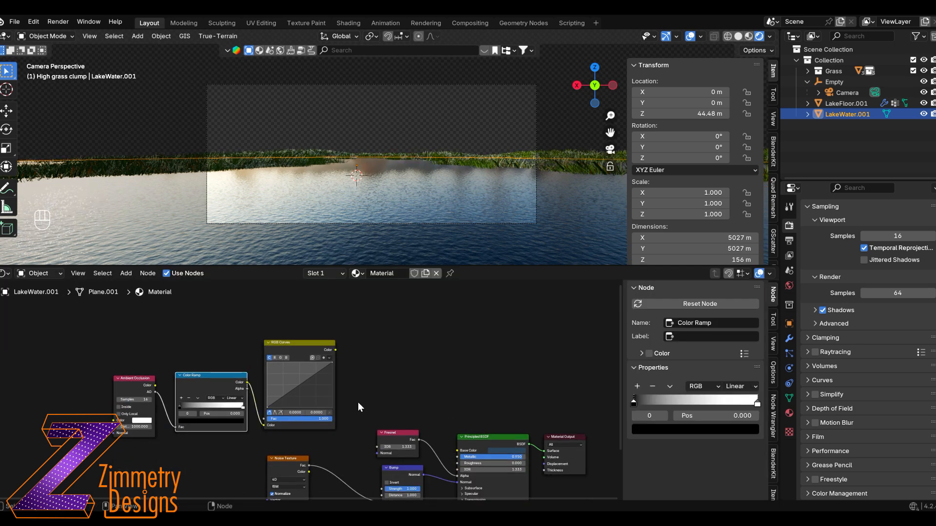
Move the Color Ramp's black stop to position 0.601
scroll(261, 428, "up", 2)
left_click_drag(151, 356, 201, 359)
middle_click_drag(372, 344, 365, 371)
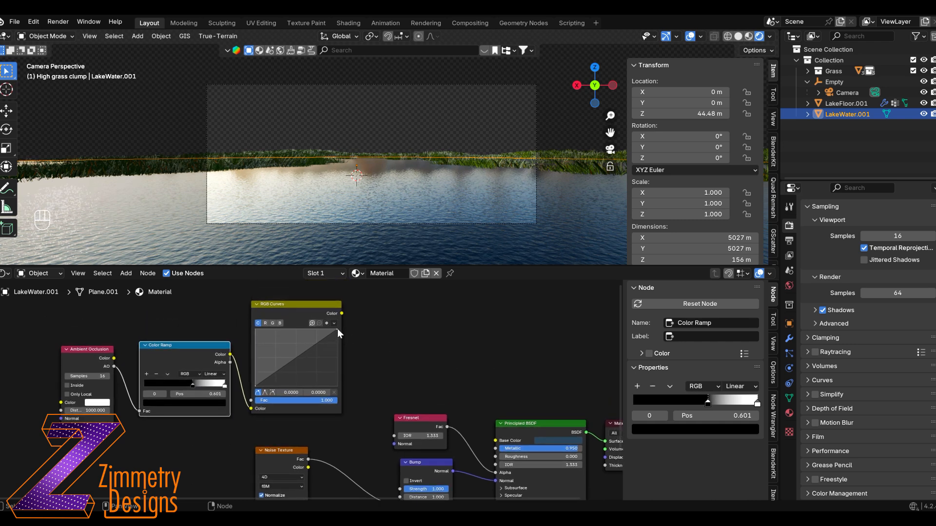
Lower the upper end point of the RGB curve to 0.125 and connect the node's Color output to the Bump node's Strength
left_click_drag(337, 328, 337, 377)
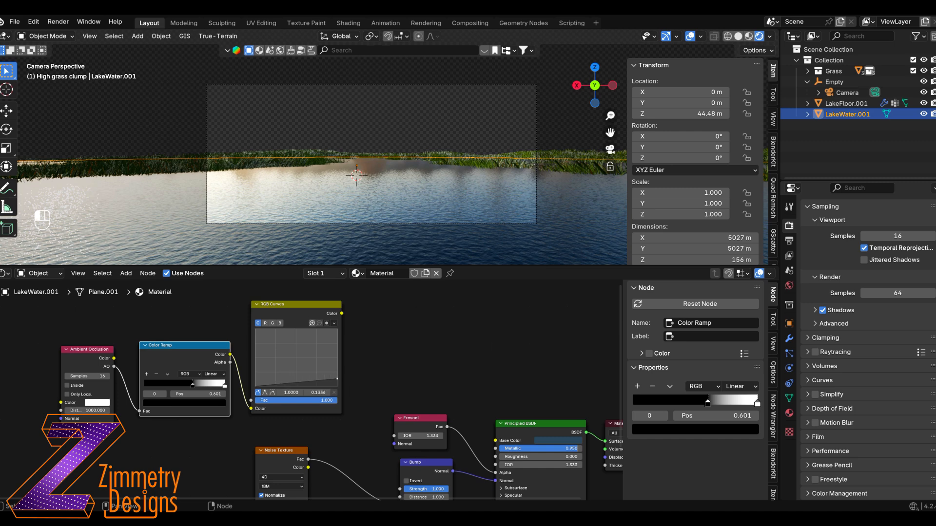
middle_click_drag(384, 341, 385, 315)
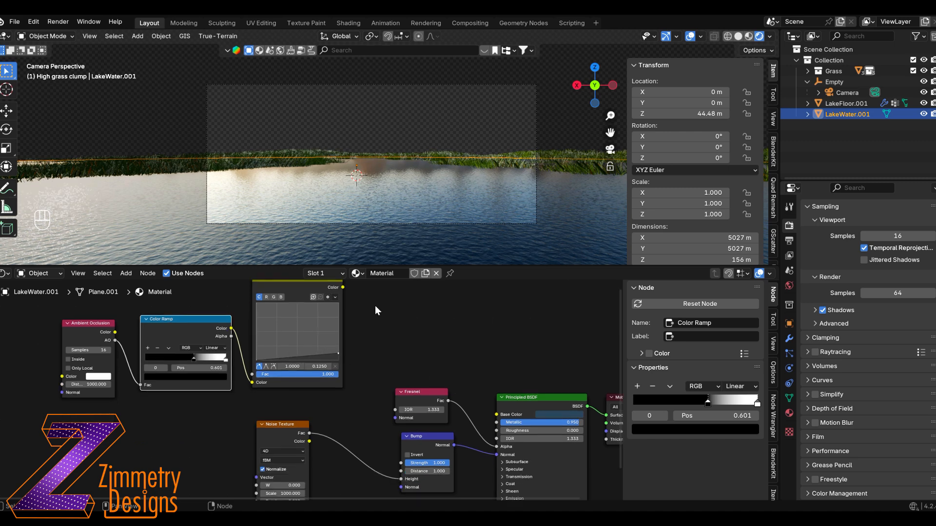
left_click_drag(343, 288, 397, 463)
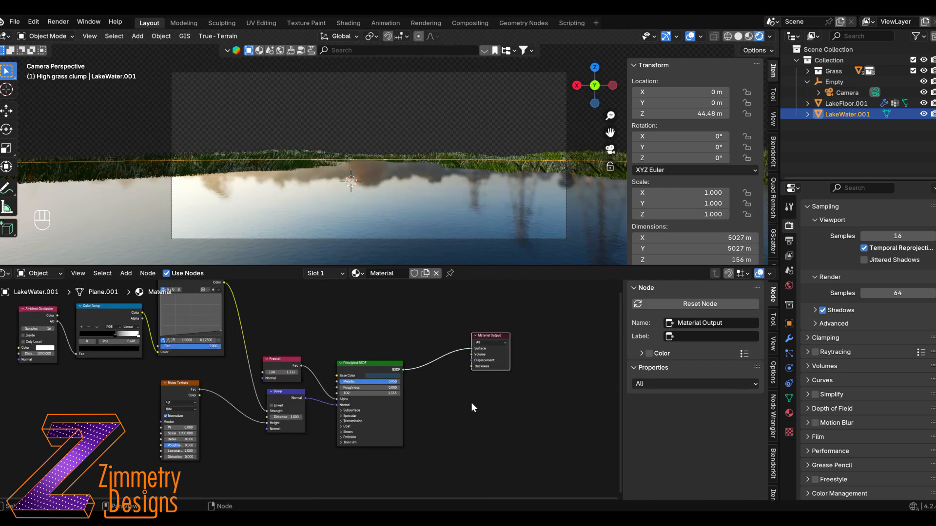
left_click_drag(364, 364, 365, 320)
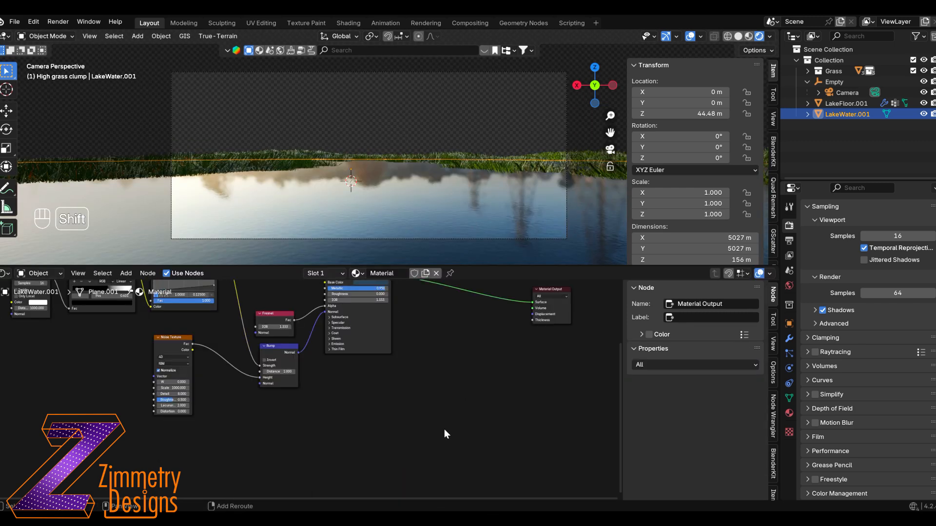
Add a Principled Volume node below the Material Output node
key("shift+a")
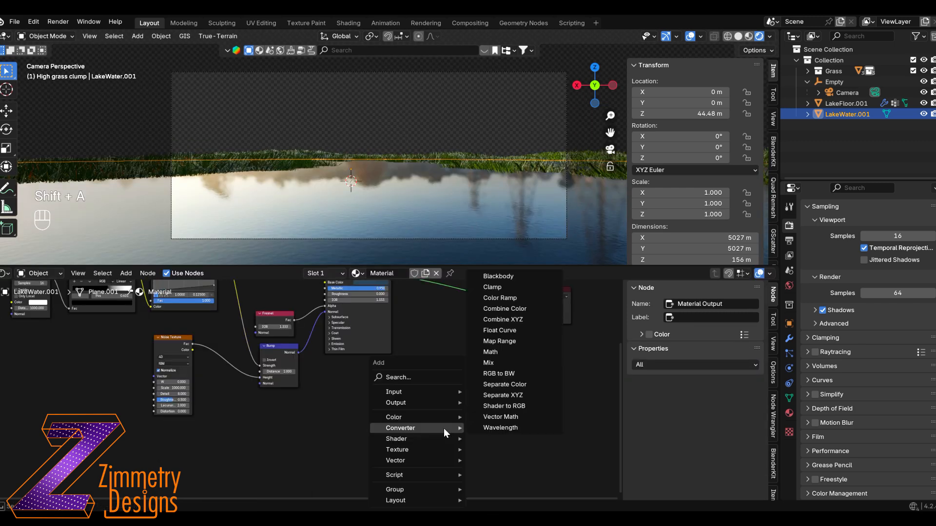
mouse_move(409, 403)
left_click(402, 377)
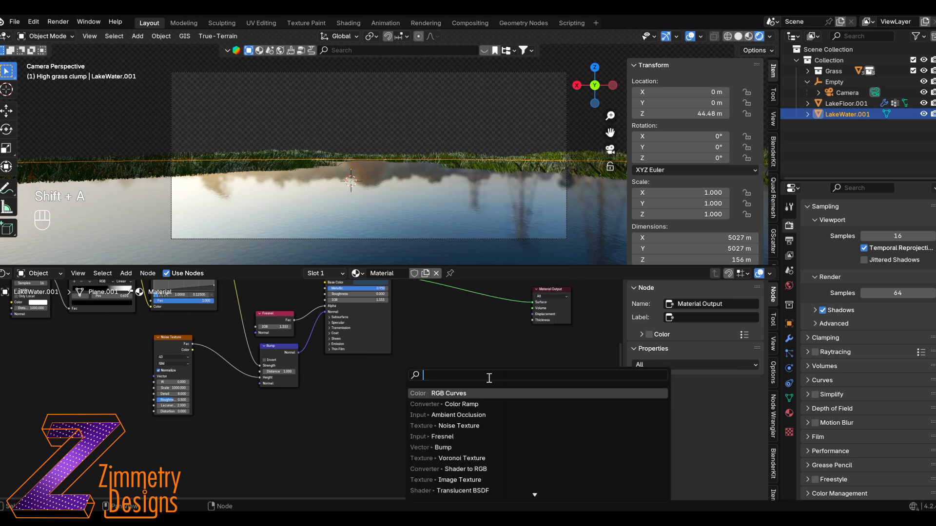
type("volu")
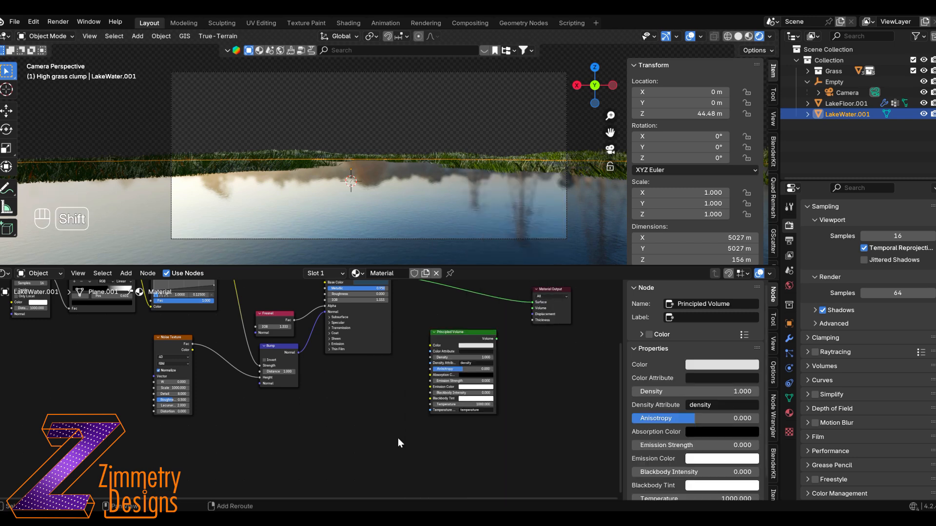
Add a Volume Absorption node and place it below the Principled Volume node
key("shift+a")
mouse_move(393, 439)
left_click(358, 376)
type("volum")
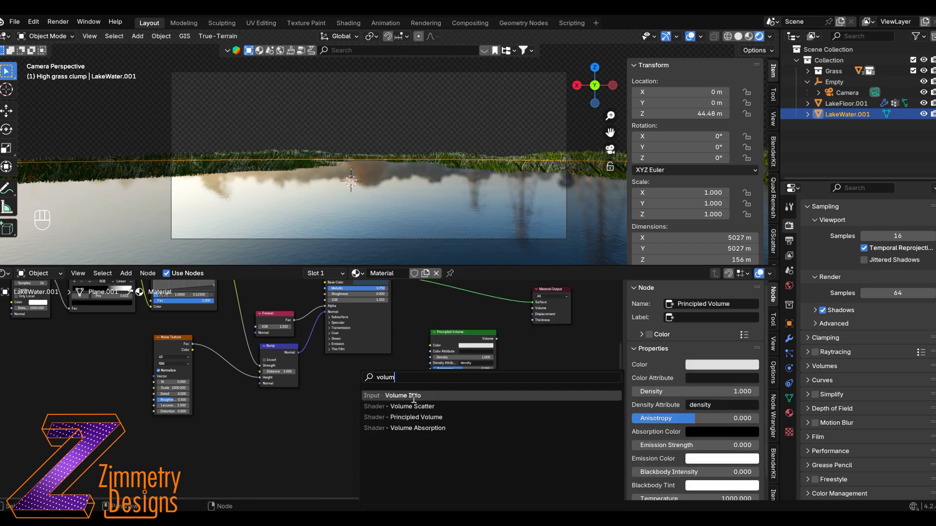
left_click(405, 428)
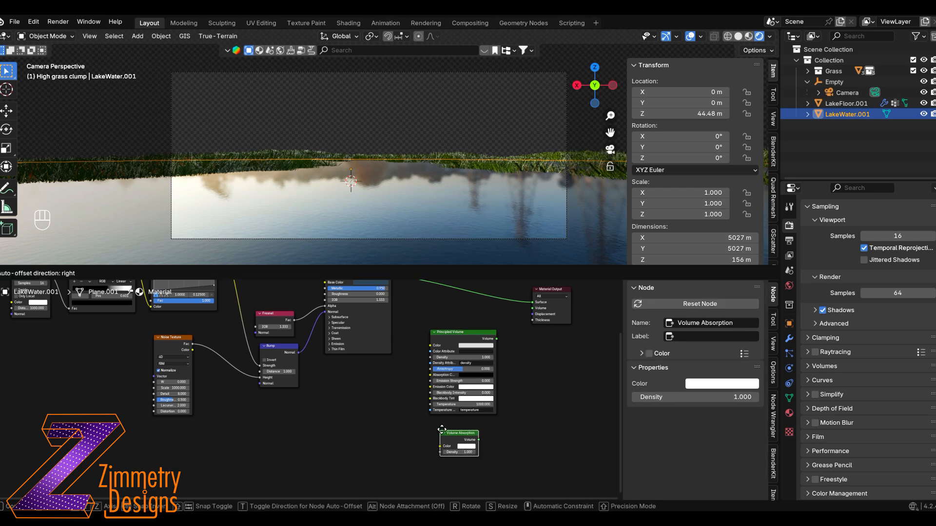
left_click(438, 414)
Combine Principled Volume and Volume Absorption in a Mix Shader and set the absorption density to 0.5
right_click_drag(432, 331, 444, 441, "ctrl+shift")
scroll(440, 438, "up", 2)
left_click(323, 464)
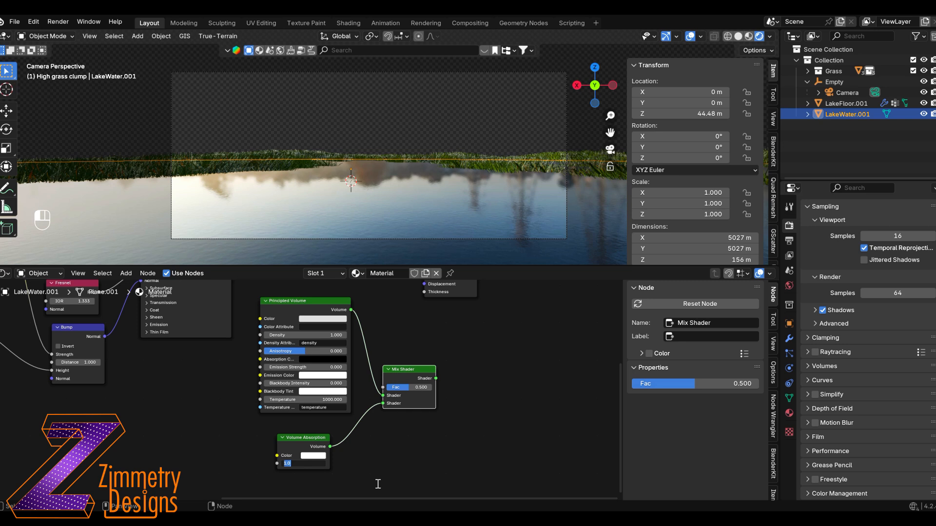
type("5")
key("Return")
Set the Principled Volume's color to a pale cyan and copy the same color to its Emission Color
left_click(317, 319)
left_click(331, 235)
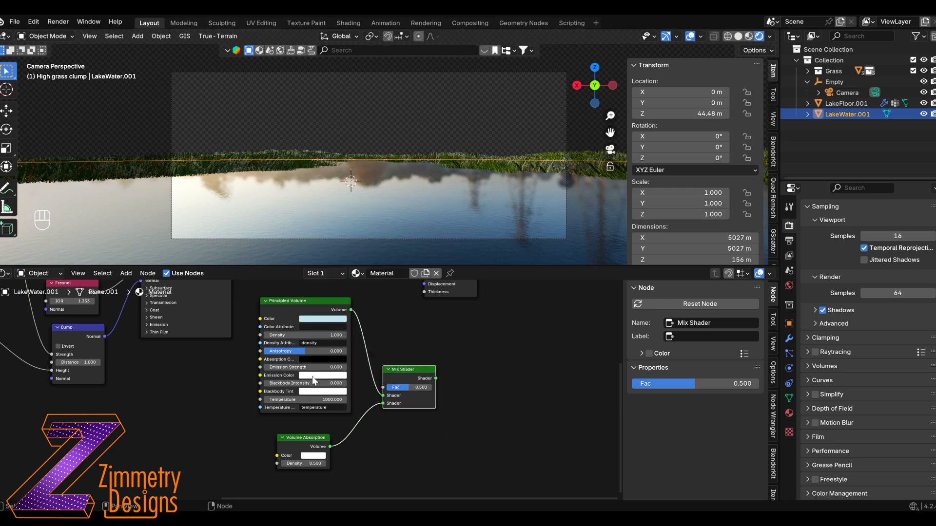
key("ctrl+v")
middle_click_drag(496, 348, 411, 404)
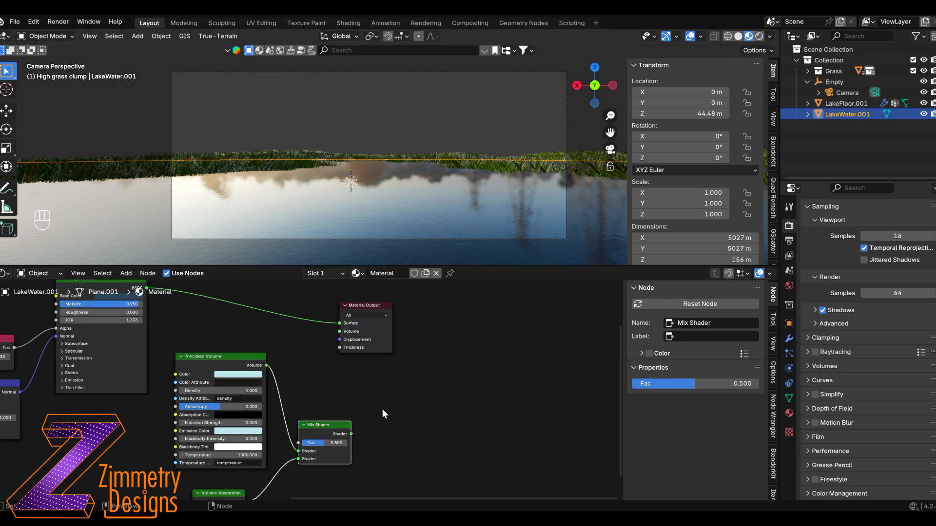
Set the Mix Shader factor to about 0.8 and connect its Shader output to the Material Output's Volume input
right_click_drag(322, 443, 322, 443, "shift")
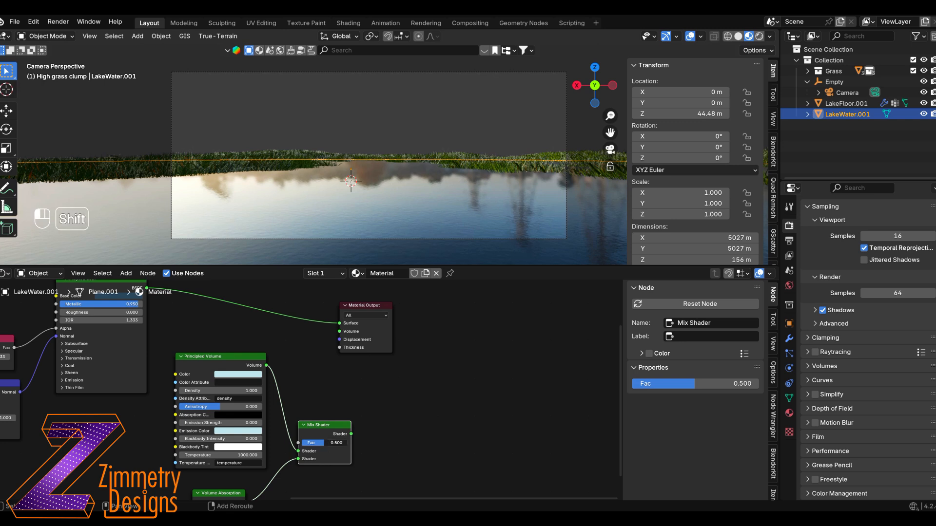
left_click_drag(324, 443, 325, 443)
left_click_drag(377, 305, 448, 310)
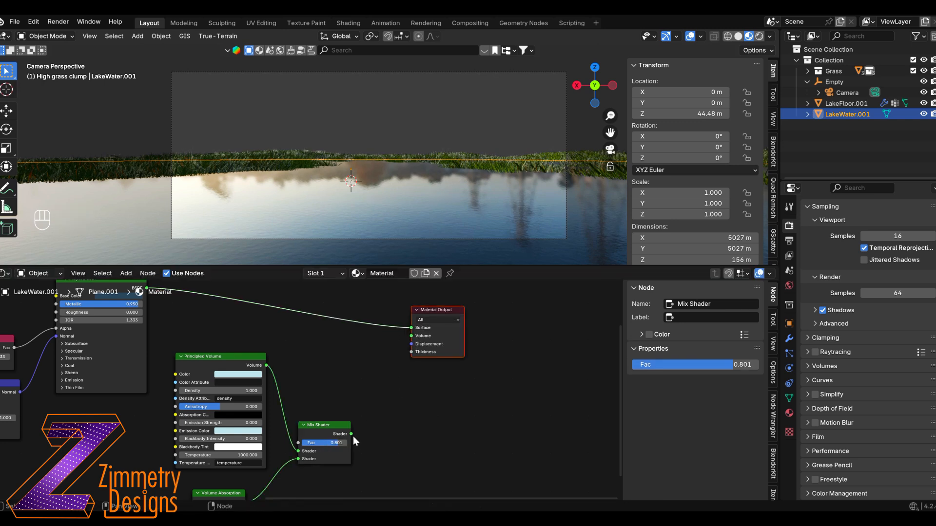
left_click_drag(351, 433, 411, 336)
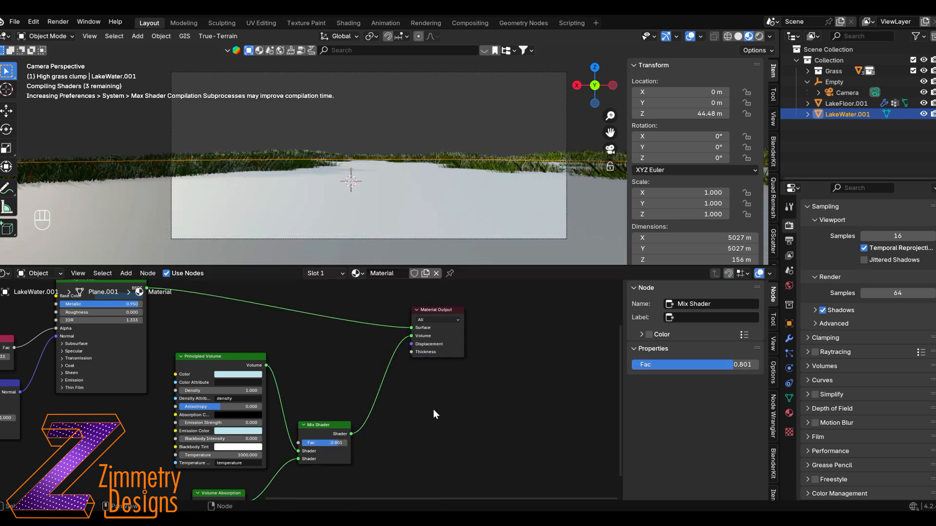
Switch the render engine to Cycles and set its device to GPU Compute
scroll(897, 268, "up", 2)
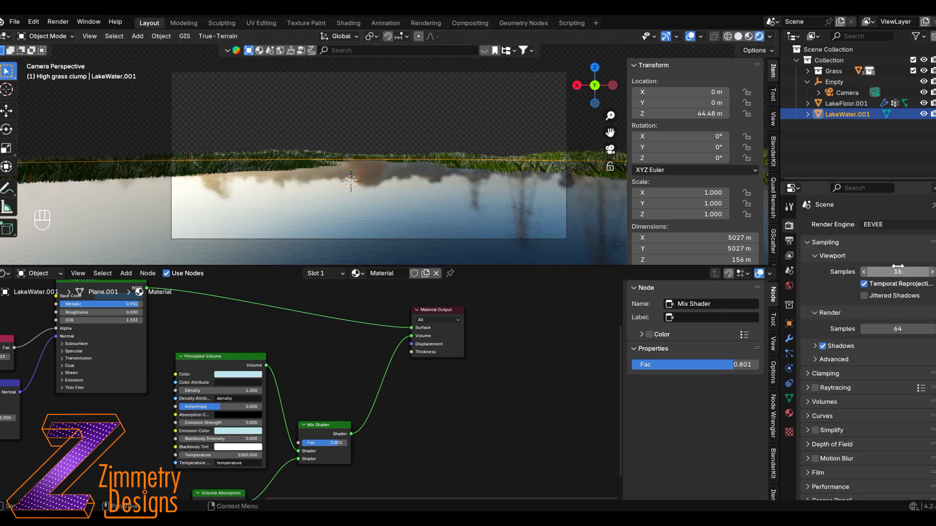
left_click(887, 224)
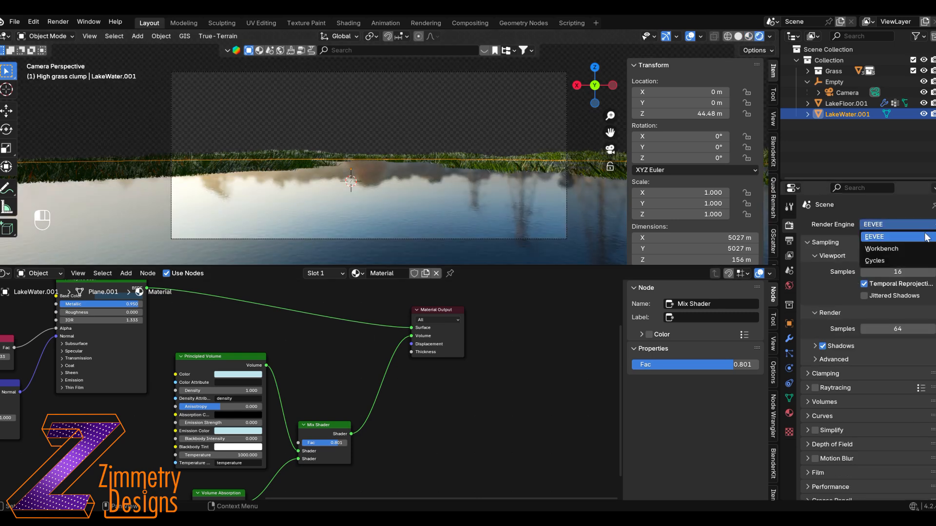
left_click(881, 257)
left_click(904, 252)
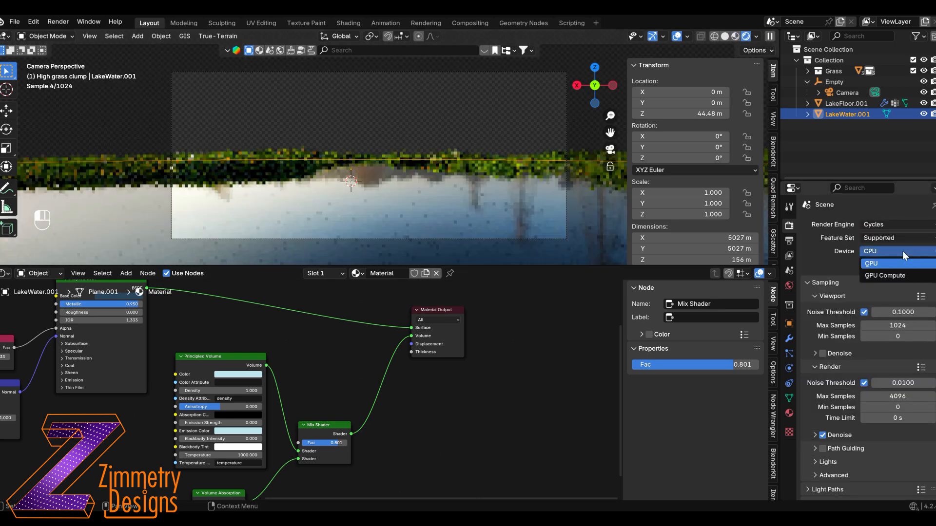
left_click(889, 276)
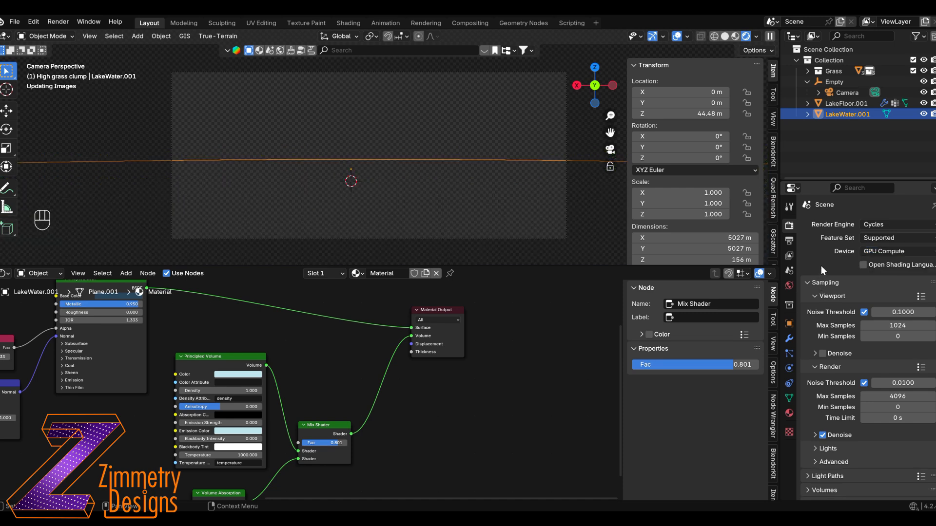
Set the maximum samples to 300 for the viewport and 512 for the final render
double_click(895, 325)
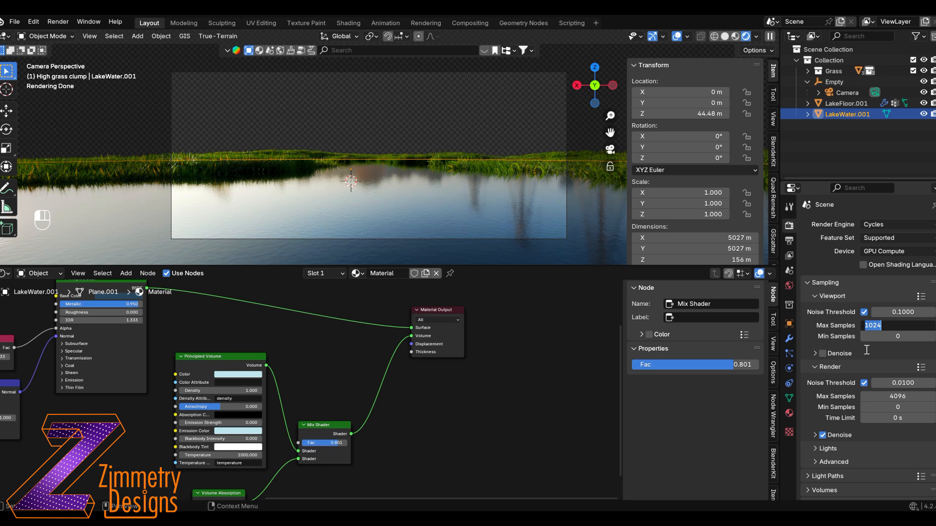
type("300")
key("Return")
double_click(888, 396)
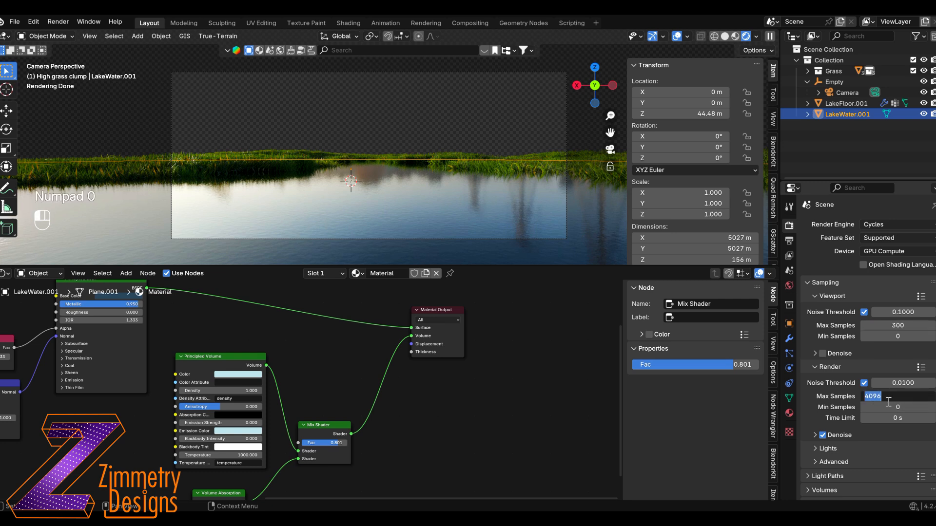
type("512")
key("Return")
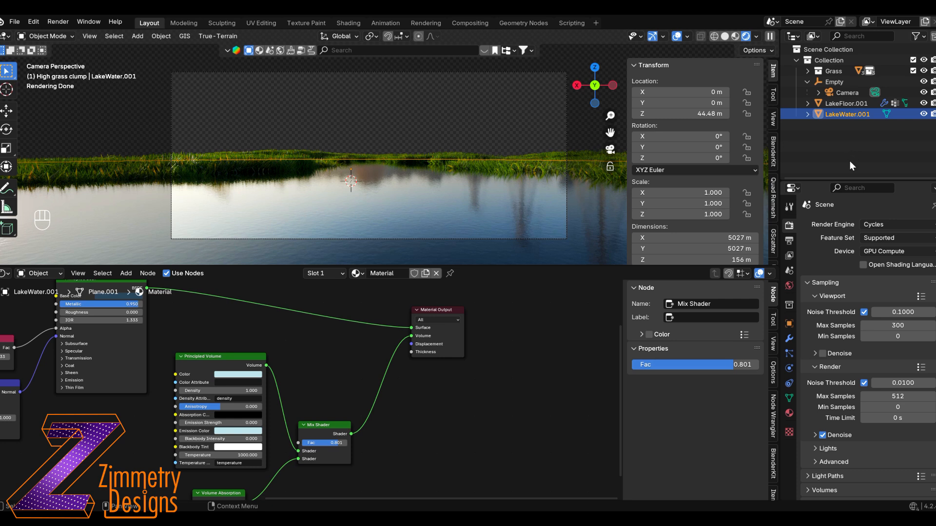
Rename the collection holding the lake objects to FG
left_click(837, 49)
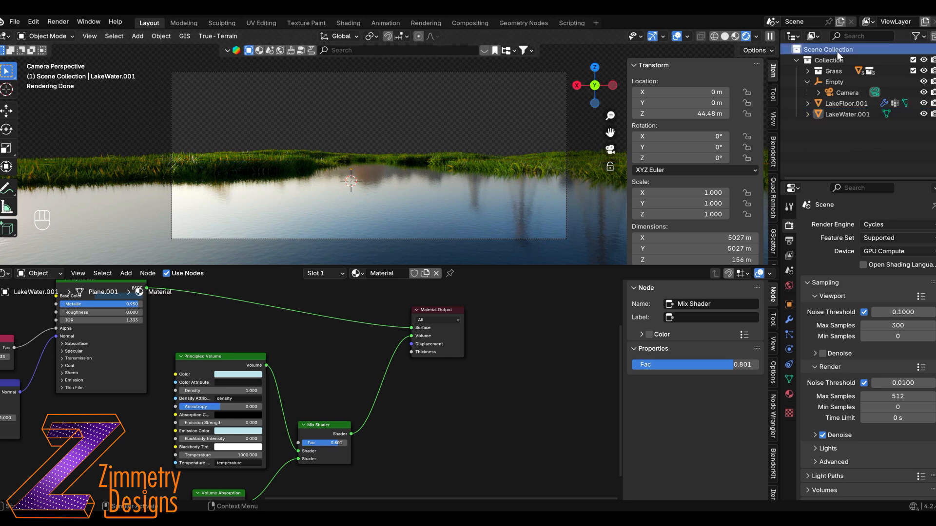
double_click(828, 60)
type("FG")
key("Return")
left_click(797, 59)
left_click(796, 59)
Create a new collection directly under the Scene Collection and name it MG
left_click(836, 49)
left_click(933, 37)
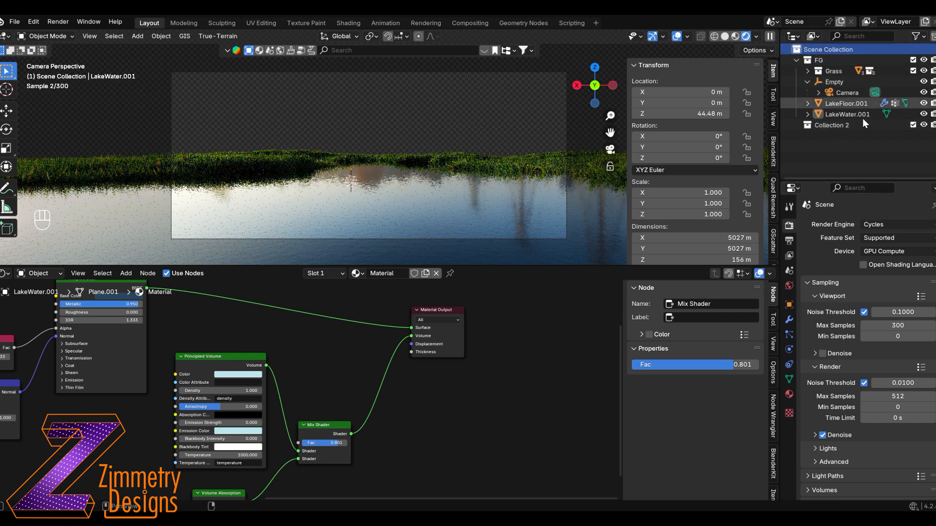
double_click(838, 124)
type("MG")
key("Return")
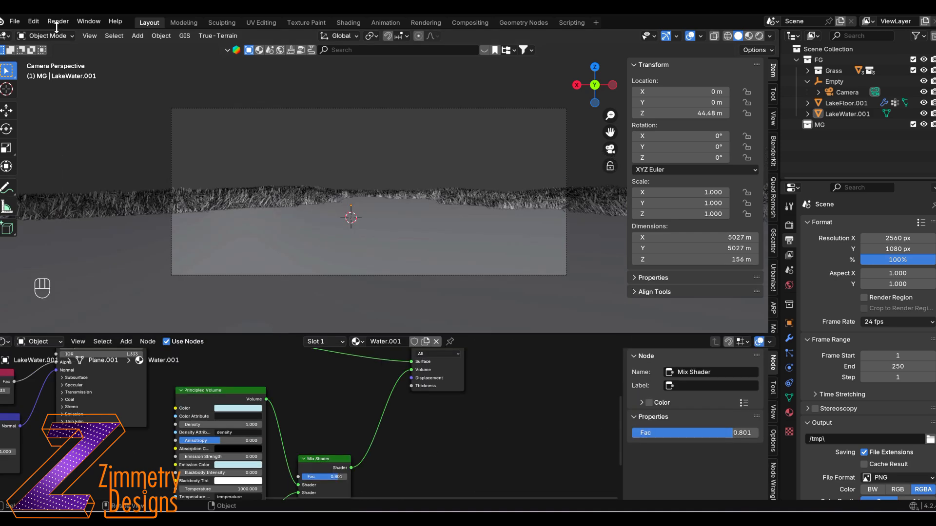
Open the preferences, and hide the LakeWater.001 object in the viewport
left_click(34, 21)
left_click(70, 160)
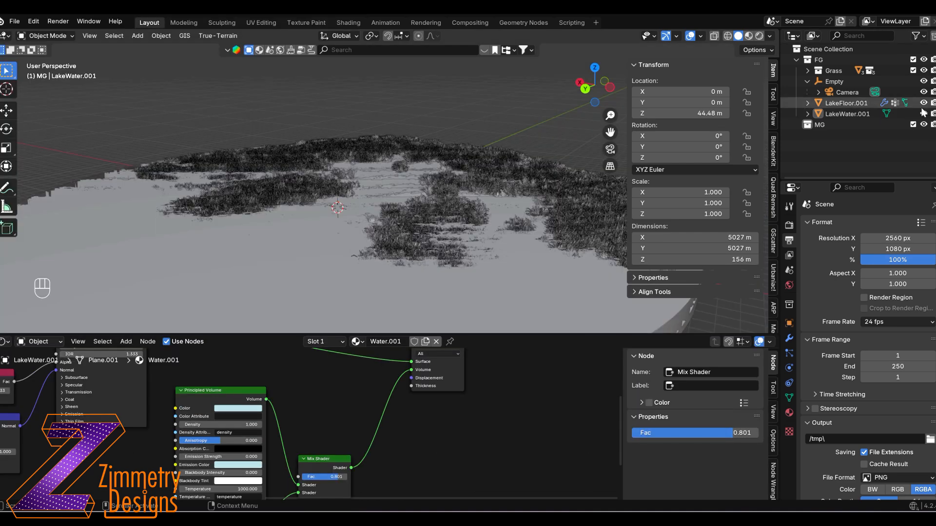
left_click(923, 113)
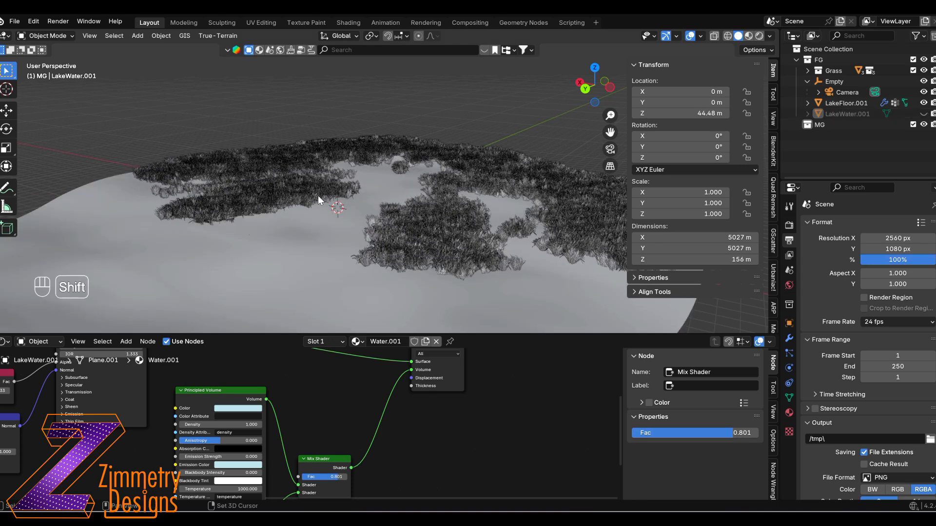
Add a Landscape mesh to the MG collection, enlarge the 3D viewport and expand the landscape's creation settings
key("shift+a")
mouse_move(302, 210)
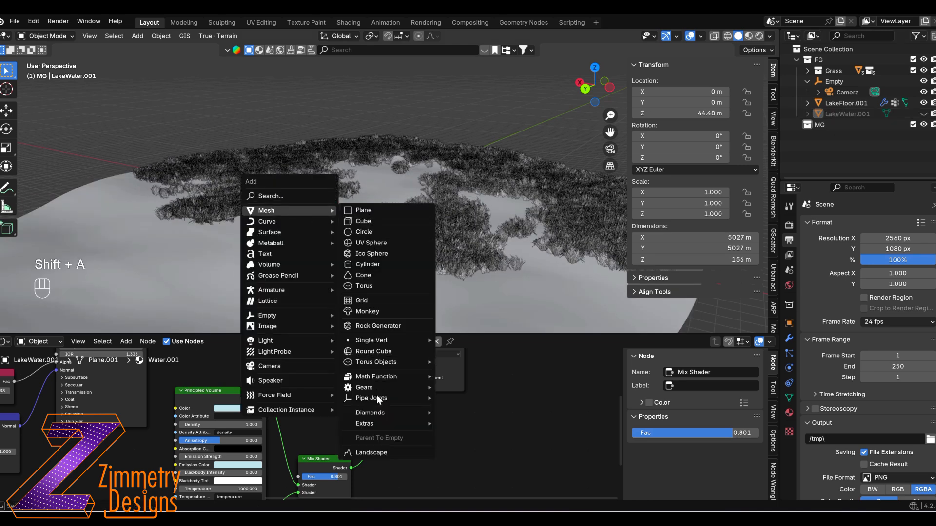
left_click(375, 452)
left_click_drag(197, 334, 197, 417)
left_click(31, 410)
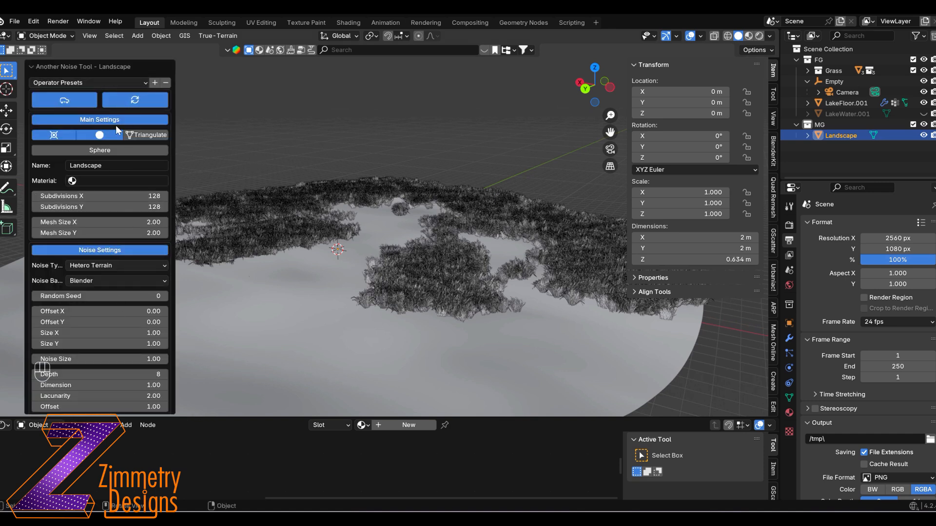
left_click(125, 81)
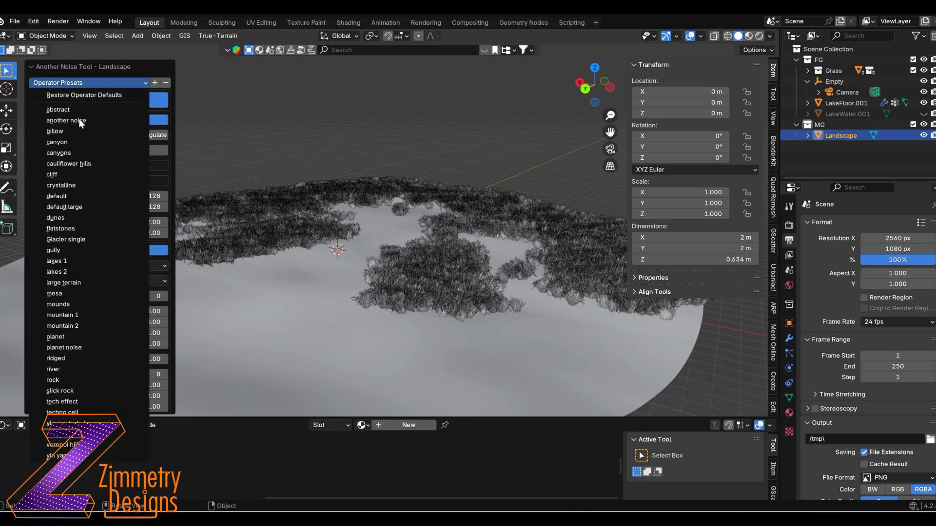
left_click(115, 82)
scroll(120, 273, "down", 8)
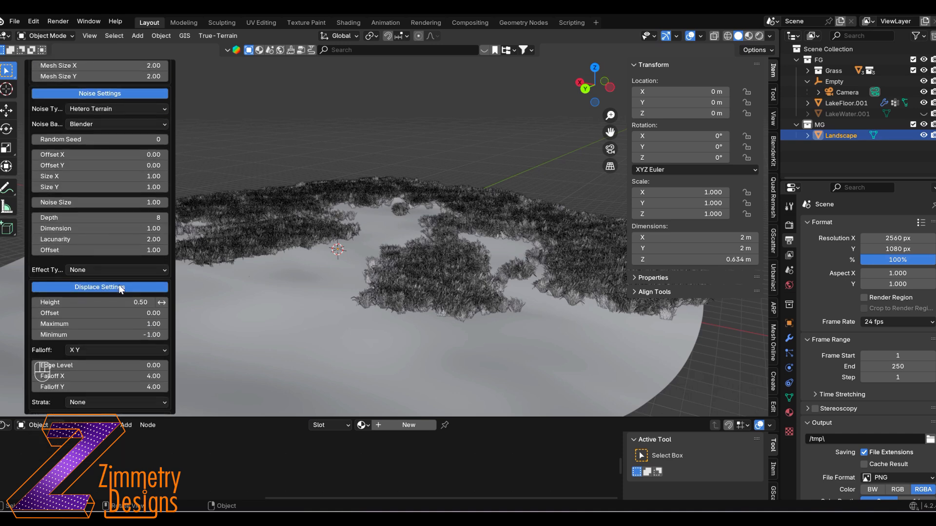
scroll(119, 286, "up", 8)
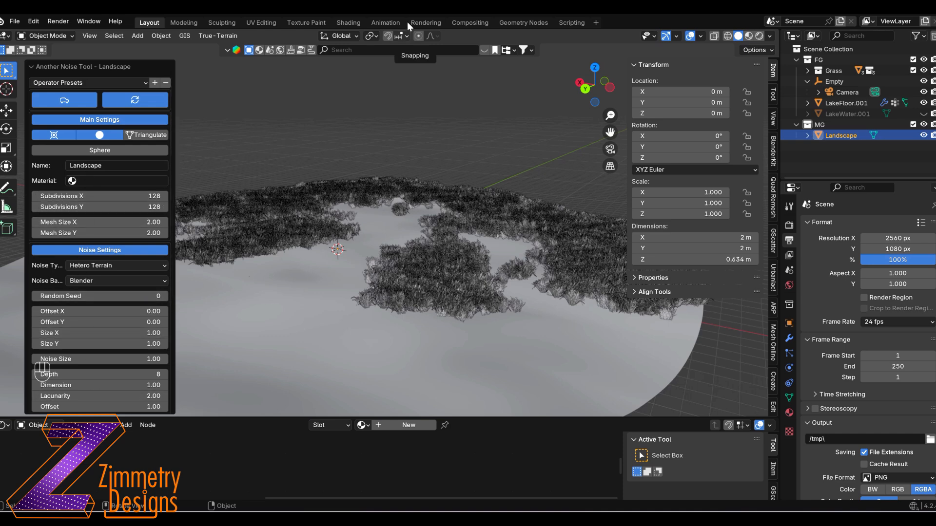
Set the landscape's X and Y subdivisions to 256 and its mesh size to 7 by 4 m, toggling the lake floor's visibility
key("KP_Decimal")
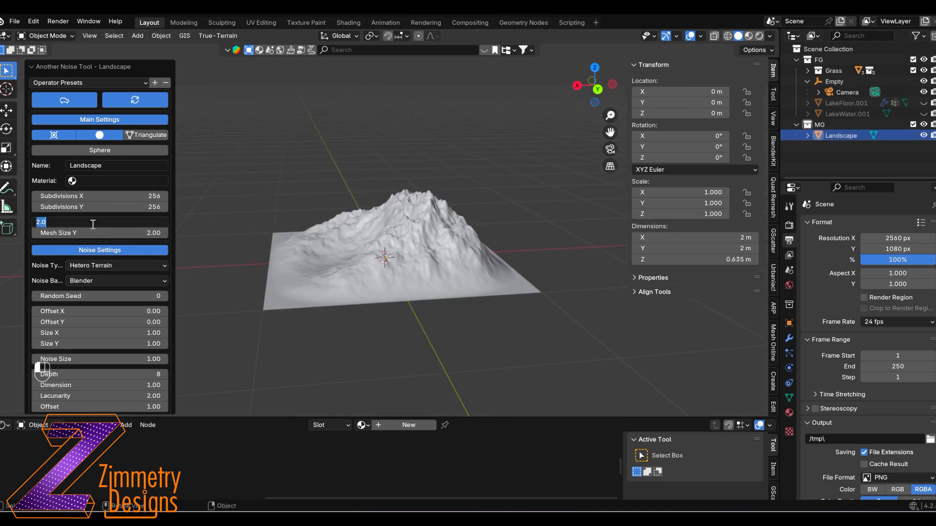
left_click(924, 103)
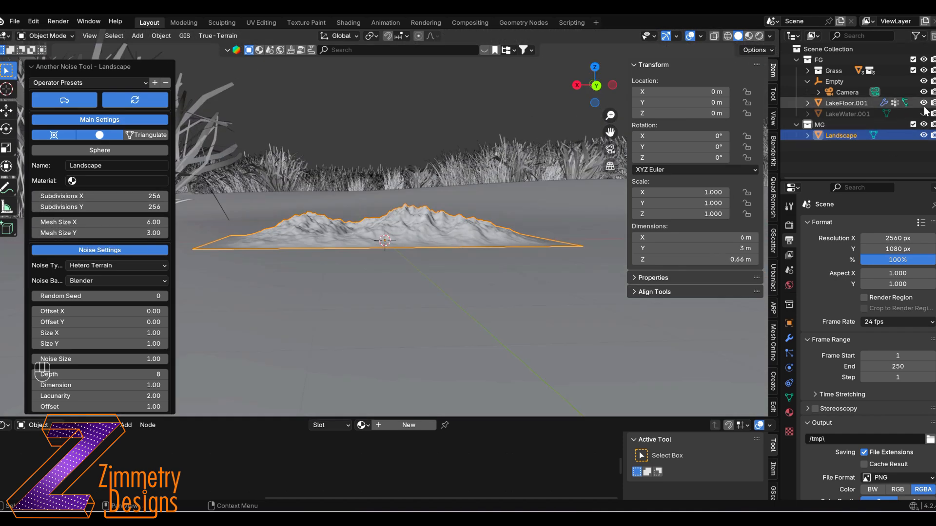
left_click(924, 104)
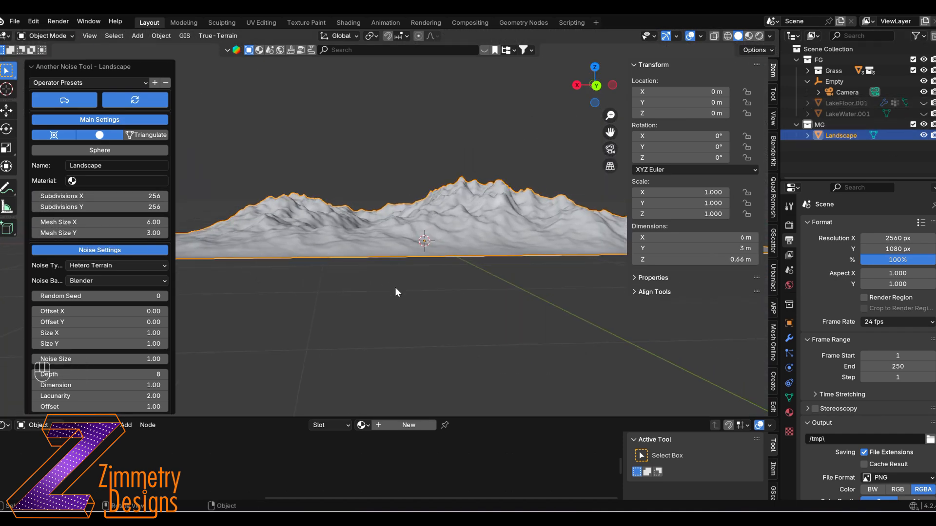
scroll(344, 227, "up", 1)
left_click(90, 83)
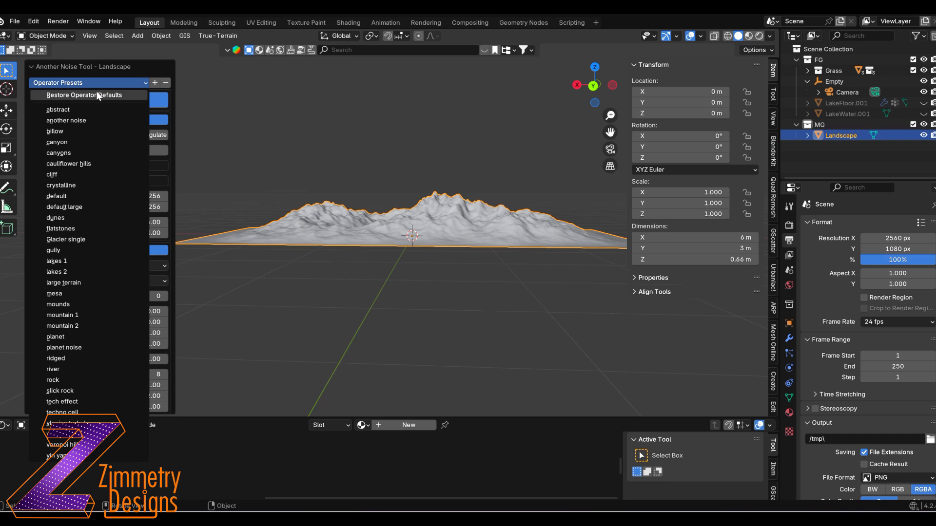
left_click_drag(100, 222, 108, 225)
middle_click_drag(341, 273, 414, 309)
Step through the landscape's noise variations up to random seed 10
scroll(89, 320, "down", 2)
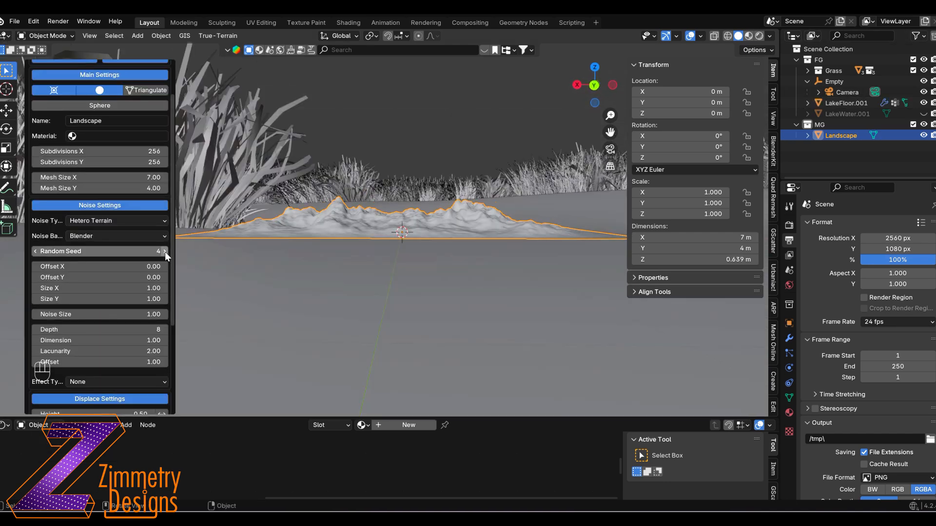
left_click(165, 252)
left_click(164, 251)
left_click(165, 251)
left_click(165, 252)
left_click(165, 251)
left_click(164, 251)
left_click(165, 252)
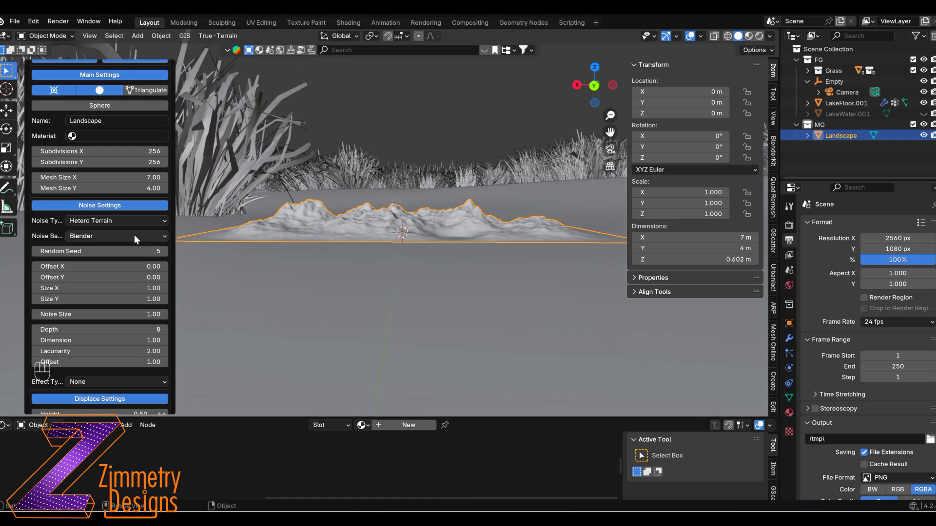
left_click(164, 252)
left_click(165, 251)
left_click(165, 251)
Set the landscape's displacement height to 0.69 and its X and Y falloff to 5
scroll(97, 302, "down", 2)
left_click_drag(161, 369, 93, 362, "shift")
scroll(119, 362, "down", 3)
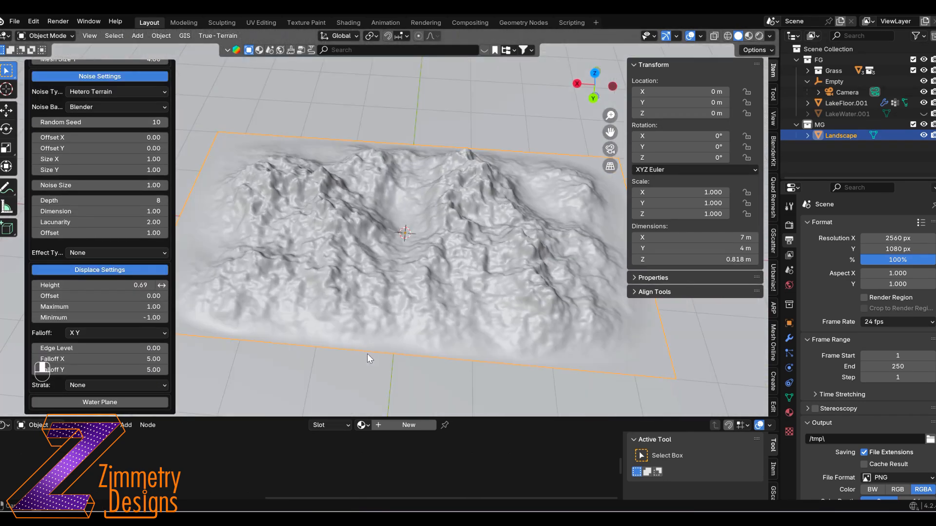
Look through the noise type and basis options, and try Smooth strata on the landscape before restoring None
scroll(84, 247, "up", 6)
left_click(117, 226)
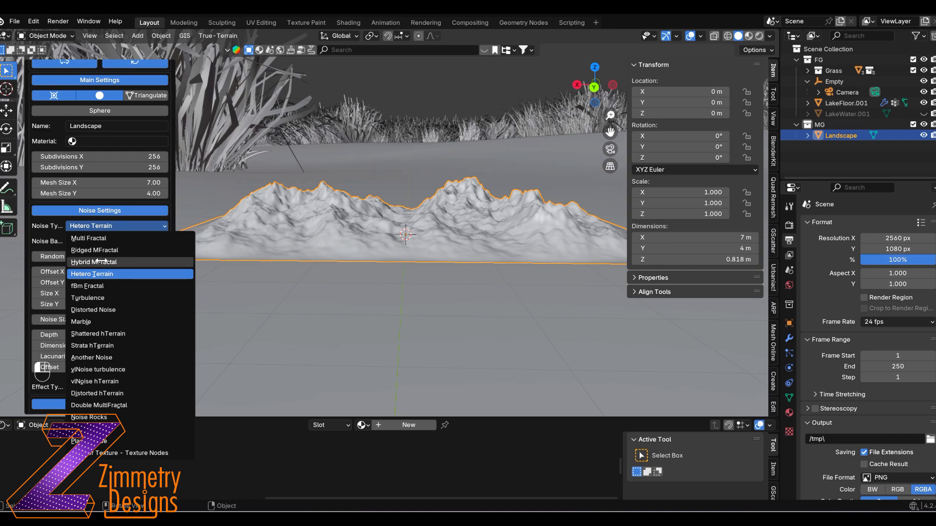
left_click(117, 241)
scroll(93, 351, "down", 6)
left_click(117, 385)
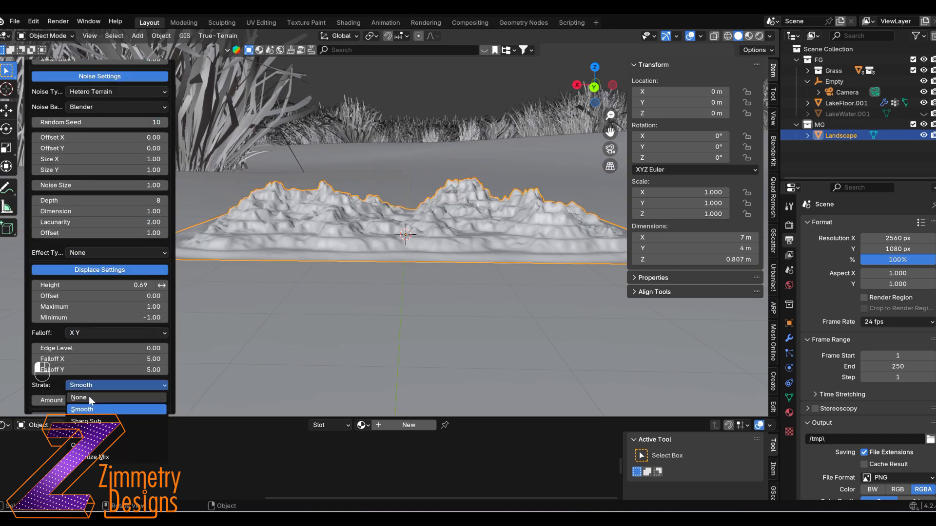
Lower the landscape's noise offset to 0.89
scroll(102, 383, "up", 5)
left_click_drag(100, 345, 83, 345)
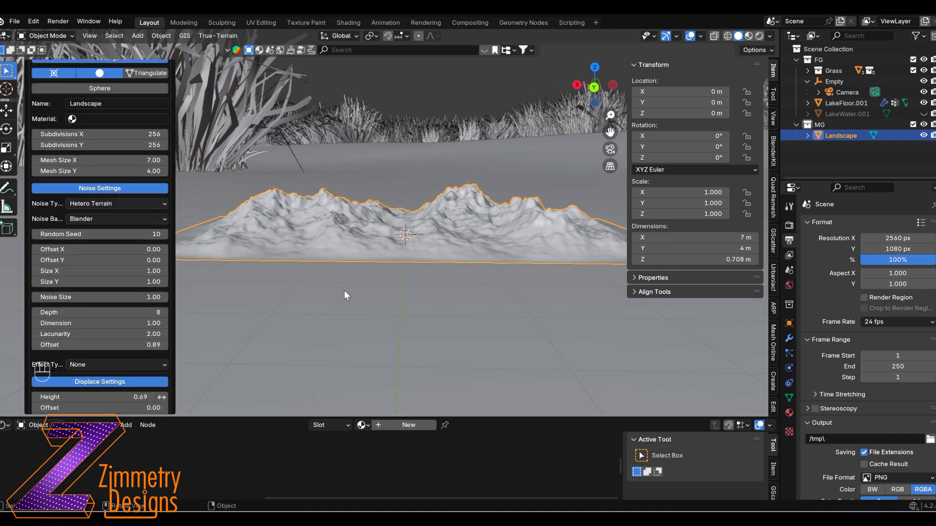
middle_click_drag(344, 291, 332, 286)
Advance the landscape's random seed to 15 for a different mountain shape
scroll(116, 292, "up", 2)
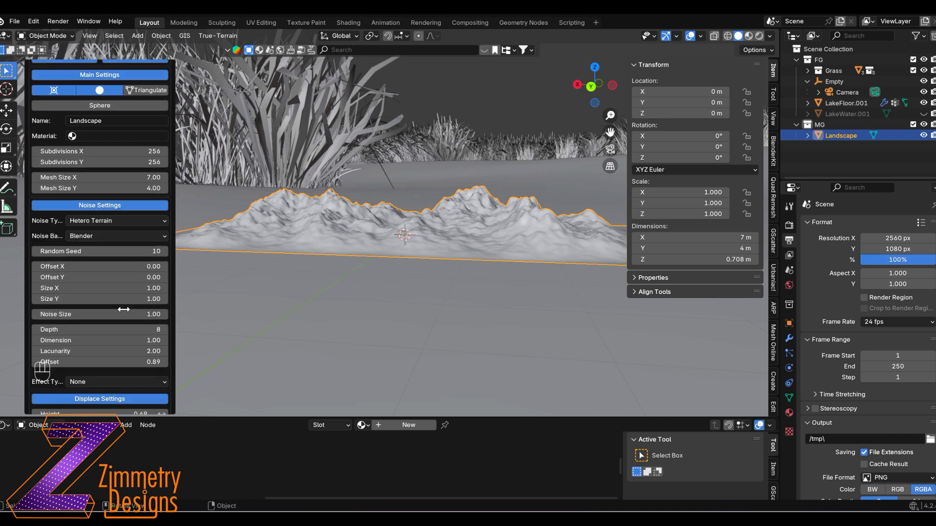
left_click(164, 251)
left_click(164, 252)
left_click(164, 252)
left_click(165, 252)
left_click(164, 252)
middle_click_drag(341, 229, 357, 224)
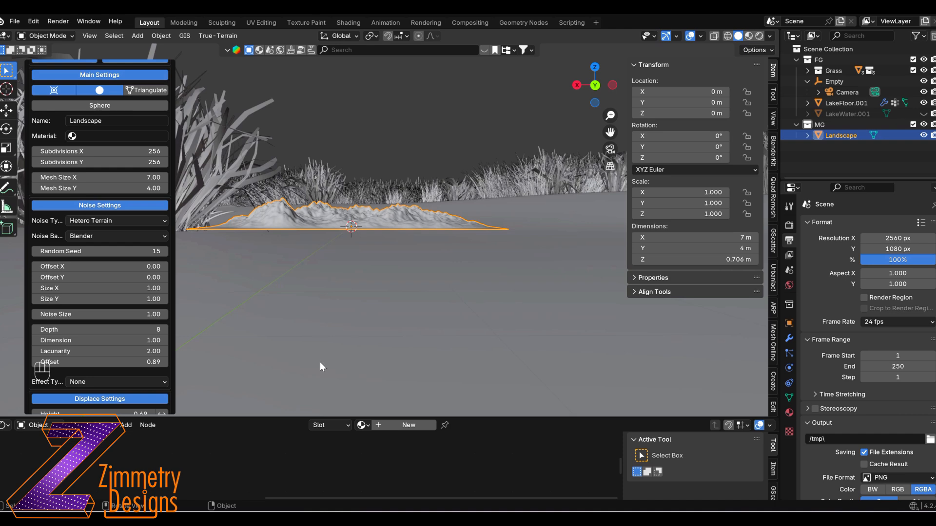
Try 512 subdivisions in X and Y on the landscape, and return both to 256
left_click_drag(137, 151, 137, 162)
type("512")
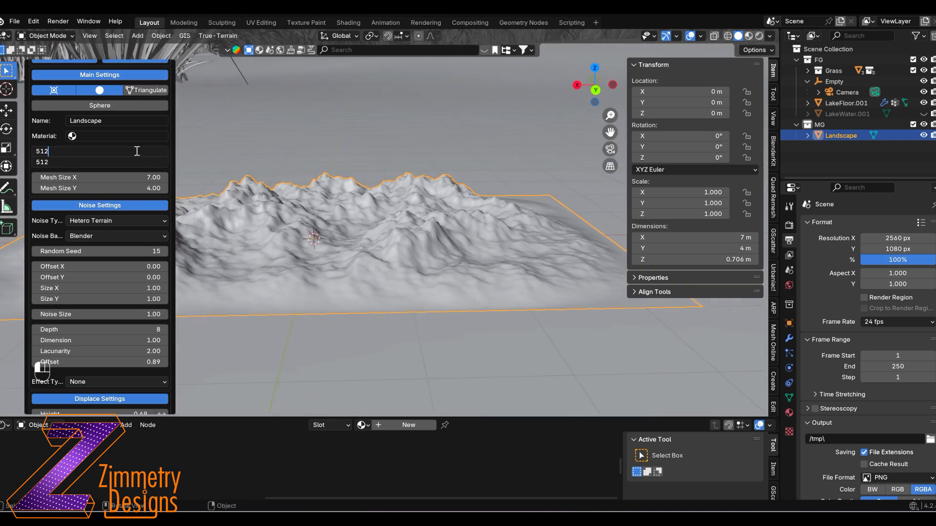
key("Return")
mouse_move(397, 197)
middle_mouse_down()
mouse_move(412, 236)
mouse_move(411, 200)
middle_mouse_up()
left_click_drag(138, 152, 138, 162)
type("256")
key("Return")
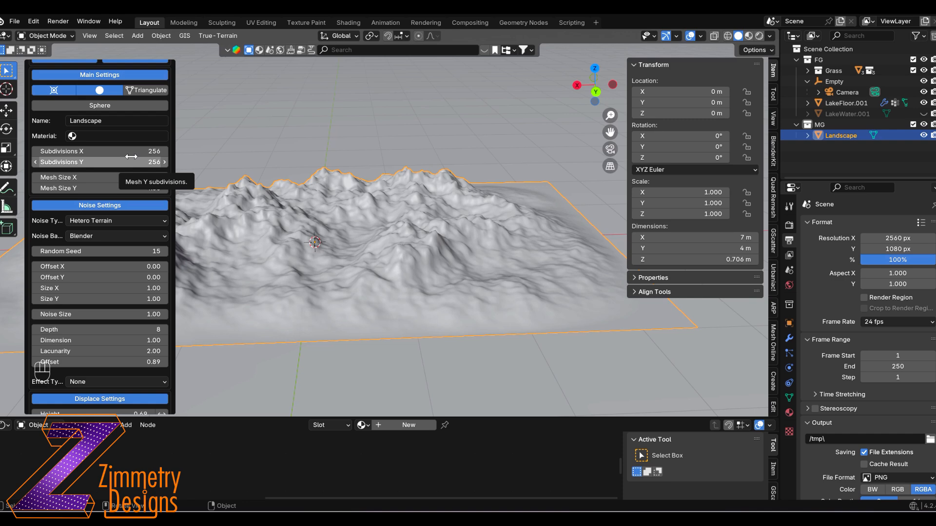
middle_click_drag(336, 234, 325, 206)
scroll(325, 205, "down", 3)
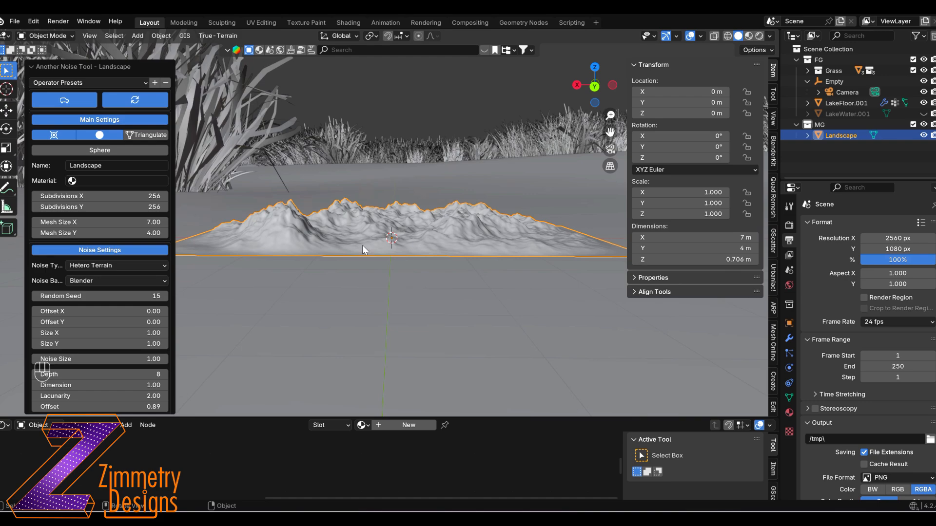
mouse_move(431, 245)
middle_mouse_down()
mouse_move(405, 241)
mouse_move(480, 246)
mouse_move(437, 247)
middle_mouse_up()
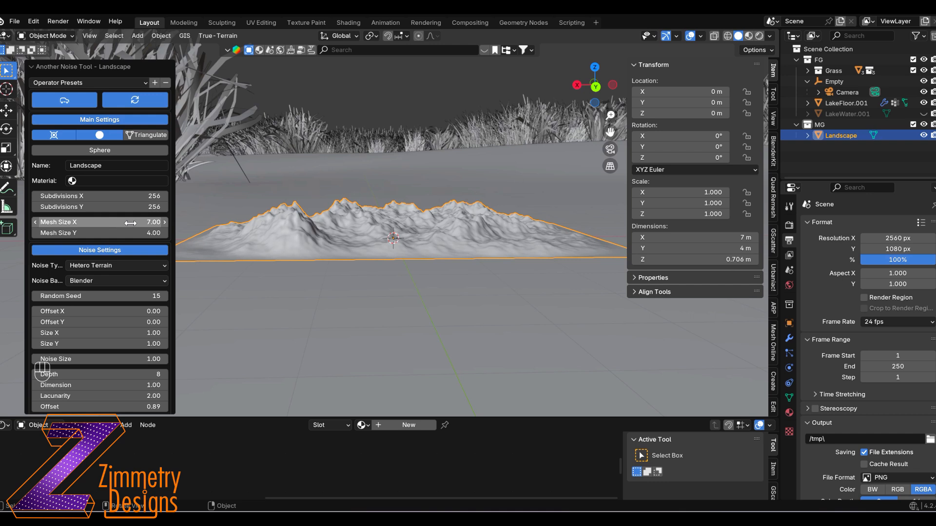
scroll(146, 233, "down", 5)
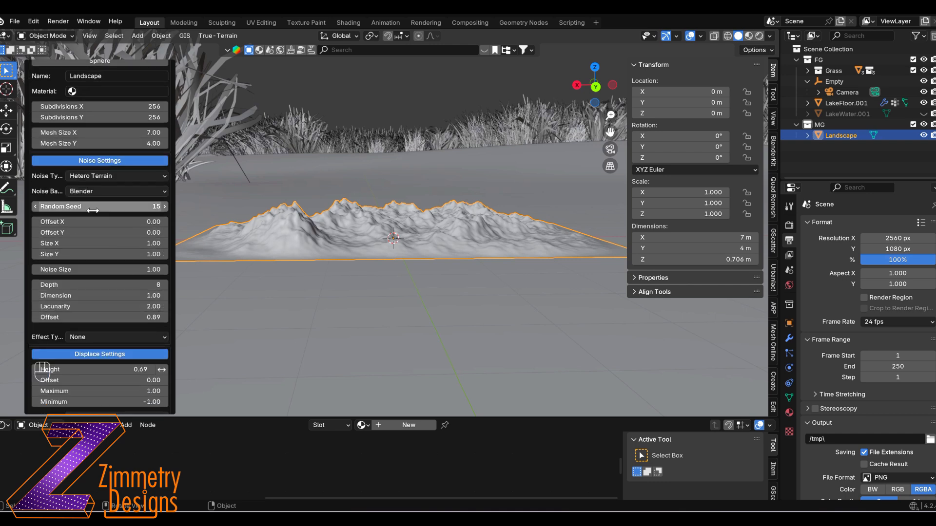
scroll(78, 293, "down", 2)
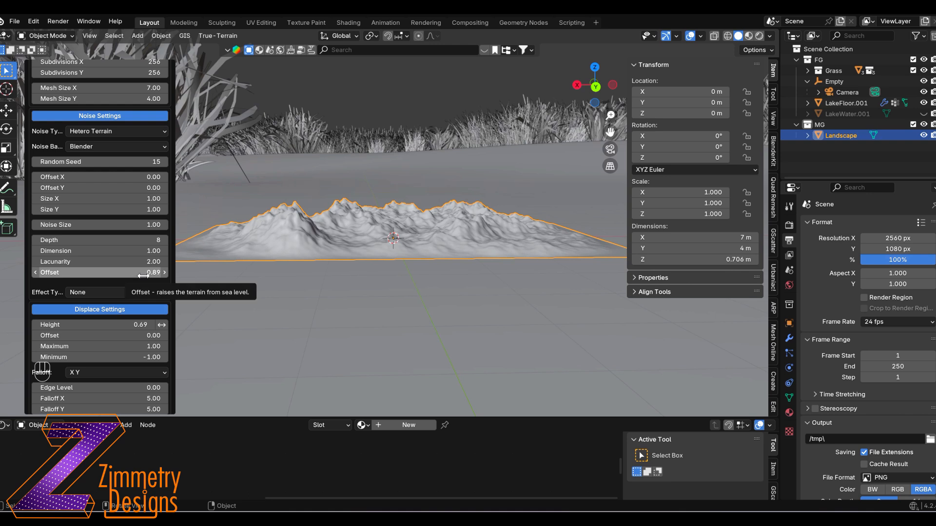
Scale the landscape by 10, and enlarge it further from the top view to about 4166 by 2381 m
scroll(109, 279, "down", 1)
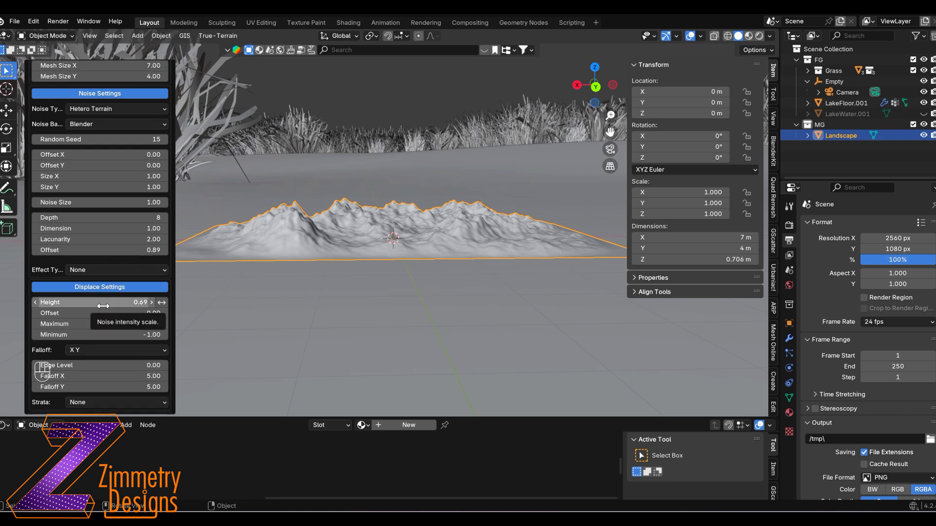
scroll(103, 305, "up", 7)
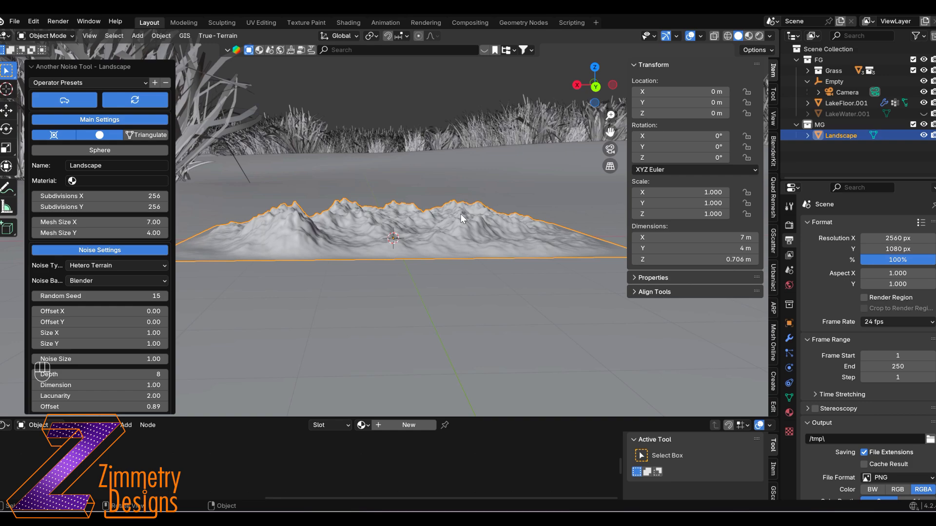
type("s")
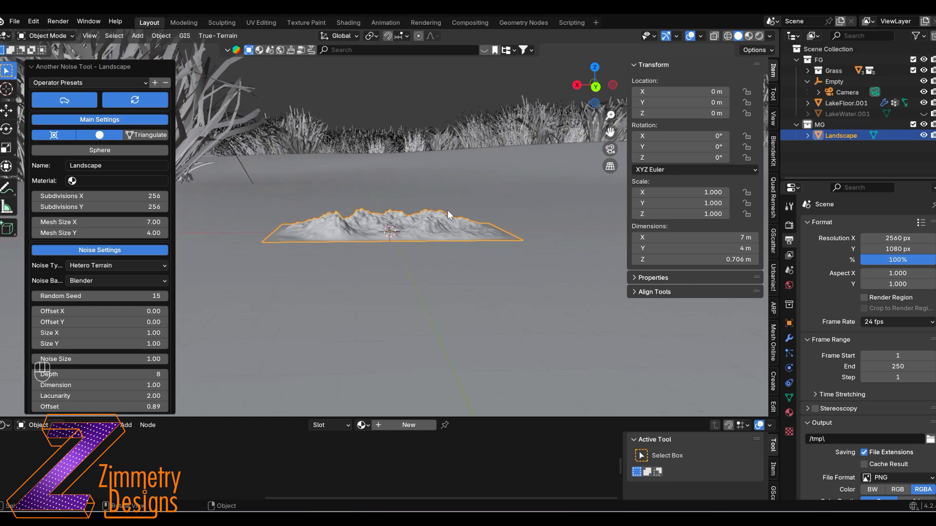
type("10")
key("Return")
key("KP_7")
scroll(407, 238, "down", 10)
key("s")
left_click(601, 287)
key("s")
Move the landscape along Y to about -3200 m, and enlarge it to about 5562 m wide in camera view
key("g")
key("y")
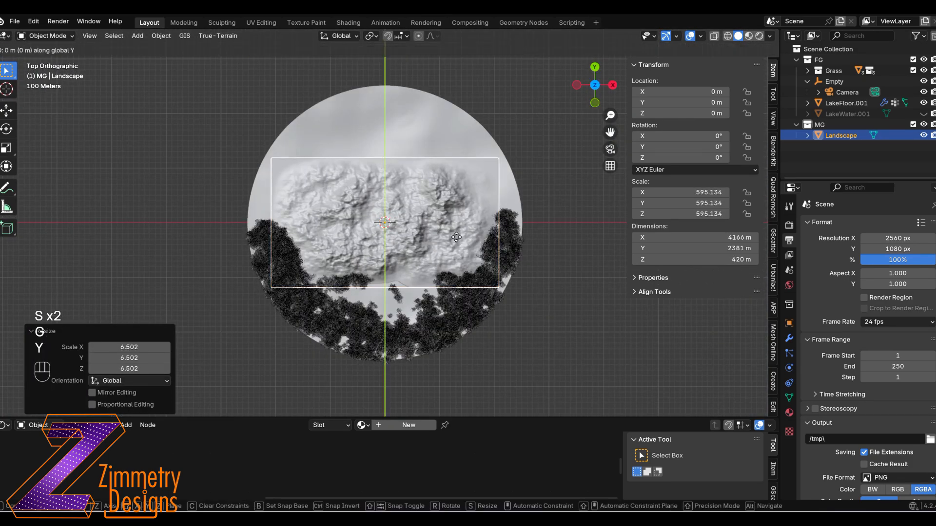
left_click(413, 334)
key("KP_0")
key("s")
left_click(463, 250)
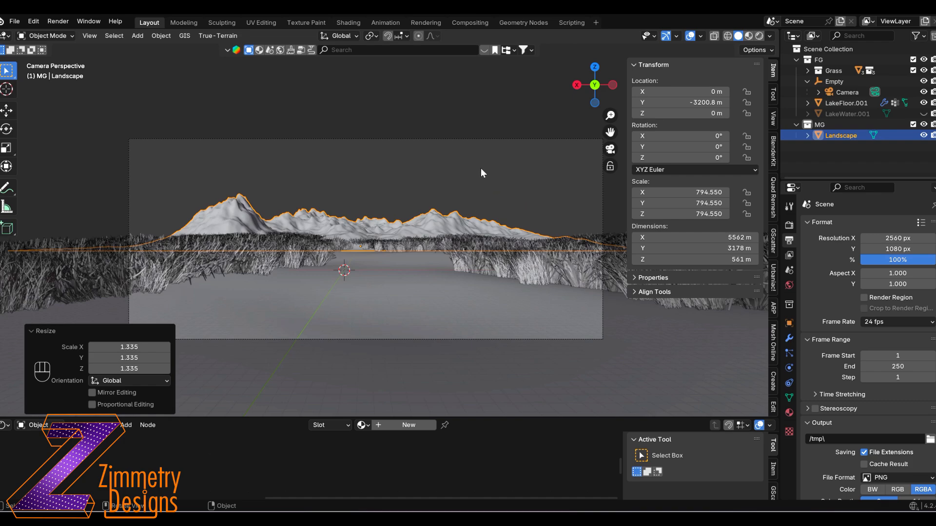
Stretch the landscape along X and enlarge it to about 7902 by 3458 m, and lower it about 29 m
key("s")
key("x")
left_click(505, 236)
key("s")
left_click(516, 237)
key("g")
key("z")
left_click(433, 259)
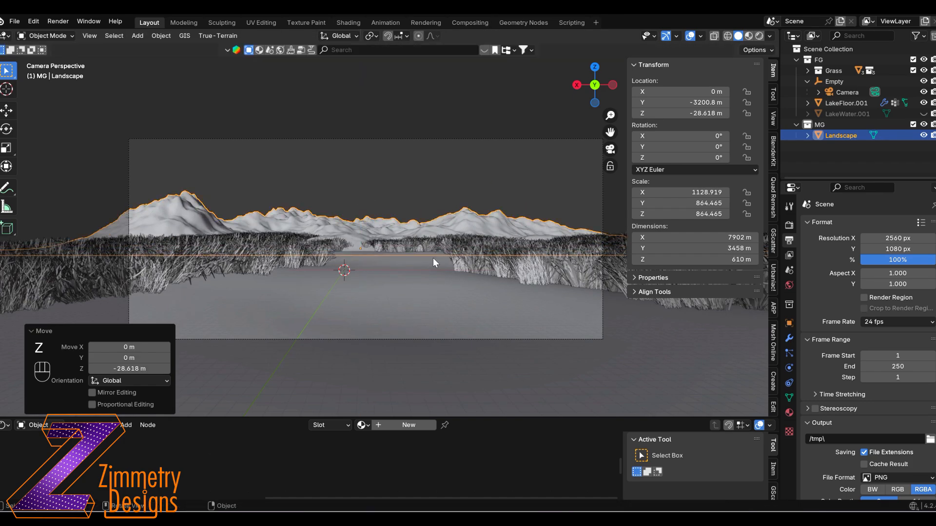
Move the landscape farther back along Y to about -3677 m
key("KP_7")
key("KP_Decimal")
key("g")
key("y")
left_click(420, 263)
key("KP_0")
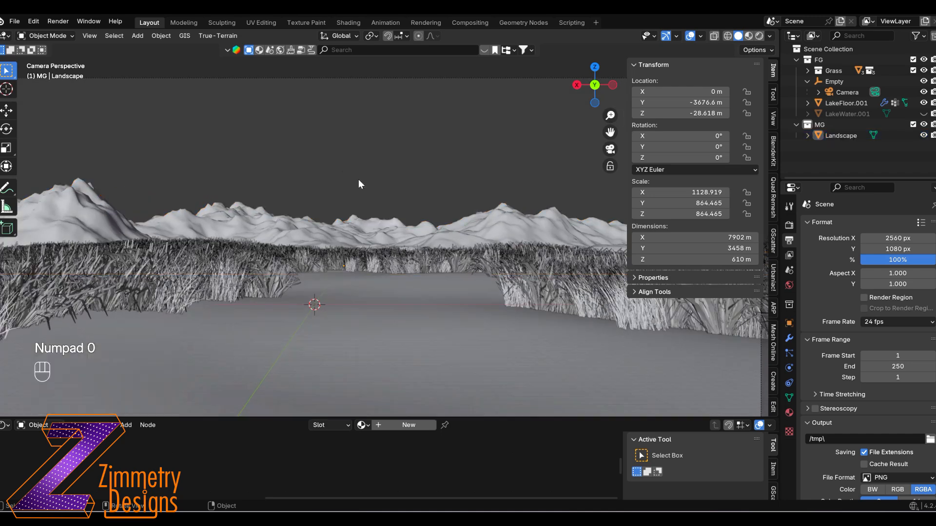
Convert all of the landscape mesh's triangles to quads
left_click(363, 214)
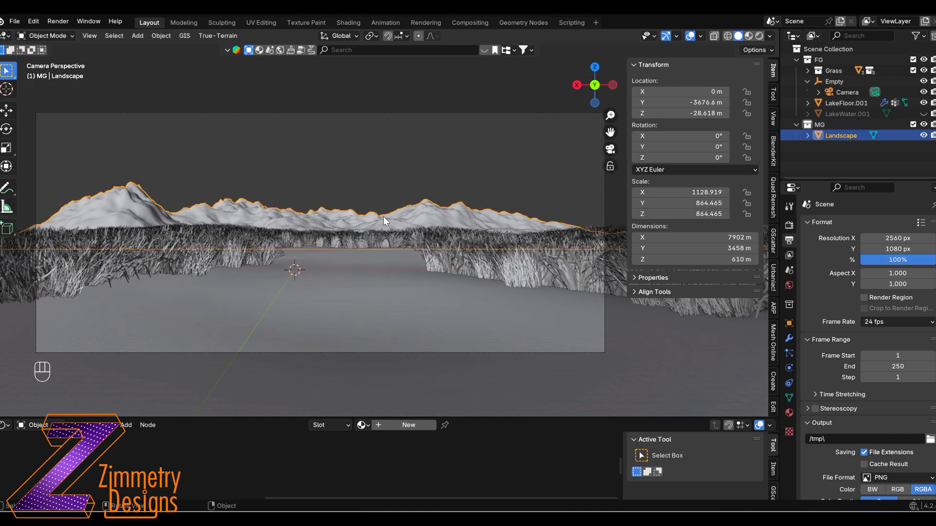
key("ctrl+Tab")
key("Tab")
left_click(375, 216)
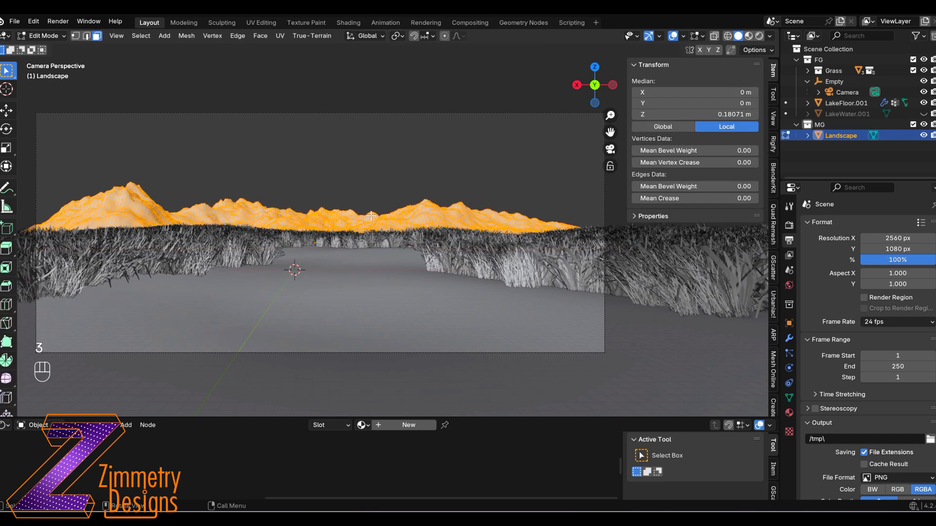
key("a")
key("a")
key("a")
right_click(353, 219)
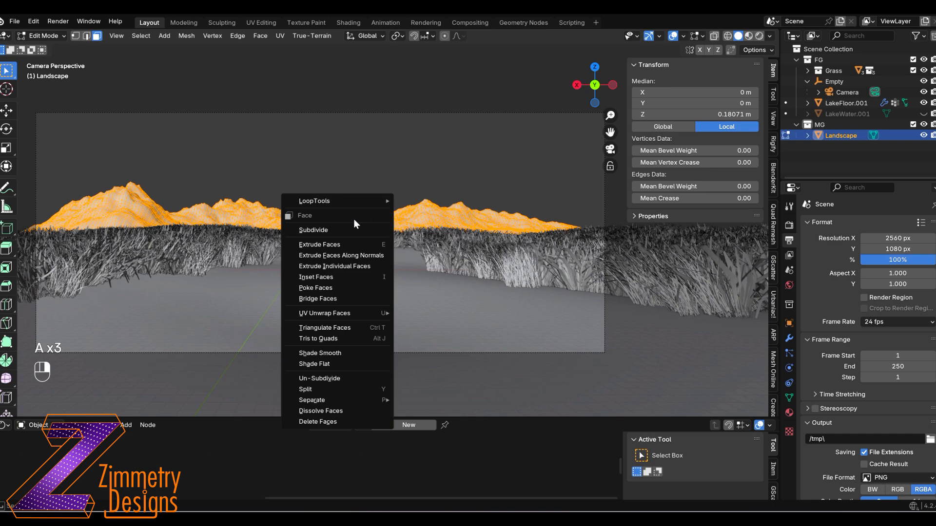
Return the landscape to Object Mode and apply its scale
key("Tab")
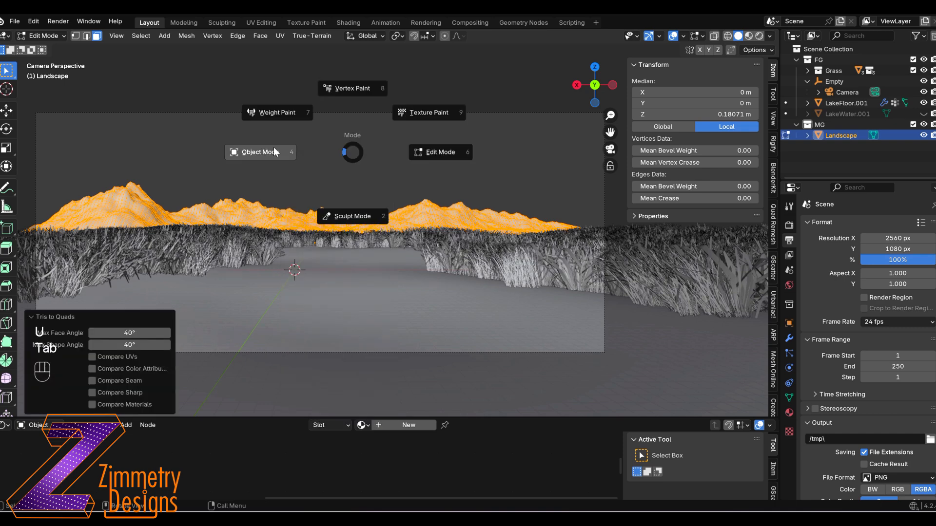
key("ctrl+a")
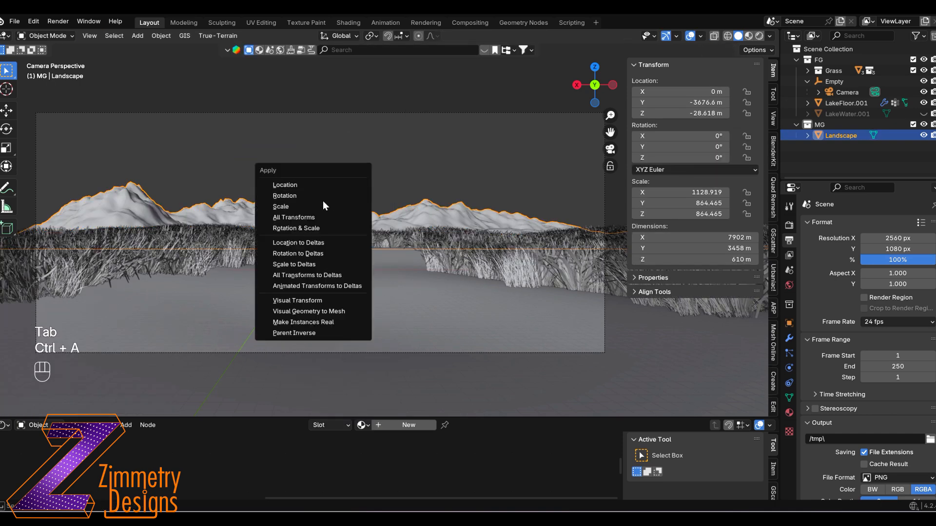
left_click(294, 207)
Turn on proportional editing and raise the right mountain's ridge about 51 m with a falloff size of about 1156 m
key("Tab")
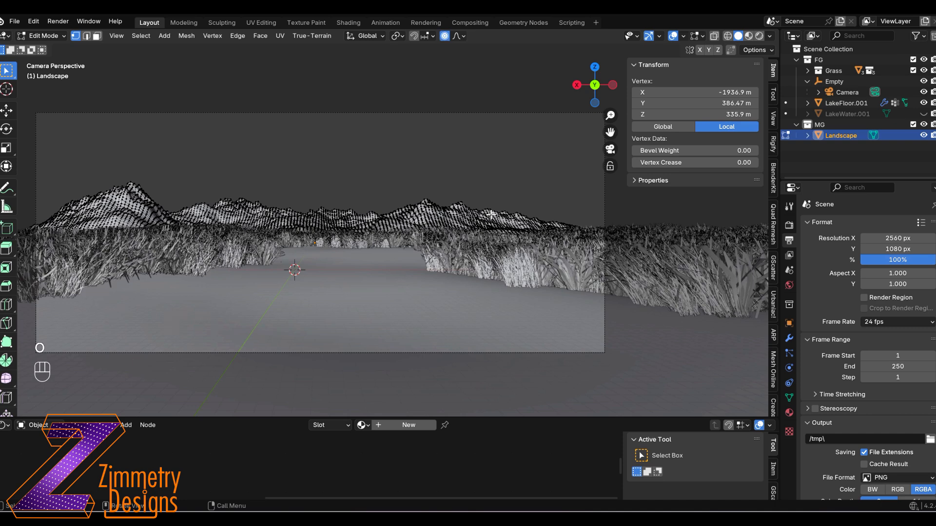
key("o")
key("g")
left_click(465, 205)
key("g")
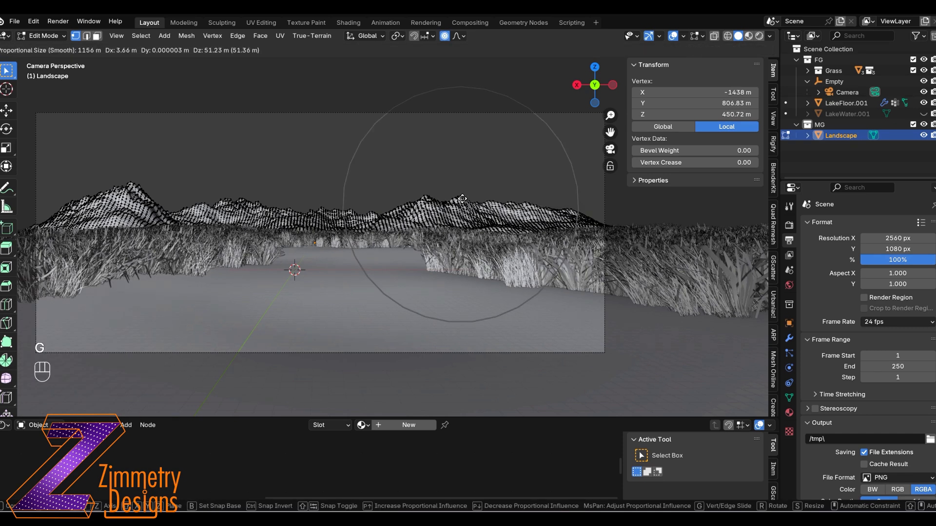
left_click(463, 200)
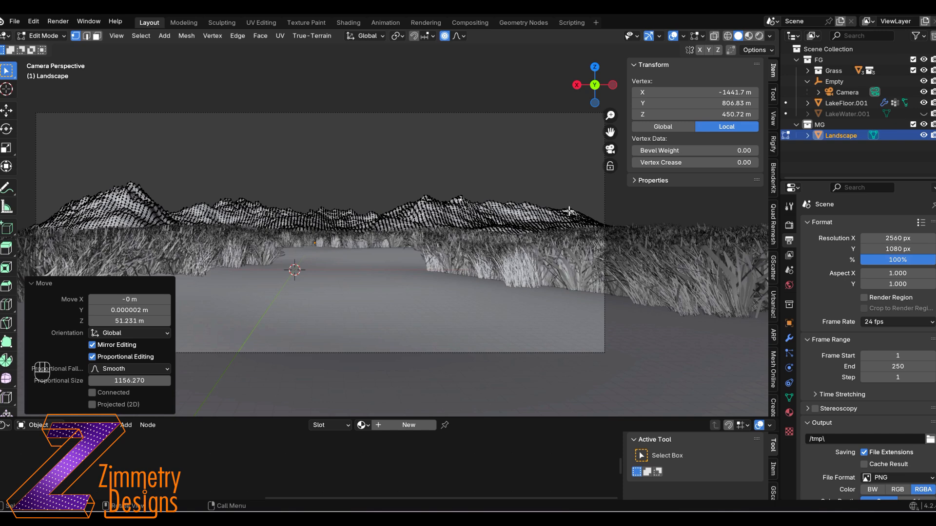
Raise the landscape's far-right slope and the inner side of its right peak with proportional editing to build up the ridge
key("g")
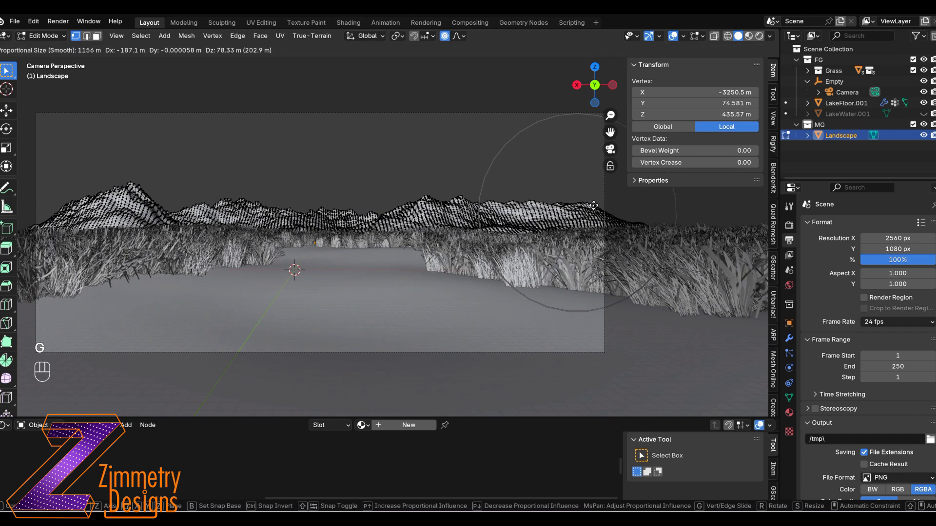
scroll(594, 204, "down", 4)
left_click(595, 203)
left_click(410, 208)
key("g")
scroll(411, 202, "up", 1)
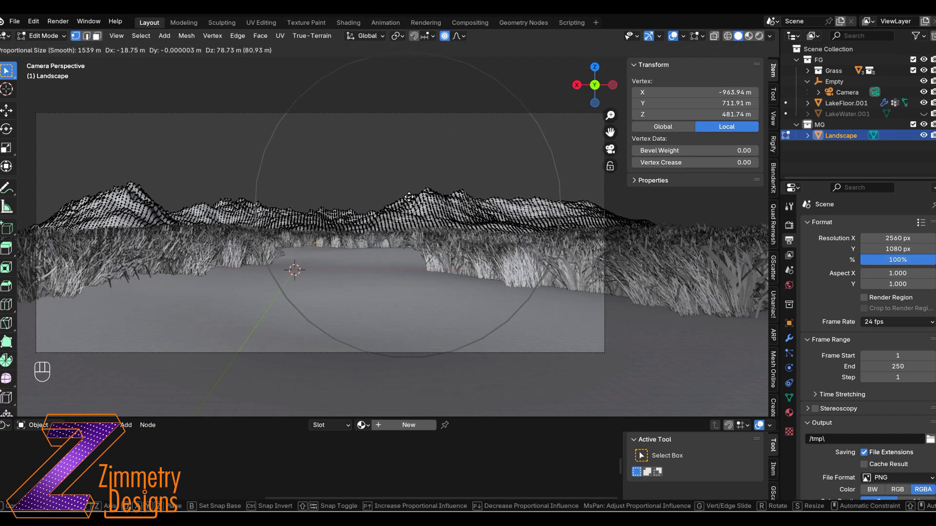
left_click(412, 200)
Raise two points on the left mountain ridge with proportional editing, forming a second peak beside the main one
left_click(225, 204)
key("g")
left_click(254, 198)
key("g")
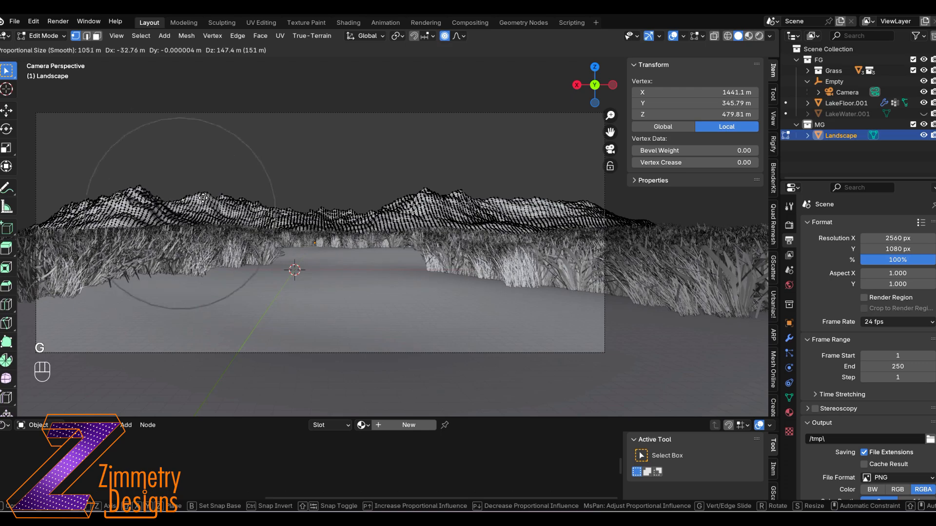
left_click(207, 198)
Lift the right mountain into a taller, broader mass with a wider proportional falloff, and leave Edit Mode
left_click(479, 200)
key("g")
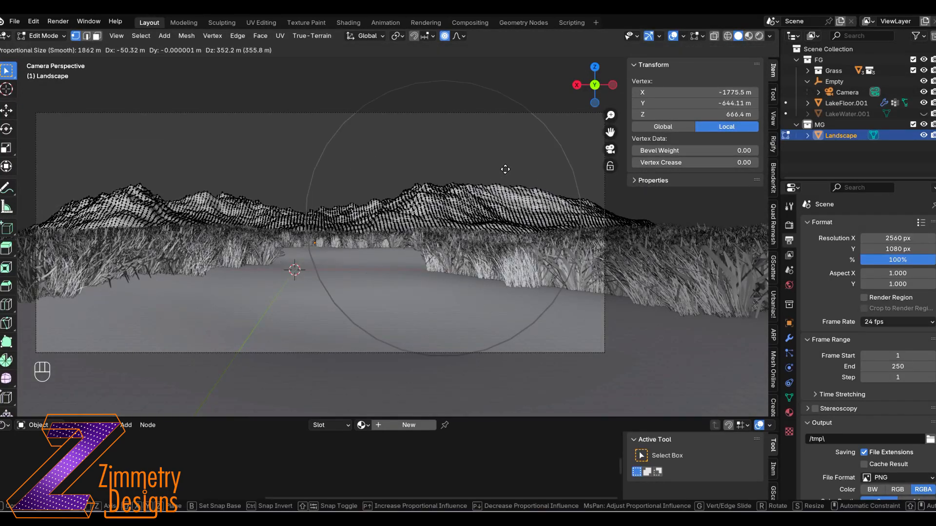
scroll(607, 185, "down", 2)
left_click(606, 186)
key("Tab")
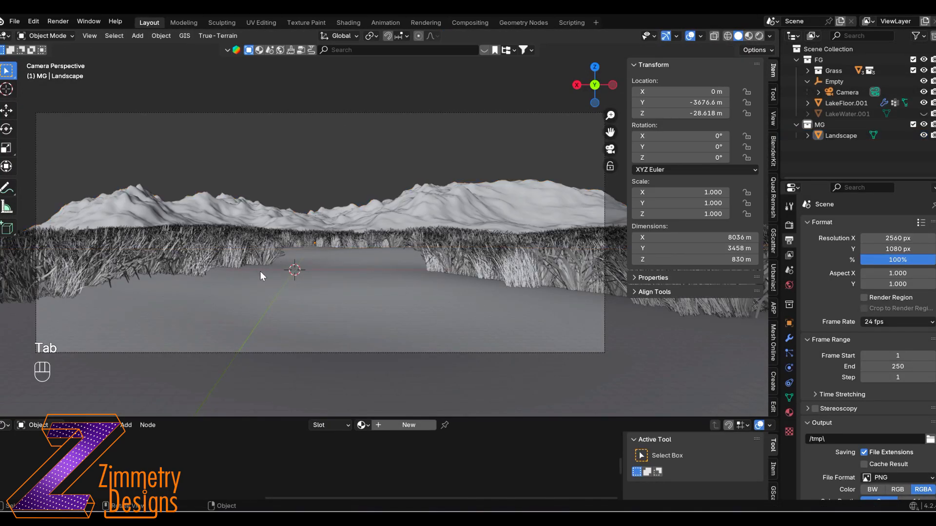
Generate a slope-based vertex group on the landscape with Weight from Slope using the Z Slope method, and inspect the weights
key("shift")
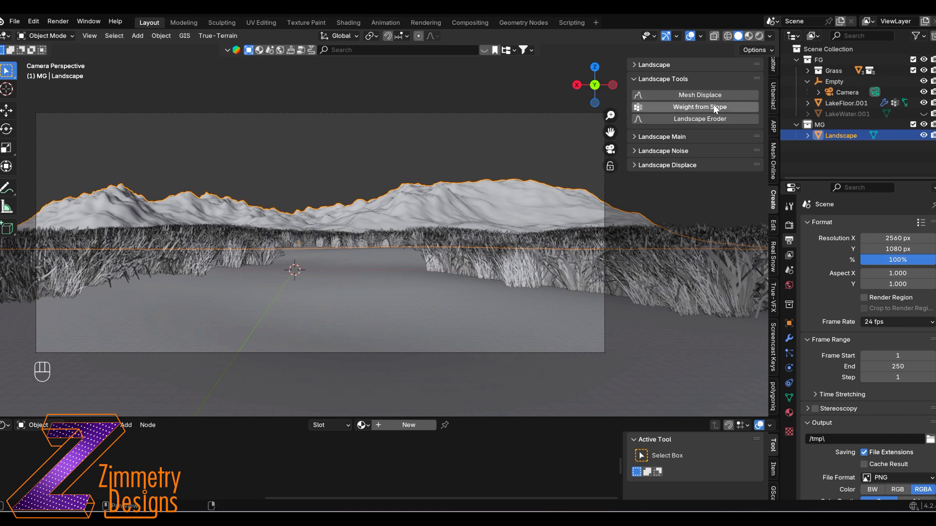
left_click(774, 205)
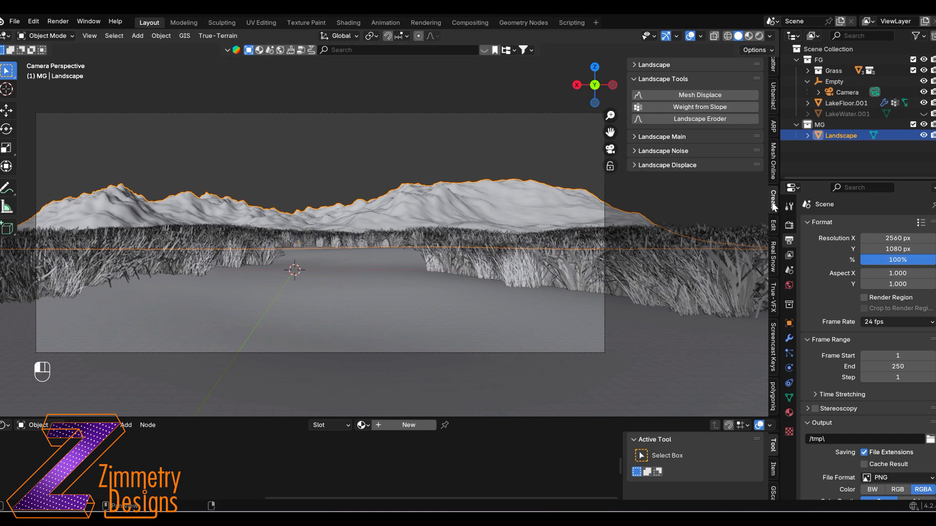
left_click(686, 107)
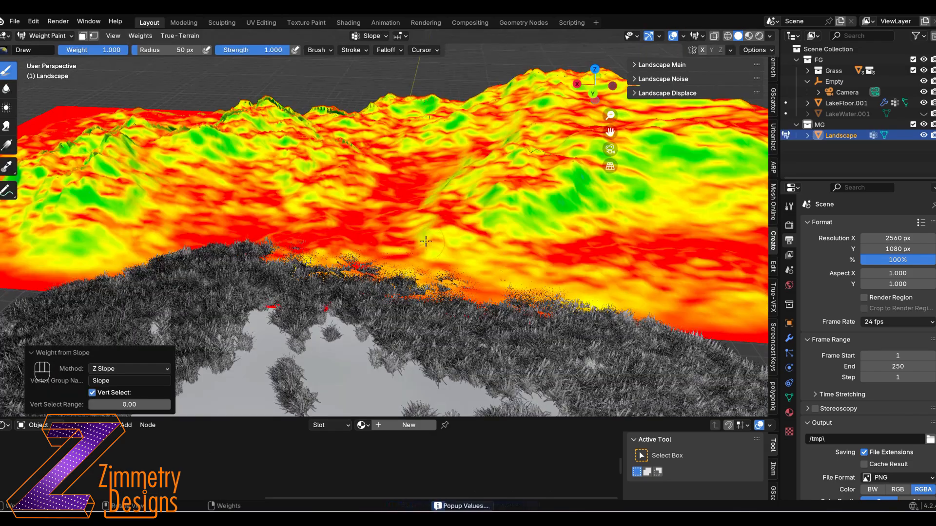
scroll(336, 215, "down", 4)
middle_click_drag(336, 215, 409, 244)
key("KP_0")
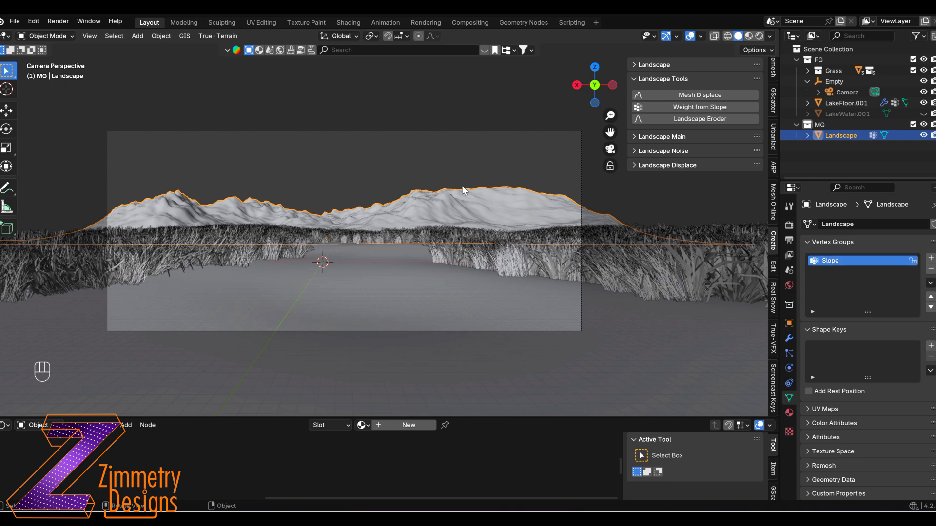
Deselect the landscape and enlarge the shader node editor area
key("alt+a")
left_click_drag(341, 418, 342, 359)
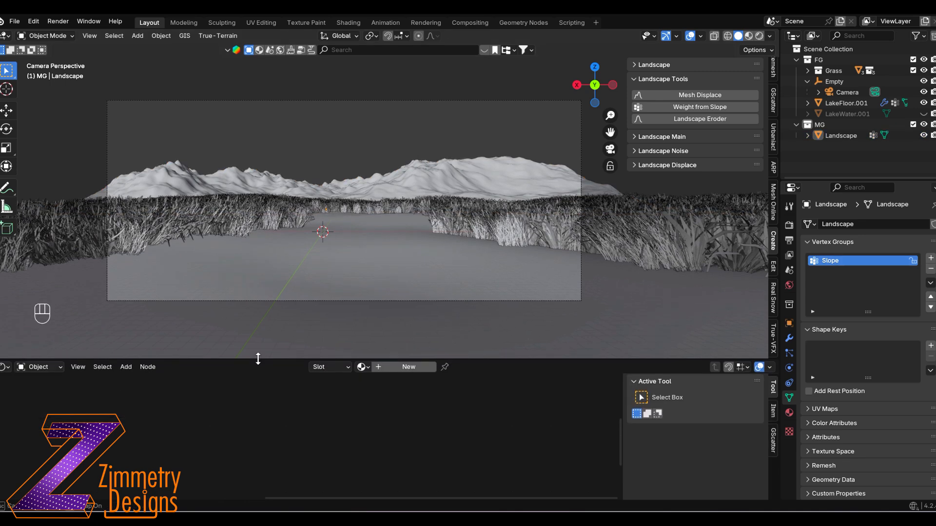
Show the scene with material preview shading and create a new material named MG_hill.001 on the Landscape object
left_click(749, 36)
left_click(413, 209)
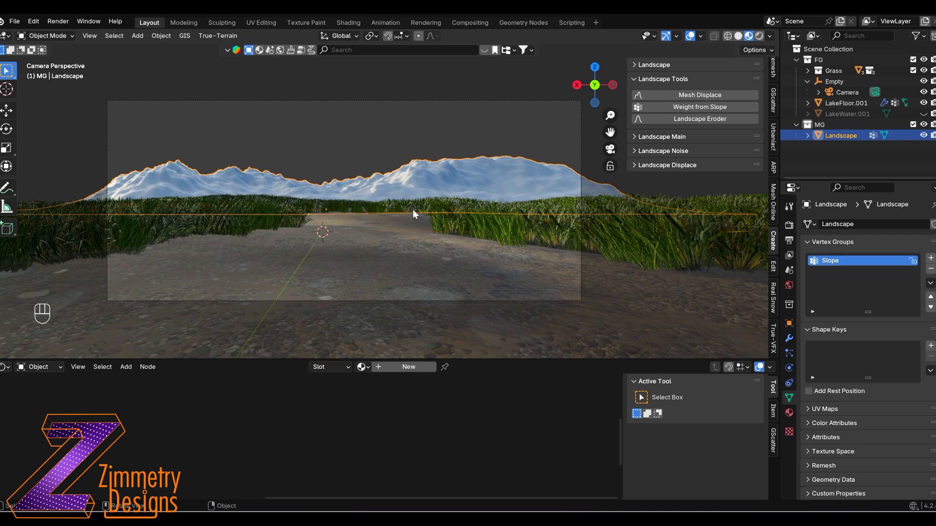
left_click(390, 368)
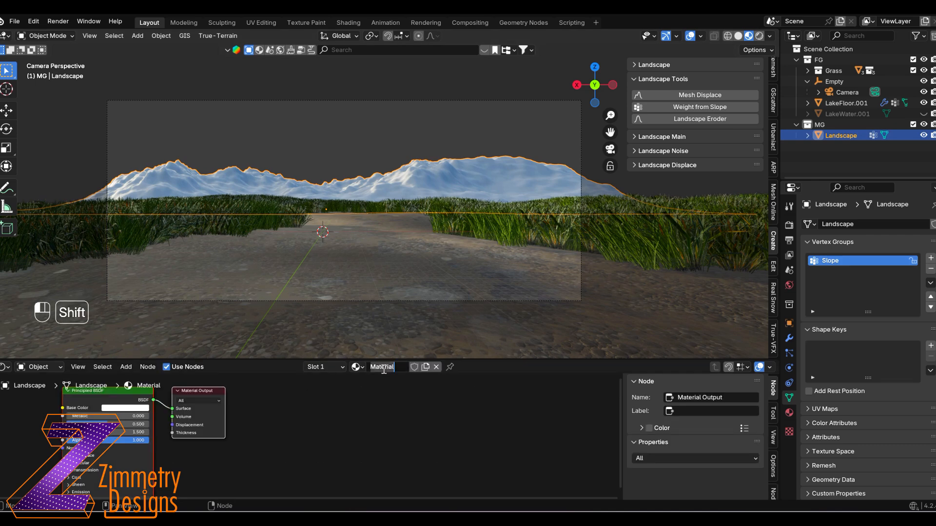
type("MG_hill.001")
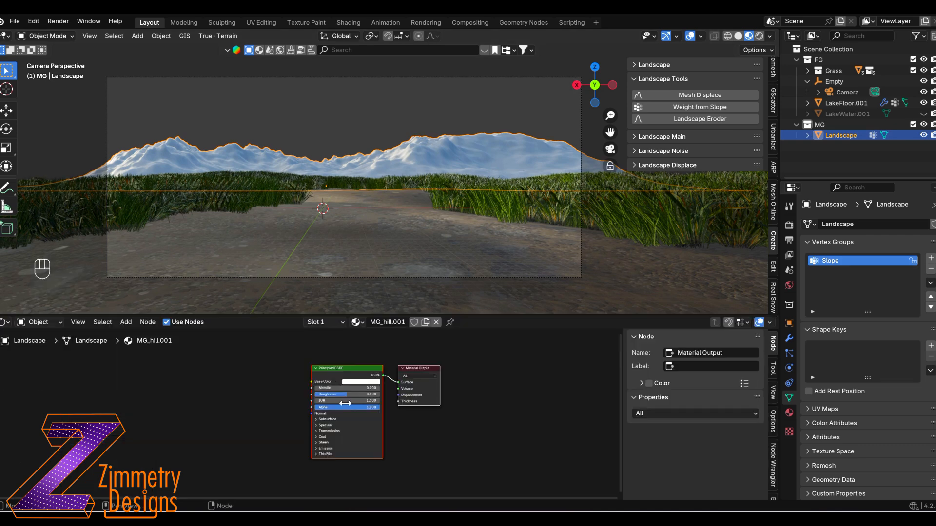
Load the color, displacement, normal and roughness maps from the Ground082S_4K-JPG folder into the Principled BSDF as a texture setup
left_click(332, 370)
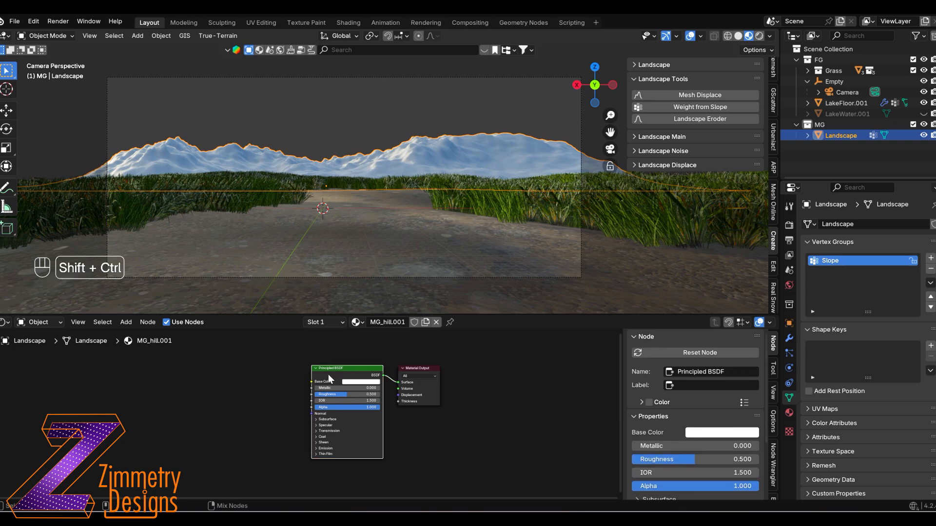
key("ctrl+shift+t")
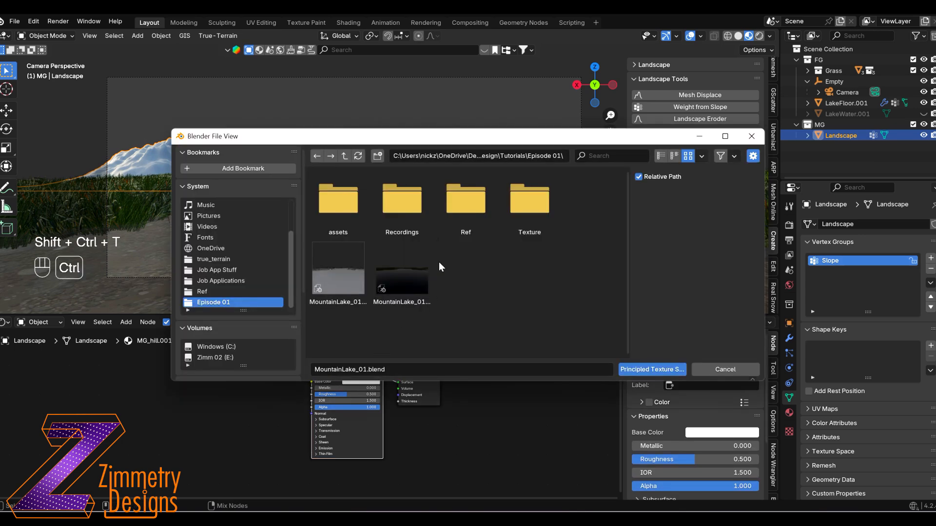
double_click(539, 213)
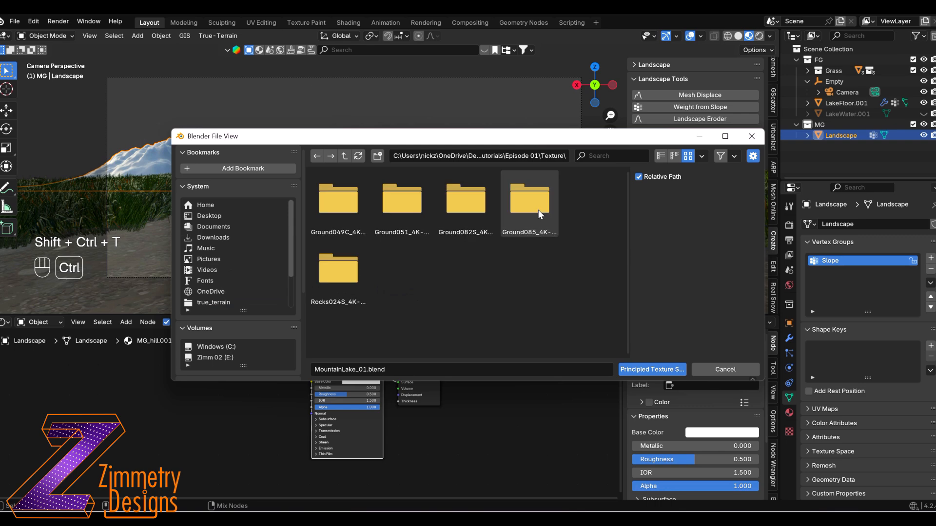
double_click(465, 198)
key("a")
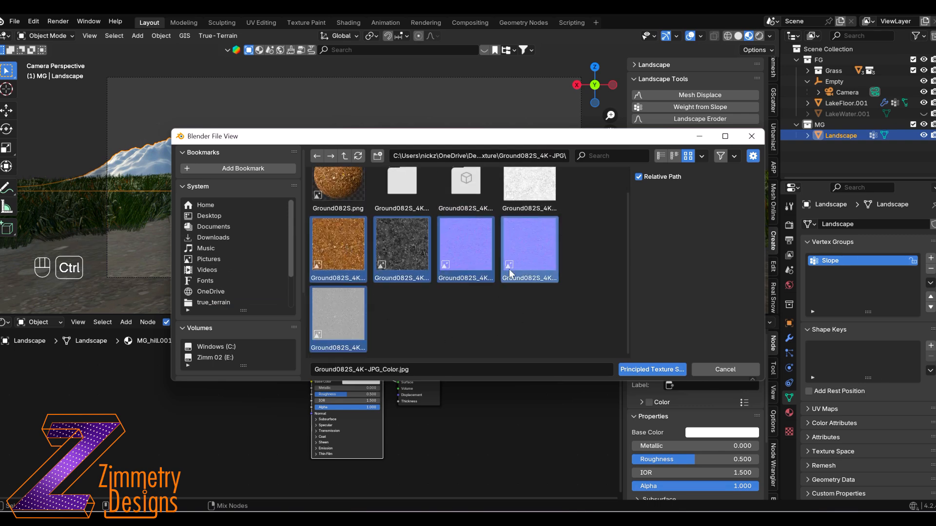
left_click(651, 370)
Move the Material Output clear of the texture setup and join the remaining nodes in a frame labelled "Ground 1"
left_click_drag(402, 375, 526, 378)
mouse_move(428, 404)
middle_mouse_down()
mouse_move(402, 400)
mouse_move(446, 403)
middle_mouse_up()
scroll(401, 401, "down", 6)
scroll(446, 403, "down", 3)
left_click_drag(188, 359, 406, 492)
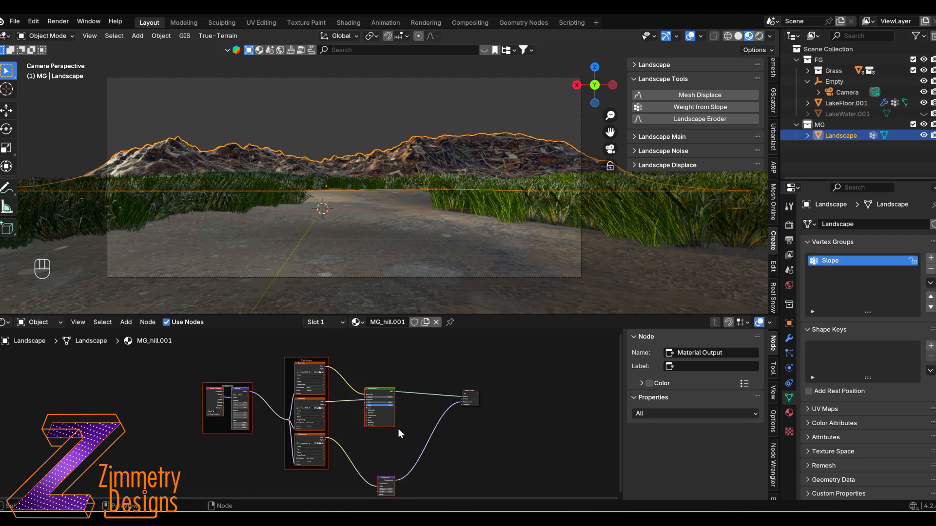
key("ctrl+j")
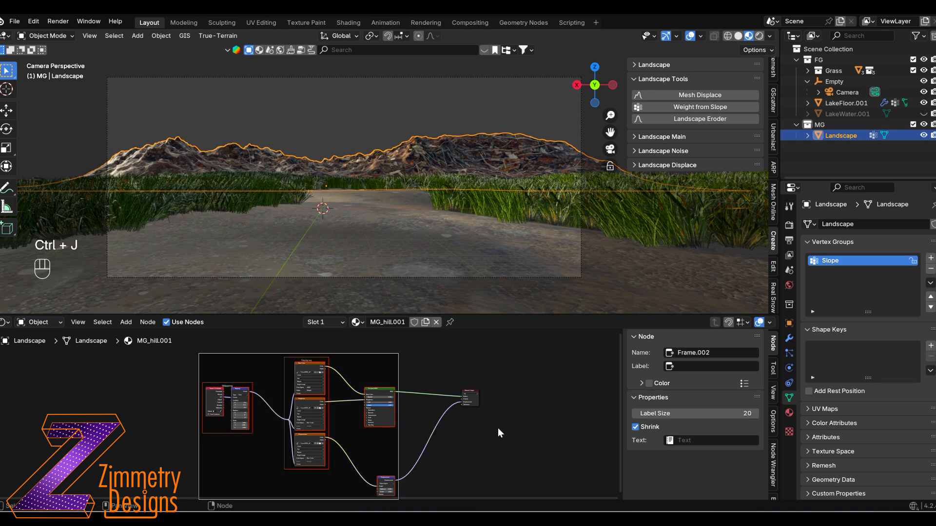
left_click(678, 371)
type("Ground")
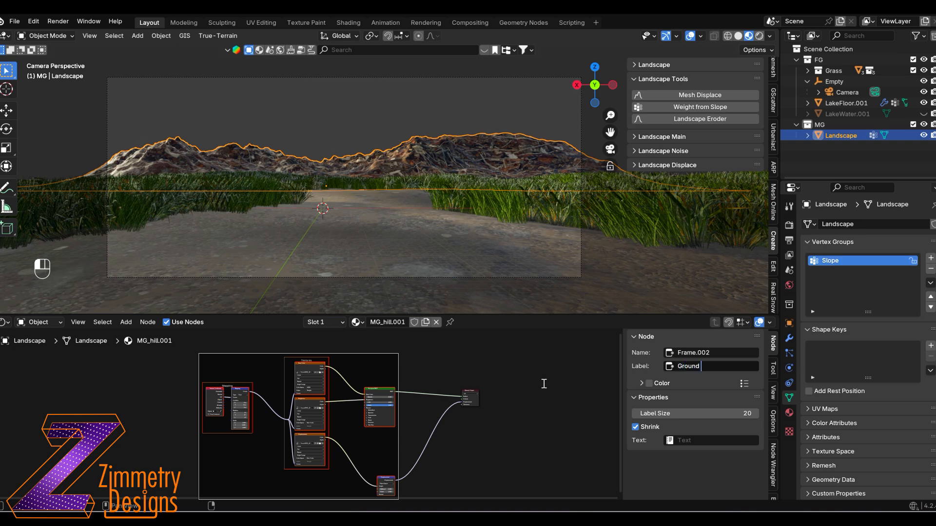
type(" 1")
key("Return")
Add a second Principled BSDF node above the Ground 1 frame
scroll(544, 384, "down", 2)
key("shift+a")
left_click(313, 379)
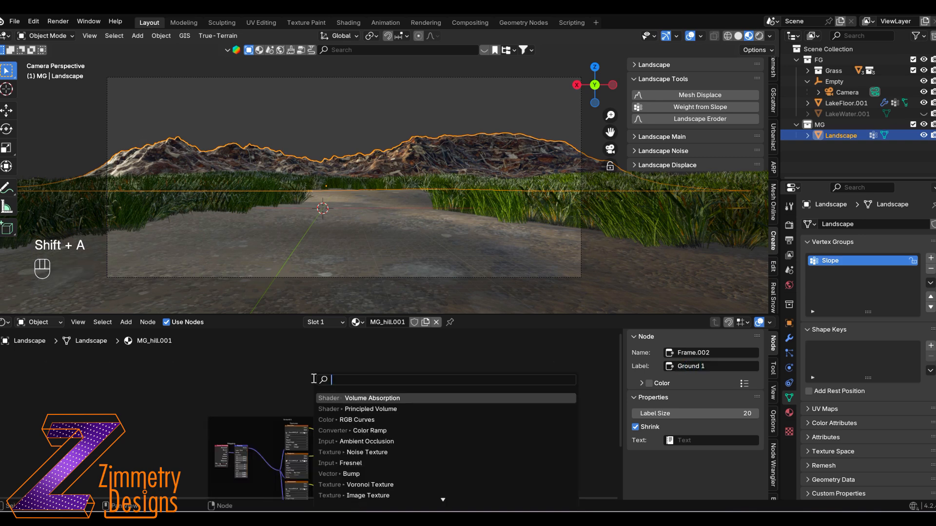
type("pri")
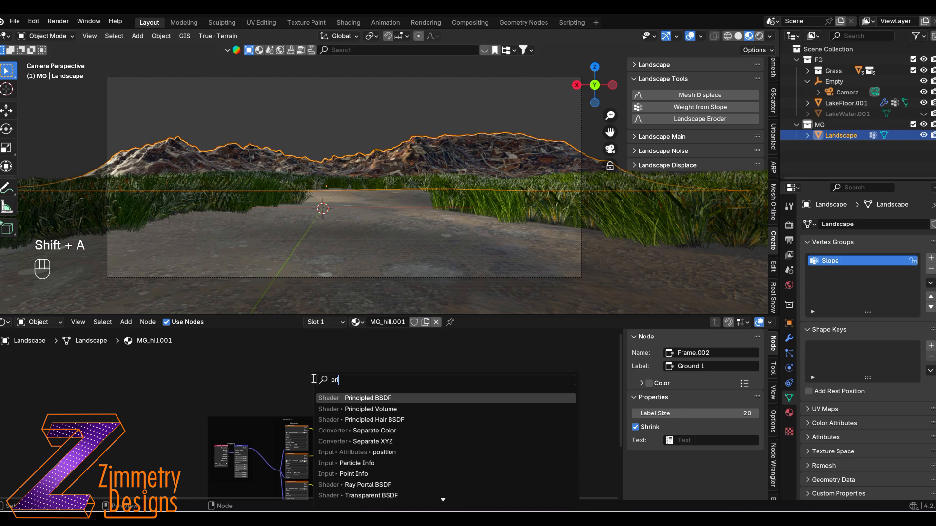
left_click(358, 397)
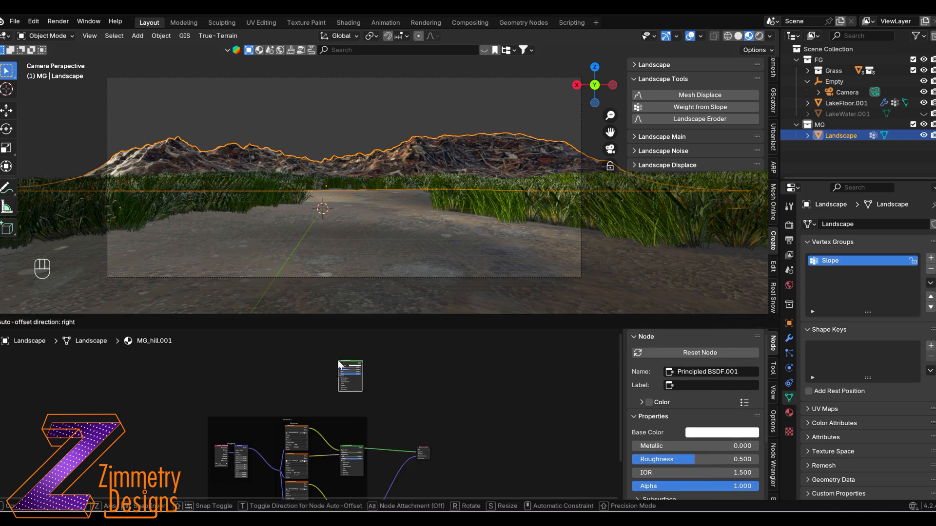
left_click(344, 368)
Load the Ground085_4K-JPG texture maps into the new Principled BSDF as a texture setup
key("ctrl+shift+t")
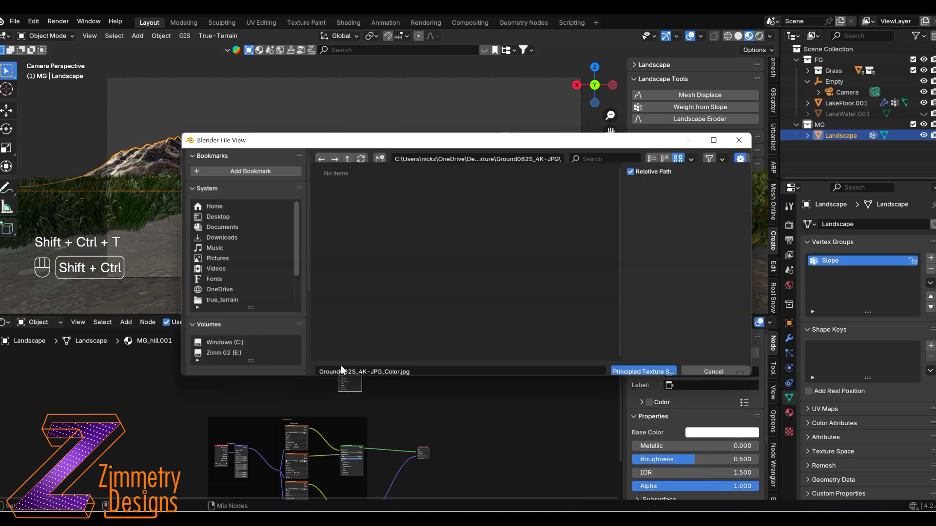
left_click(343, 157)
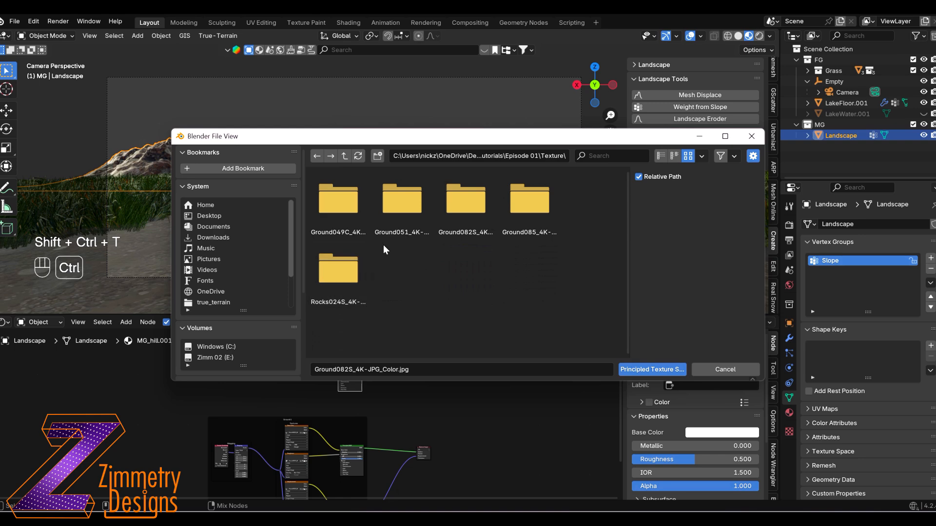
double_click(533, 215)
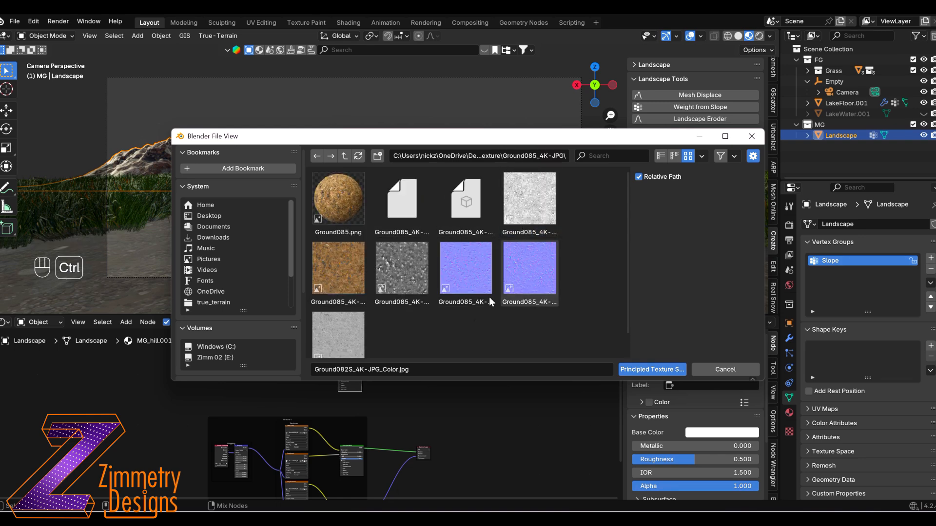
left_click(352, 276)
key("Return")
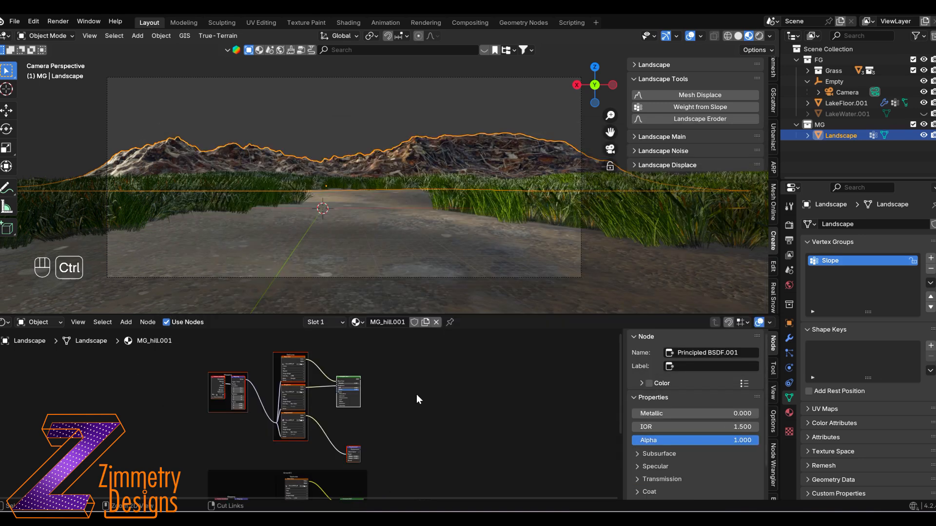
Frame the Ground085 nodes and blend the two Principled BSDFs through a Mix Shader
key("ctrl+j")
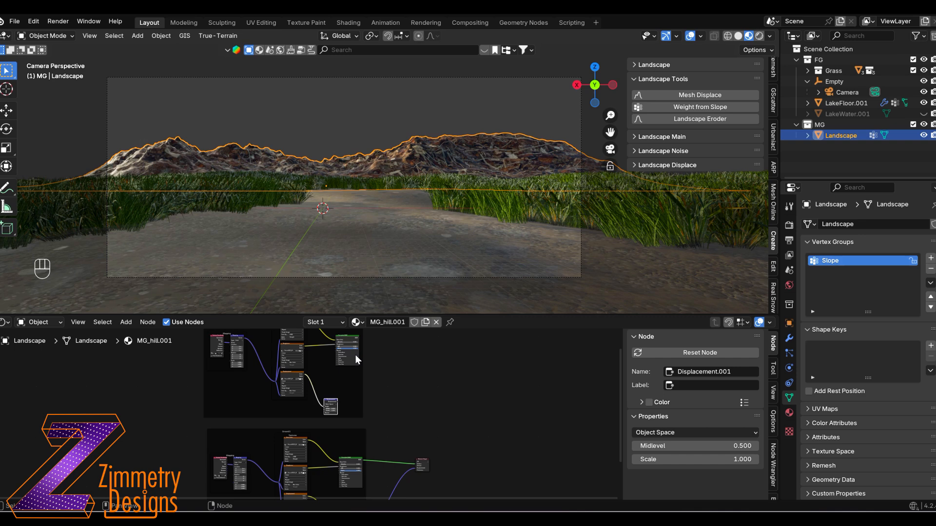
key("shift+ctrl")
left_click(359, 446, "ctrl+shift")
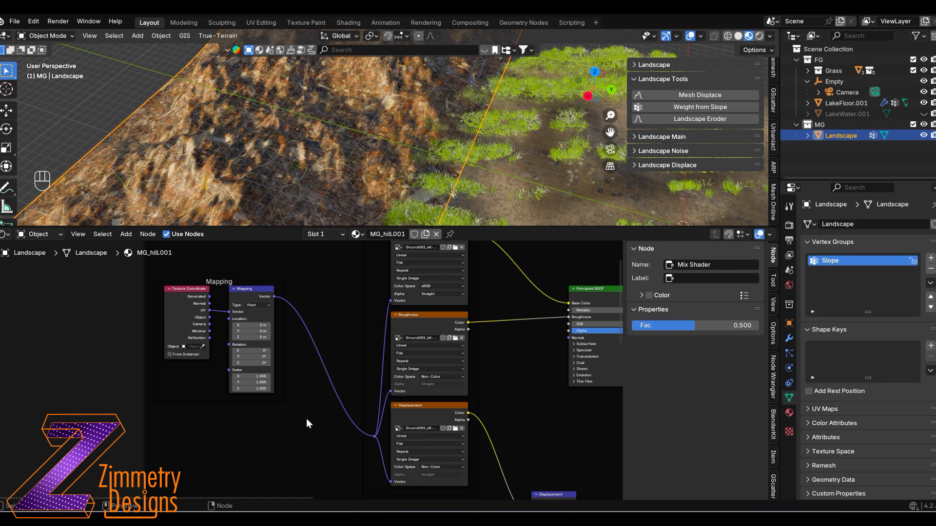
Set the Mapping scale of the Ground 1 textures to 25.1 on all axes and return to the camera view
middle_click_drag(307, 423, 272, 410)
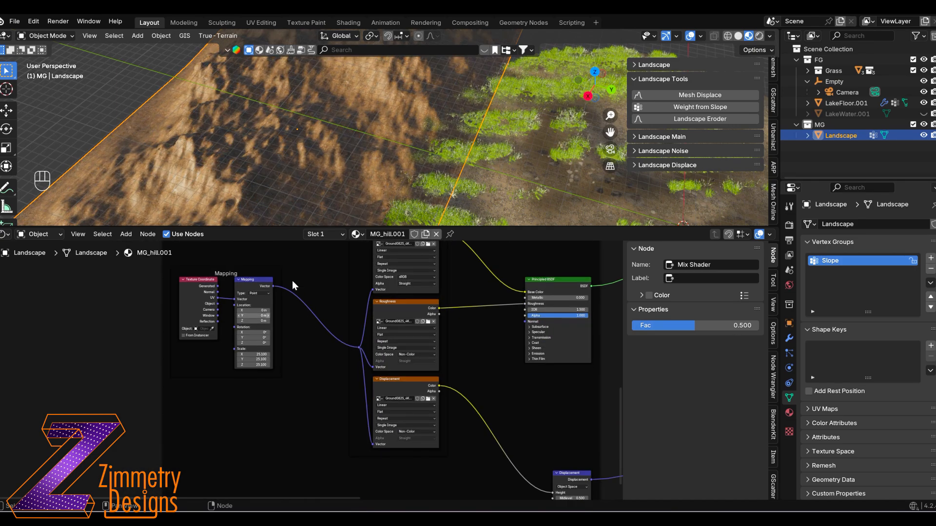
key("KP_0")
key("KP_0")
middle_click_drag(398, 190, 321, 291, "shift")
scroll(384, 193, "down", 8)
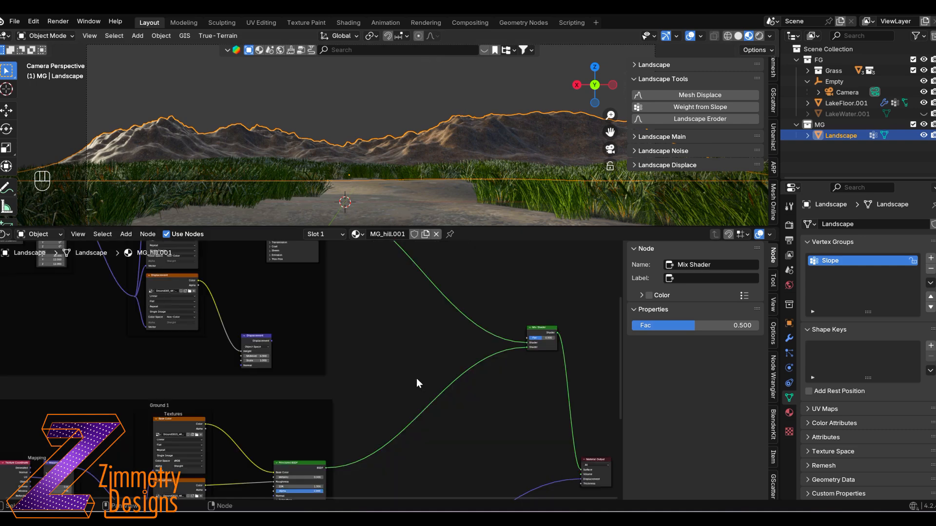
Add a Noise Texture node between the ground frames and the Mix Shader, with Mapping and Texture Coordinate nodes feeding it
middle_click_drag(413, 357, 336, 339, "shift")
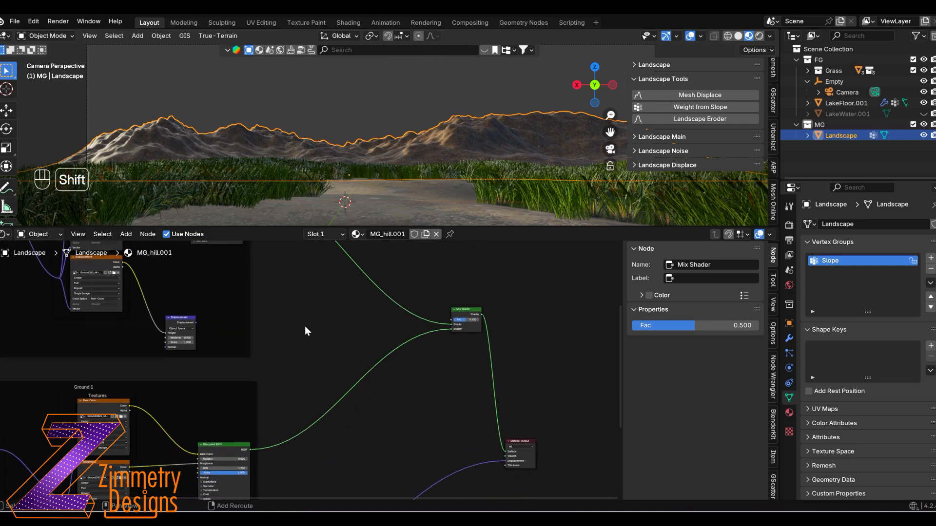
key("shift+a")
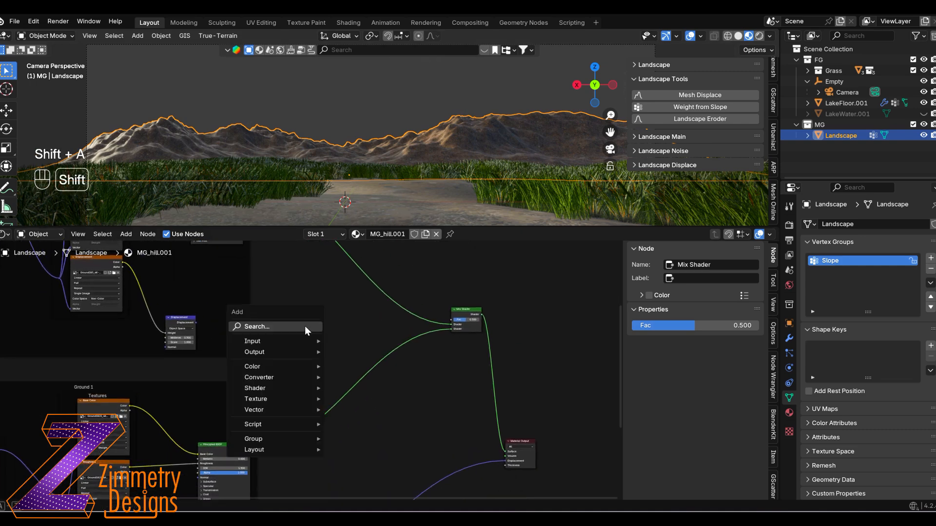
left_click(270, 327)
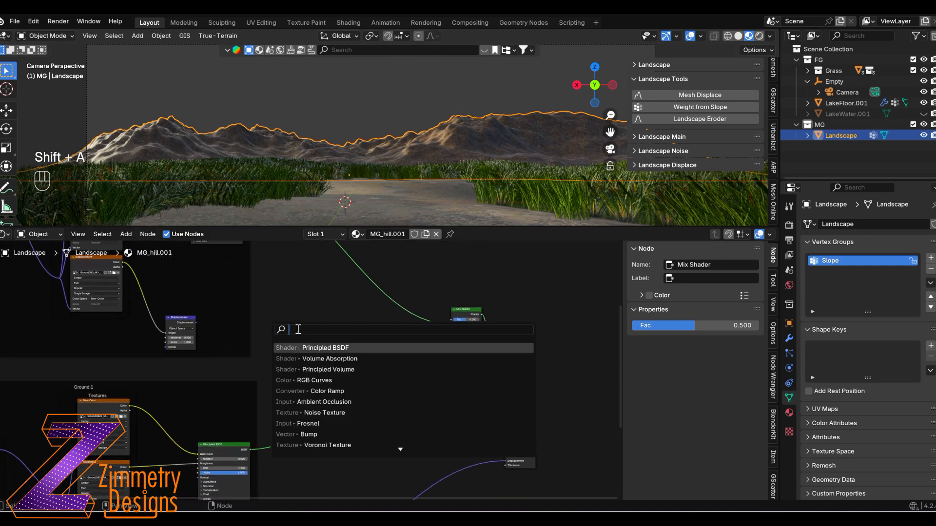
left_click(321, 413)
left_click(323, 316)
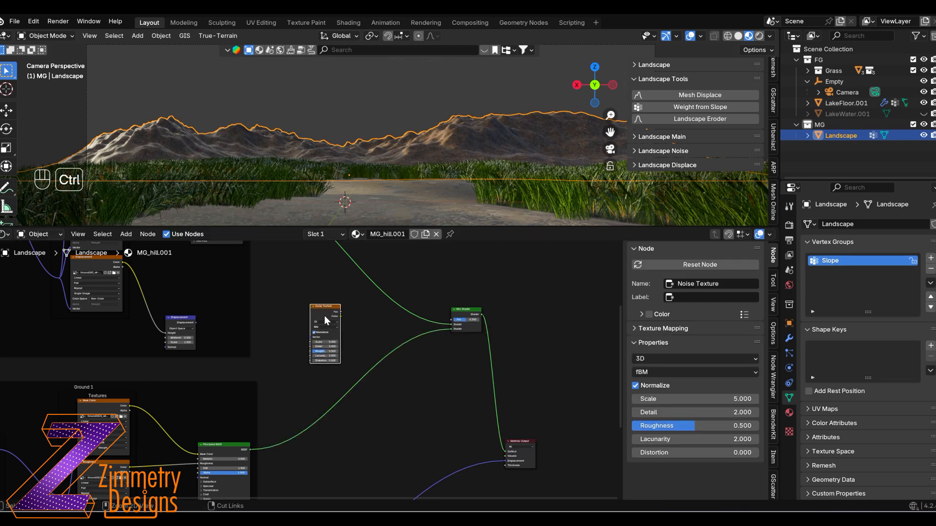
key("ctrl+t")
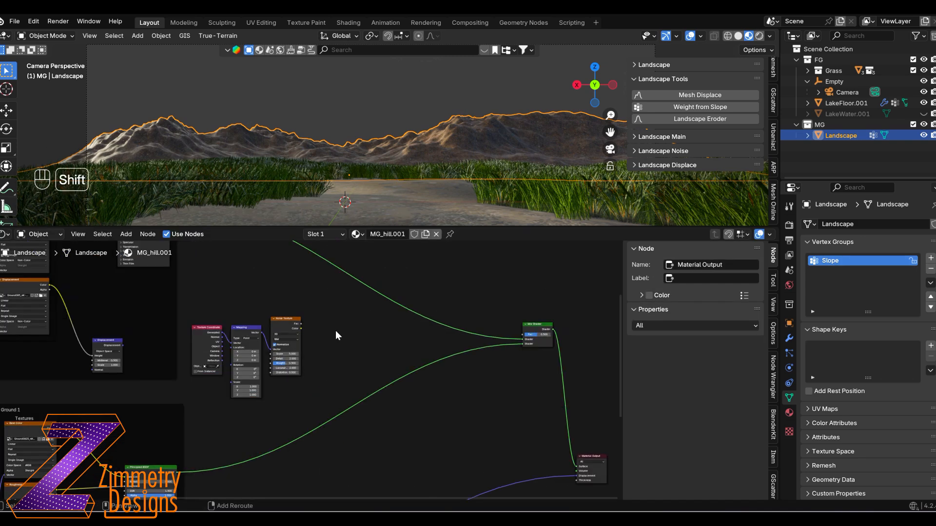
Add a Color Ramp node fed by the Noise Texture's Fac output
key("shift+a")
left_click(333, 328)
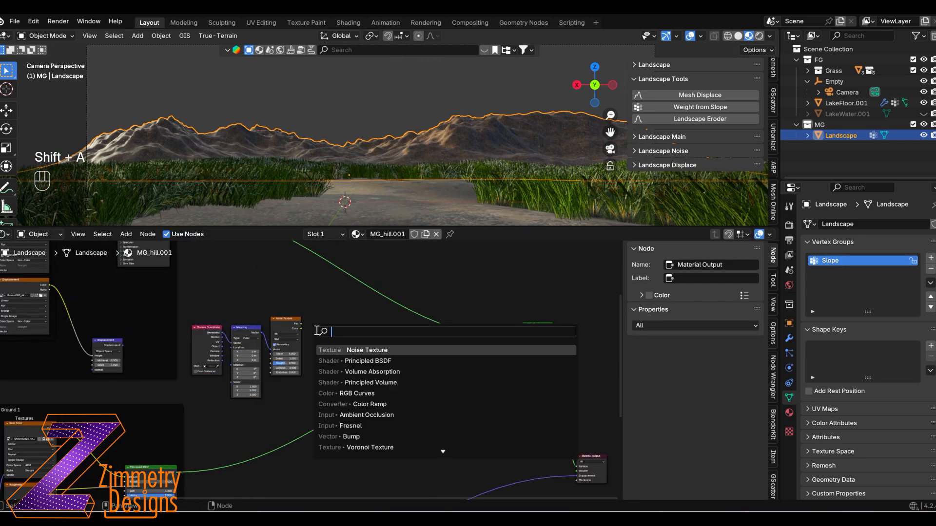
left_click(358, 404)
left_click(376, 401)
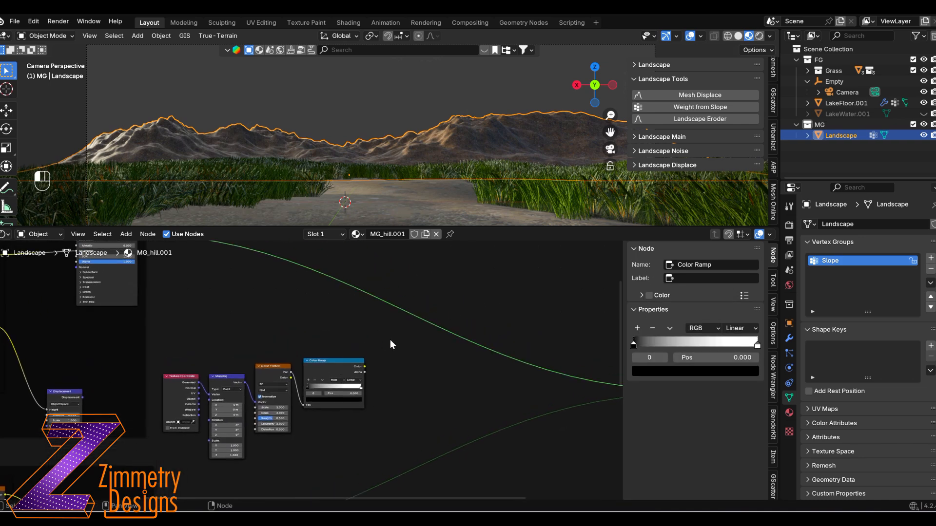
Duplicate the Color Ramp node and place the copy above the original
left_click(327, 363)
key("shift+d")
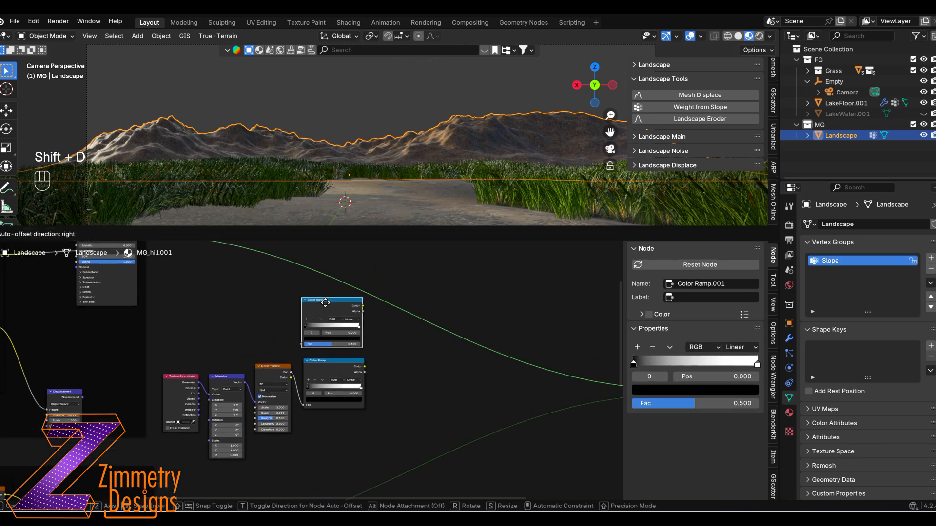
left_click(329, 301)
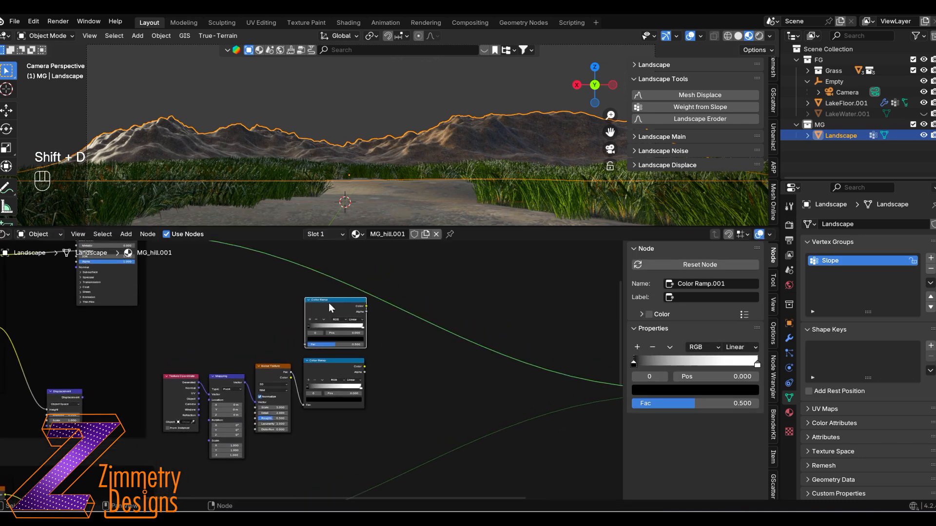
Preview the noise-driven Color Ramp on the landscape, moving its black stop to 0.535 and its white stop to about 0.75
left_click(330, 369, "ctrl+shift")
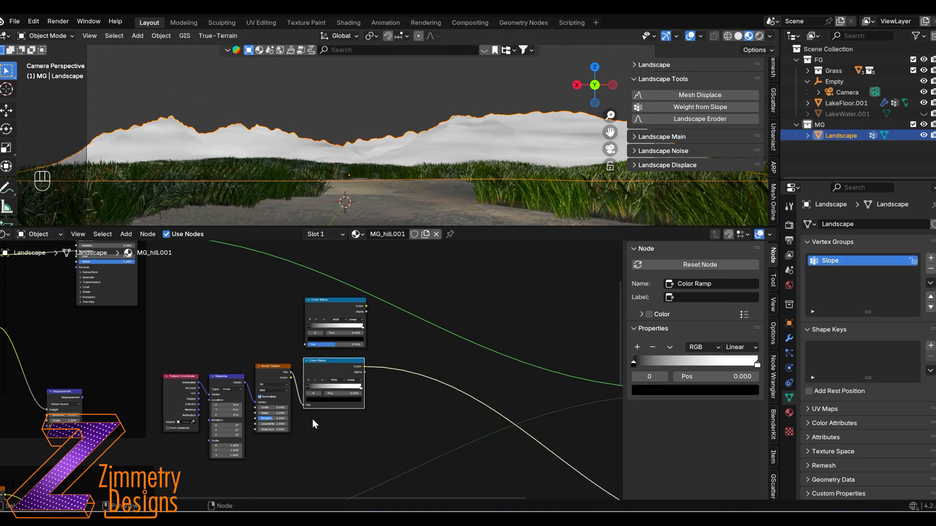
scroll(312, 419, "up", 4)
left_click_drag(301, 345, 355, 350)
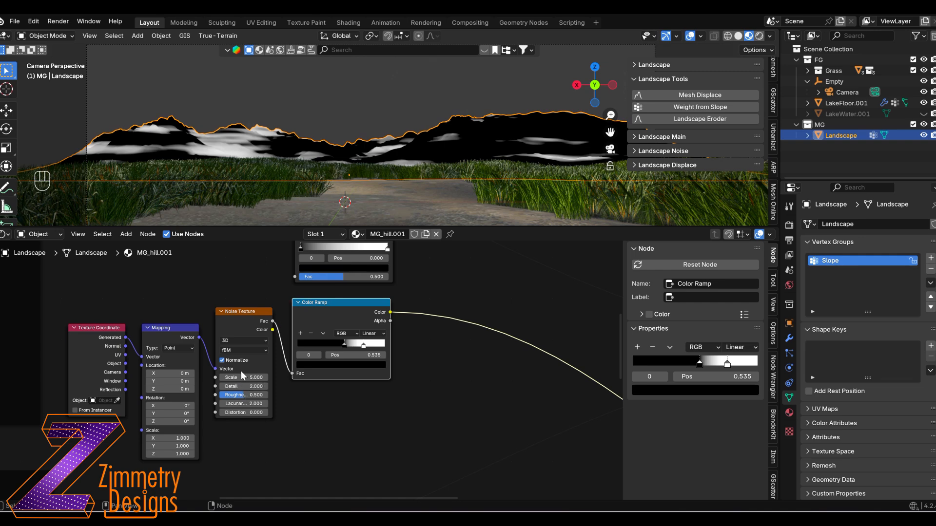
Refine the noise mask with noise scale 10, mapping scale X 1.69 and Y 1.28, and the Color Ramp's black stop at 0.556
left_click(239, 377)
type("10")
key("Return")
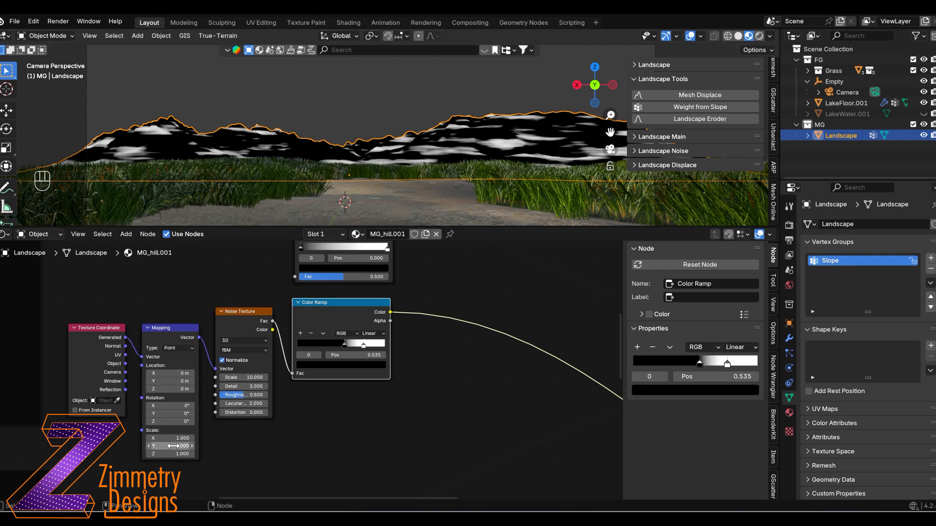
scroll(217, 457, "up", 3)
left_click_drag(214, 377, 229, 377)
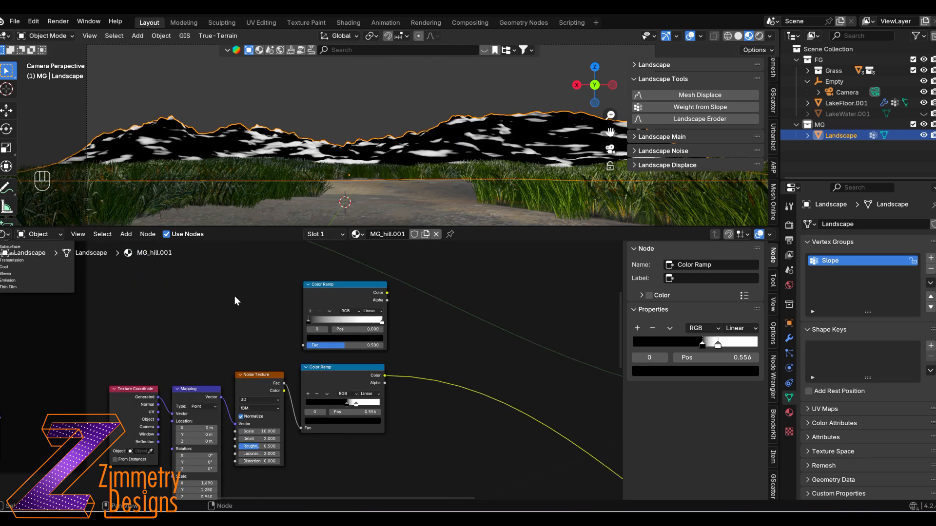
Add an Attribute node and connect its Color output to the upper Color Ramp's Fac input
key("shift+a")
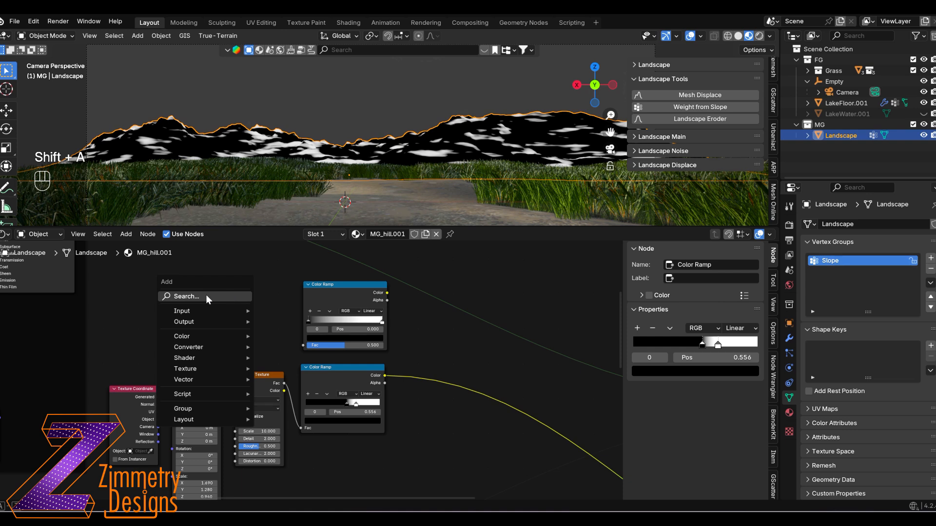
left_click(185, 296)
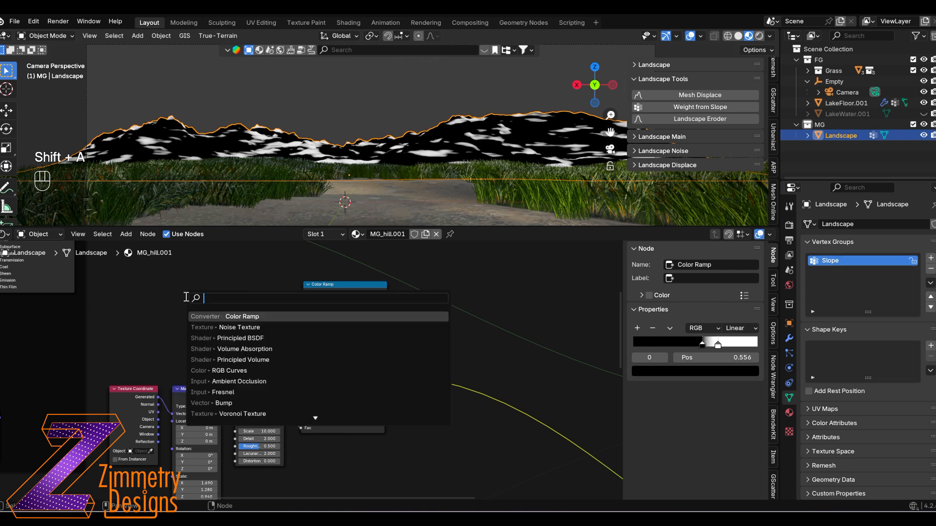
type("att")
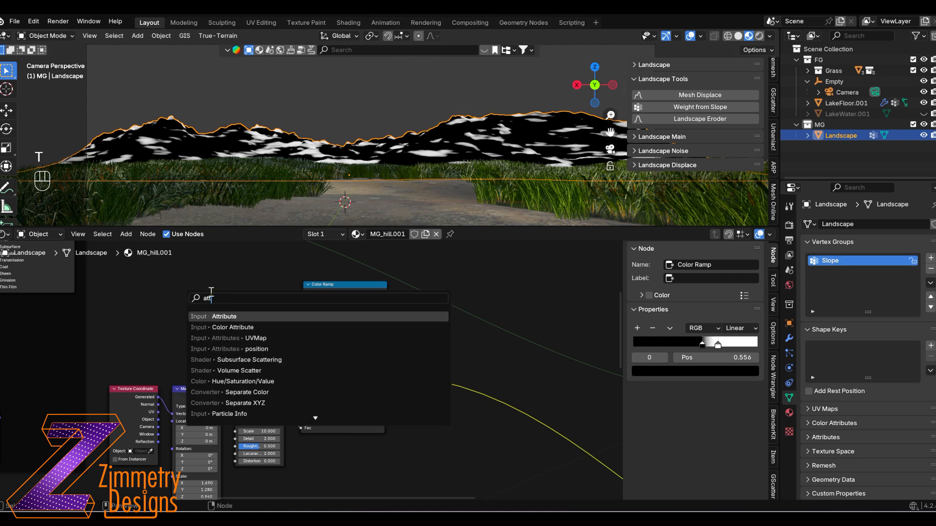
left_click(216, 317)
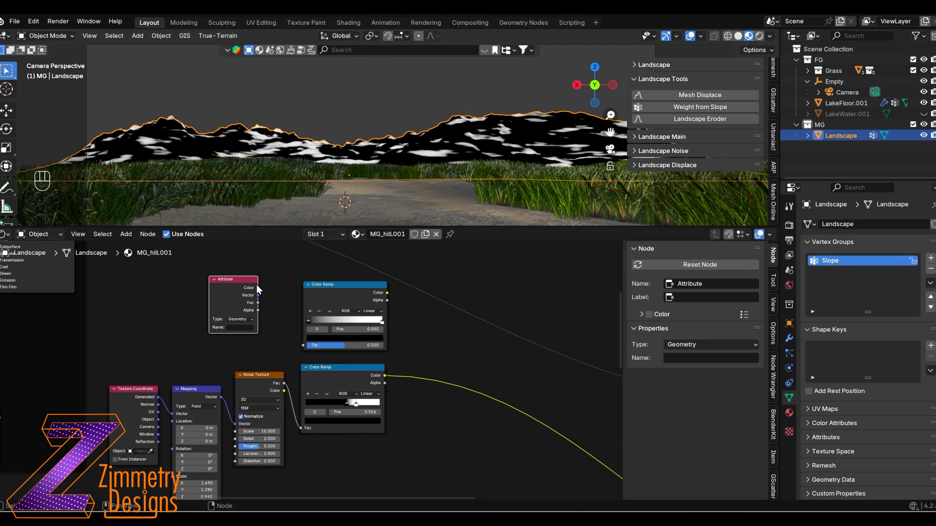
left_click_drag(257, 288, 279, 288)
left_click_drag(294, 337, 299, 345)
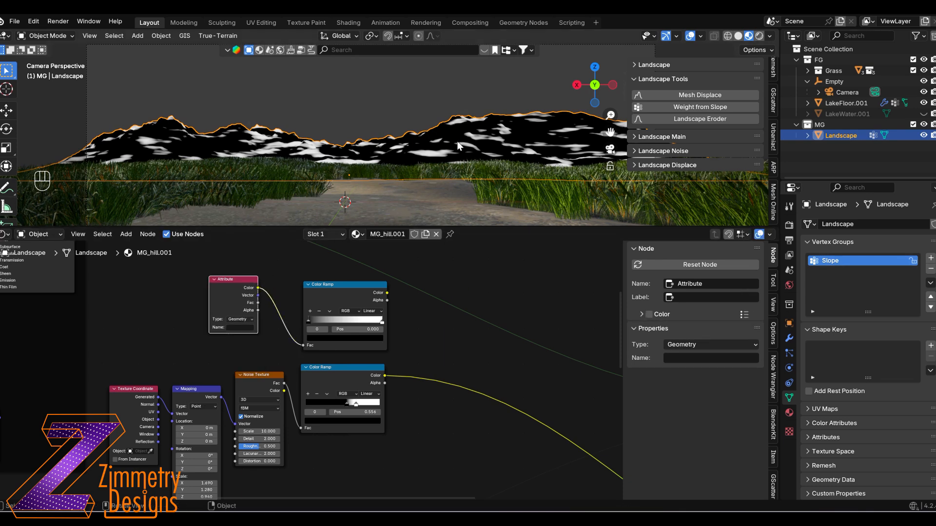
Convert the Landscape's Slope vertex weights to vertex colors in Vertex Paint mode and return to Object Mode
key("Tab")
key("Tab")
left_click(376, 101)
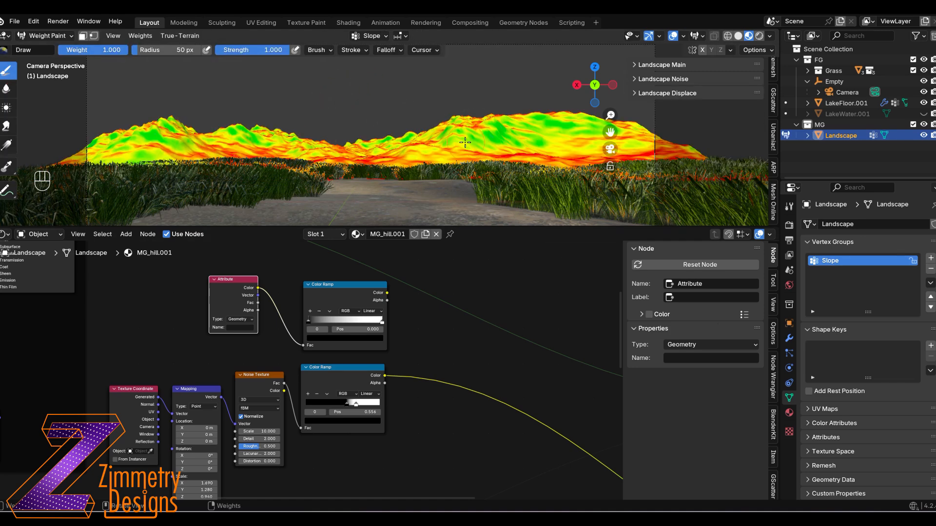
key("Tab")
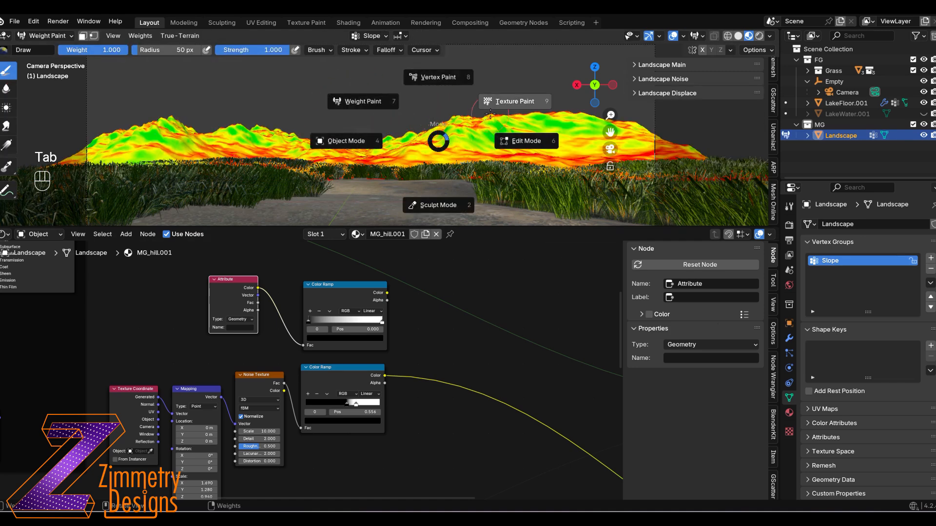
left_click(438, 77)
left_click(133, 36)
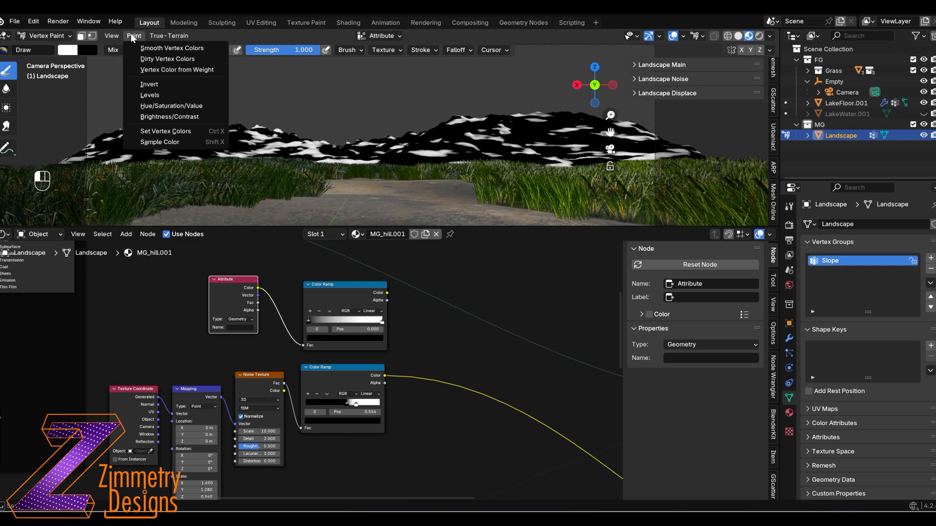
left_click(194, 70)
key("ctrl+Tab")
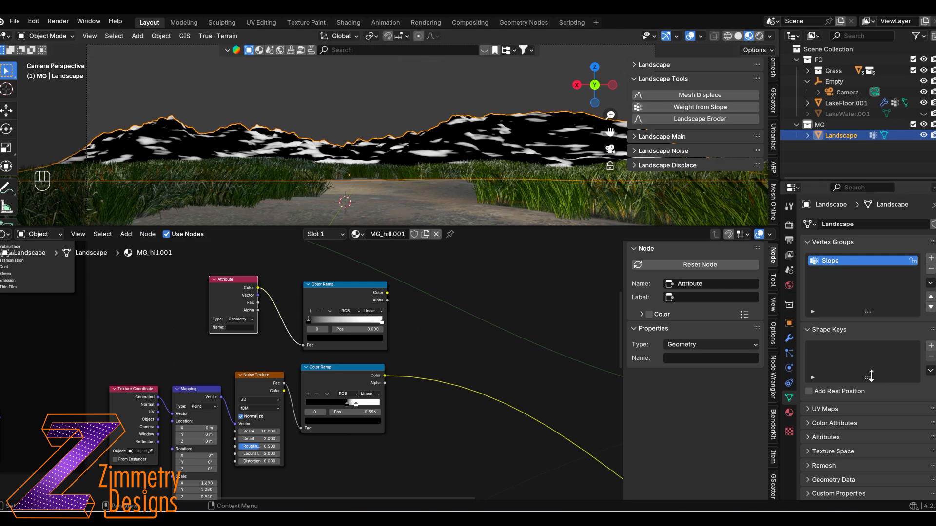
Enter Slope as the attribute name in the Attribute node
left_click(241, 327)
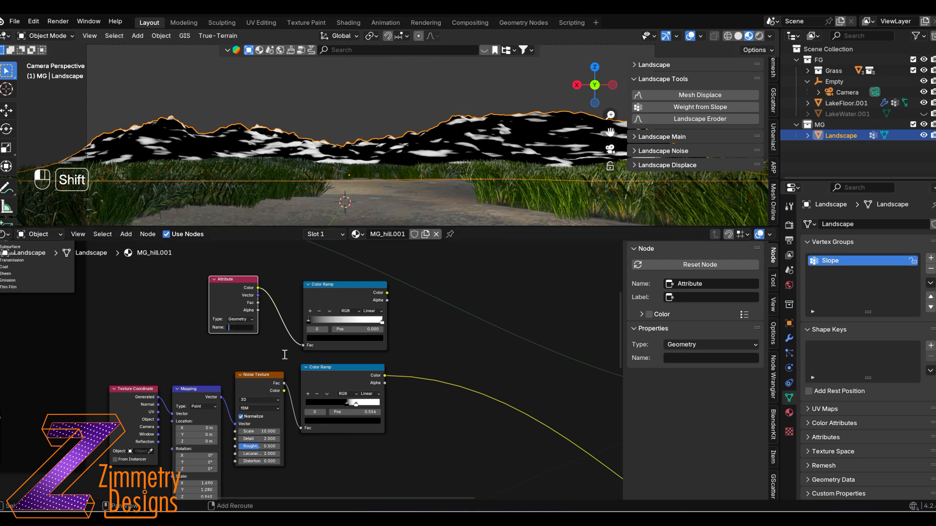
type("Slope")
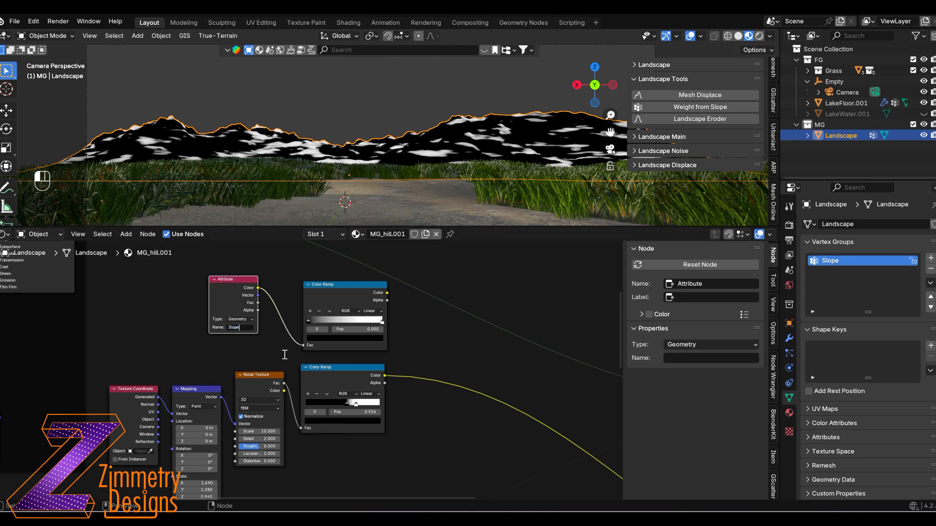
key("Return")
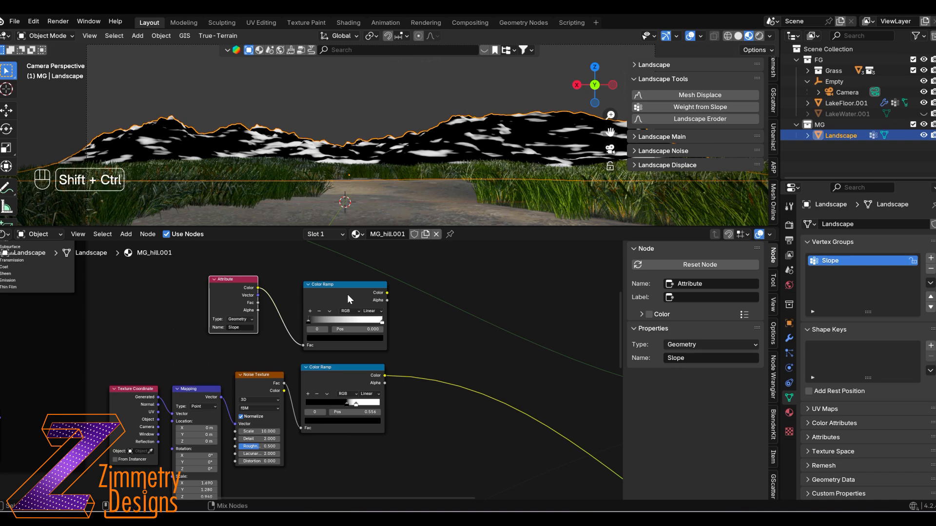
Combine both Color Ramps with a Mix node set to Add, and tighten the upper ramp's stops with the white one at 0.779
right_click_drag(347, 295, 345, 392, "ctrl+shift")
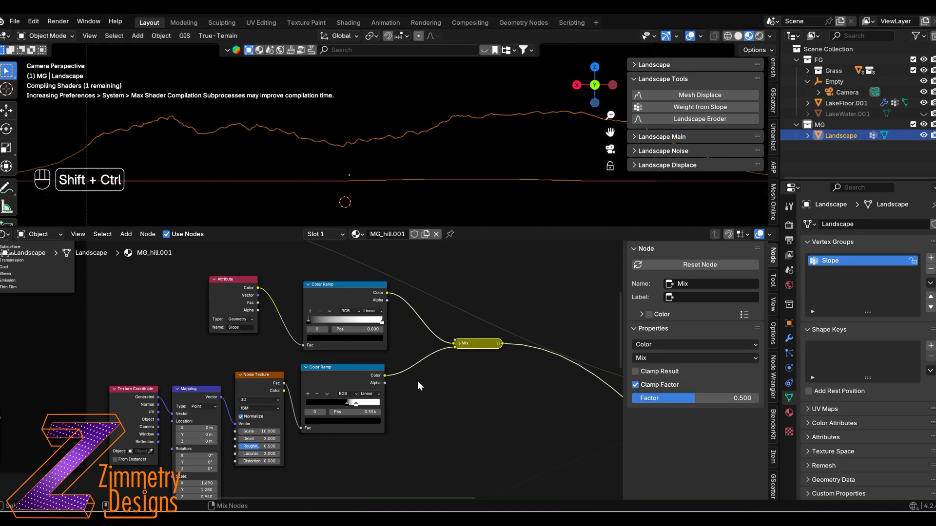
middle_click_drag(536, 389, 443, 370)
left_click(370, 344)
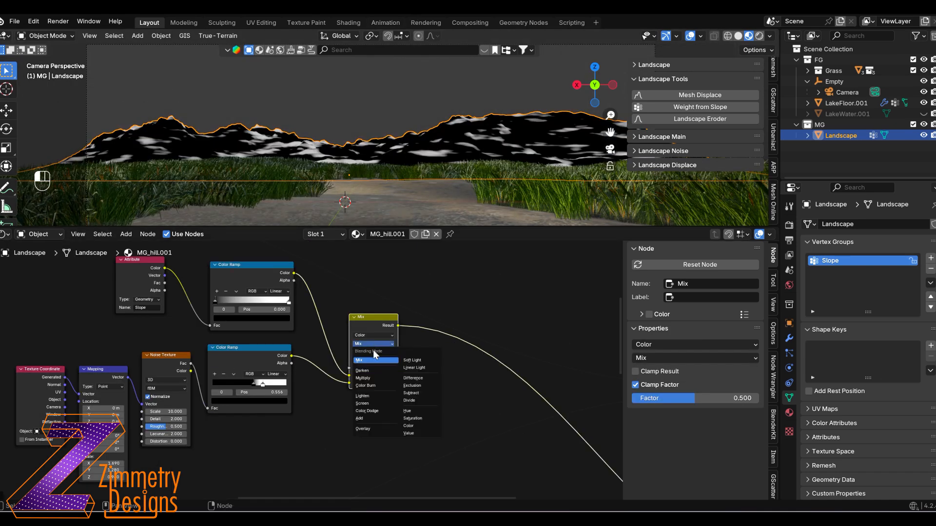
left_click(369, 418)
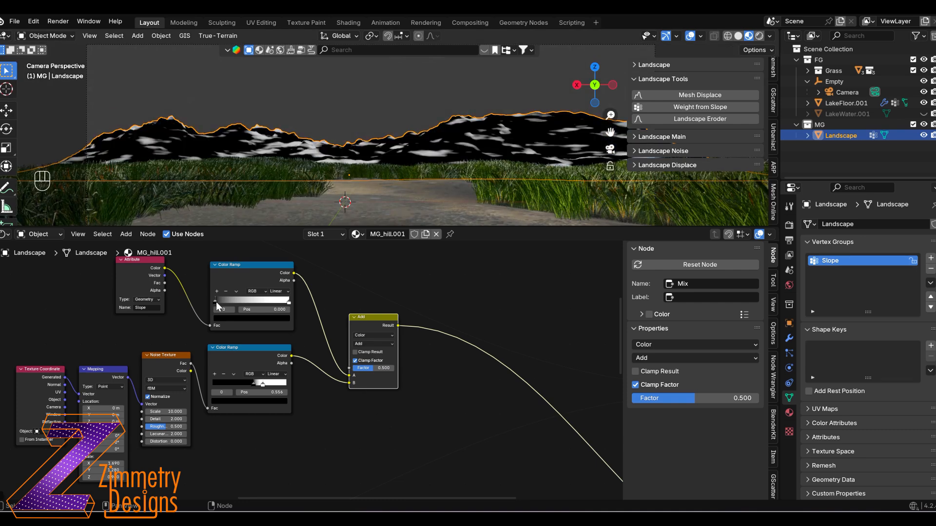
left_click_drag(233, 302, 263, 303)
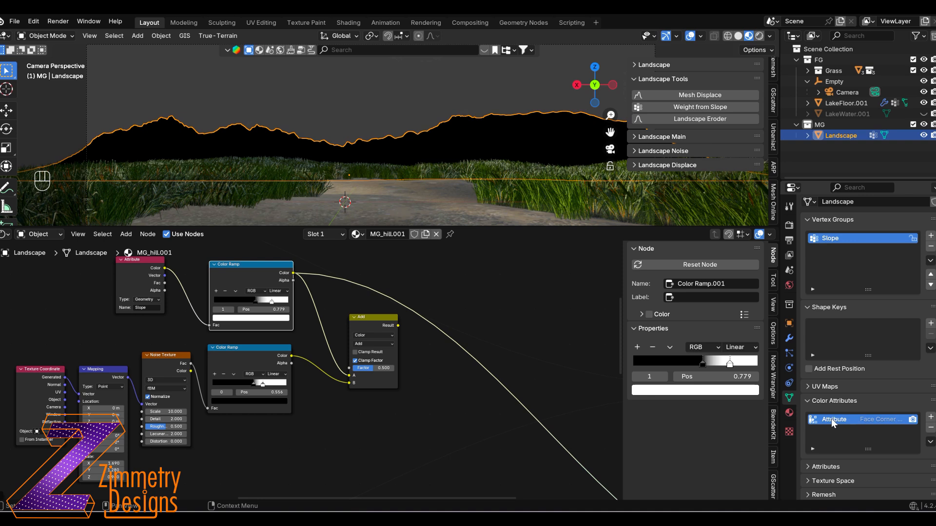
Rename the Landscape's color attribute to slope and match that lowercase name in the Attribute node
double_click(831, 419)
type("slope")
key("Return")
left_click(138, 309)
key("Home")
type("s")
key("Return")
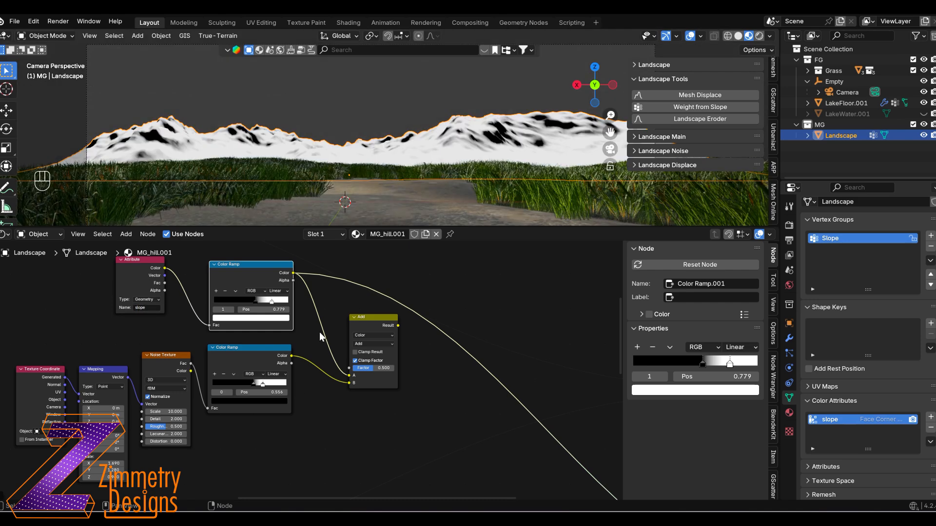
Set the upper ramp's black stop to 0.647 and the Add factor to 1, feeding the result into the output-connected Mix Shader's factor
left_click_drag(255, 301, 259, 302)
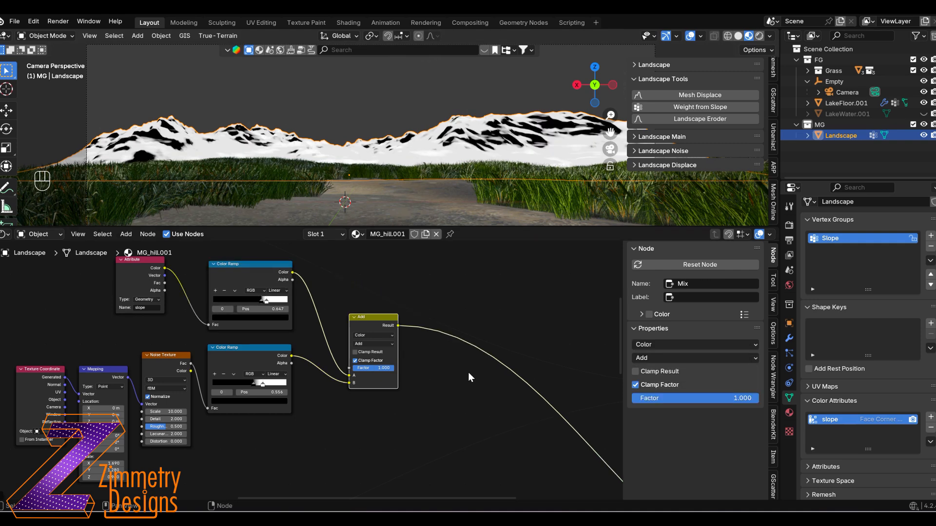
scroll(467, 383, "down", 2)
middle_click_drag(439, 390, 226, 324)
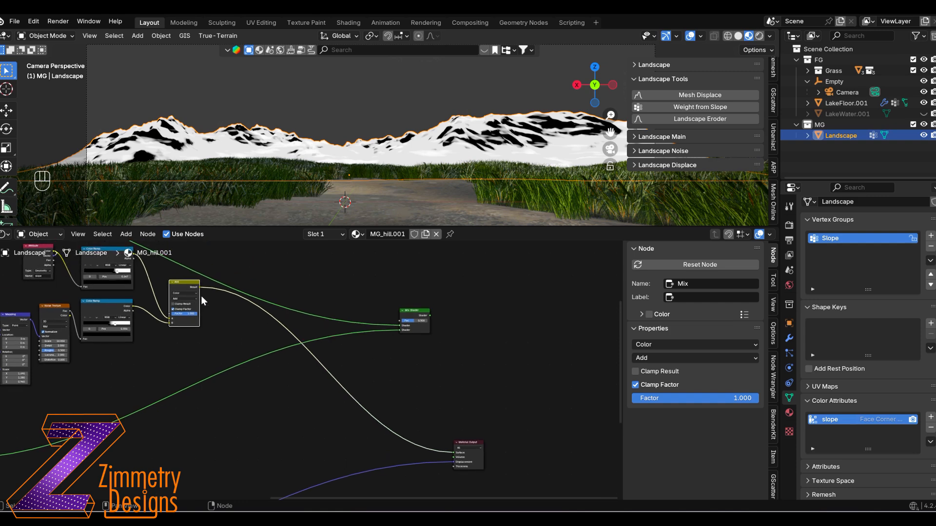
left_click_drag(200, 287, 400, 321)
left_click(420, 320, "ctrl+shift")
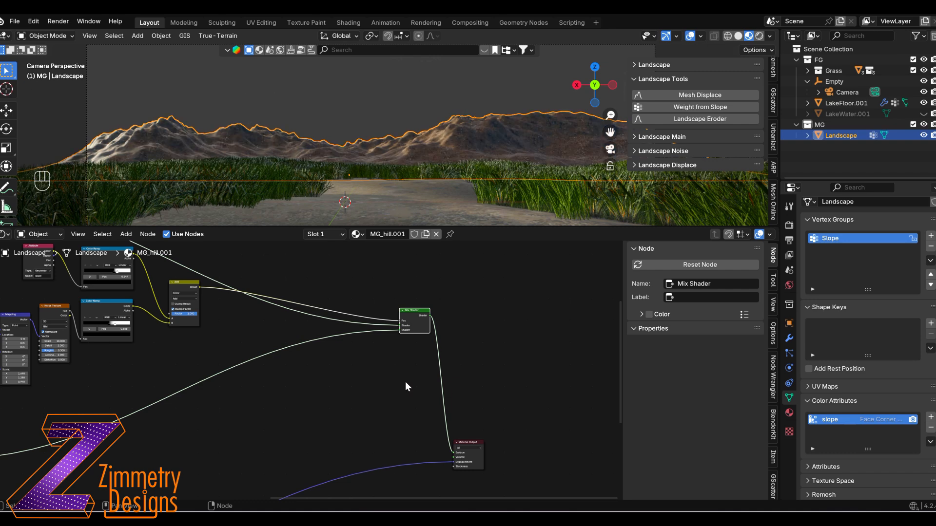
Switch the viewport to solid shading and put the Landscape into Weight Paint mode
middle_click_drag(370, 171, 568, 169, "shift")
scroll(212, 155, "down", 5)
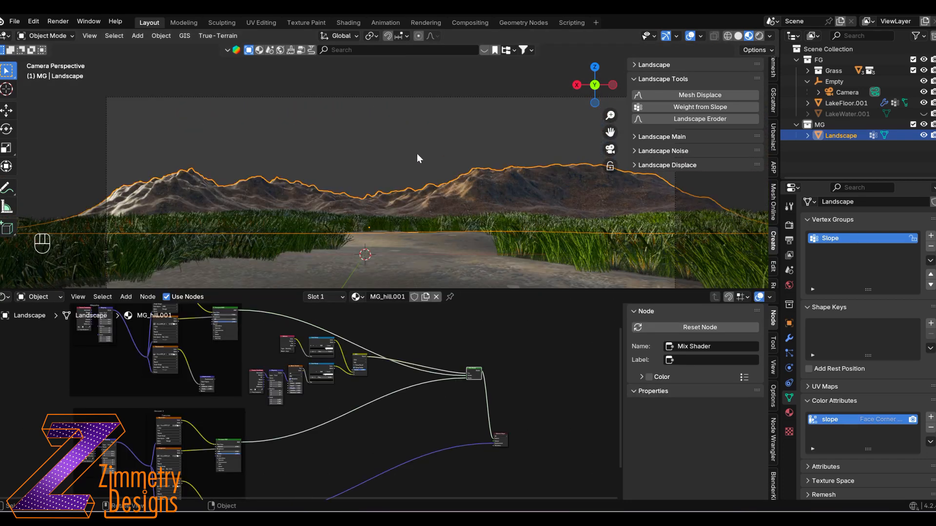
left_click(413, 154)
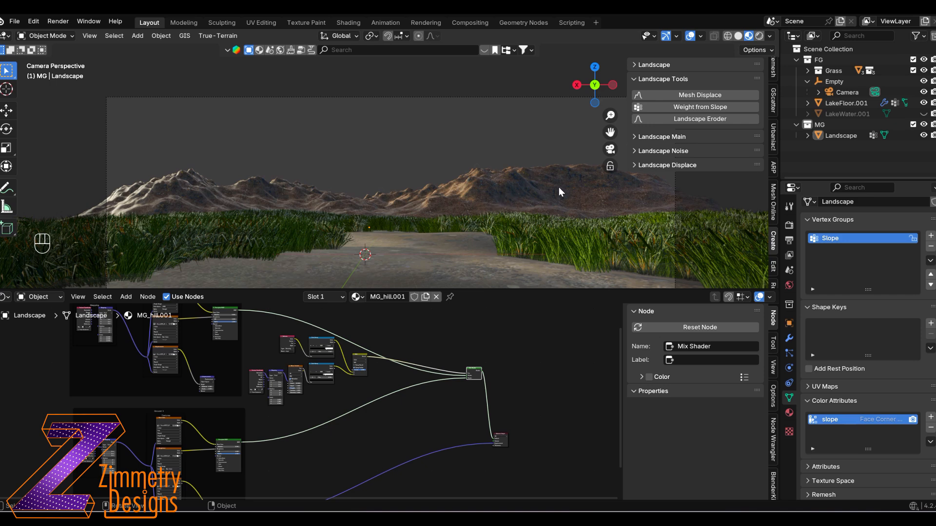
left_click(522, 188)
left_click(737, 35)
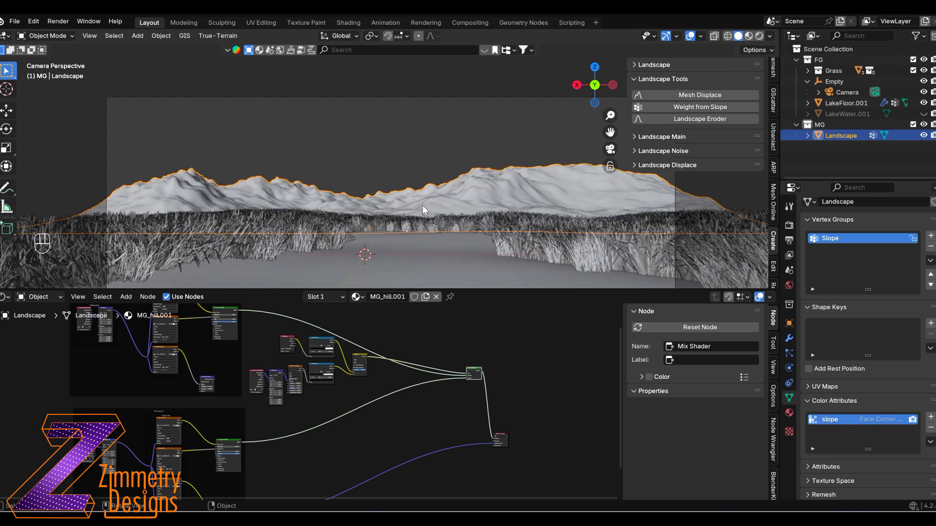
key("Tab")
left_click(345, 165)
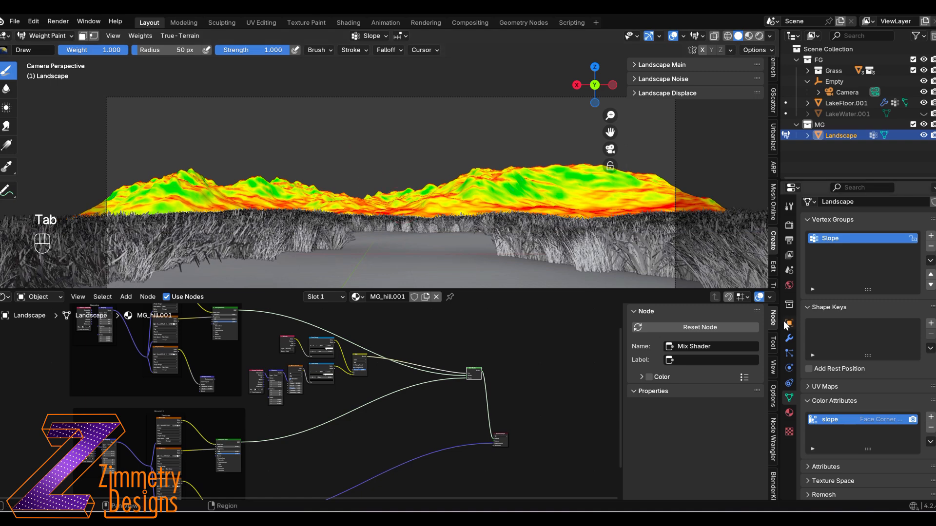
Add two vertex groups named Grass and Trees to the Landscape, keeping Grass active
left_click(931, 236)
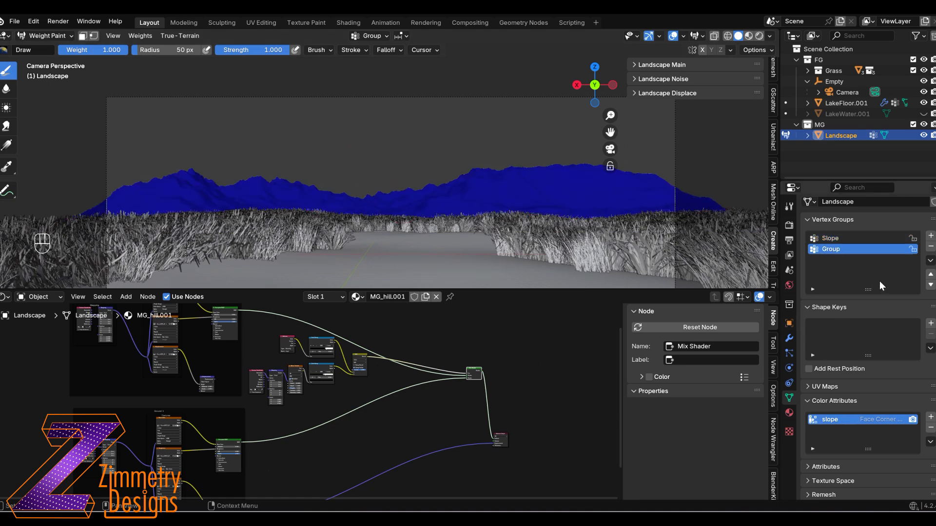
double_click(826, 250)
type("Grass")
key("Return")
left_click(930, 235)
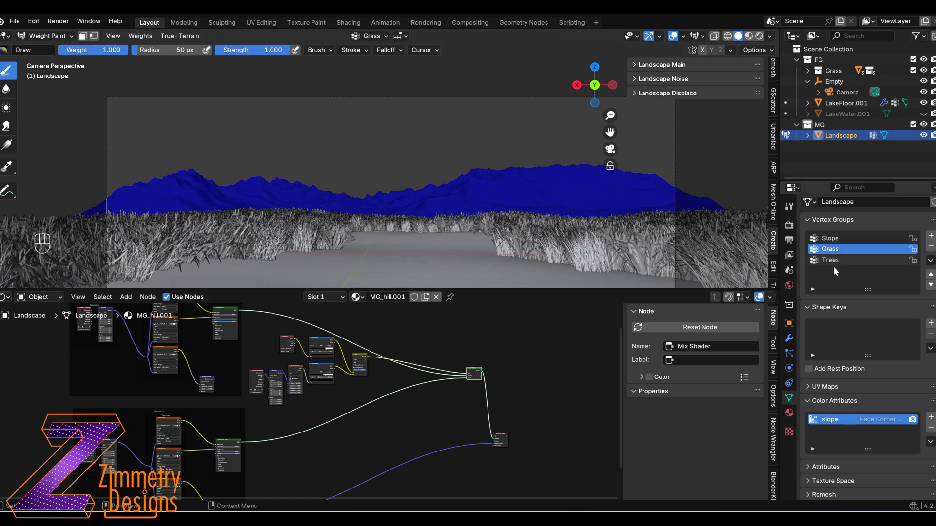
Paint patchy Grass weights across the hills with a 24 px brush and a stroke jitter of 0.8343
left_click(609, 518)
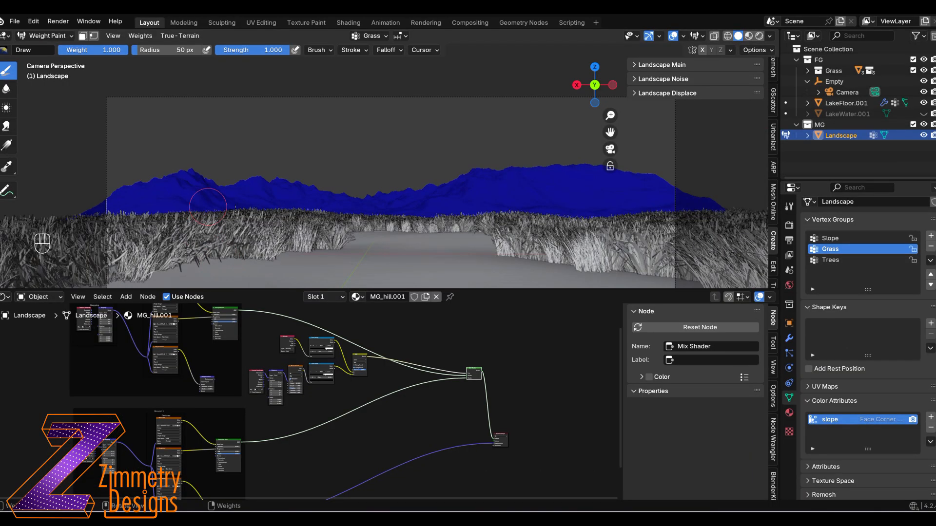
scroll(828, 408, "down", 3)
mouse_move(361, 198)
left_mouse_down()
mouse_move(138, 186)
mouse_move(371, 202)
mouse_move(468, 195)
mouse_move(541, 176)
mouse_move(380, 205)
mouse_move(644, 210)
left_mouse_up()
key("f")
left_click(365, 203)
left_click_drag(209, 184, 162, 169)
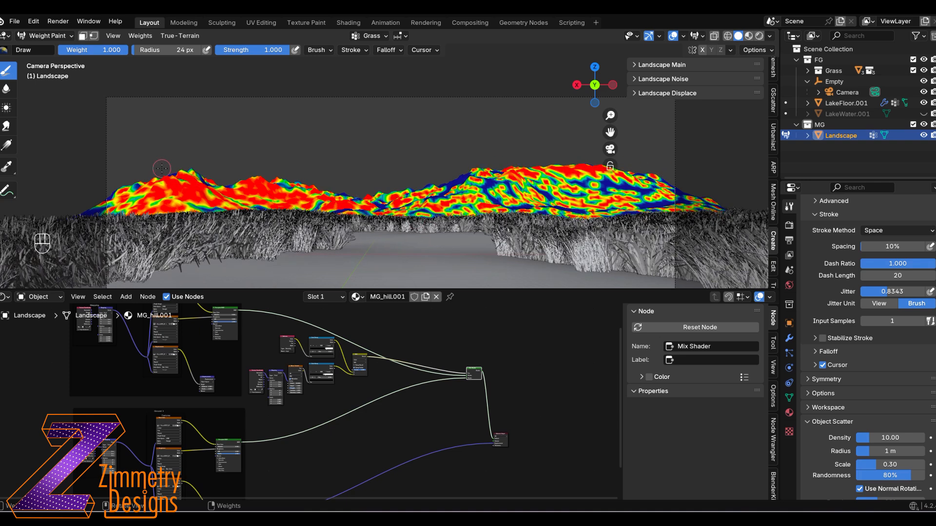
Erase Grass weights on the right-hand hill using a reduced brush weight and a stroke jitter of 0.6286
left_click_drag(111, 50, 58, 50)
left_click_drag(893, 291, 886, 291)
mouse_move(455, 192)
left_mouse_down()
mouse_move(670, 196)
mouse_move(468, 195)
mouse_move(657, 192)
left_mouse_up()
key("f")
left_click(634, 200)
Repaint Grass weights along the lower slopes of the right-hand hill at weight 1 with a 28 px brush
left_click_drag(64, 50, 127, 50)
key("f")
left_click_drag(682, 208, 444, 199)
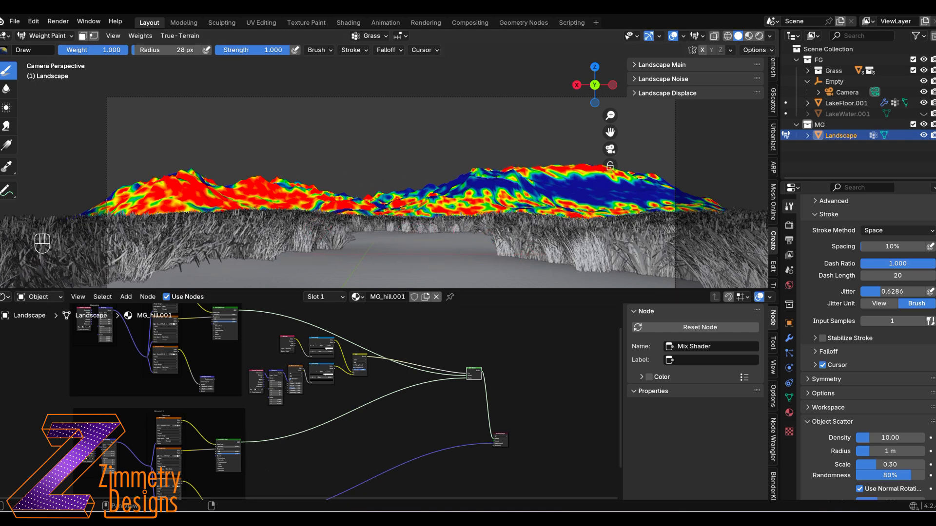
Paint Trees vertex group weights along the hill ridges and right-hand slope, and leave Weight Paint mode
left_click(714, 465)
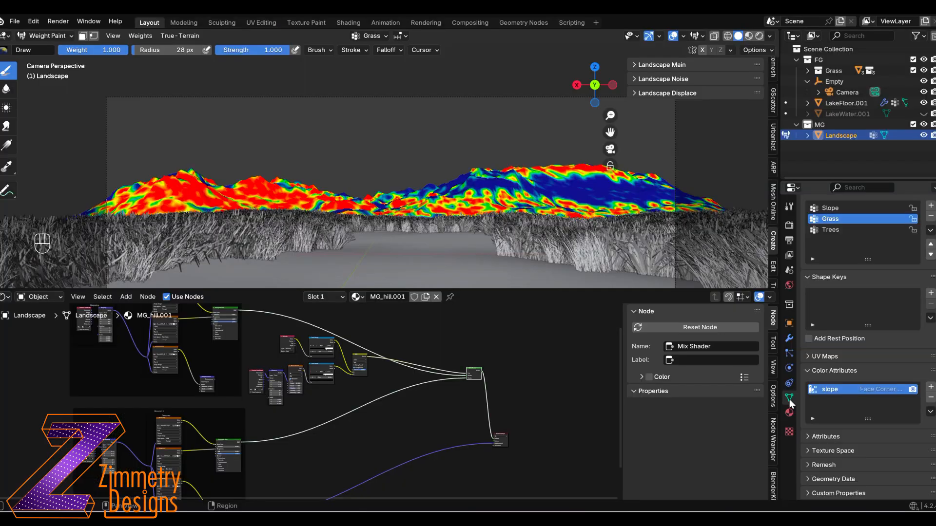
left_click(839, 230)
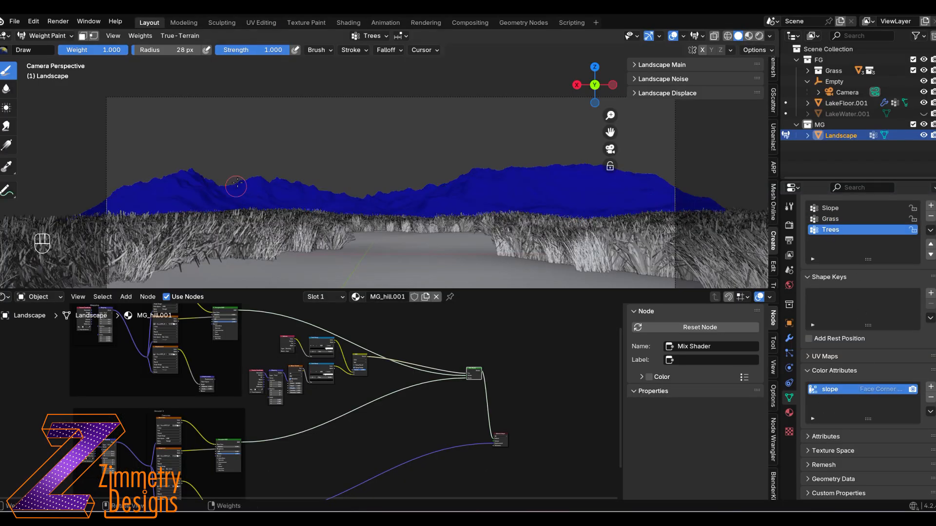
mouse_move(131, 185)
left_mouse_down()
mouse_move(448, 180)
mouse_move(702, 200)
mouse_move(566, 219)
mouse_move(175, 190)
mouse_move(588, 164)
left_mouse_up()
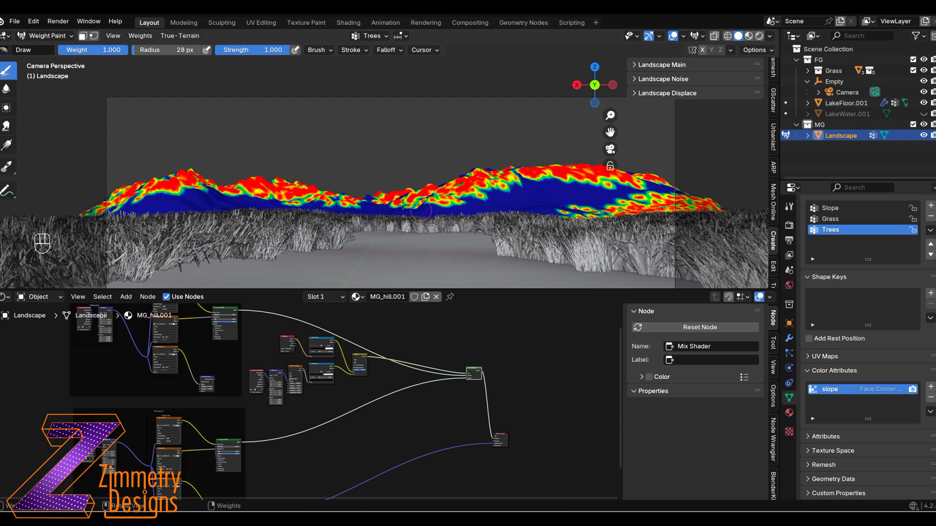
key("Tab")
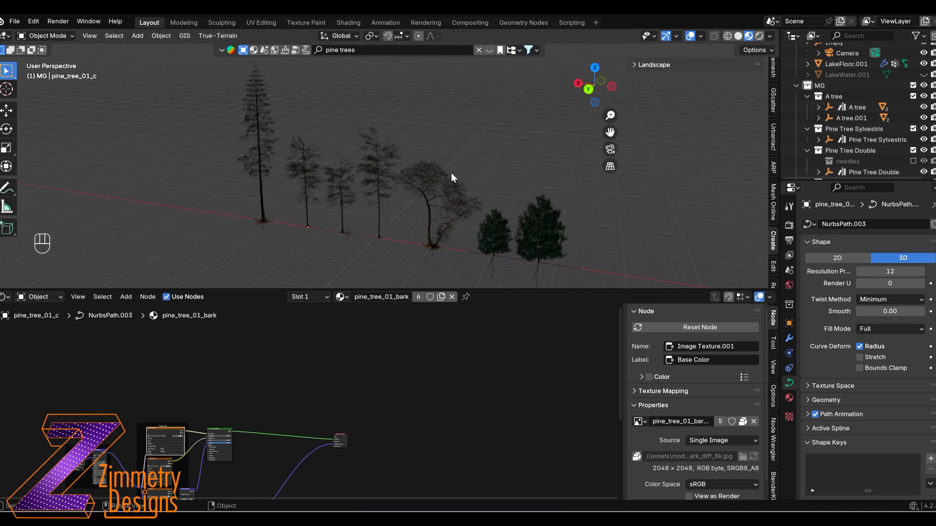
Inspect the row of pine tree models from another angle
middle_click_drag(451, 172, 422, 169)
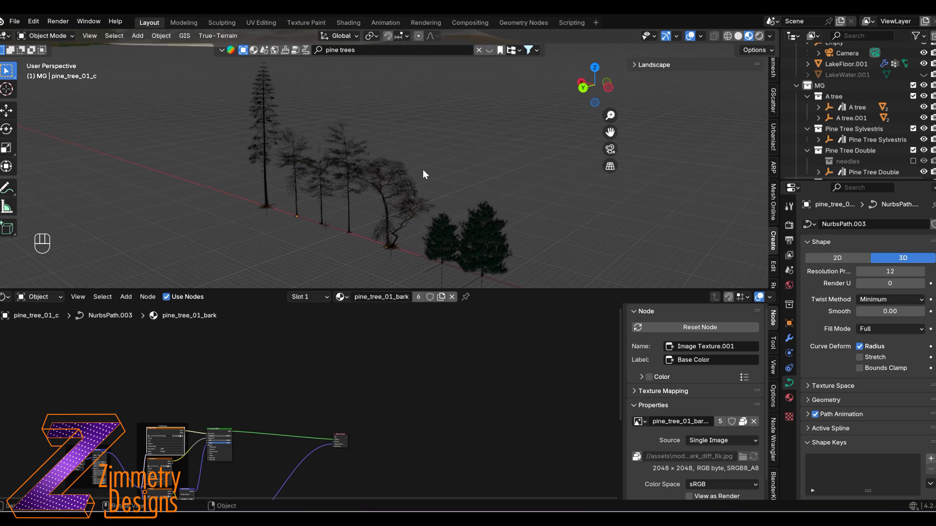
scroll(422, 169, "down", 3)
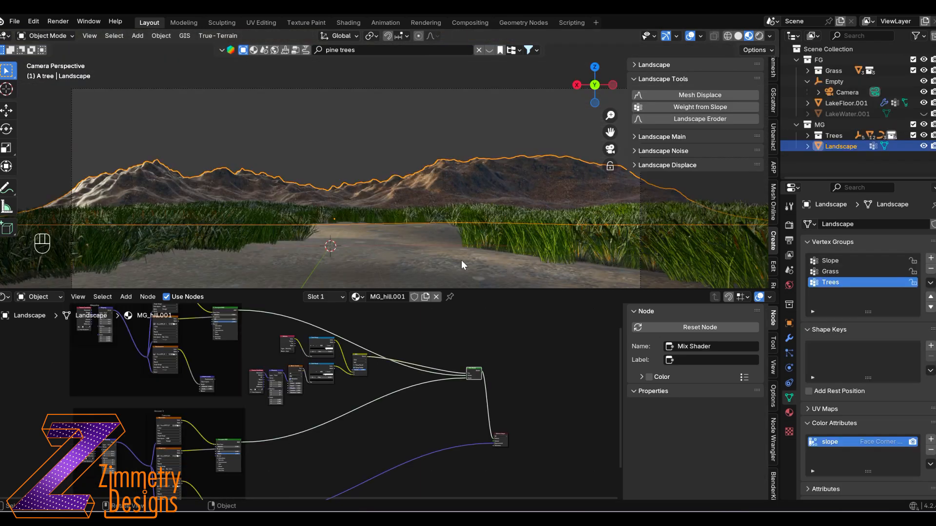
Add a particle system to the Landscape mesh and name both the system and its settings Trees
left_click(789, 353)
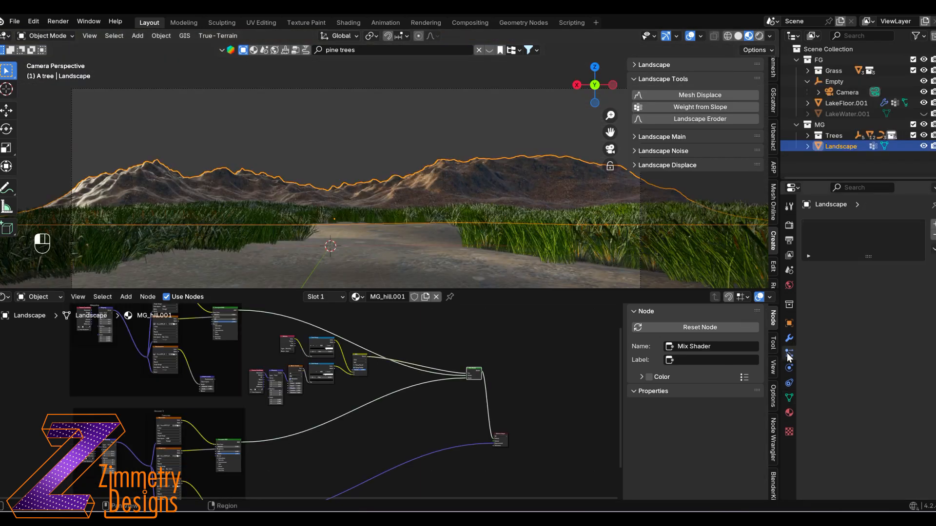
left_click(932, 225)
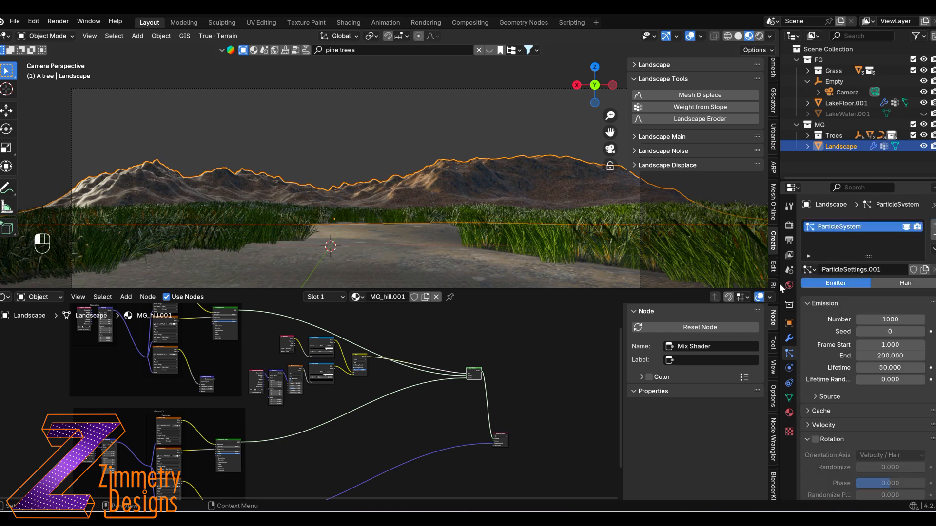
double_click(830, 226)
type("Trees")
key("Return")
left_click(841, 267)
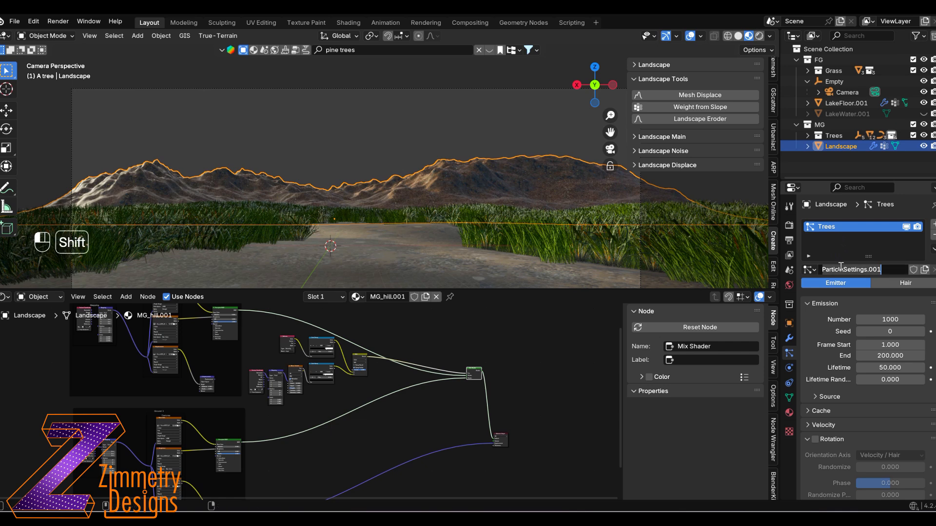
type("Trees")
key("Return")
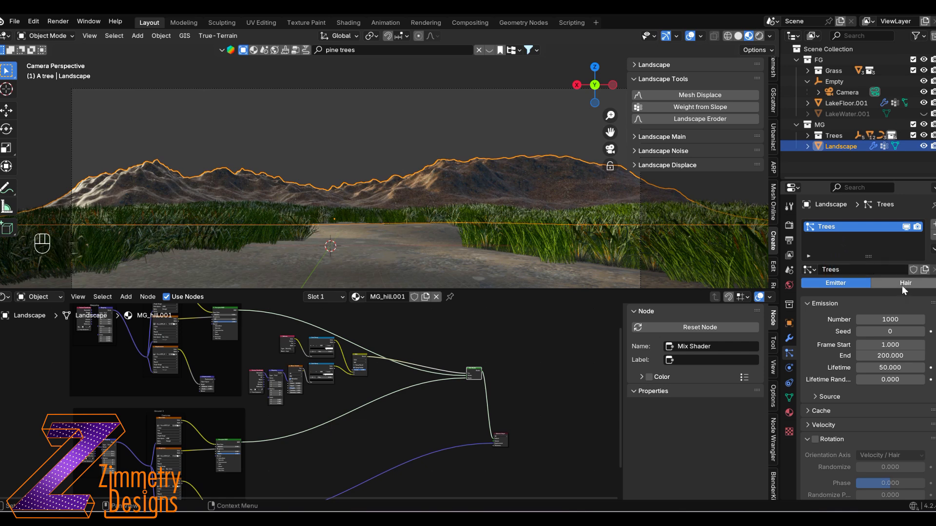
Make the Trees particles Hair with advanced options on, and enable their rotation
left_click(902, 285)
left_click(876, 297)
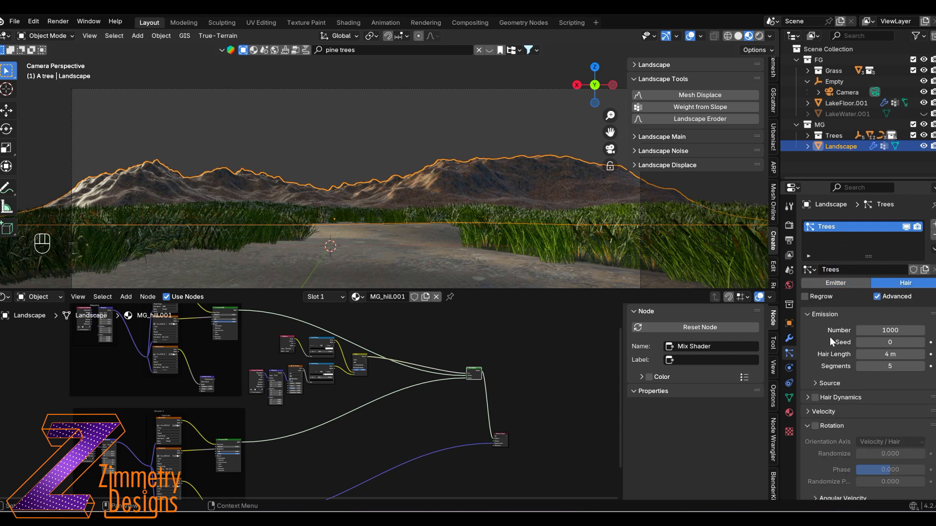
scroll(830, 337, "down", 5)
left_click(814, 247)
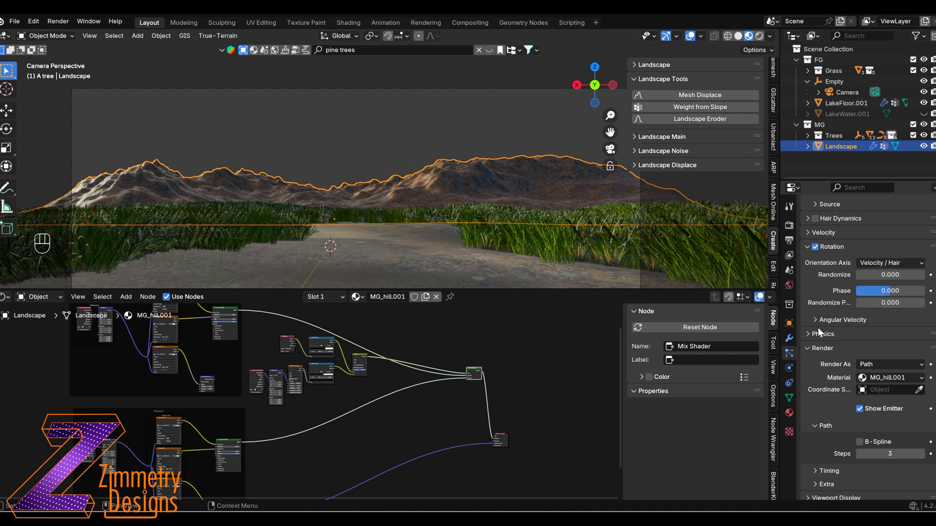
Render the Trees particles as a collection, using the Trees collection as the instance source
scroll(818, 327, "down", 2)
left_click(909, 321)
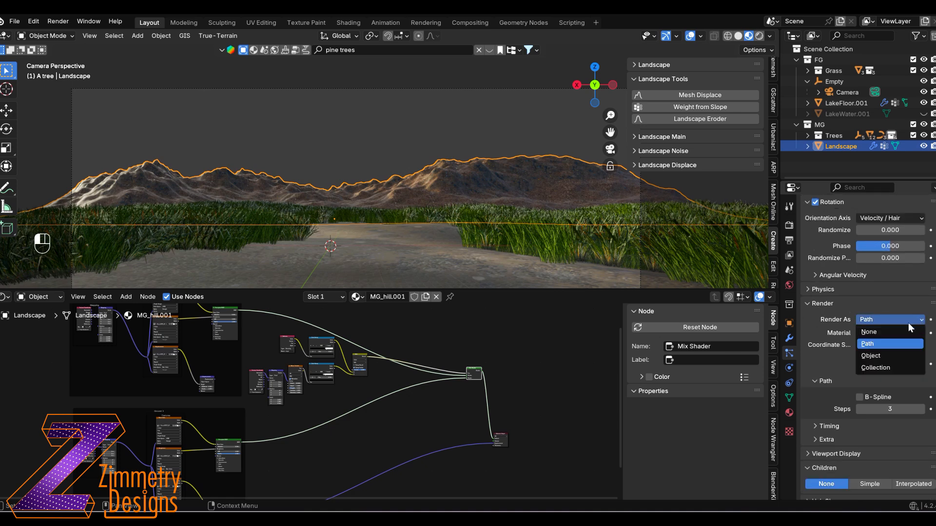
left_click(876, 368)
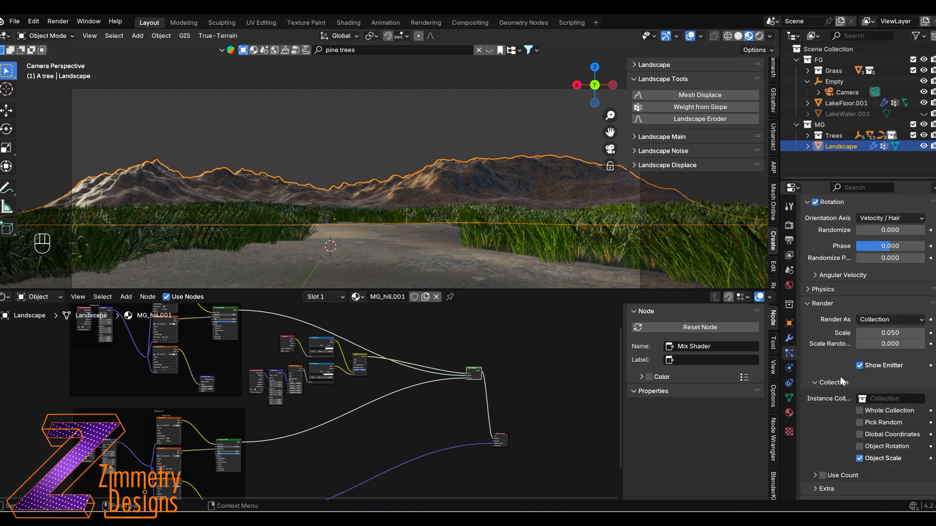
scroll(882, 358, "down", 2)
left_click(882, 354)
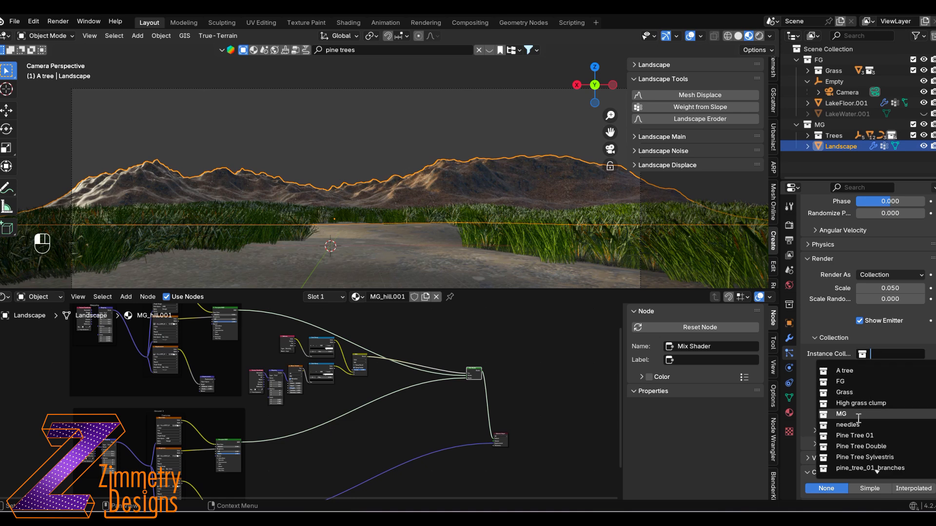
key("Return")
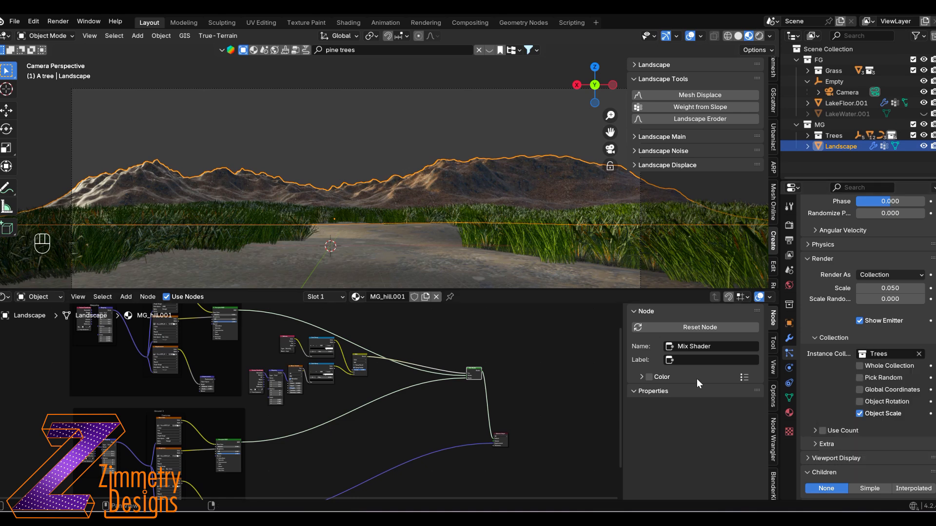
Drive the tree density with the Trees vertex group and set the particle orientation axis to Object Y
scroll(822, 367, "down", 7)
left_click(874, 410)
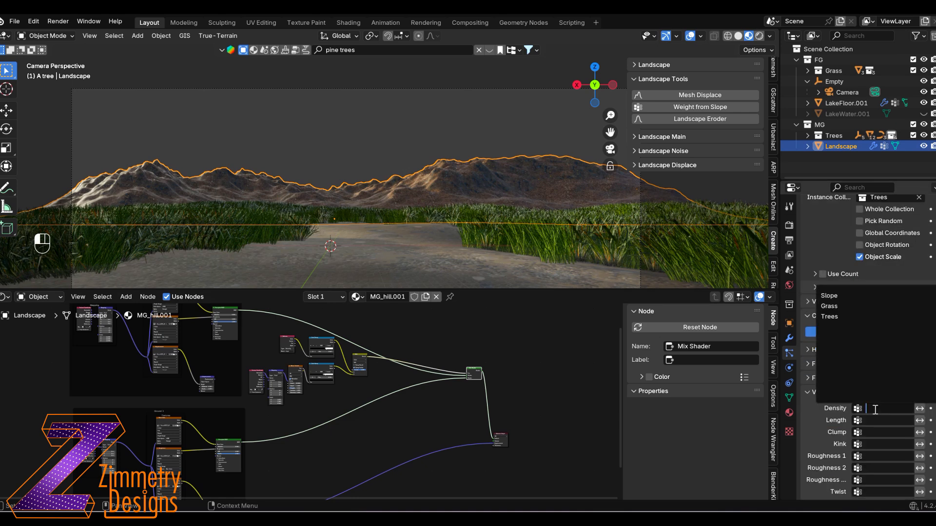
left_click(828, 316)
scroll(858, 383, "up", 10)
left_click(889, 262)
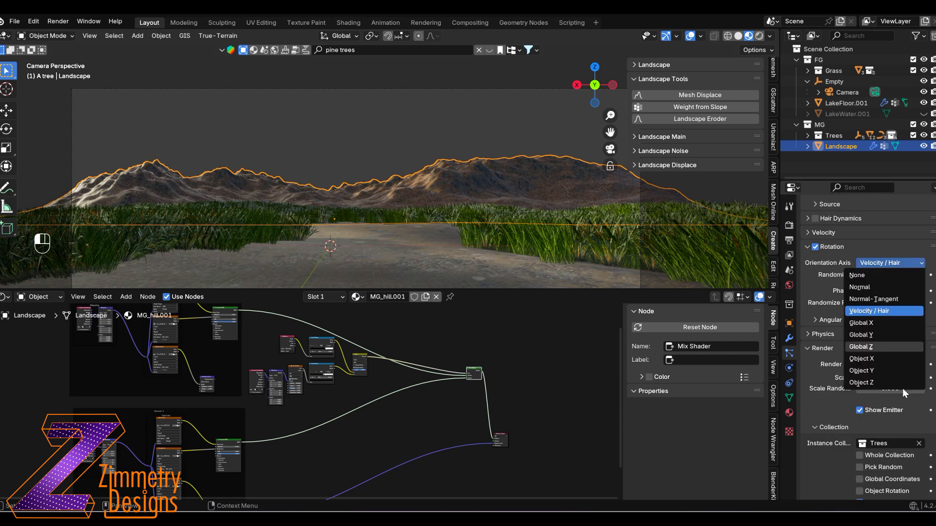
left_click(861, 371)
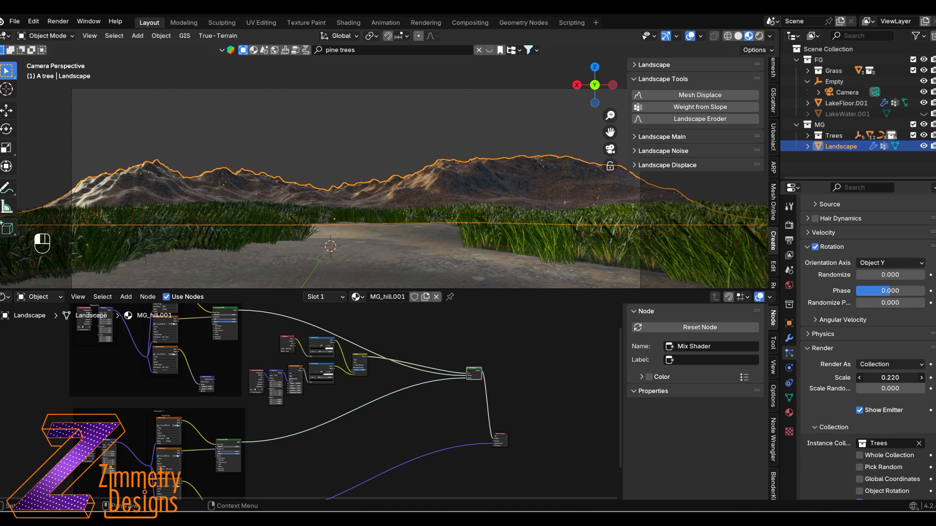
Try a render scale of 2.260 with interpolated children for the Trees particles
left_click_drag(890, 378, 925, 378)
left_click(397, 156)
scroll(393, 199, "up", 6)
scroll(393, 199, "down", 5)
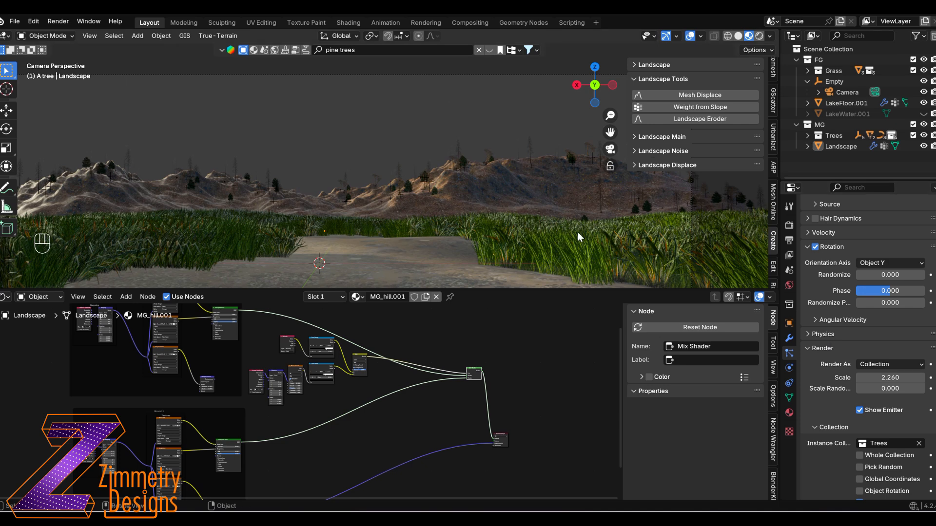
scroll(836, 333, "down", 12)
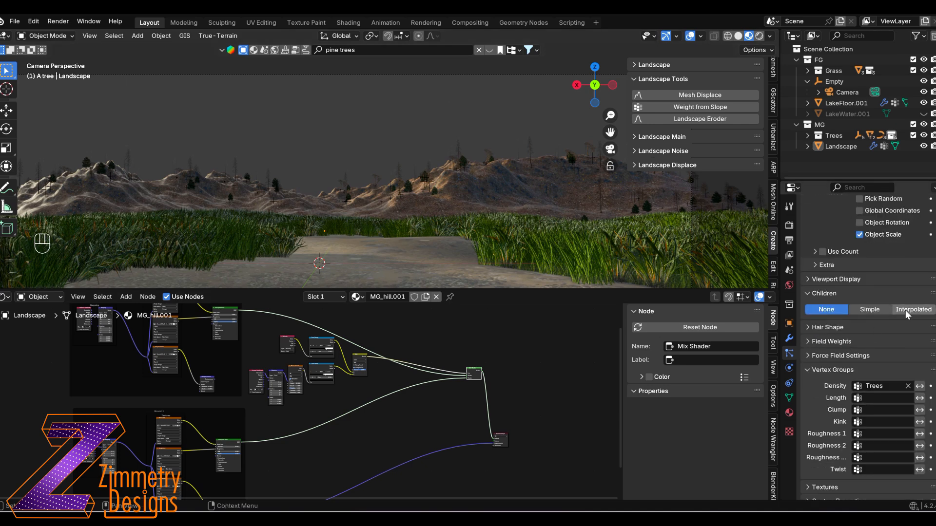
left_click(905, 310)
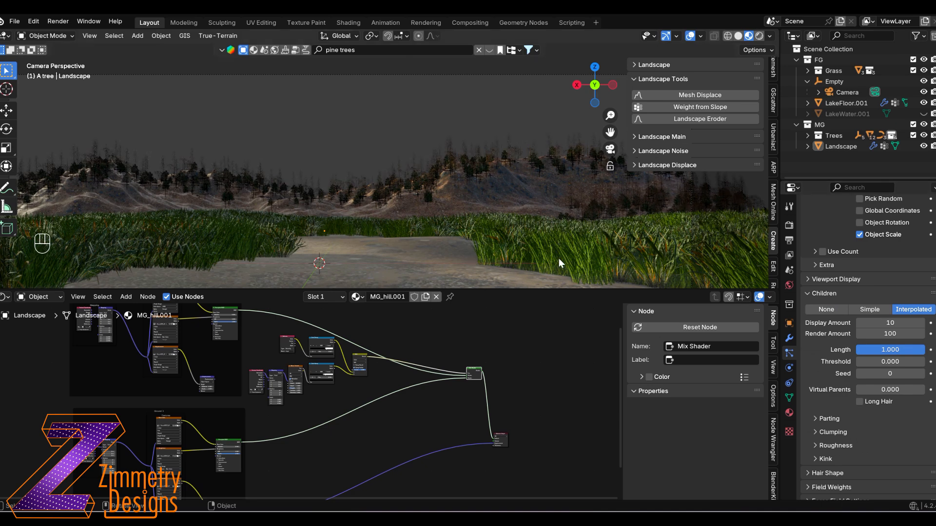
Set the Trees particles' render scale to 3.234 and their scale randomness to 0.380
scroll(881, 243, "up", 7)
left_click_drag(882, 243, 881, 244)
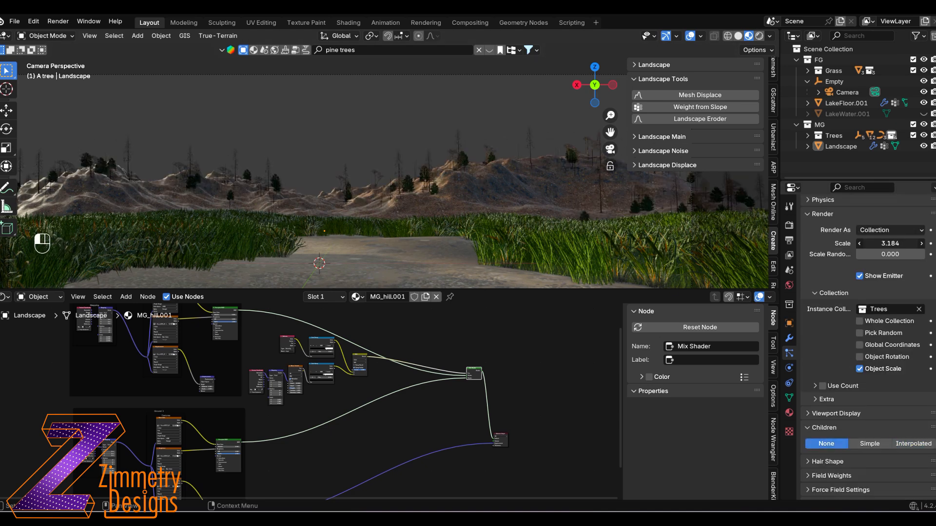
left_click_drag(877, 243, 881, 244)
left_click(485, 183)
scroll(828, 270, "up", 3)
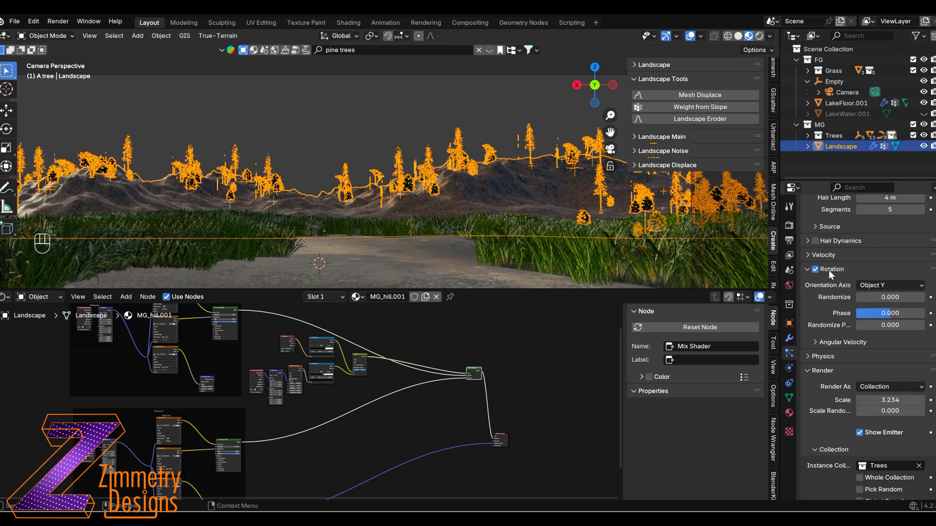
left_click_drag(860, 276, 885, 277)
Set the Trees emission number to 3000
scroll(826, 288, "up", 10)
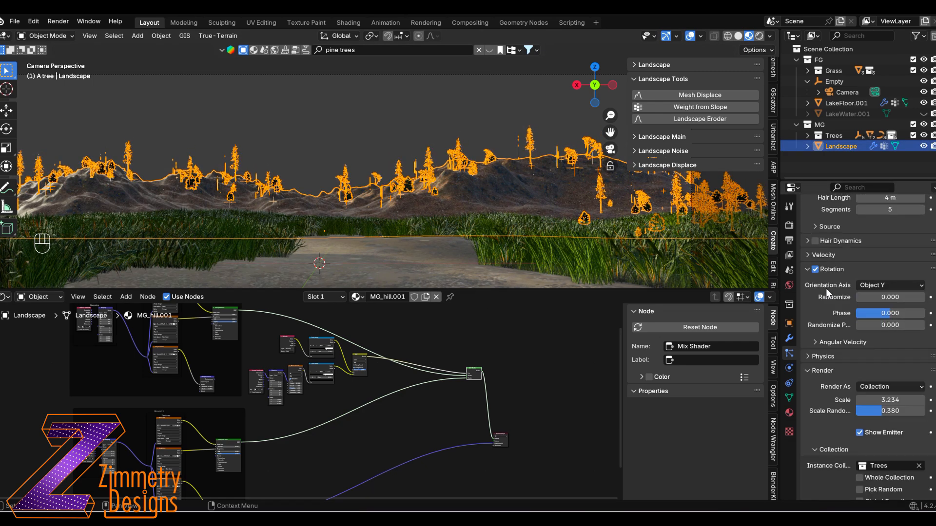
double_click(892, 330)
type("4000")
key("Return")
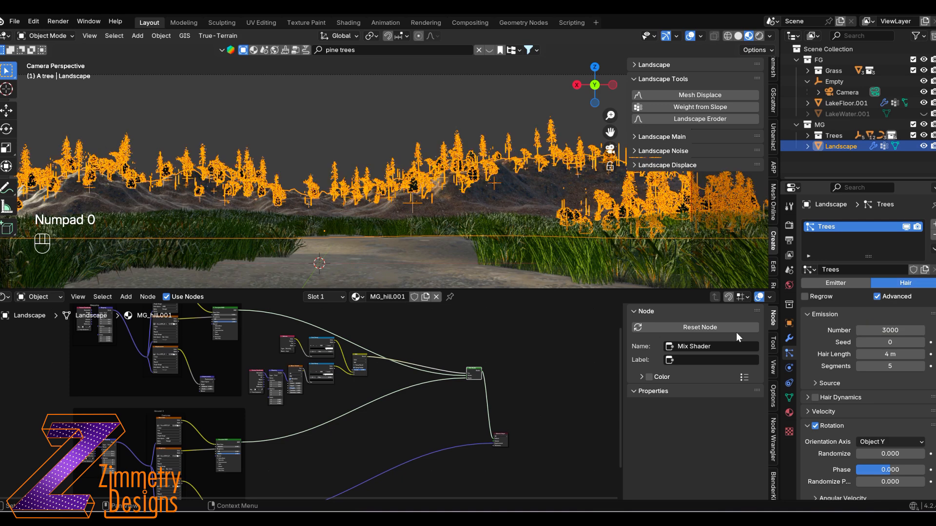
Enable Object Rotation and Pick Random for the instanced Trees collection
scroll(823, 358, "down", 14)
scroll(827, 358, "down", 2)
left_click(859, 312)
left_click(859, 289)
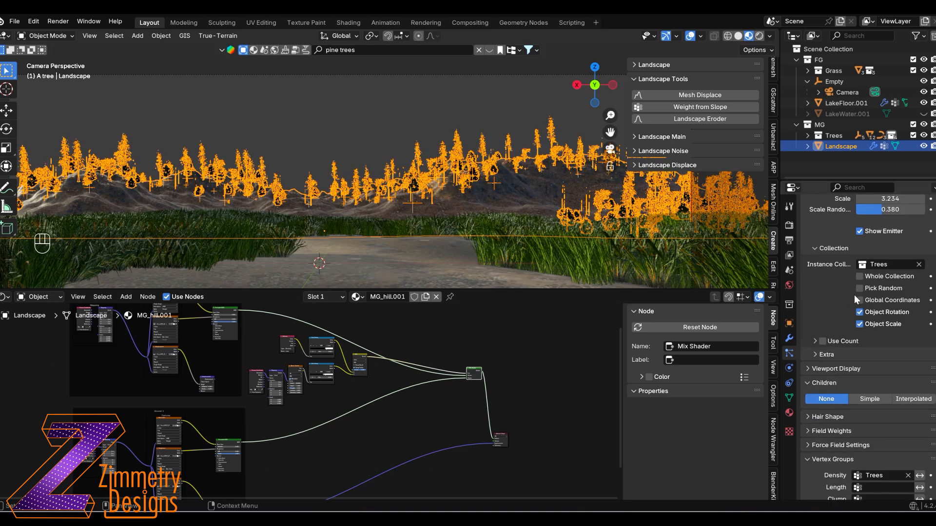
scroll(828, 305, "up", 3)
scroll(827, 305, "down", 5)
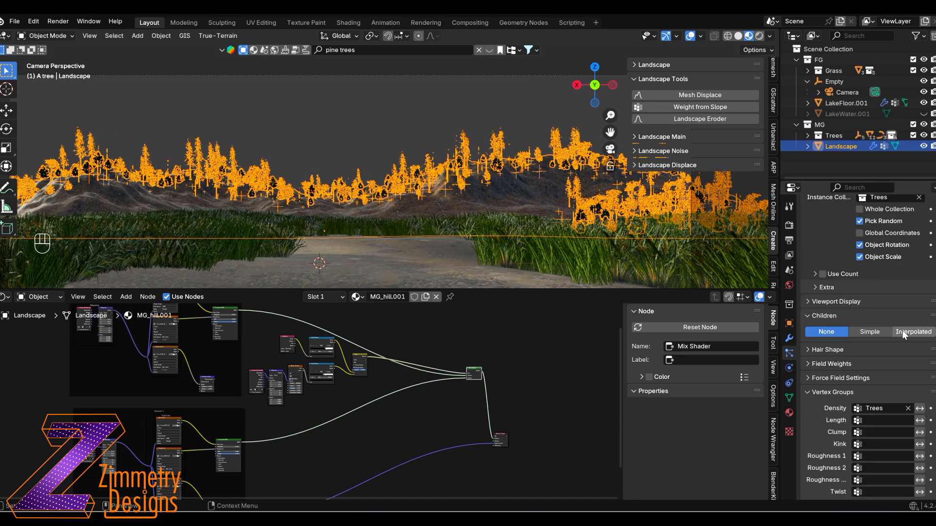
Give the Trees particles interpolated children with a render amount of 10, and deselect the landscape
left_click(911, 331)
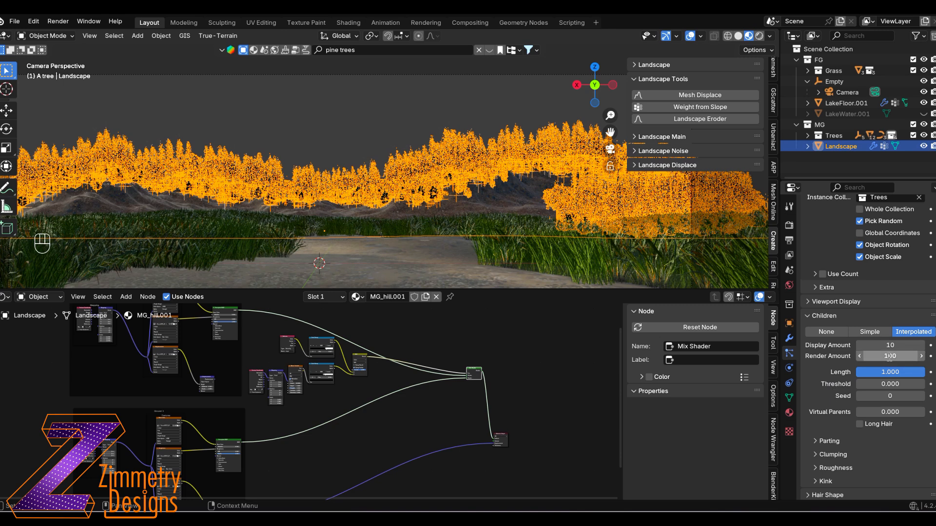
double_click(888, 356)
type("10")
key("Return")
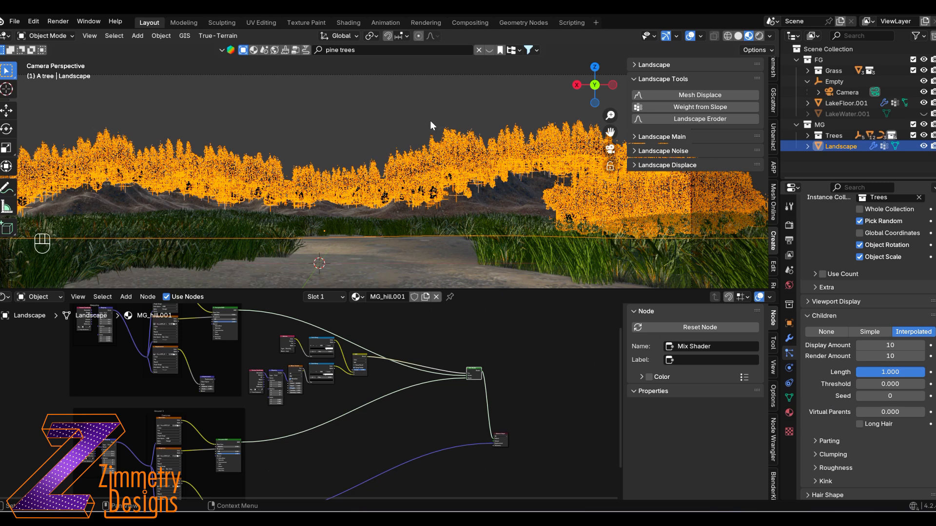
left_click(377, 109)
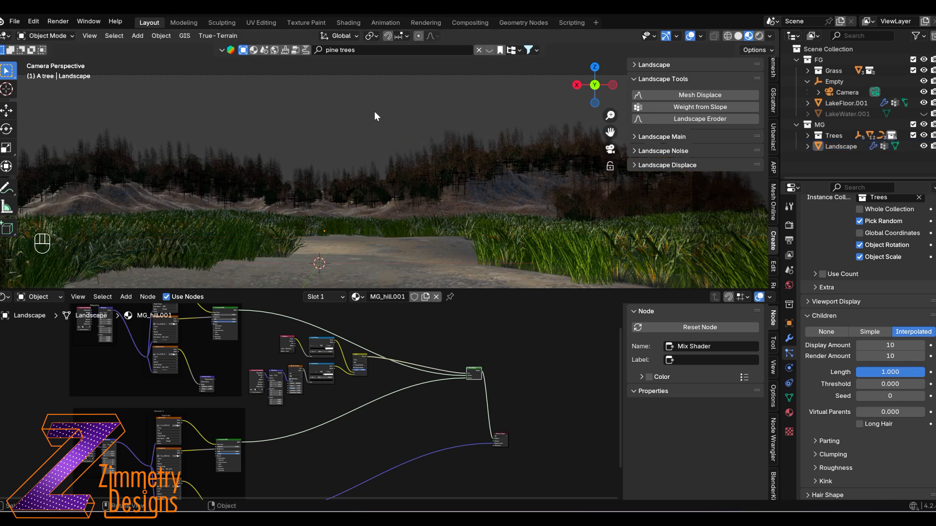
Switch the viewport to solid shading and select the forested landscape again
scroll(356, 131, "down", 2)
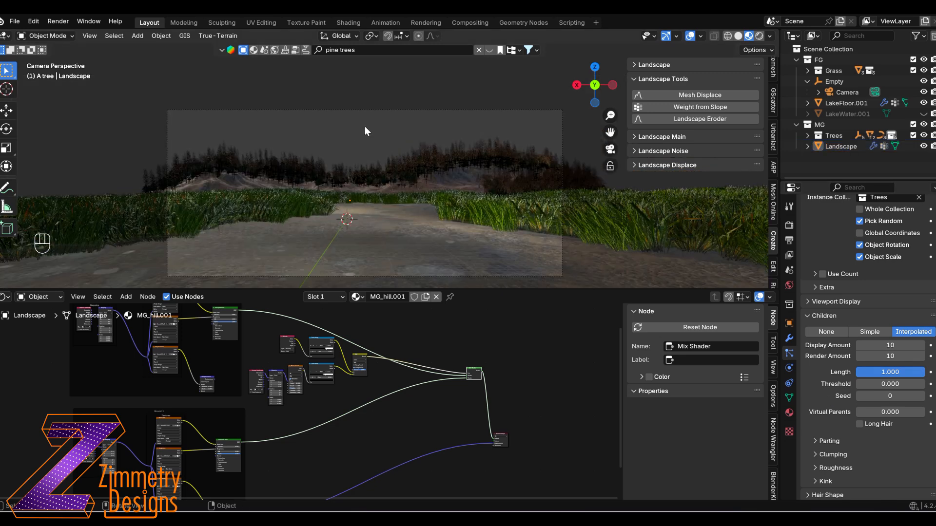
left_click(738, 36)
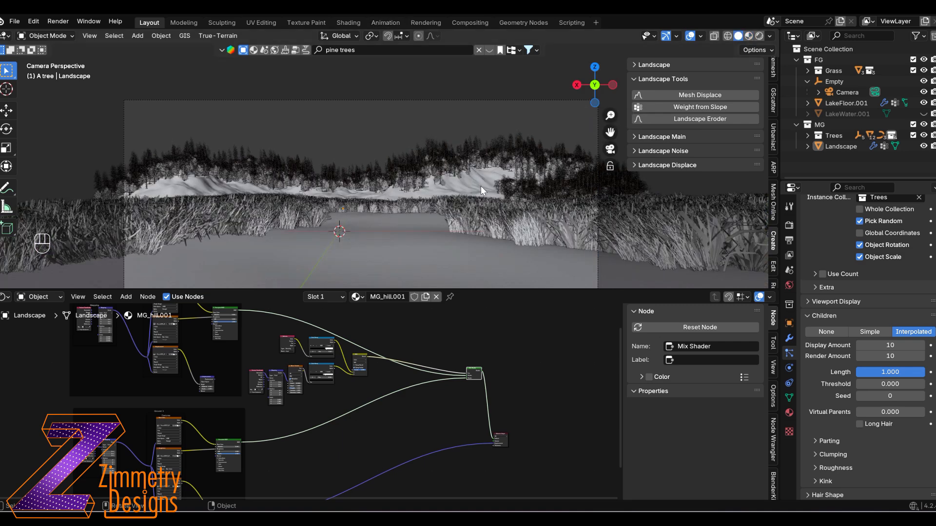
left_click(472, 183)
scroll(844, 259, "up", 2)
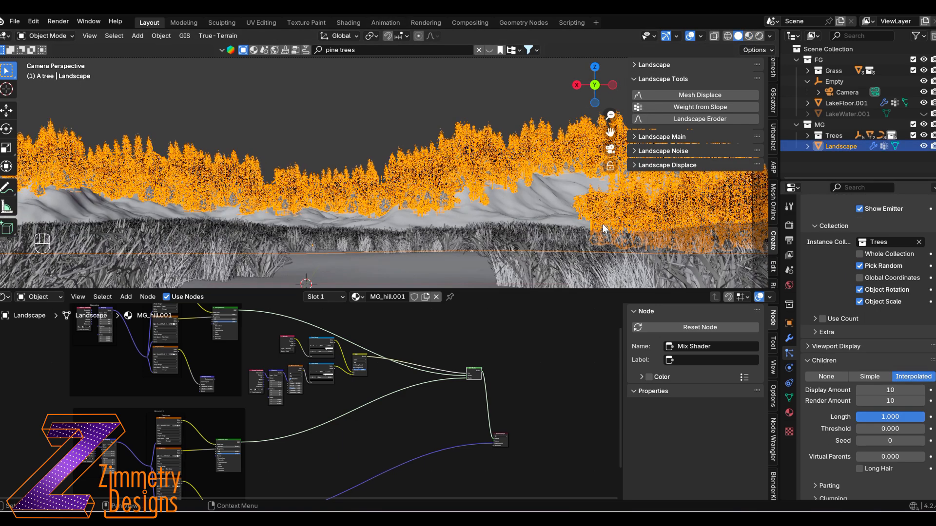
Add a second particle system to the Landscape mesh and name it MG_Grass
scroll(826, 288, "up", 15)
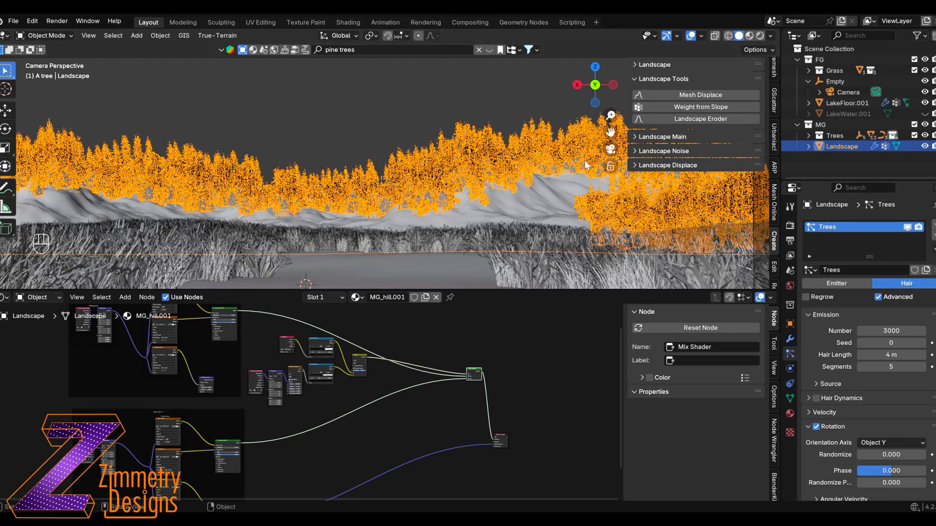
left_click(932, 223)
double_click(848, 238)
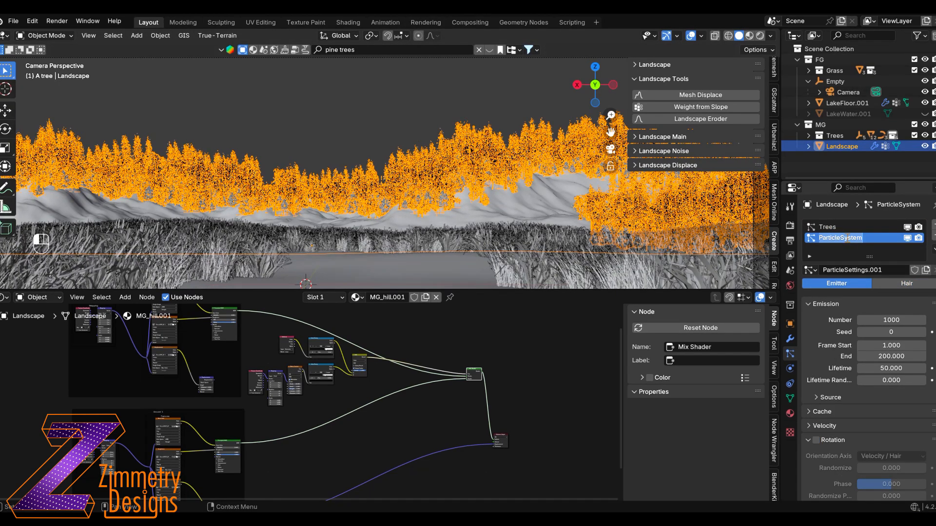
type("MG_Grass")
key("Return")
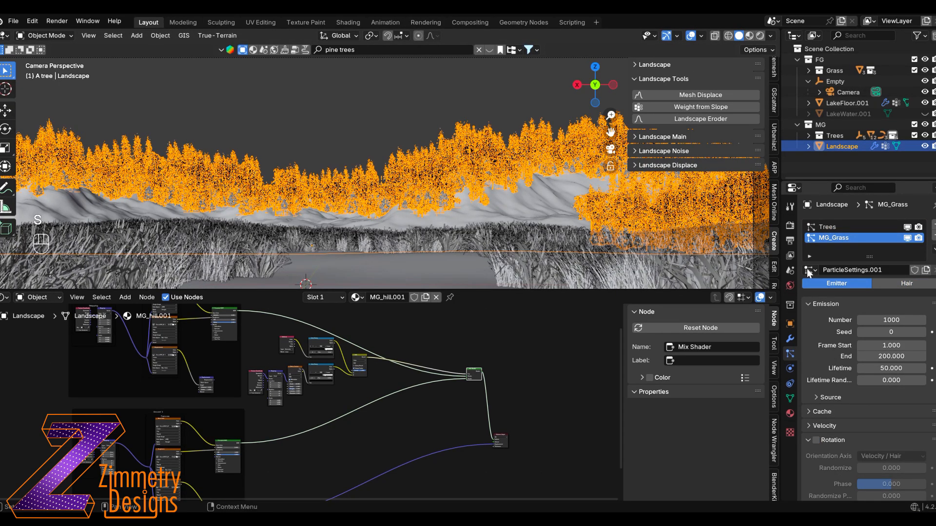
Assign the existing ParticleSettings to MG_Grass and use the Grass vertex group for its density
left_click(809, 268)
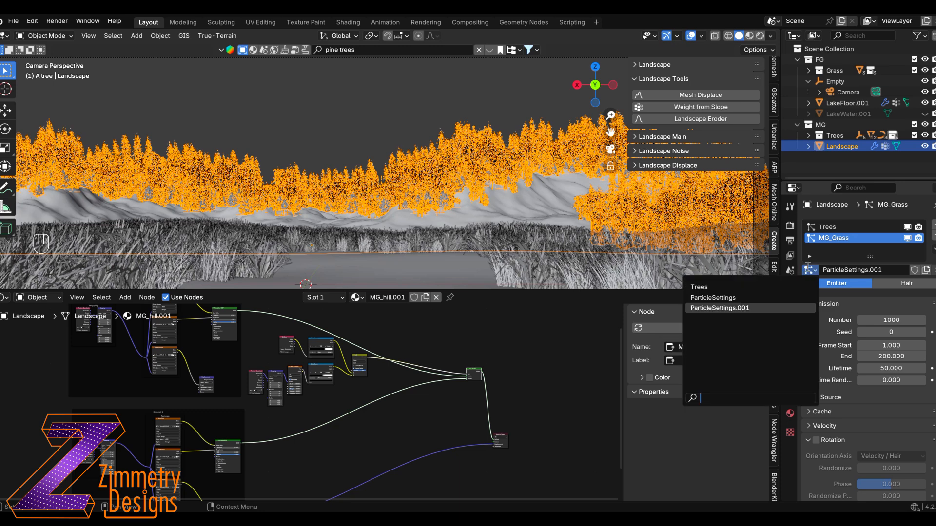
left_click(751, 298)
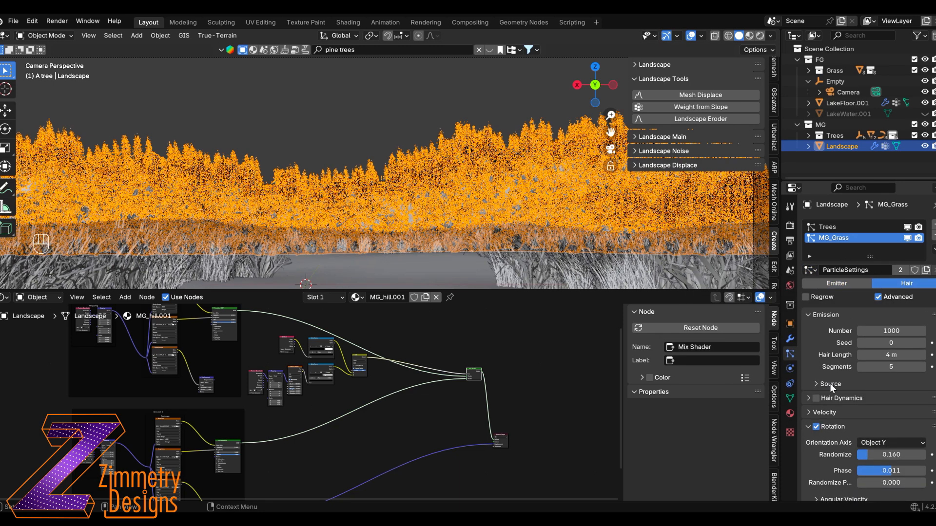
scroll(829, 384, "down", 15)
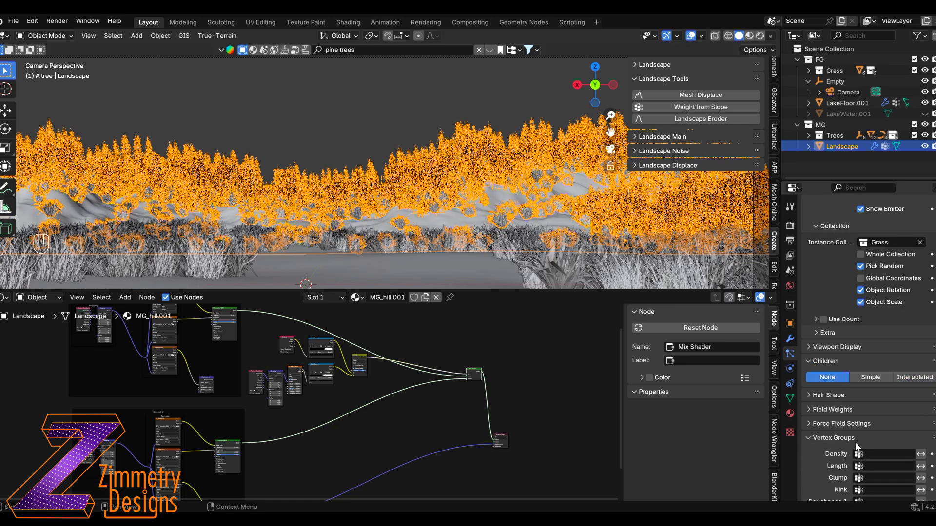
scroll(855, 442, "down", 4)
left_click(871, 378)
left_click(835, 405)
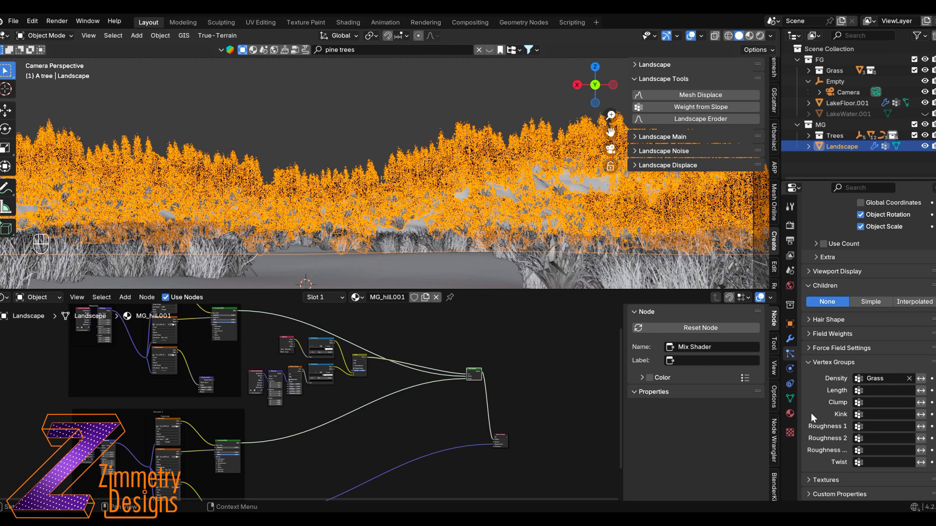
Make the MG_Grass particle settings a single-user copy and name them MG_Grass.00
scroll(840, 347, "up", 18)
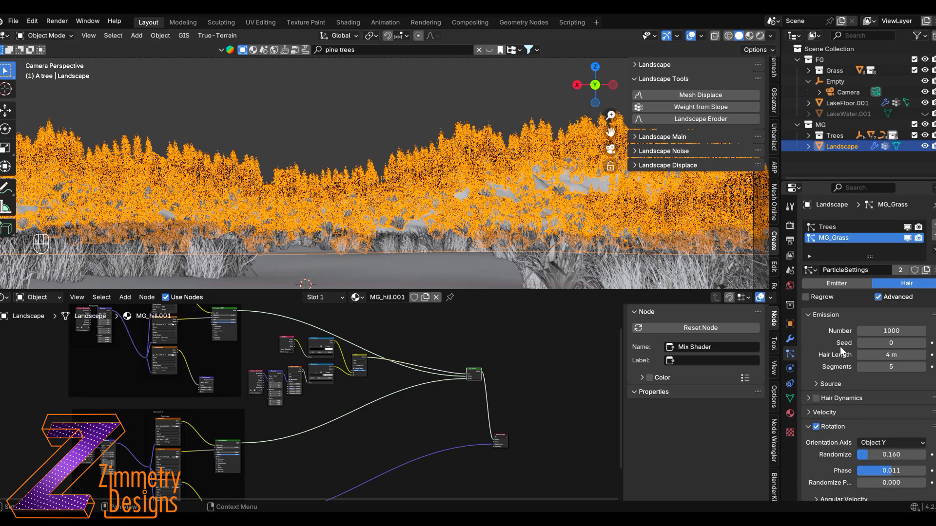
left_click(925, 271)
double_click(862, 270)
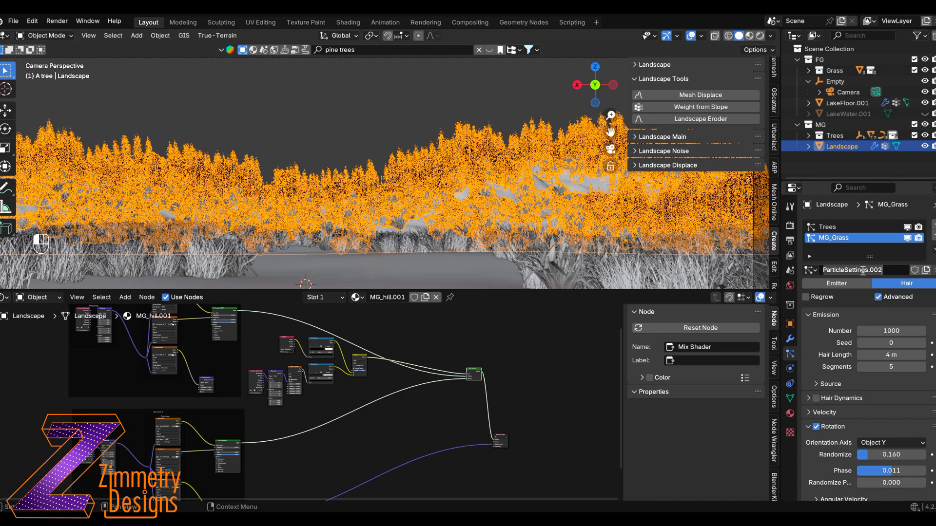
type("MG_Grass.00")
key("Return")
Try render scales of 18 and 13 for the MG_Grass particles, undoing the deselection of the landscape in between
scroll(843, 389, "down", 5)
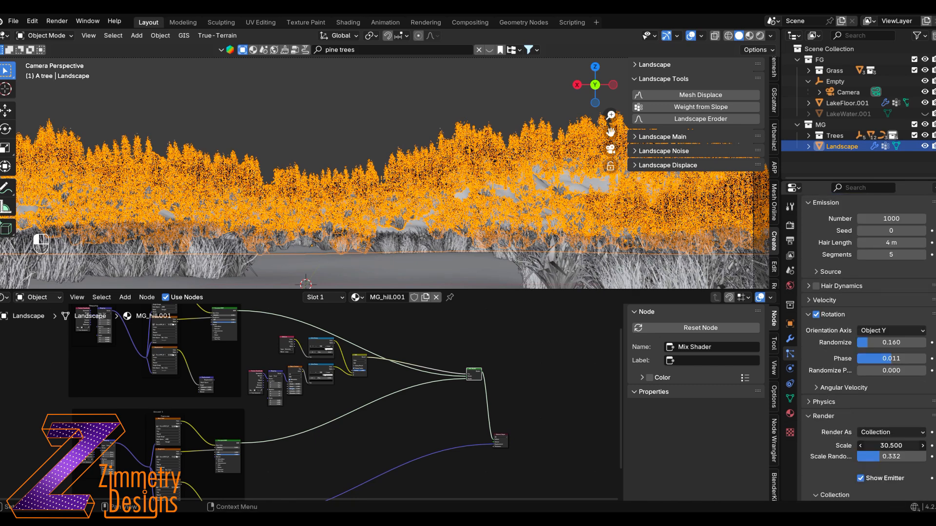
mouse_move(887, 445)
left_mouse_down()
mouse_move(877, 445)
mouse_move(891, 444)
left_mouse_up()
left_click(891, 444)
type("1")
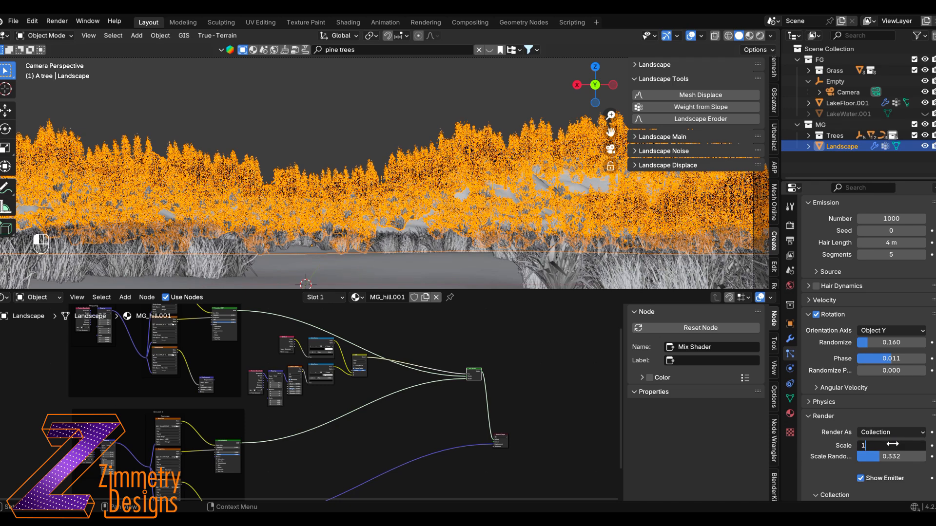
type("8")
key("Return")
left_click(336, 130)
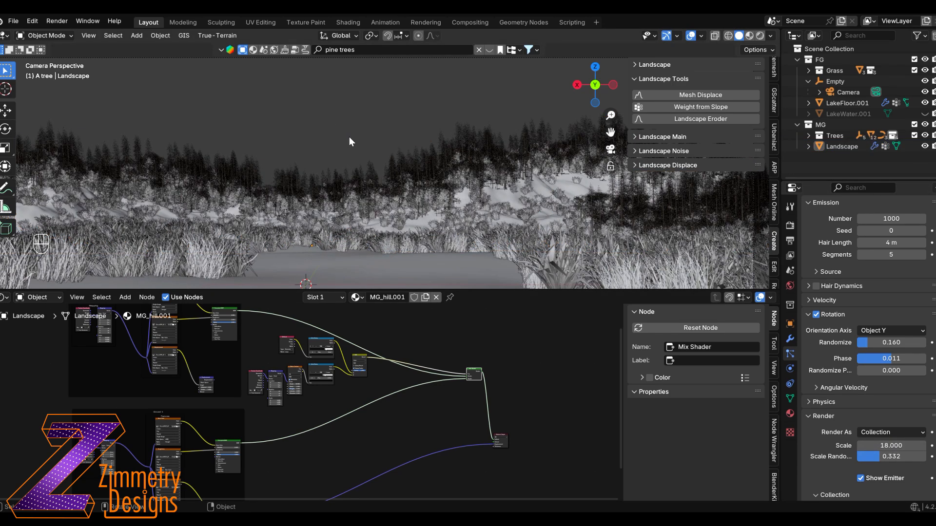
key("ctrl+z")
left_click_drag(884, 445, 868, 445)
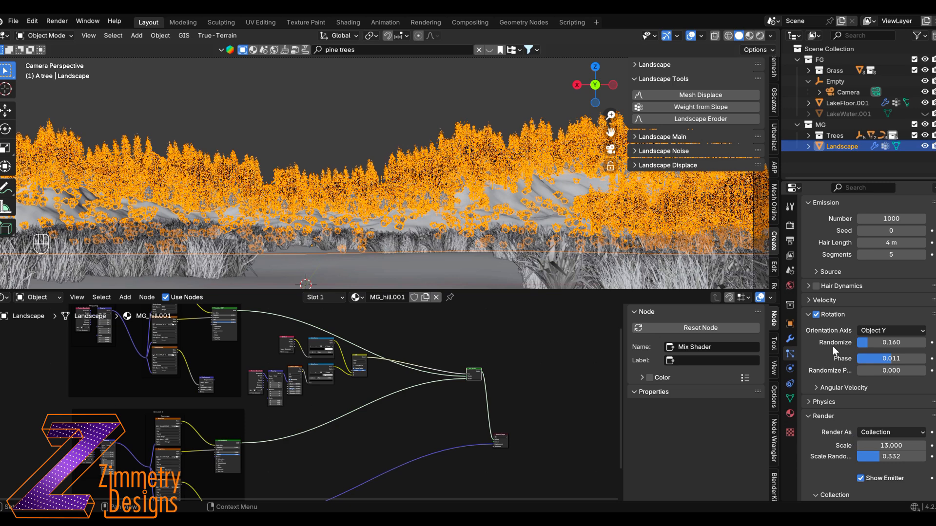
Give the MG_Grass particles interpolated children and deselect the landscape
scroll(833, 346, "up", 3)
scroll(832, 351, "down", 8)
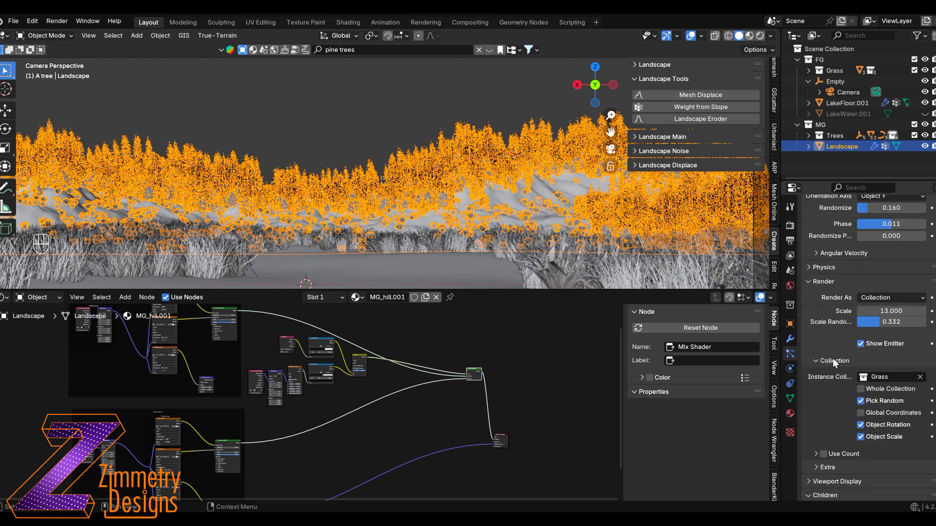
scroll(833, 358, "down", 5)
left_click(911, 422)
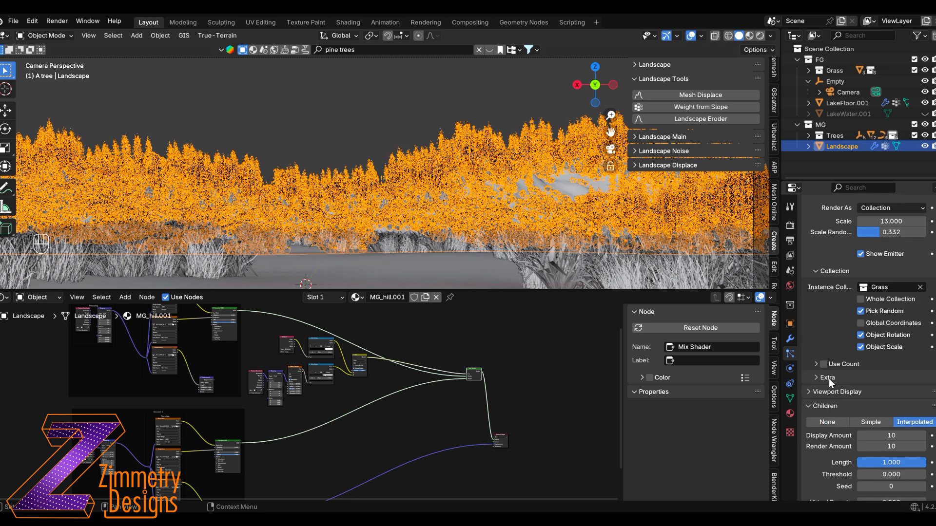
left_click(373, 125)
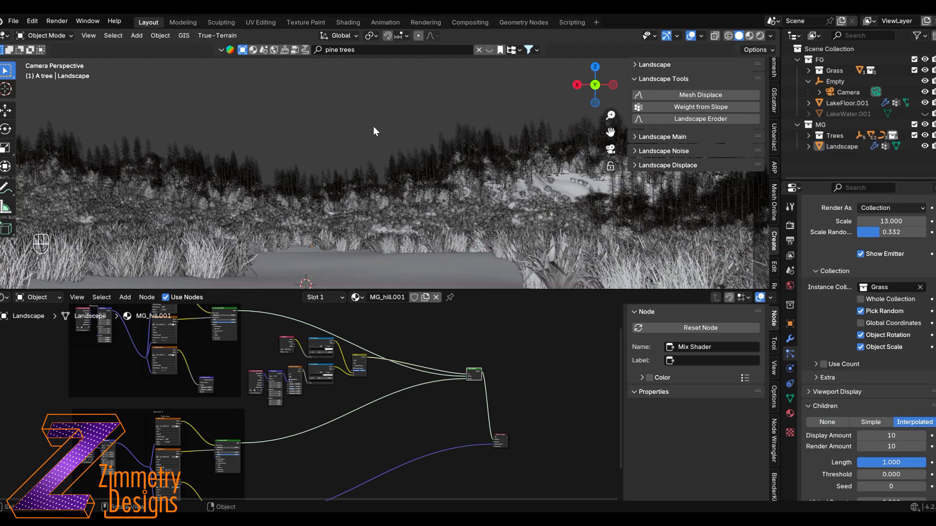
Preview the grass-covered hills through the camera in material preview shading
scroll(374, 130, "down", 2)
scroll(374, 130, "up", 1)
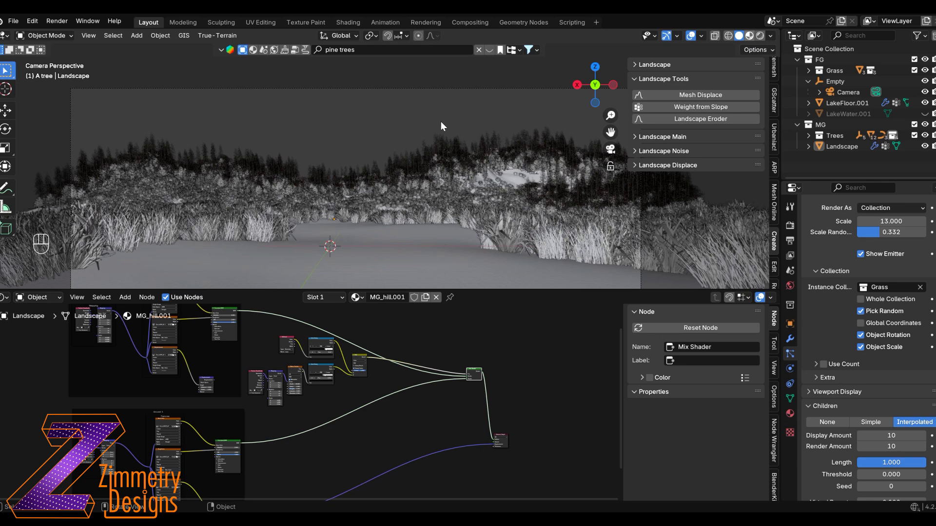
key("z")
key("2")
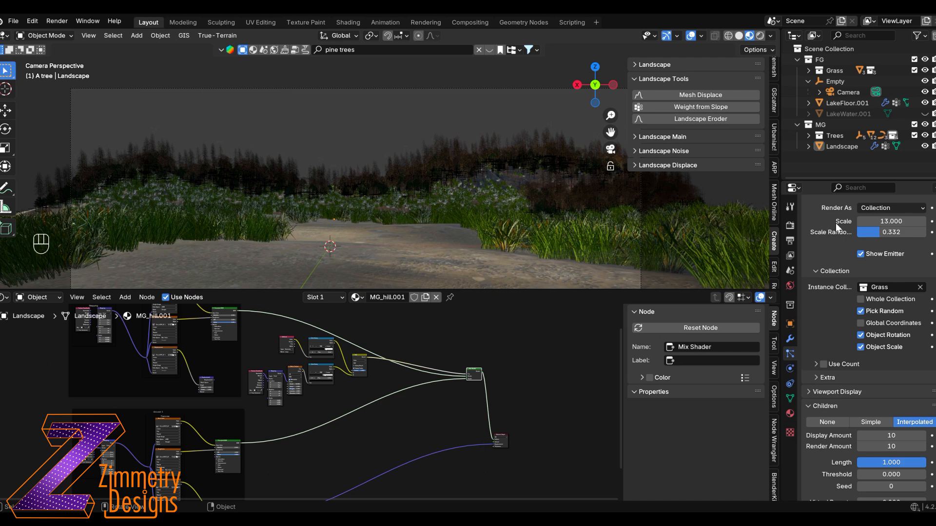
Reduce the MG_Grass particles' render scale to 10 and then to 7
left_click(888, 223)
type("10")
key("Return")
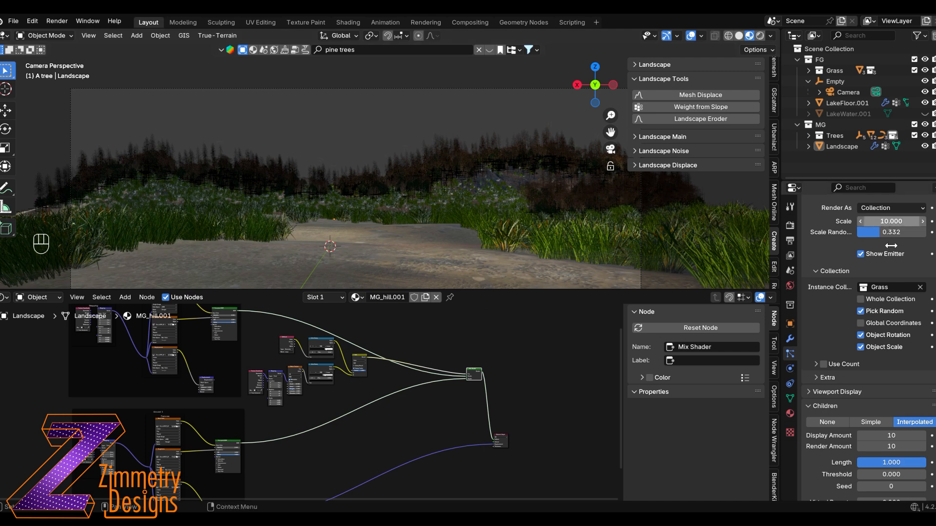
left_click(882, 221)
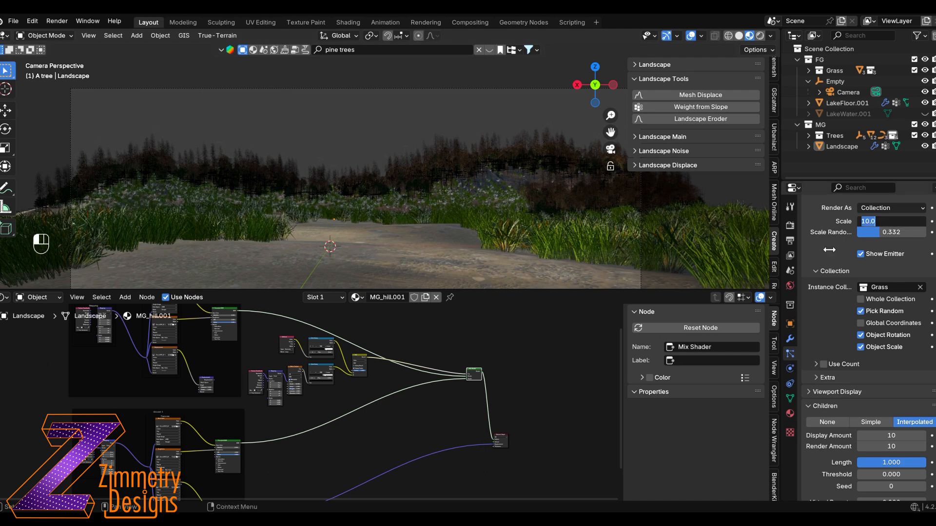
type("7")
key("Return")
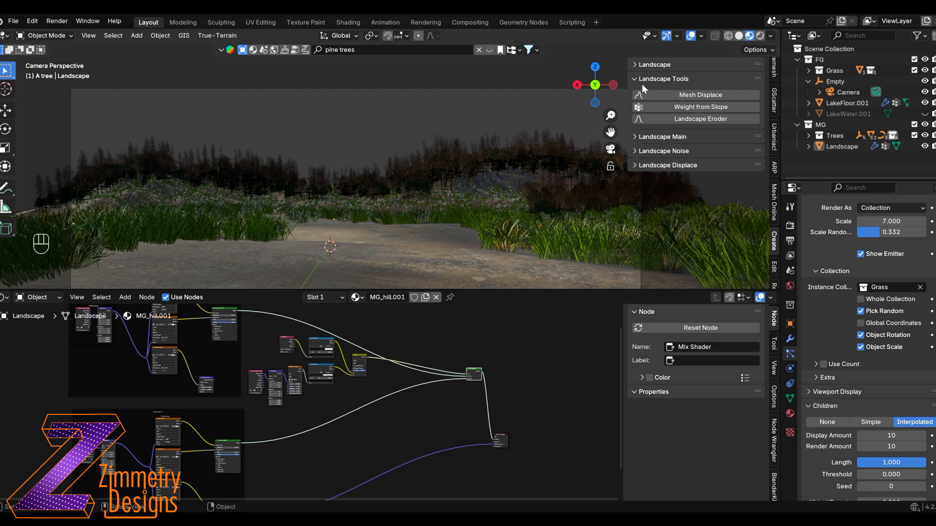
Return the viewport to solid shading and set the MG_Grass children's render amount to 20
key("z")
scroll(341, 176, "up", 3)
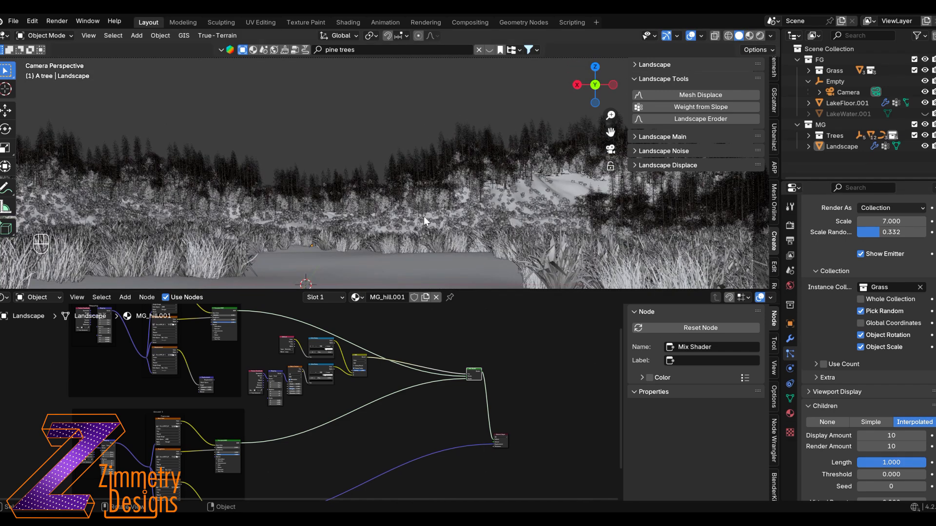
left_click(891, 447)
type("20")
key("Return")
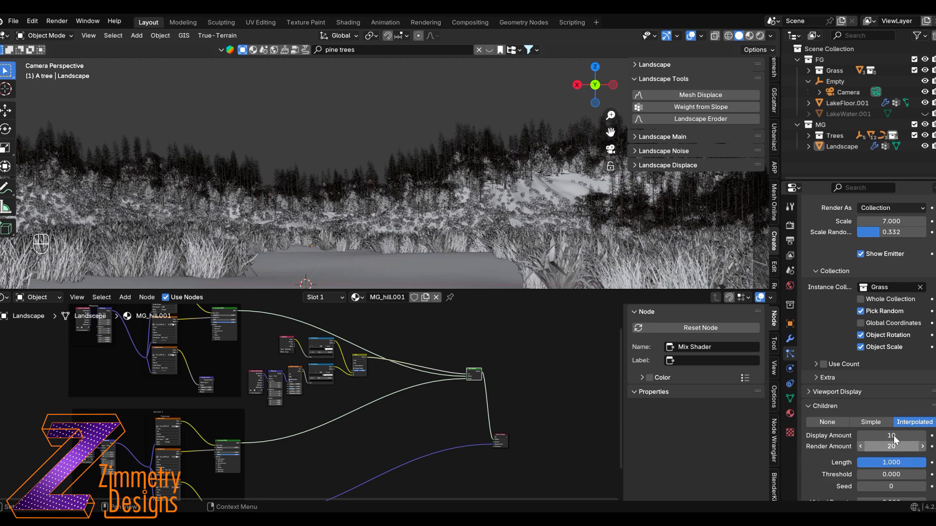
Try a display amount of 20 for the MG_Grass children and set it back to 10
left_click(894, 435)
type("20")
key("Return")
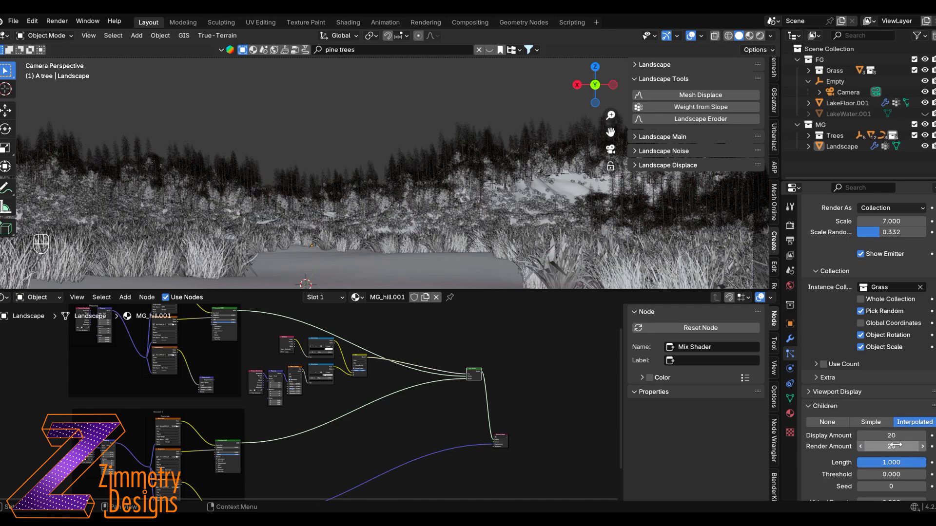
left_click(893, 436)
type("10")
key("Return")
scroll(349, 146, "down", 2)
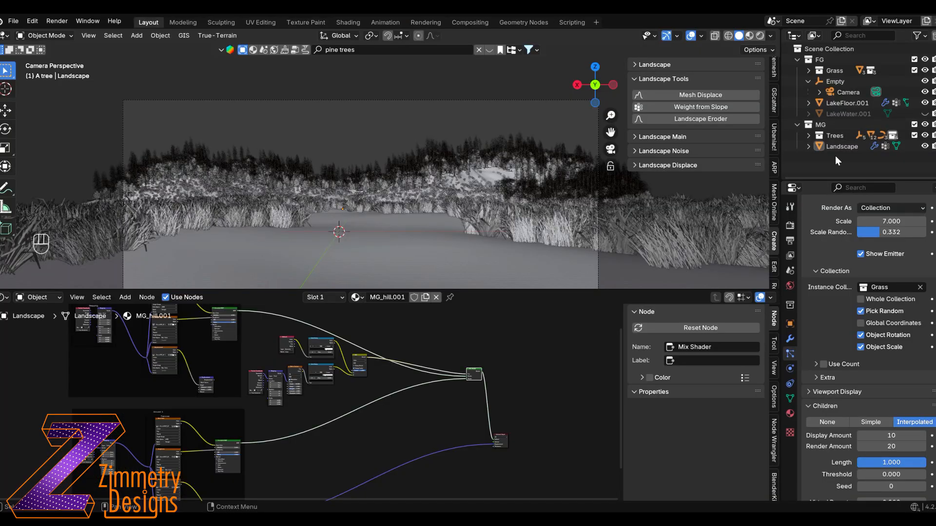
Add a new collection under the Scene Collection and name it BG
left_click(827, 48)
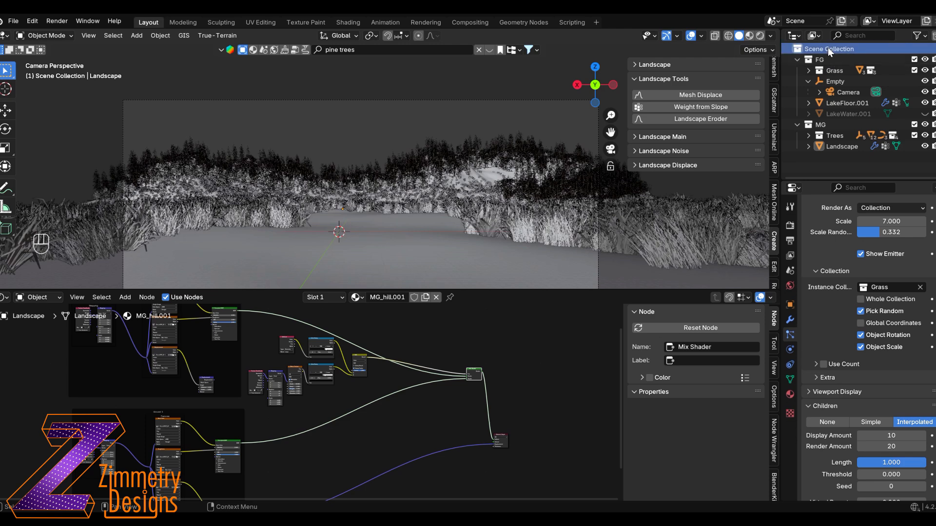
left_click(933, 35)
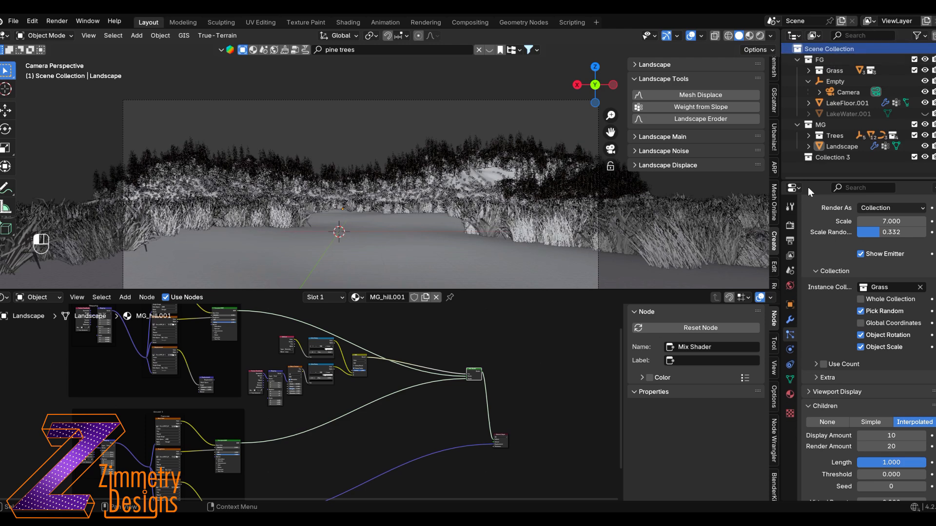
double_click(831, 156)
type("BG")
key("Return")
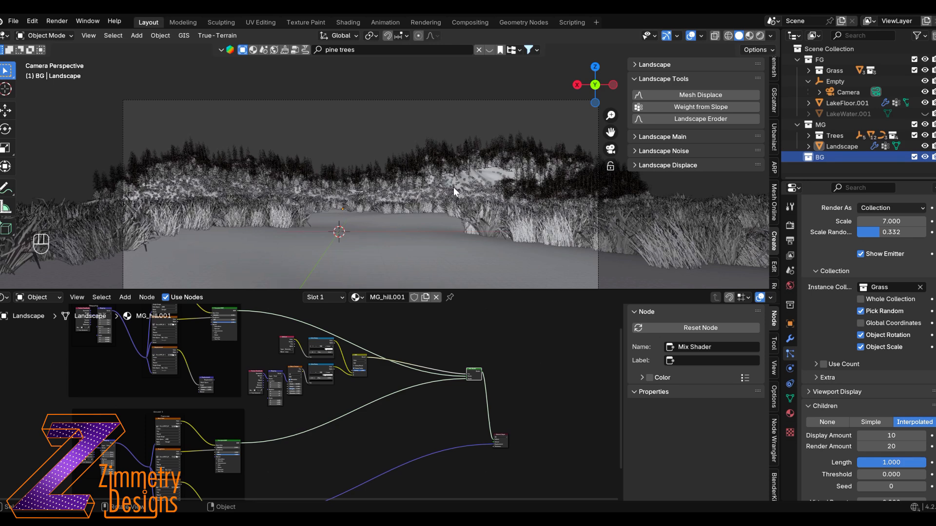
Name the LakeFloor.001 particle system Grass and its settings FG_Grass.001, and hide its particles in the viewport
left_click(482, 192)
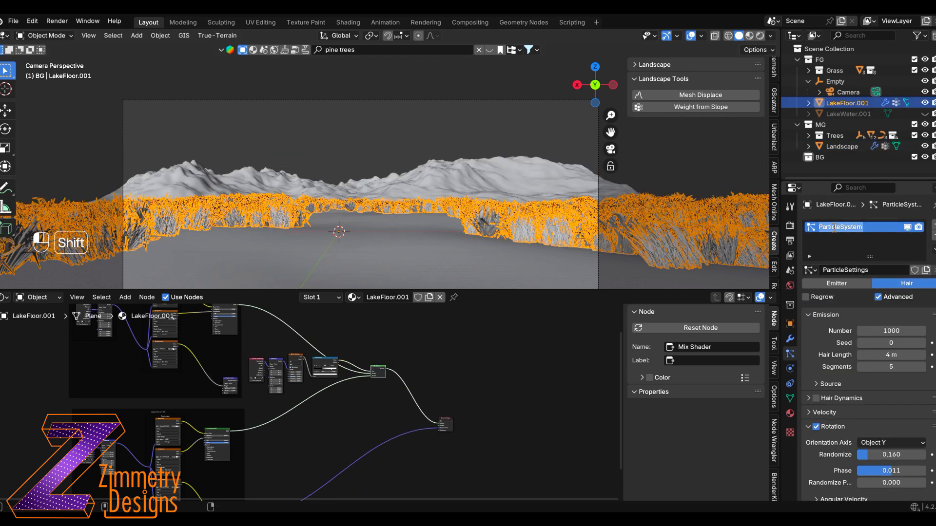
type("G")
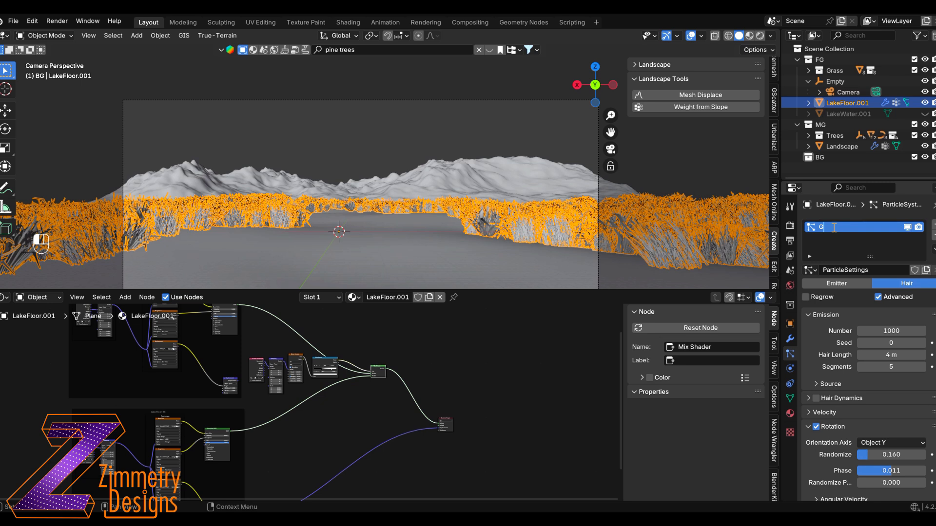
type("rass")
key("Return")
left_click(904, 227)
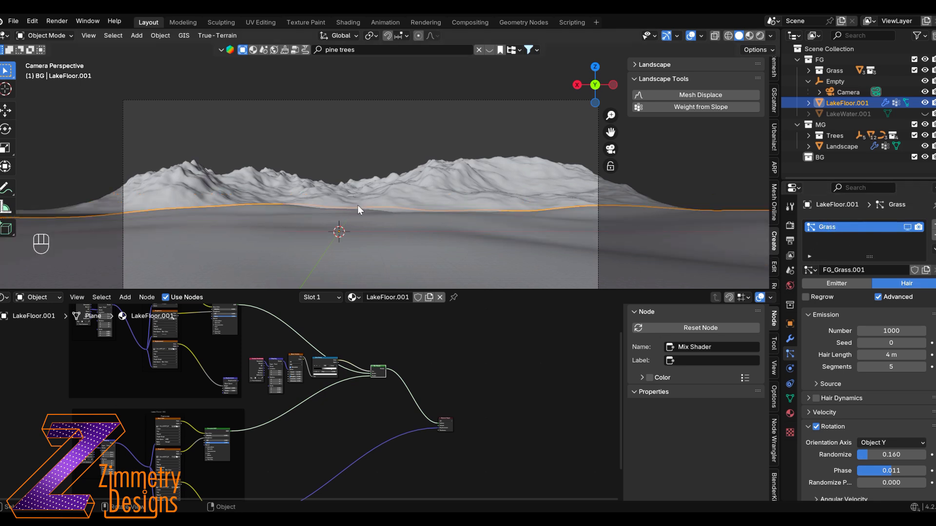
left_click(344, 139)
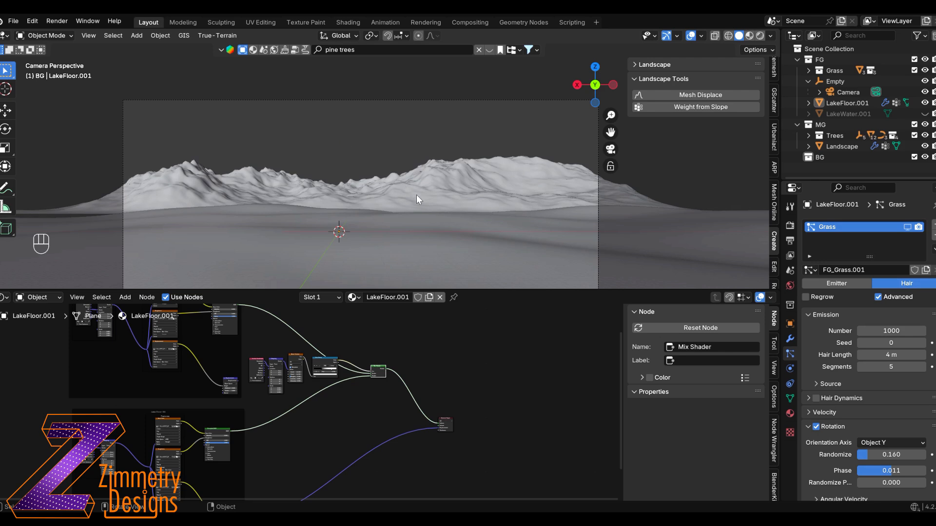
left_click(819, 157)
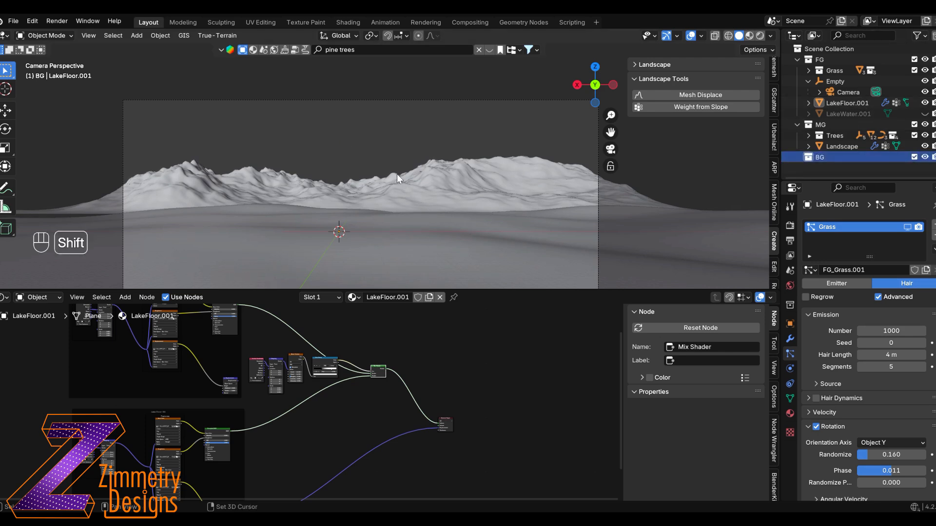
key("shift+a")
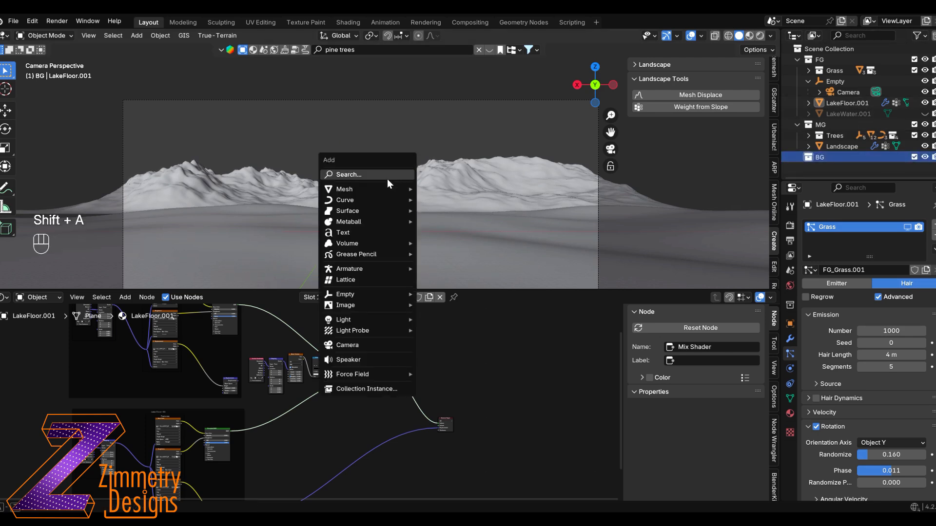
key("ctrl+z")
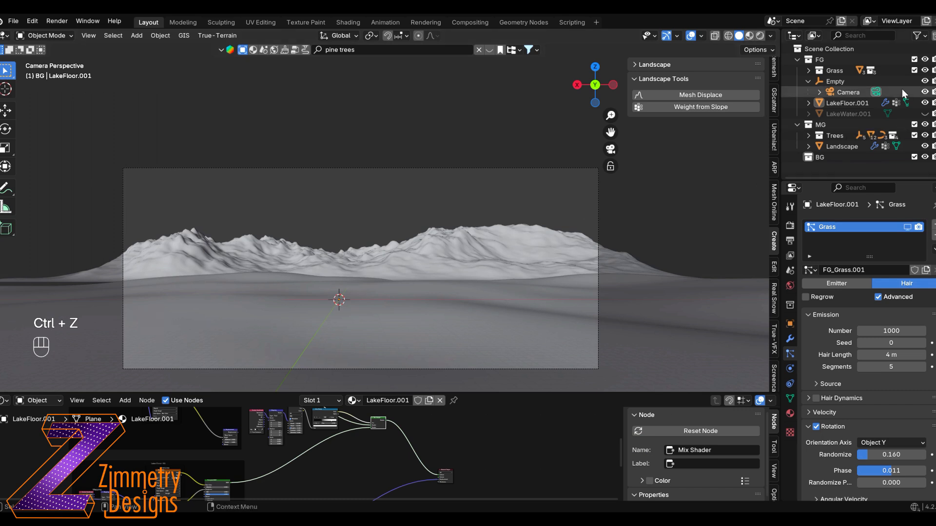
Hide LakeFloor.001 and Landscape, and add a new Landscape mesh to the BG collection
left_click(924, 104)
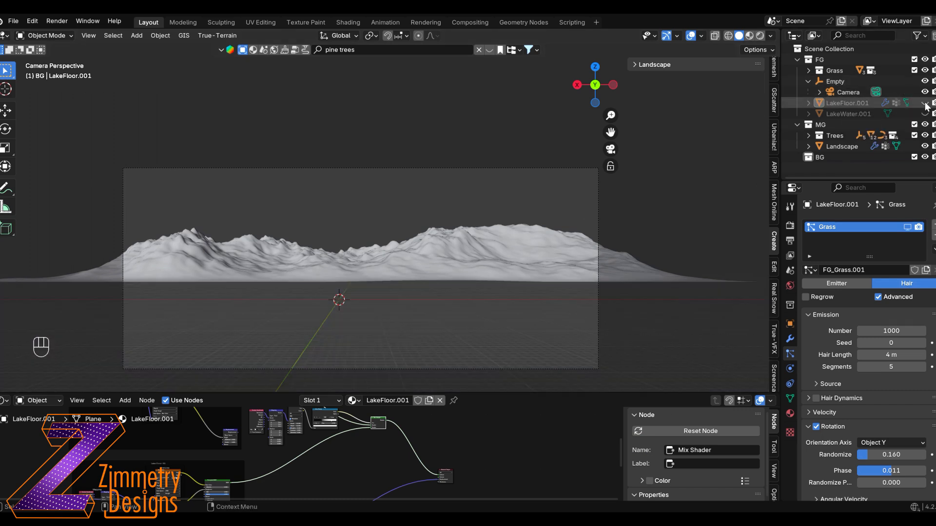
left_click(924, 146)
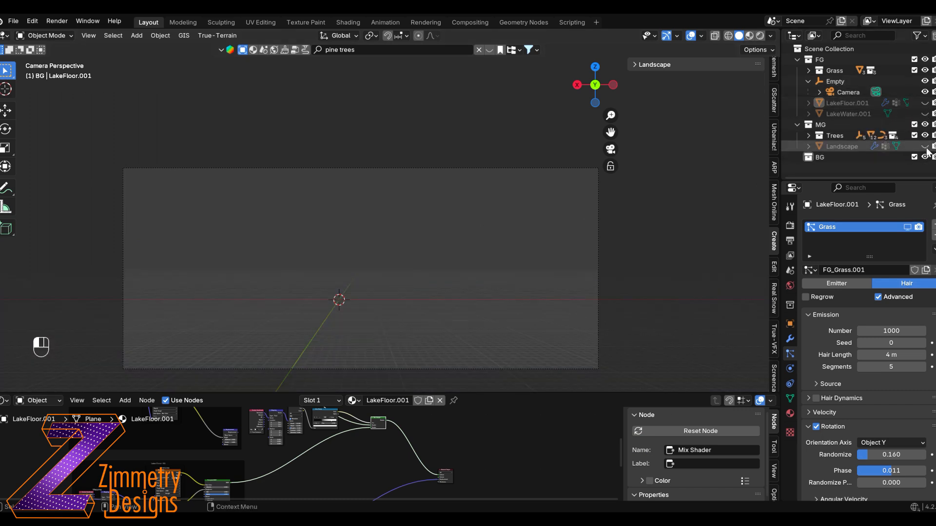
left_click(852, 155)
key("shift+a")
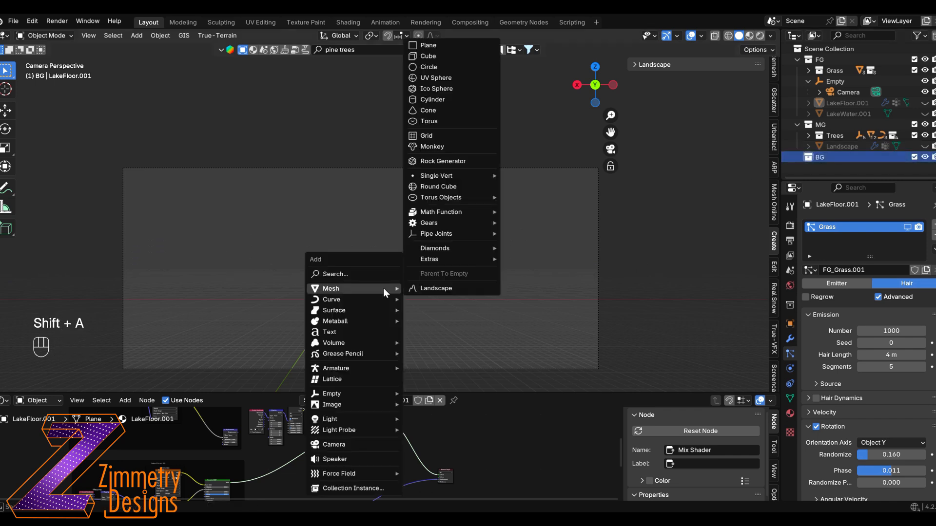
left_click(415, 288)
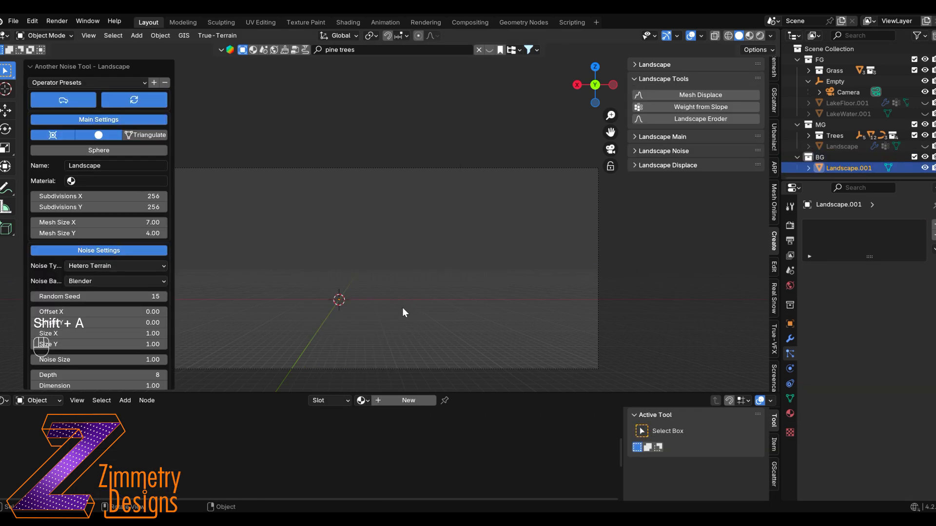
Try a mountain preset on the new landscape with a mesh size Y of 3
left_click(69, 83)
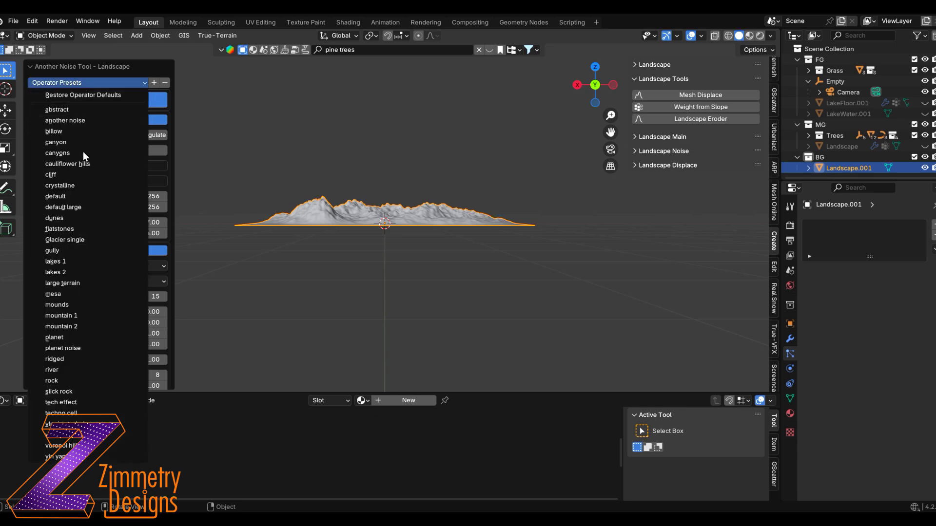
left_click(67, 320)
left_click_drag(117, 225, 117, 225)
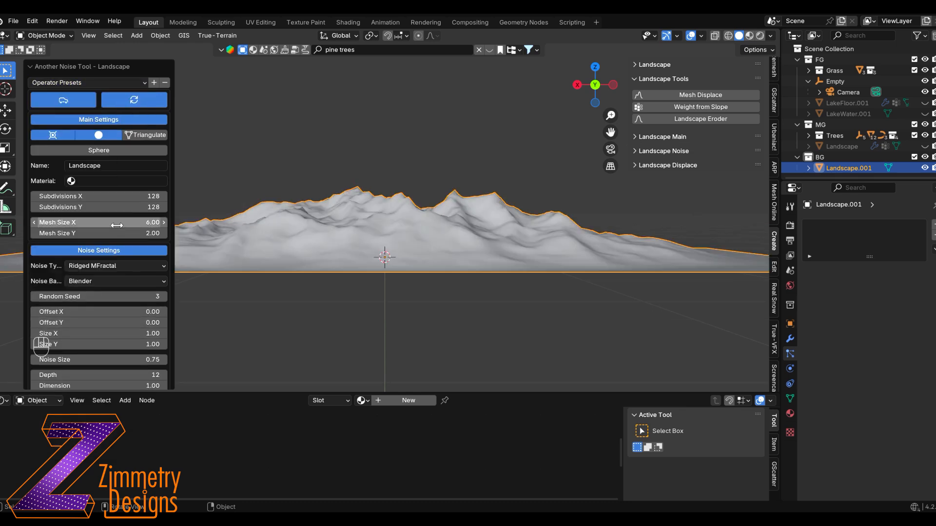
left_click(123, 233)
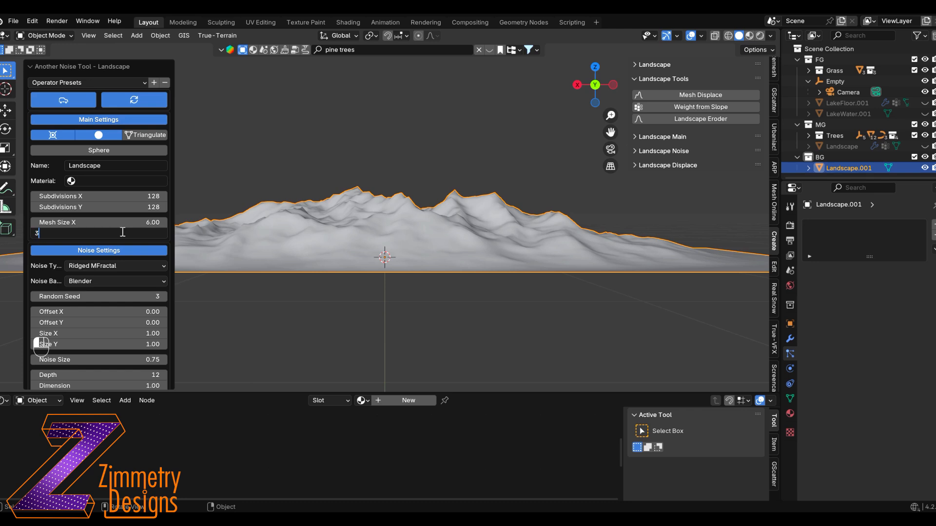
key("Return")
middle_click_drag(362, 227, 344, 245)
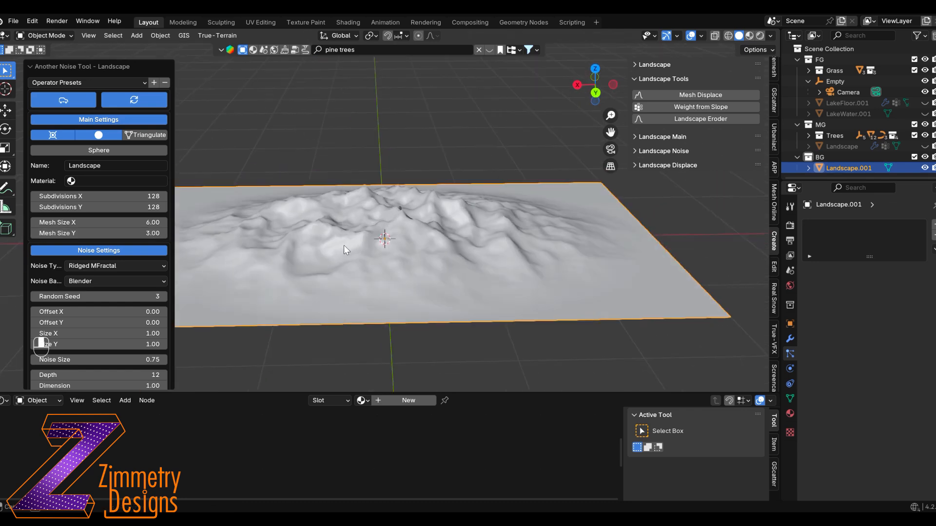
Apply a Ridged MFractal landscape preset and set the mesh size to 6 in X and 3 in Y
left_click(88, 83)
left_click(64, 288)
mouse_move(111, 224)
left_mouse_down()
mouse_move(120, 223)
mouse_move(110, 234)
left_mouse_up()
type("6")
key("Return")
left_click(107, 234)
type("3")
key("Return")
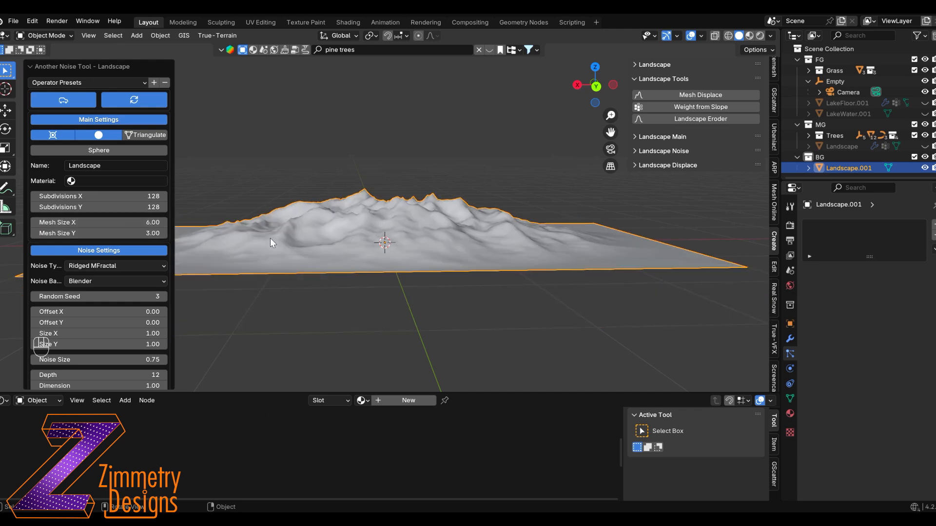
Replace the landscape with a newly added Landscape mesh using 256 subdivisions in X and Y
left_click(296, 247)
key("Delete")
key("shift+a")
mouse_move(245, 244)
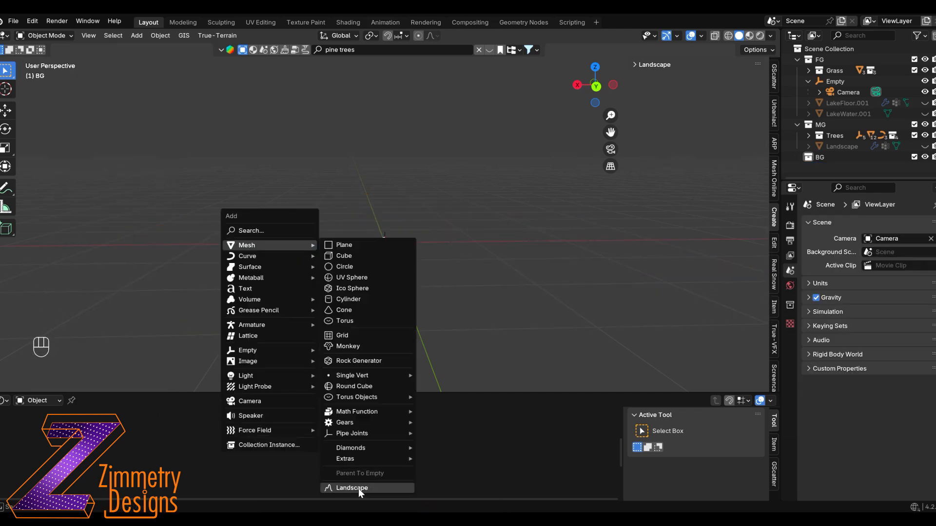
left_click(358, 489)
scroll(110, 278, "down", 3)
left_click_drag(110, 151, 110, 162)
type("256")
key("Return")
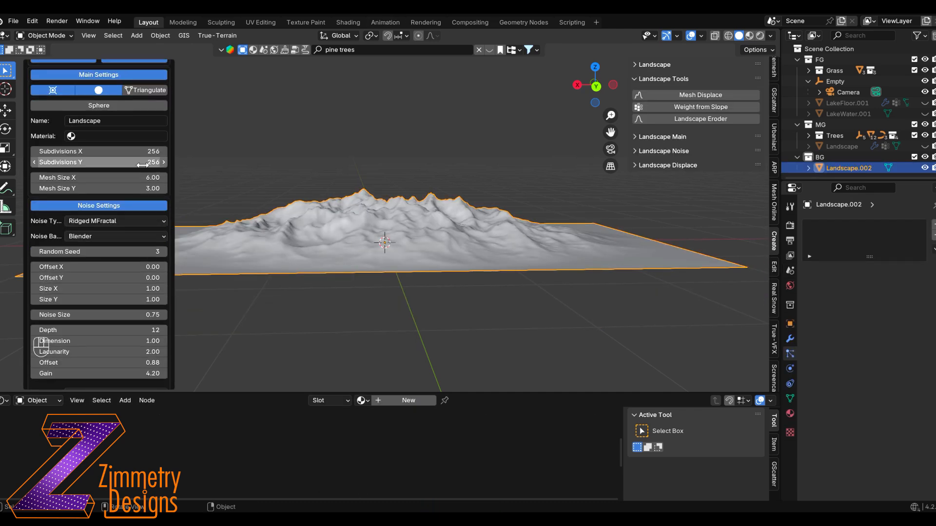
Raise the landscape's displacement height to about 0.83
scroll(98, 311, "down", 5)
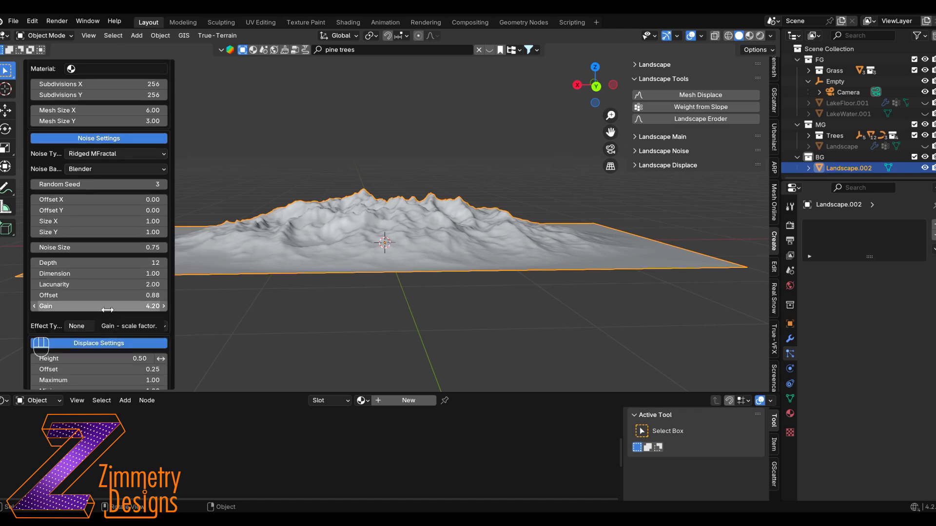
left_click_drag(160, 314, 168, 313, "shift")
scroll(124, 379, "down", 3)
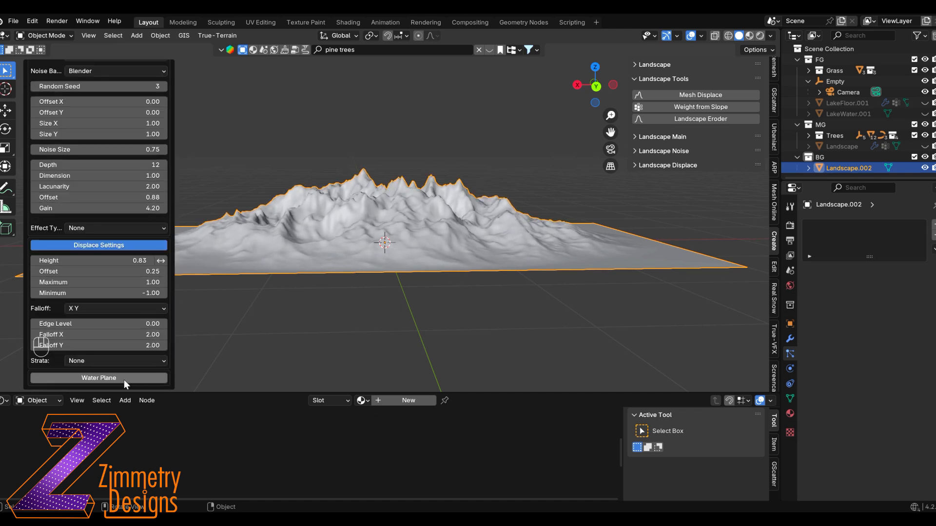
Set the landscape's falloff to 4 in X and 3 in Y
type("1")
left_click_drag(118, 337, 130, 345)
key("Return")
type("3")
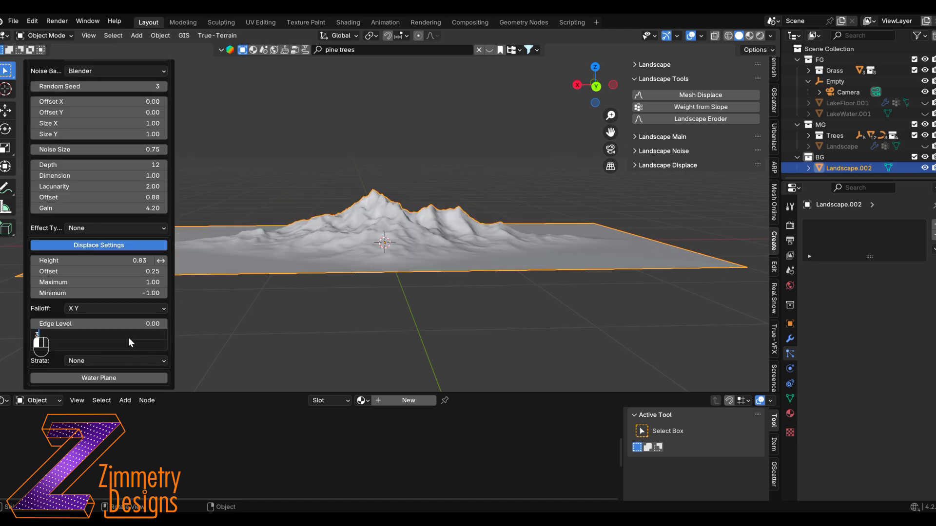
key("Return")
scroll(118, 198, "up", 5)
scroll(118, 205, "down", 5)
left_click(105, 335)
type("4")
key("Return")
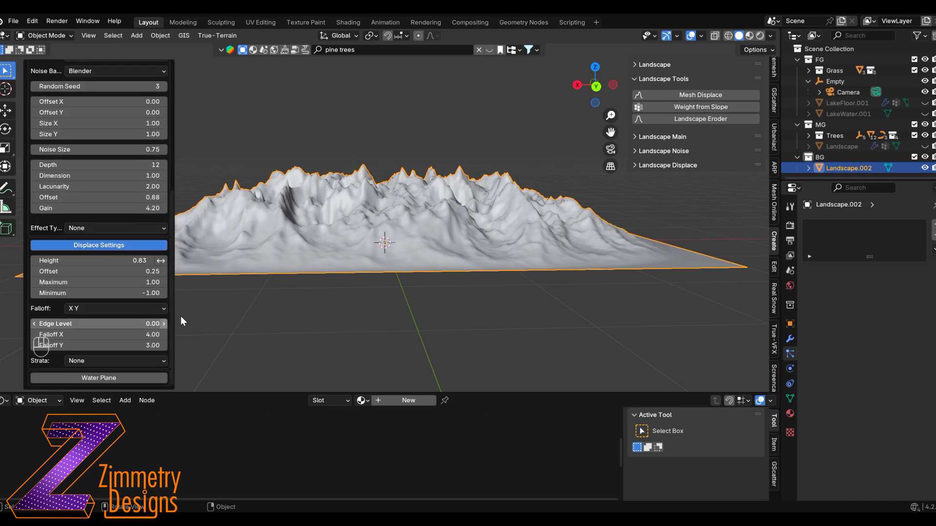
scroll(321, 288, "down", 4)
middle_click_drag(336, 278, 420, 280)
left_click_drag(92, 209, 96, 208, "shift")
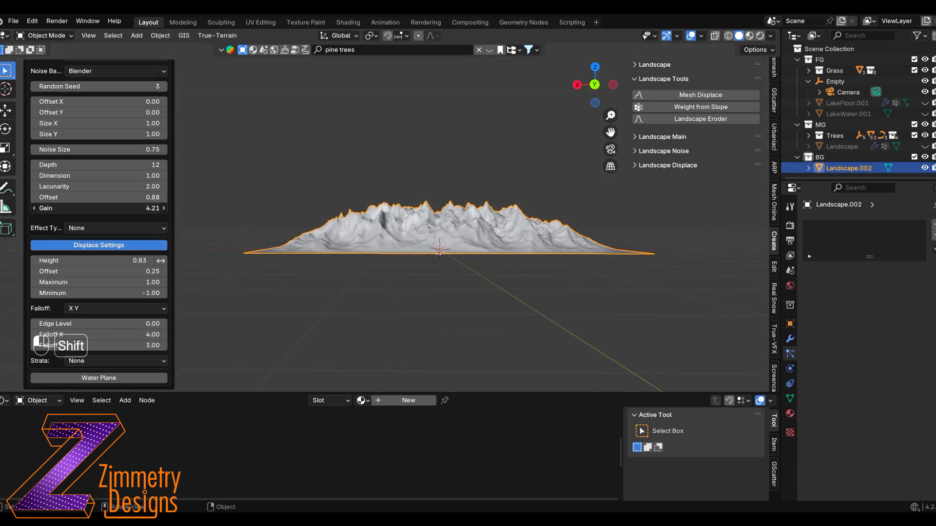
key("Escape")
Step the landscape's random seed up to 9 while comparing the mountain shapes
scroll(122, 219, "up", 8)
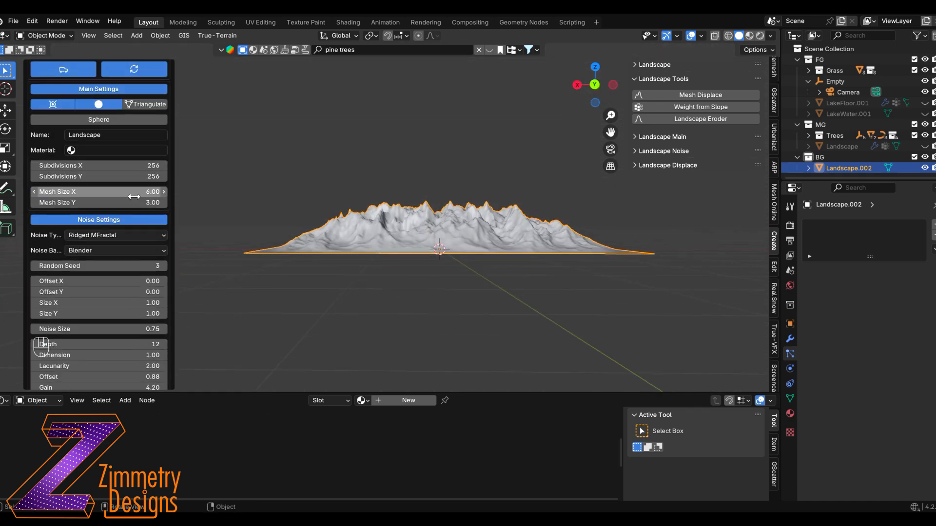
left_click(162, 266)
left_click(163, 266)
left_click(163, 266)
left_click(163, 266)
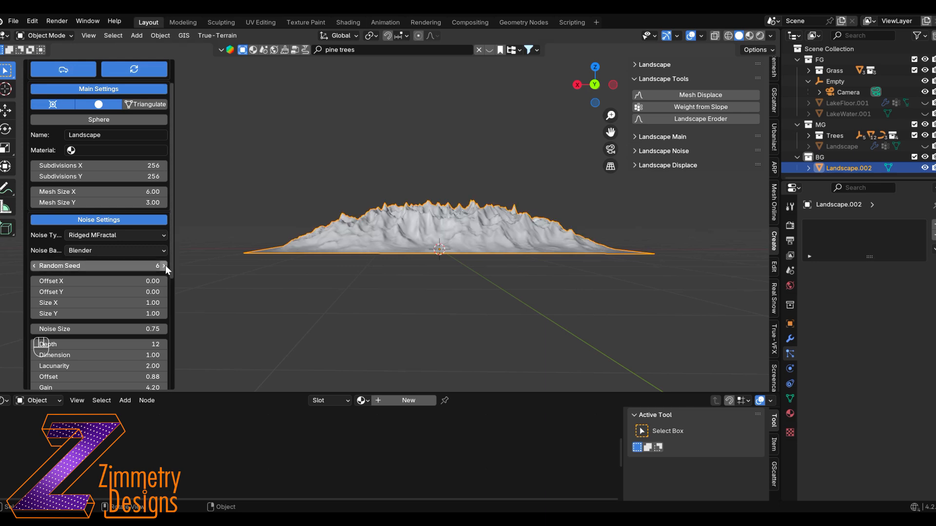
middle_click_drag(292, 238, 182, 281)
left_click(163, 266)
left_click(163, 266)
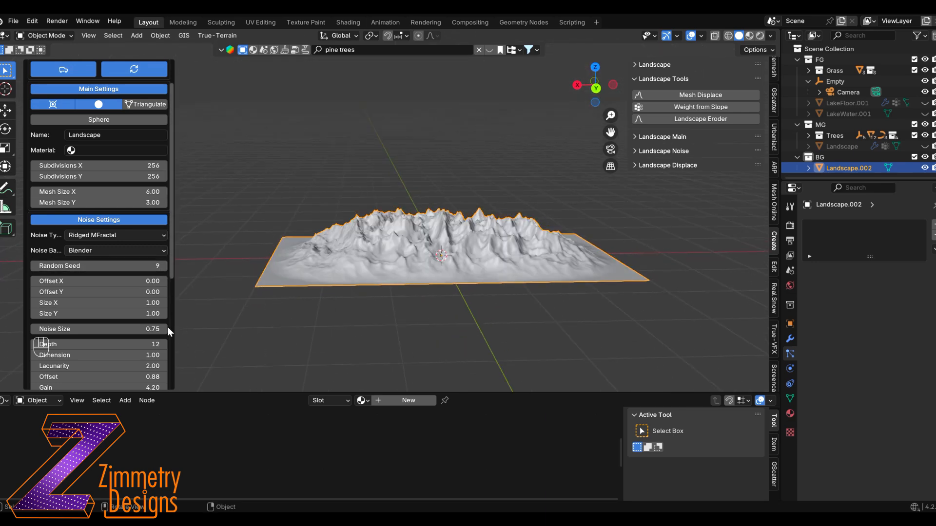
Increase the landscape's noise size to about 1.56 for broader mountain forms
scroll(137, 336, "down", 3)
scroll(117, 358, "down", 5)
scroll(95, 294, "up", 5)
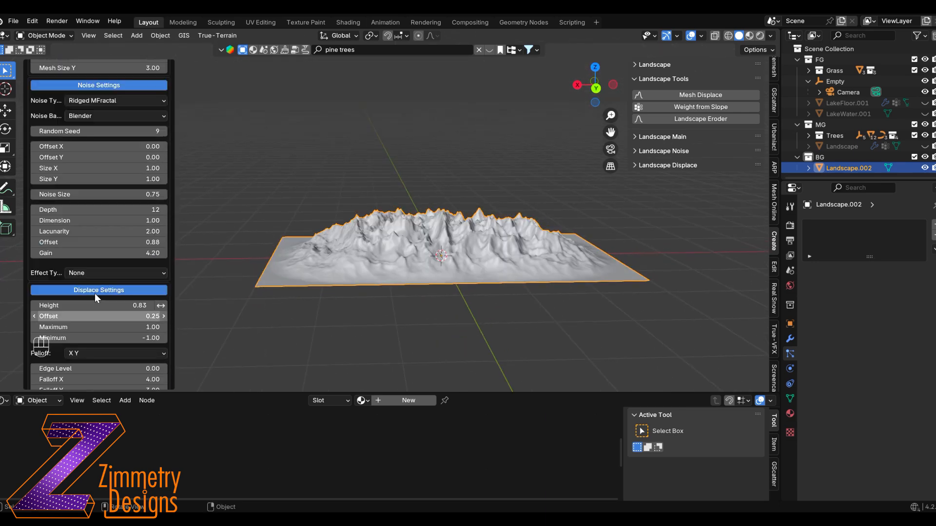
left_click_drag(95, 284, 156, 284)
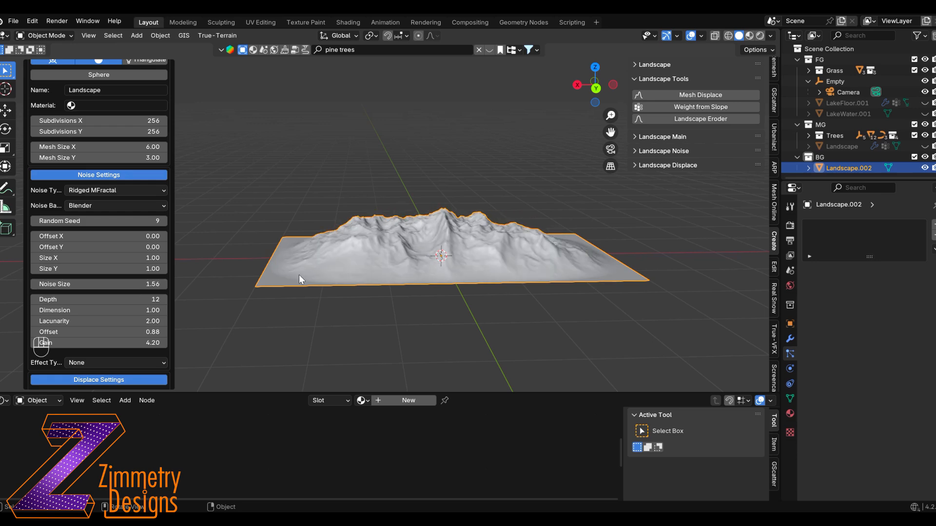
Advance the landscape's random seed to 13
middle_click_drag(302, 299, 308, 269)
left_click(163, 221)
left_click(163, 221)
left_click(163, 220)
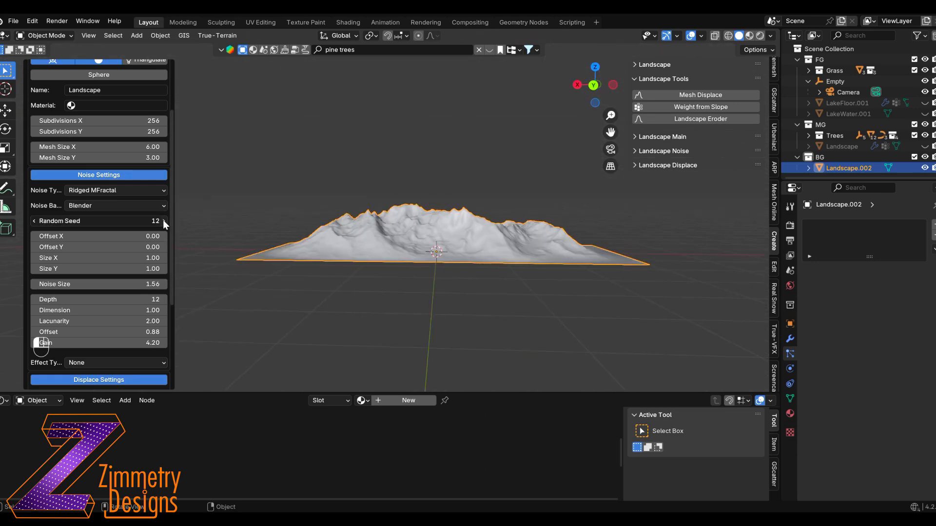
left_click(163, 221)
mouse_move(370, 229)
middle_mouse_down()
mouse_move(528, 229)
mouse_move(380, 231)
middle_mouse_up()
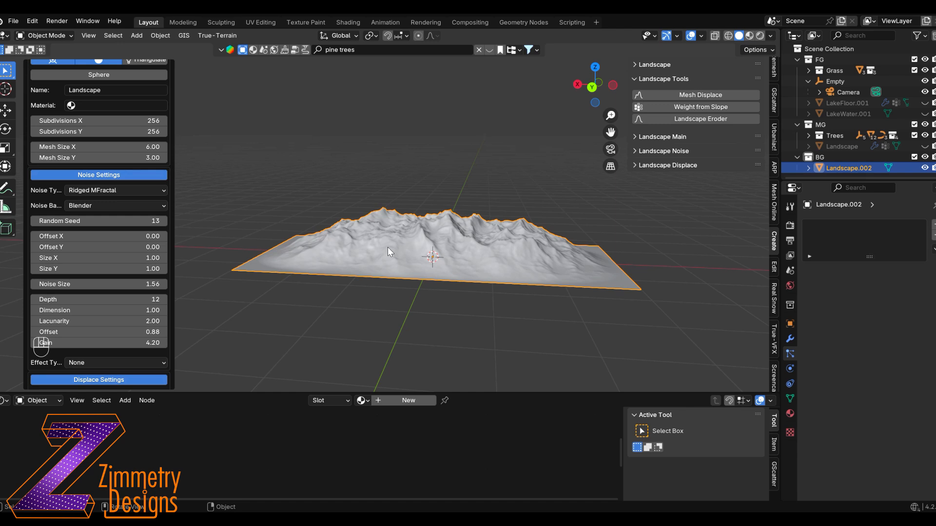
Review the landscape's mesh size, noise, displacement and falloff settings
scroll(99, 225, "up", 4)
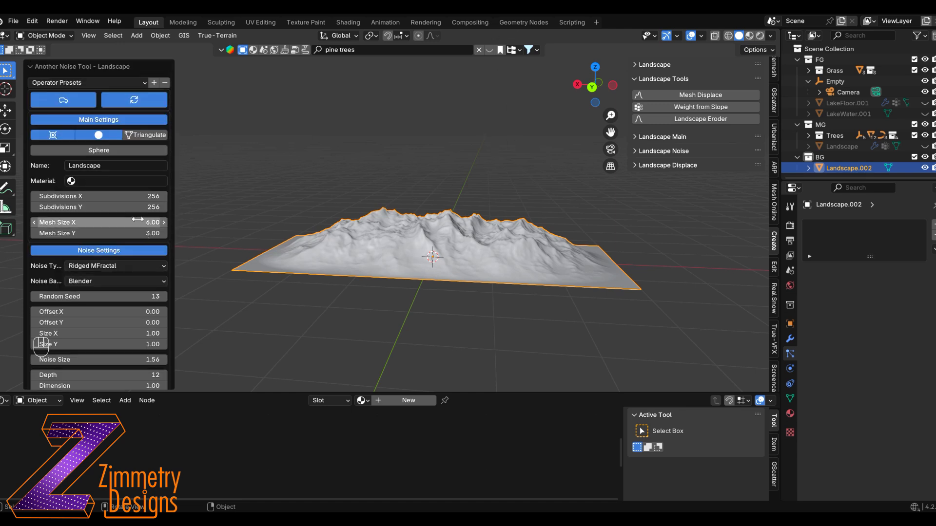
scroll(138, 218, "down", 3)
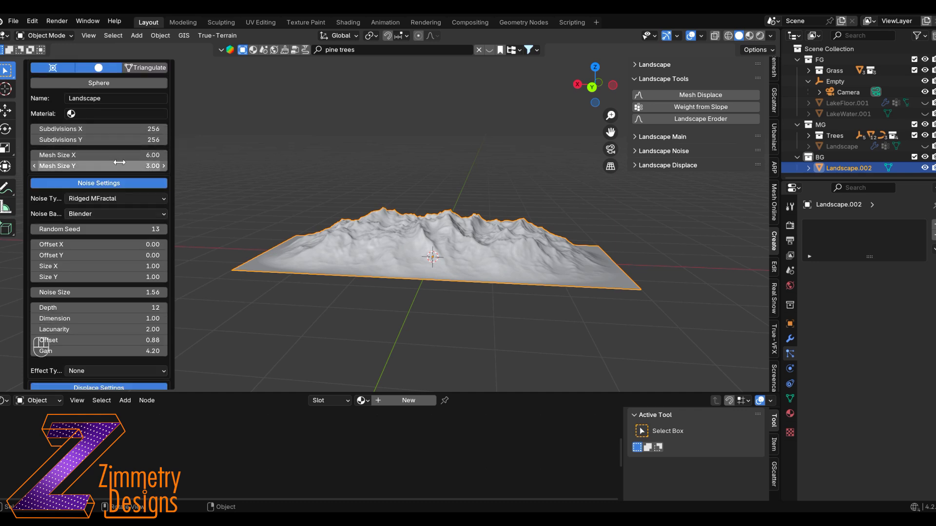
scroll(114, 209, "down", 2)
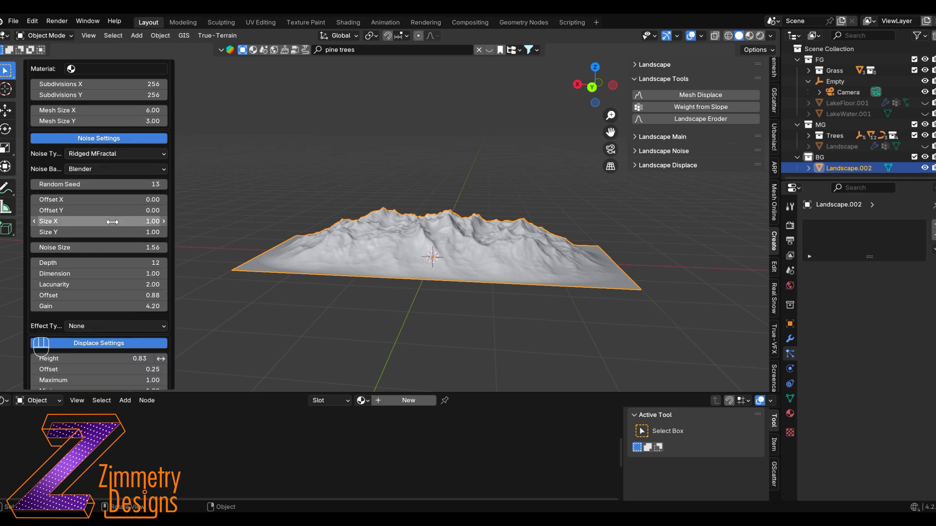
scroll(112, 222, "down", 2)
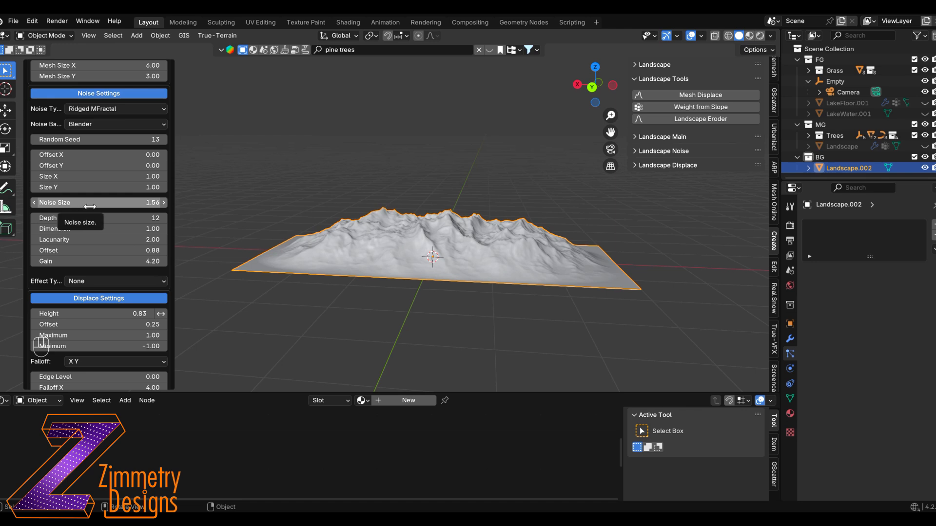
scroll(92, 219, "down", 2)
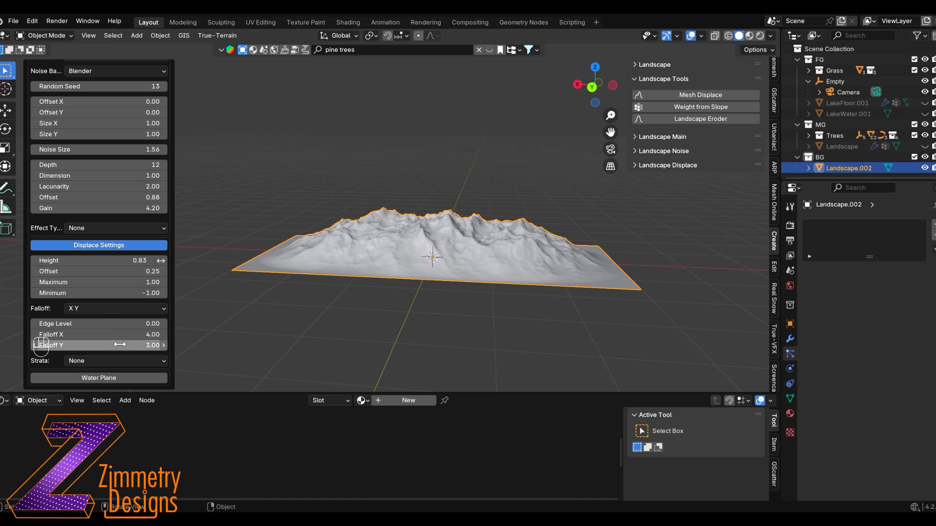
key("ctrl+z")
key("ctrl+z")
key("ctrl+z")
key("ctrl+z")
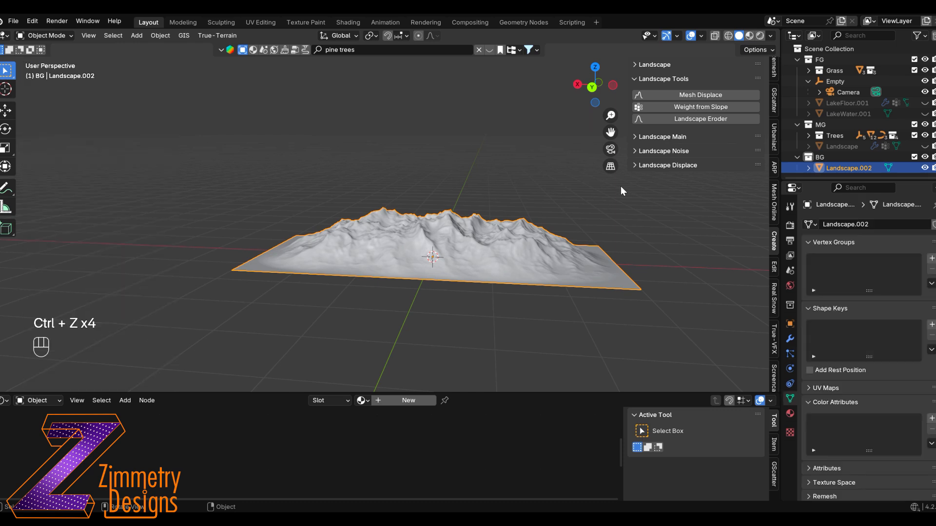
Generate a Slope vertex group for Landscape.002 with Weight from Slope using Z Slope, and return to Object Mode
left_click(682, 106)
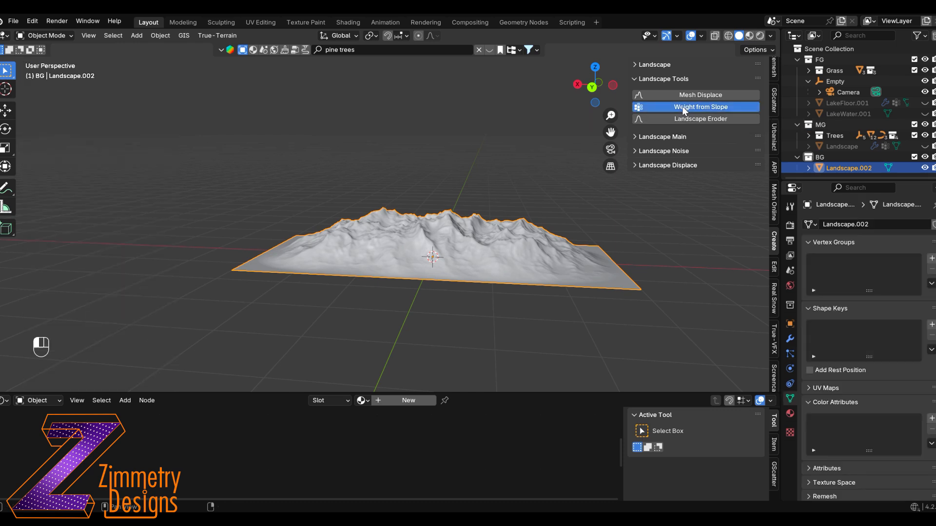
left_click(660, 167)
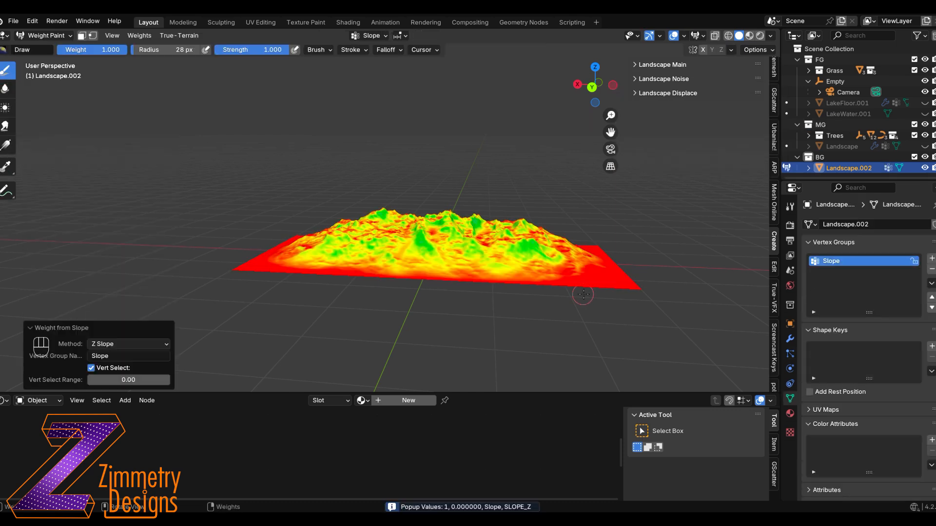
mouse_move(469, 289)
middle_mouse_down()
mouse_move(357, 286)
mouse_move(454, 301)
mouse_move(473, 261)
middle_mouse_up()
key("Tab")
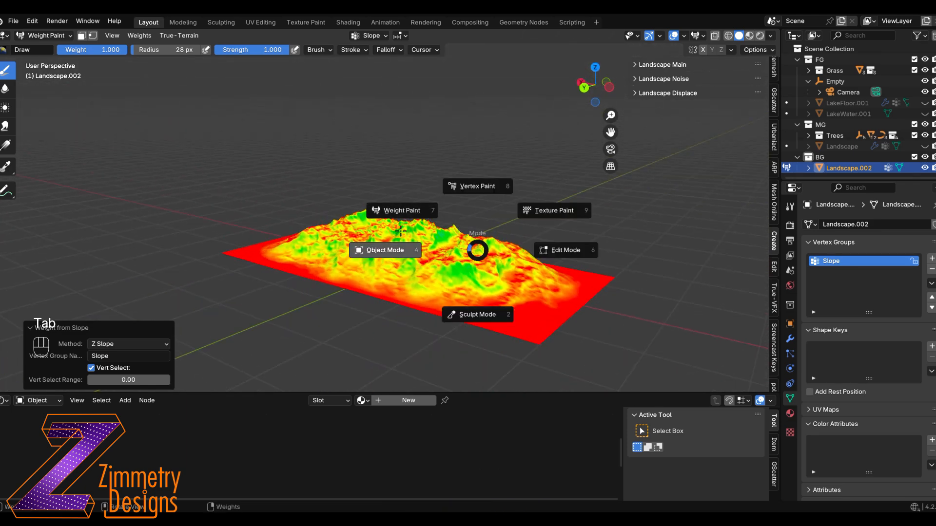
left_click(398, 250)
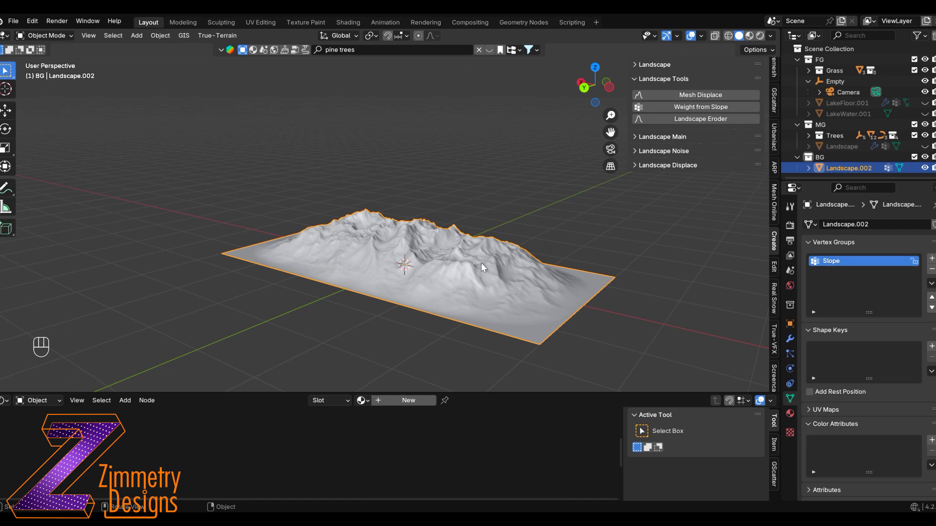
Scale the mountain landscape up uniformly, including by a factor of about 4.59
scroll(481, 262, "down", 10)
key("s")
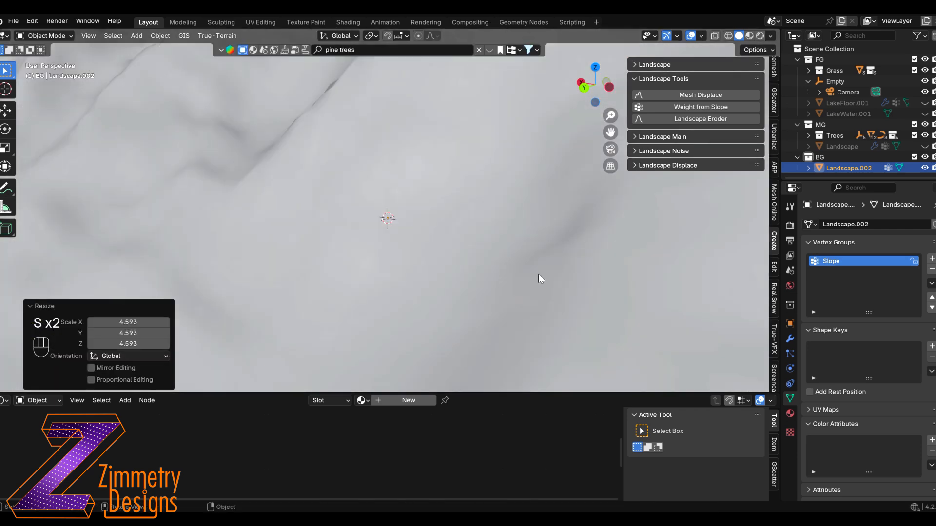
left_click(592, 282)
Unhide LakeFloor.001 and the midground Landscape, and rename that Landscape MG_Hill.001
left_click(925, 102)
left_click(924, 146)
double_click(840, 146)
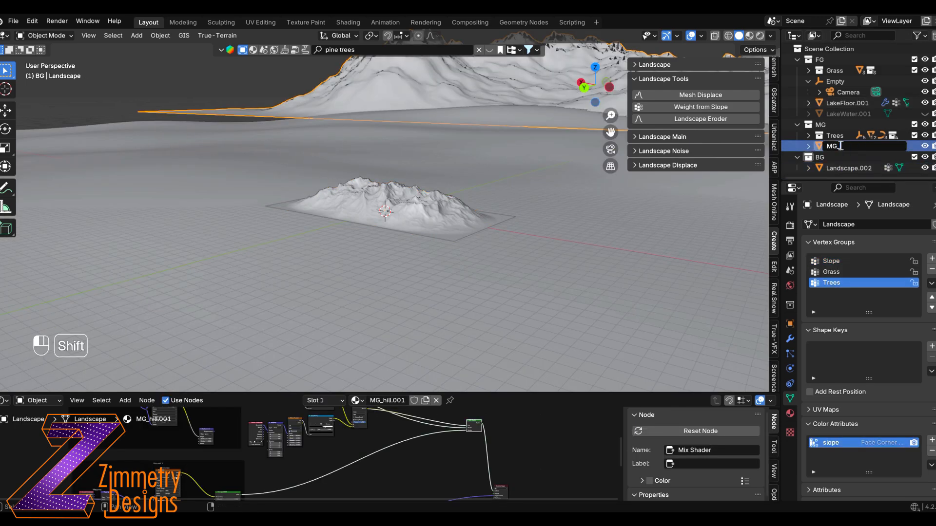
key("Return")
In top view, scale Landscape.002 up until it is slightly wider than the midground hill
left_click(417, 209)
key("KP_7")
scroll(449, 200, "down", 12)
middle_click_drag(437, 247, 431, 153, "shift")
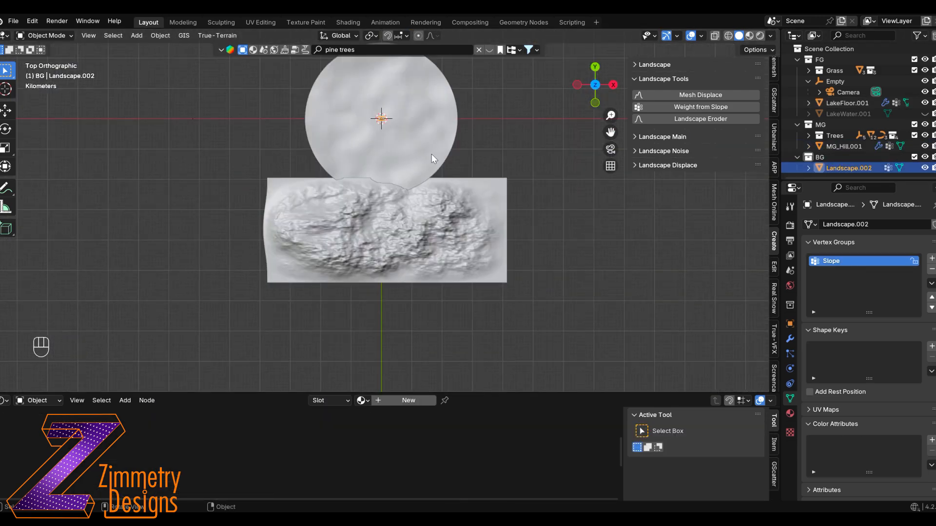
key("s")
left_click(441, 146)
key("s")
left_click(442, 144)
key("ctrl+z")
key("s")
left_click(486, 163)
key("s")
left_click(539, 185)
Move Landscape.002 along the Y axis to sit behind MG_Hill.001
key("g")
key("y")
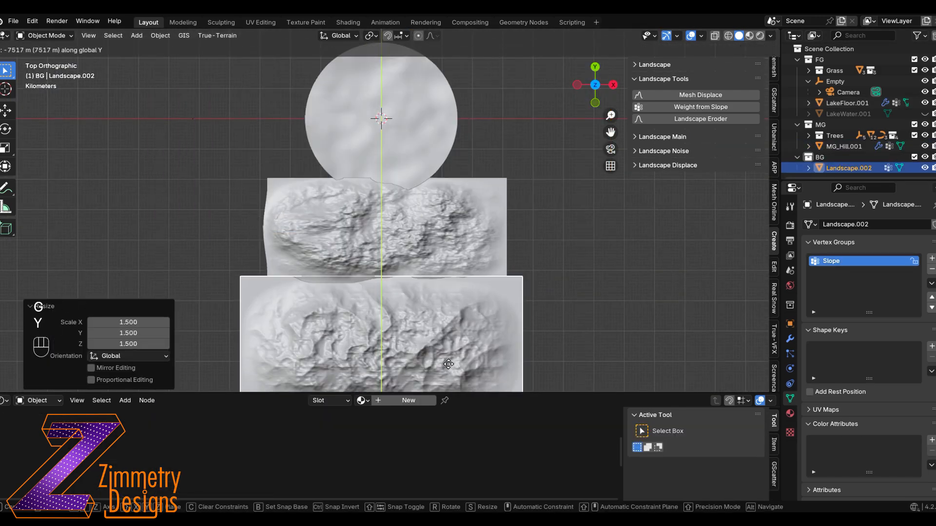
left_click(390, 295)
In the camera view, stretch Landscape.002 along X by a factor of about 1.32
key("KP_0")
key("s")
key("z")
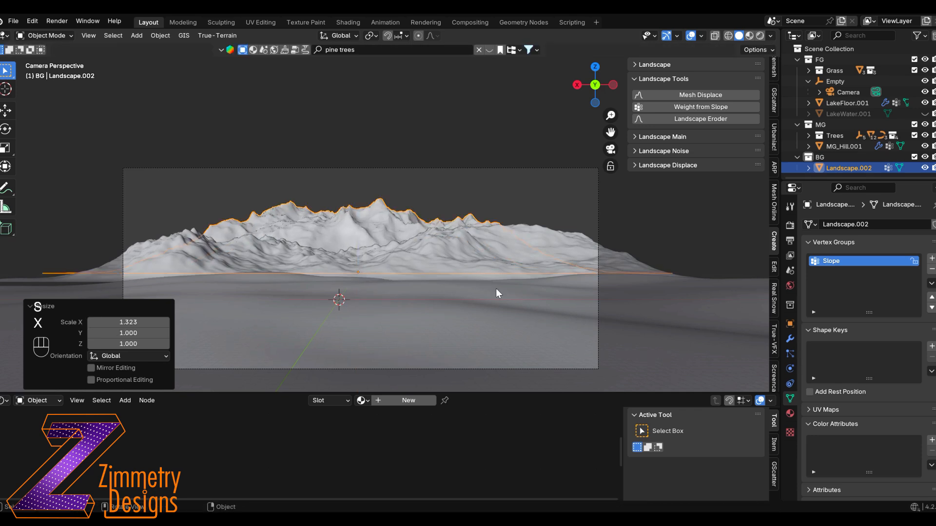
left_click(495, 288)
Raise Landscape.002 along Z by about 408 m so its peaks rise above the midground hills
key("g")
key("z")
left_click(497, 272)
scroll(487, 272, "down", 1)
middle_click_drag(466, 280, 471, 239, "shift")
scroll(479, 255, "up", 1)
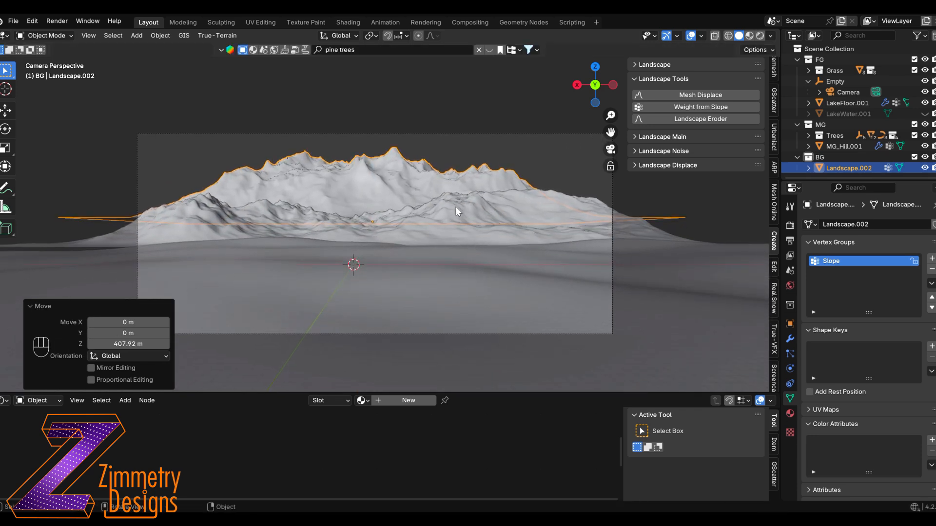
Stretch Landscape.002 along the X axis by a factor of about 1.158
key("s")
key("x")
left_click(470, 218)
Lower Landscape.002 slightly along Z, by about 60 m, and apply its scale
key("g")
key("z")
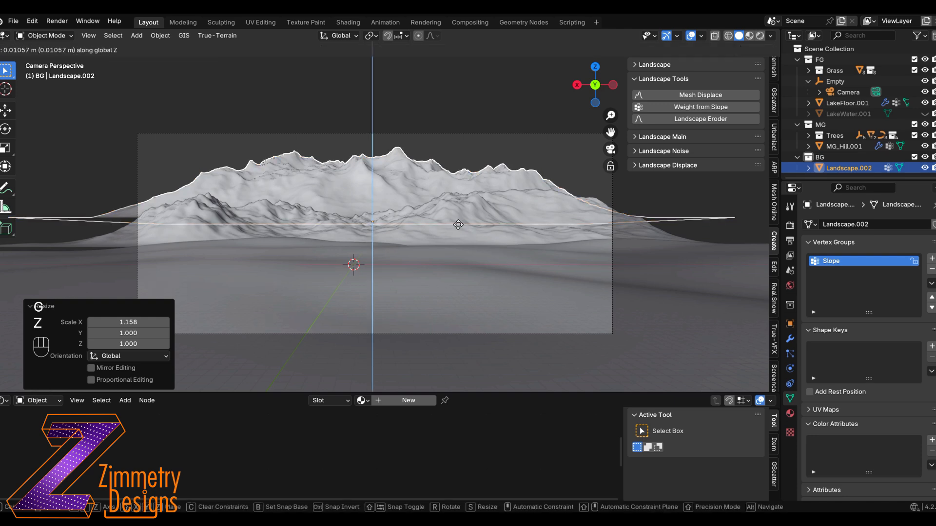
left_click(460, 230)
key("g")
key("z")
left_click(414, 235)
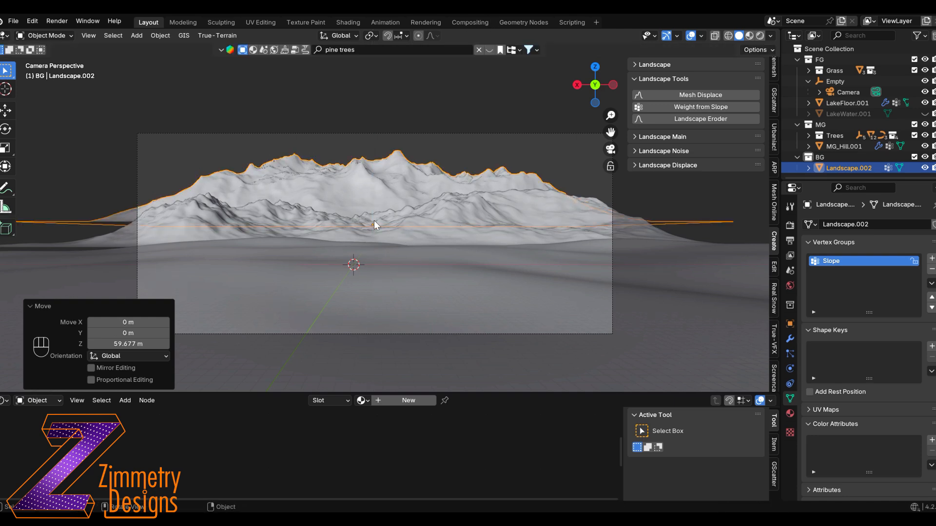
key("ctrl+a")
left_click(390, 175)
Convert all of Landscape.002's triangles to quads and UV unwrap the whole mesh
key("Tab")
key("3")
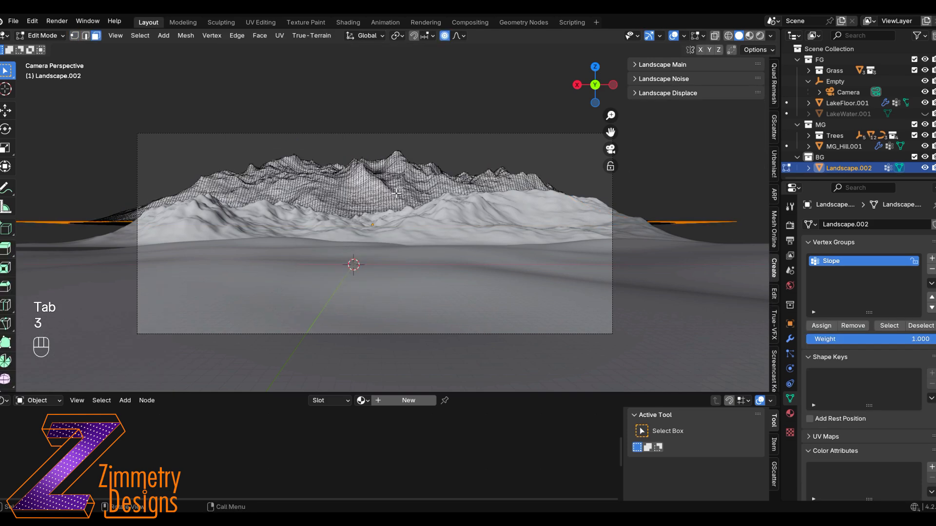
key("a")
right_click(372, 298)
left_click(372, 316)
key("u")
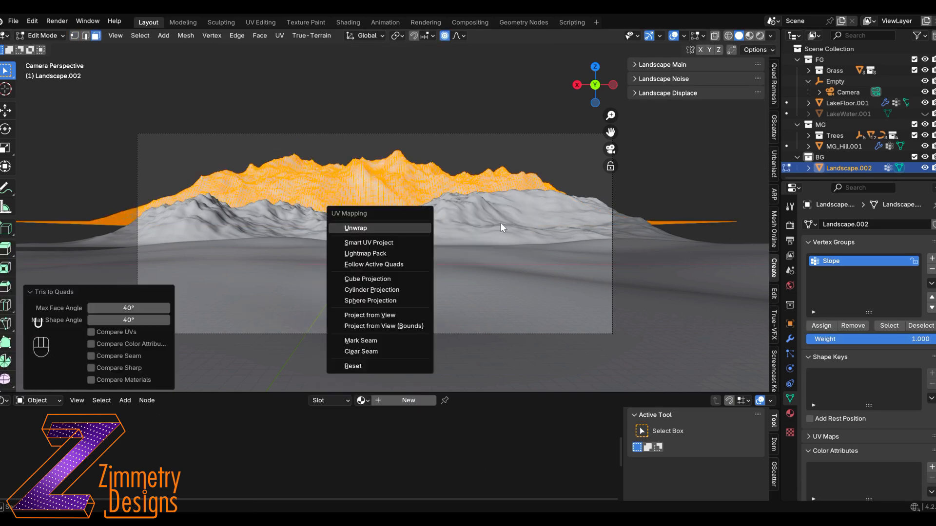
Pull the left end of the mountain mesh down about 140 m along Z with smooth proportional editing of roughly 3300 m
left_click(119, 220)
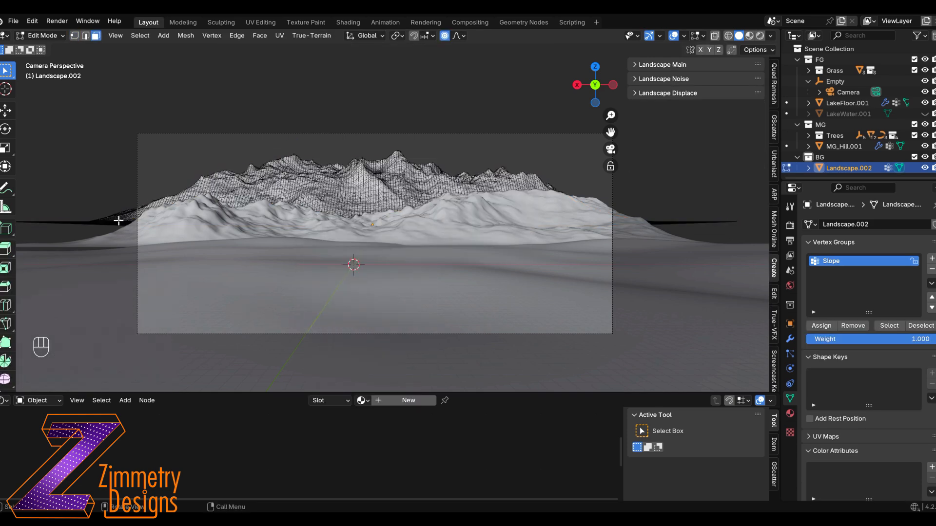
key("1")
key("g")
key("z")
scroll(115, 226, "down", 5)
left_click(116, 228)
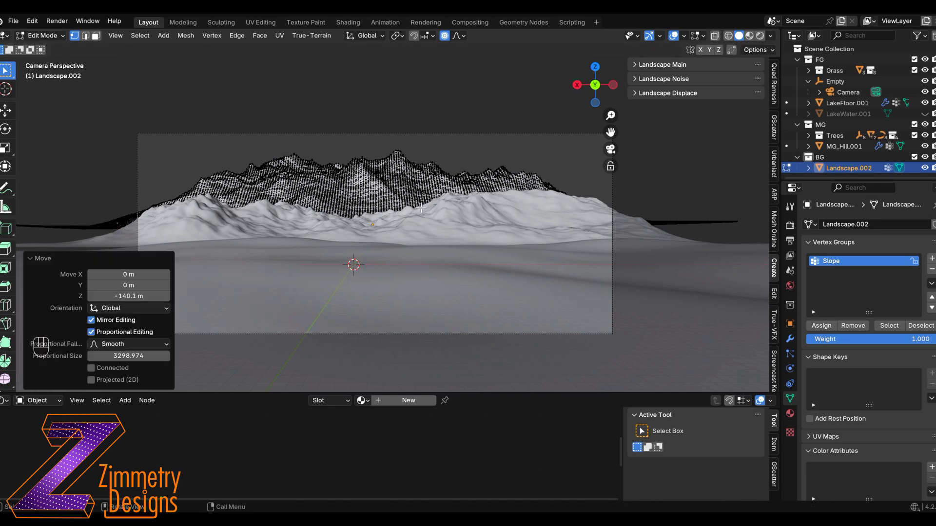
Pull the right side of the mountain mesh down about 143 m along Z with proportional editing of roughly 3990 m
left_click(597, 211)
key("g")
key("z")
scroll(625, 227, "down", 2)
left_click(625, 227)
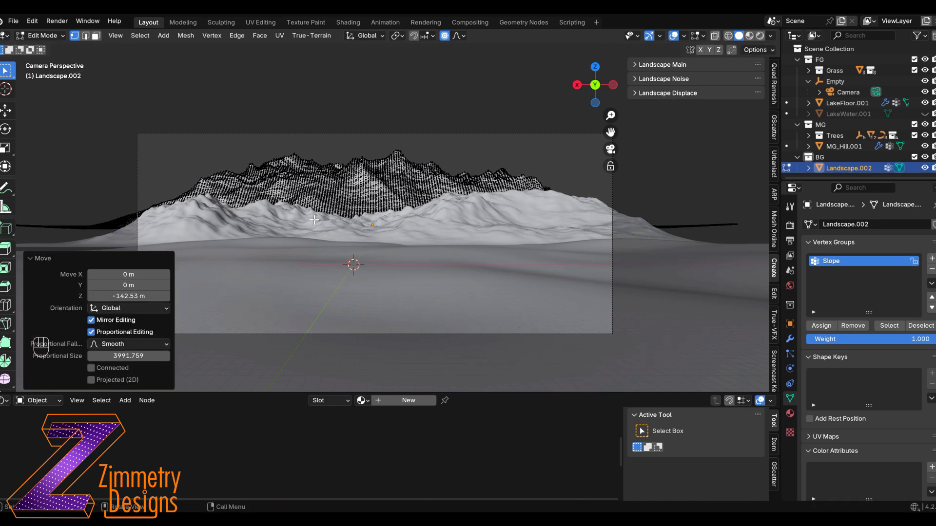
key("Tab")
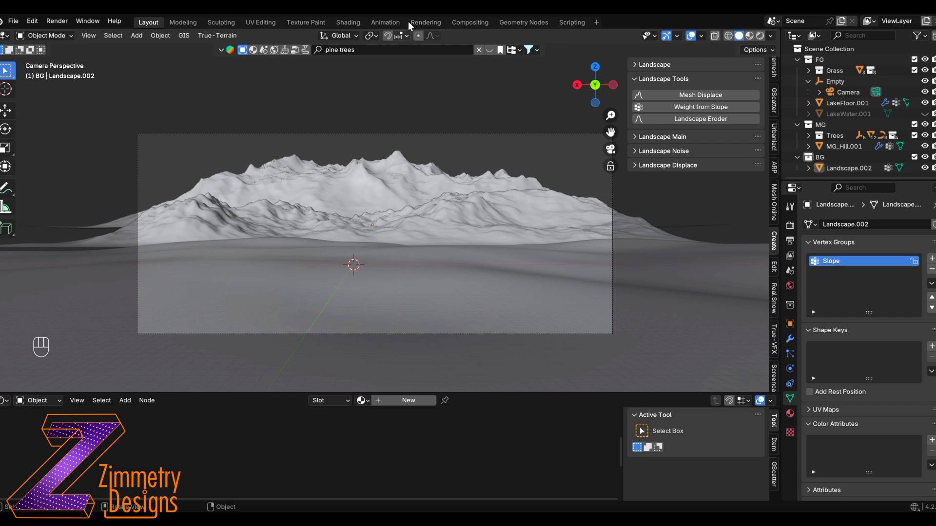
Clear the outliner-style "pine trees" search filter and create a new material for Landscape.002
left_click(478, 50)
left_click(484, 191)
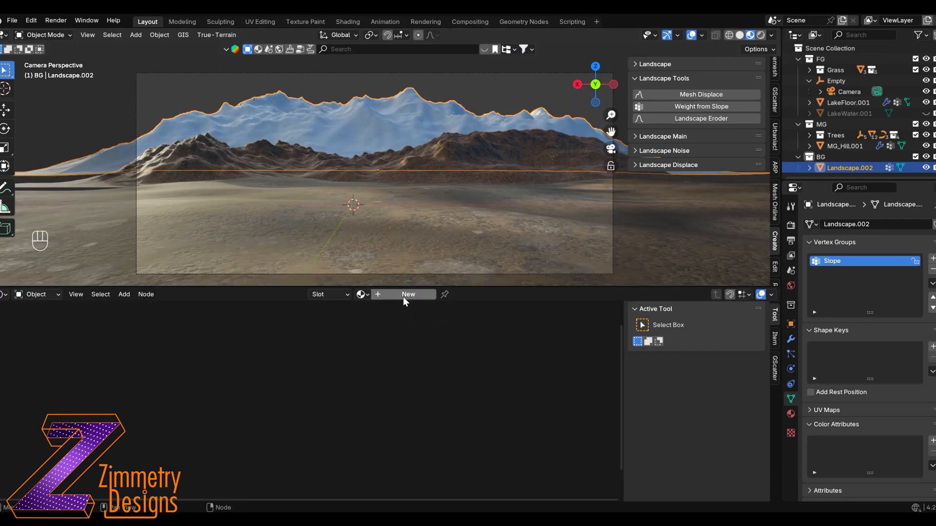
left_click(404, 299)
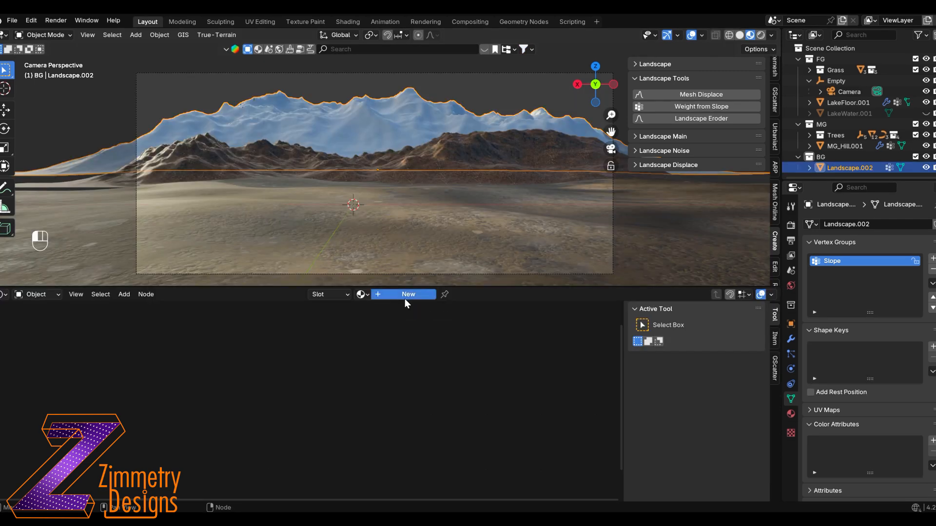
left_click_drag(214, 431, 300, 452)
key("g")
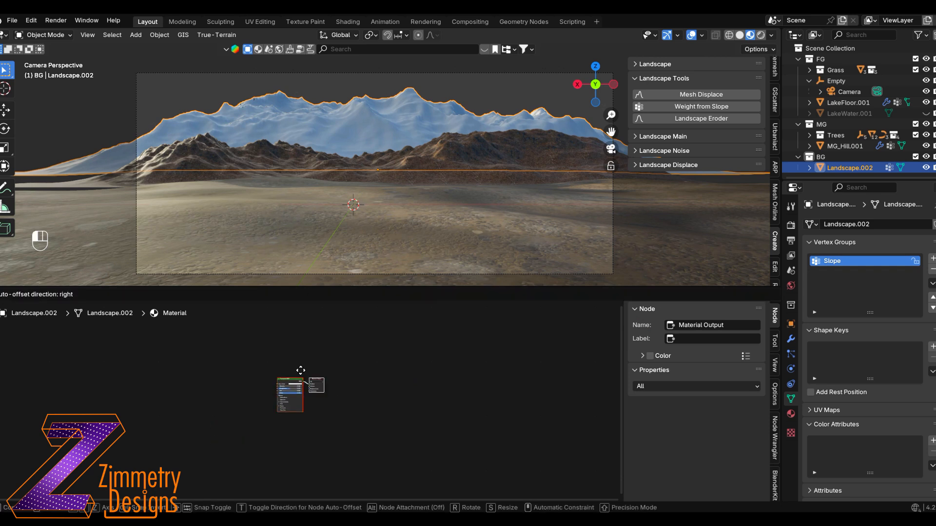
left_click(293, 383)
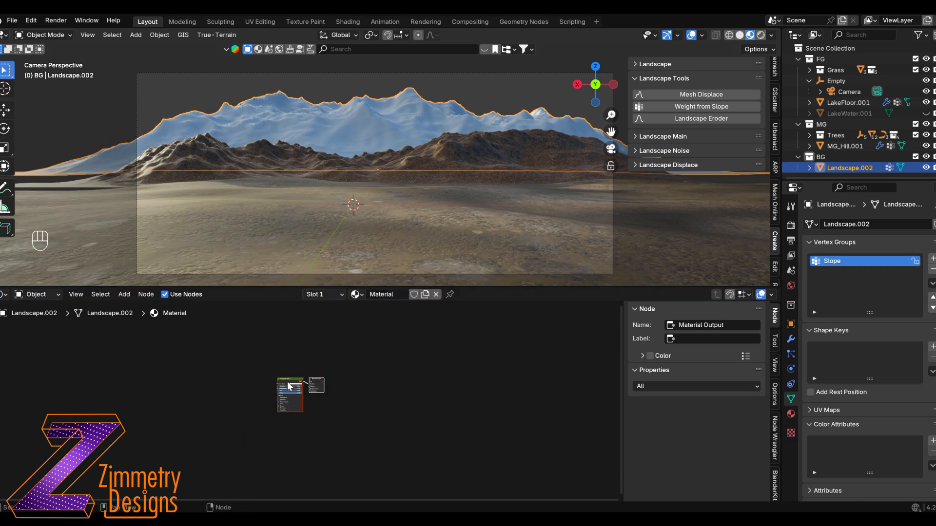
Load the Rock020_4K-JPG color, roughness and displacement maps onto the Principled BSDF with the Principled Texture Setup
left_click(287, 381)
key("Home")
left_click(357, 358)
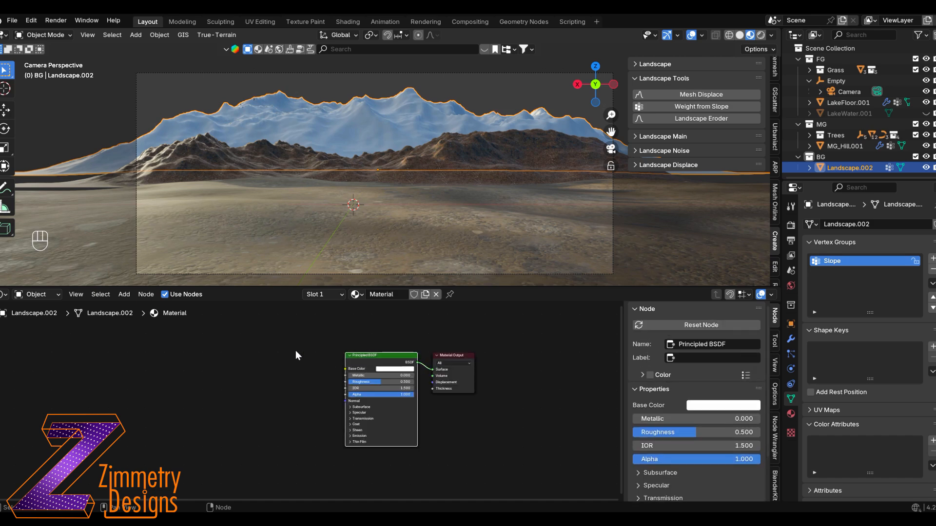
key("ctrl+shift+t")
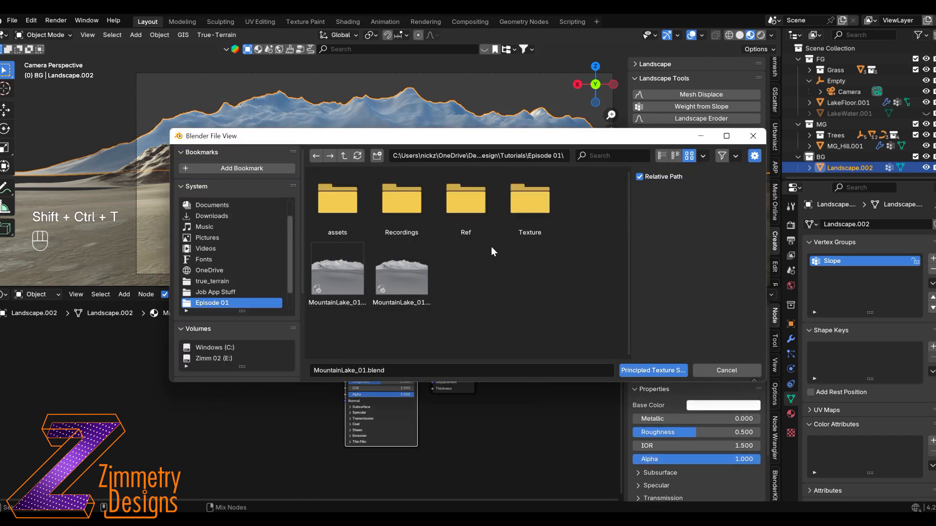
double_click(530, 200)
double_click(338, 271)
left_click(338, 273)
scroll(340, 337, "down", 2)
left_click(338, 326, "ctrl")
left_click(400, 250, "ctrl")
left_click(653, 371)
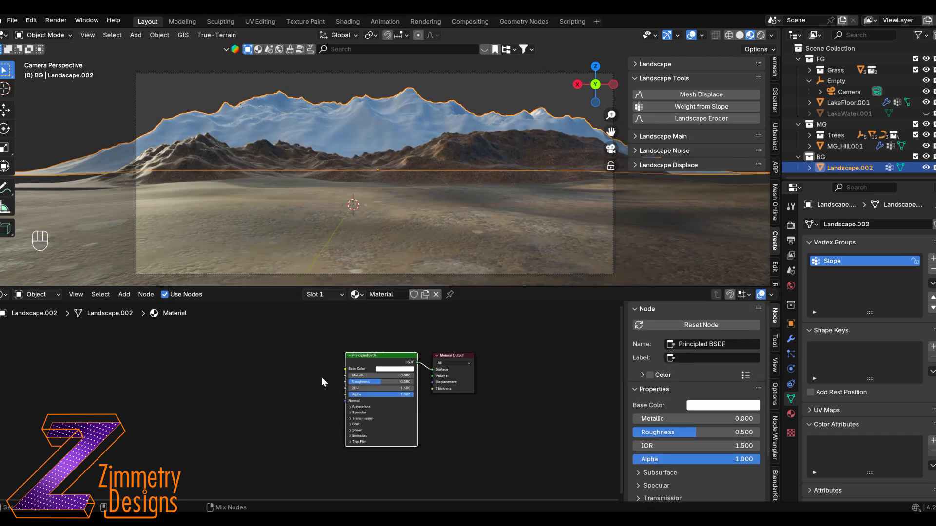
Move the Material Output away from the shader and group the Rock020 nodes in a frame labelled Rock 1
scroll(301, 400, "down", 9)
left_click_drag(378, 384, 507, 389)
left_click_drag(137, 347, 378, 485)
key("ctrl+j")
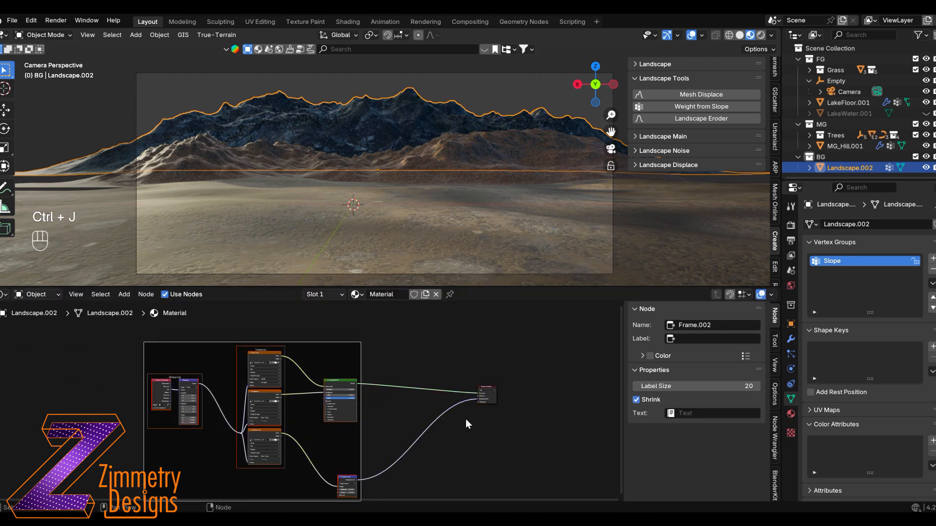
scroll(428, 399, "up", 3)
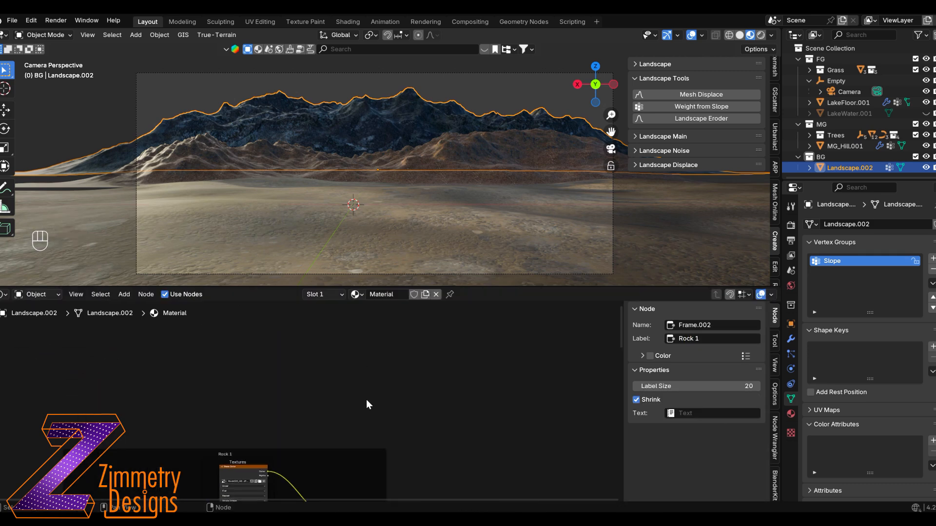
Add a second Principled BSDF above the Rock 1 frame and enlarge the node editor for more working space
key("shift+a")
type("prin")
left_click(387, 397)
left_click(342, 360)
scroll(350, 361, "down", 2)
middle_click_drag(390, 363, 404, 290)
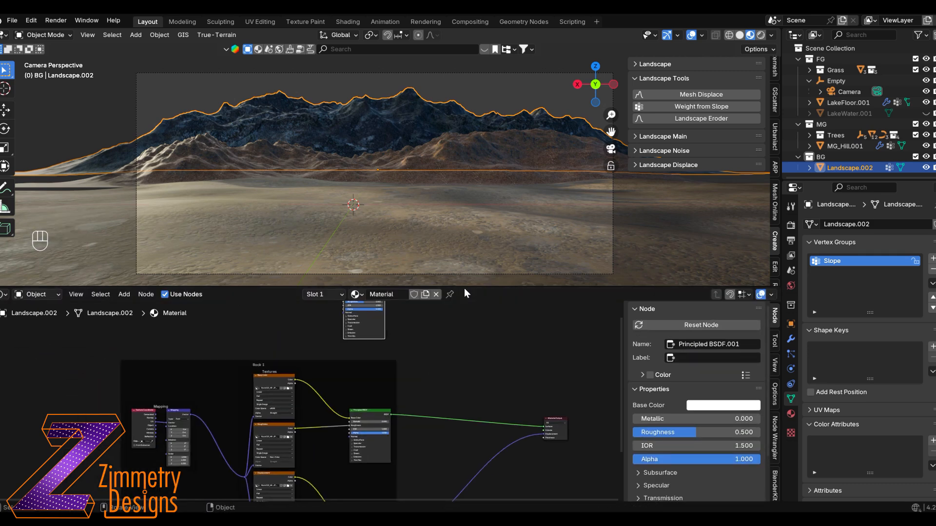
left_click_drag(464, 287, 461, 166)
left_click_drag(366, 231, 373, 237)
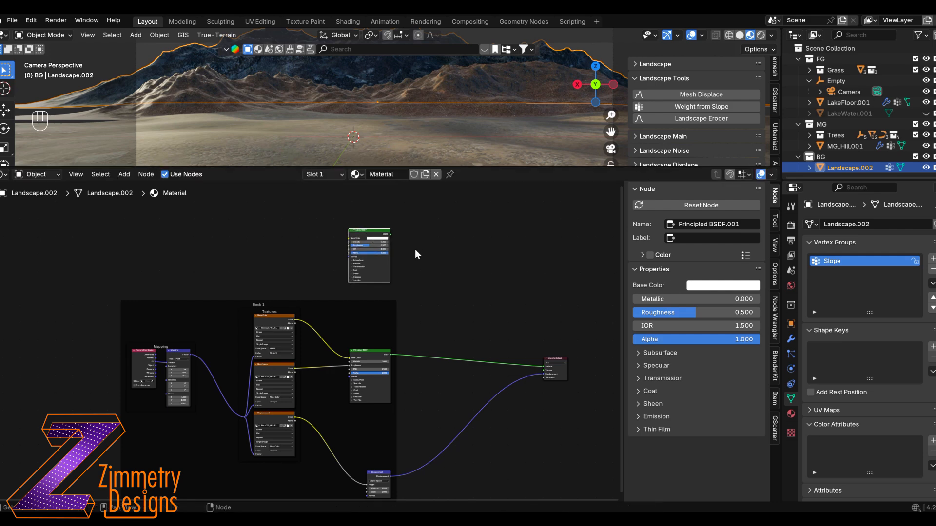
middle_click_drag(414, 250, 438, 317)
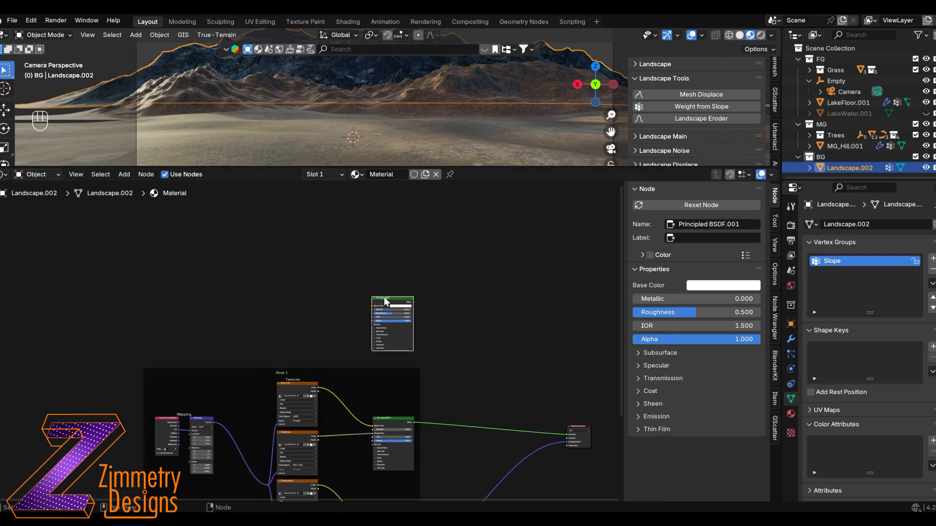
left_click_drag(384, 296, 392, 272)
Load the Rock051_4K-JPG color, metalness, roughness and displacement maps onto the second Principled BSDF
key("ctrl+shift+t")
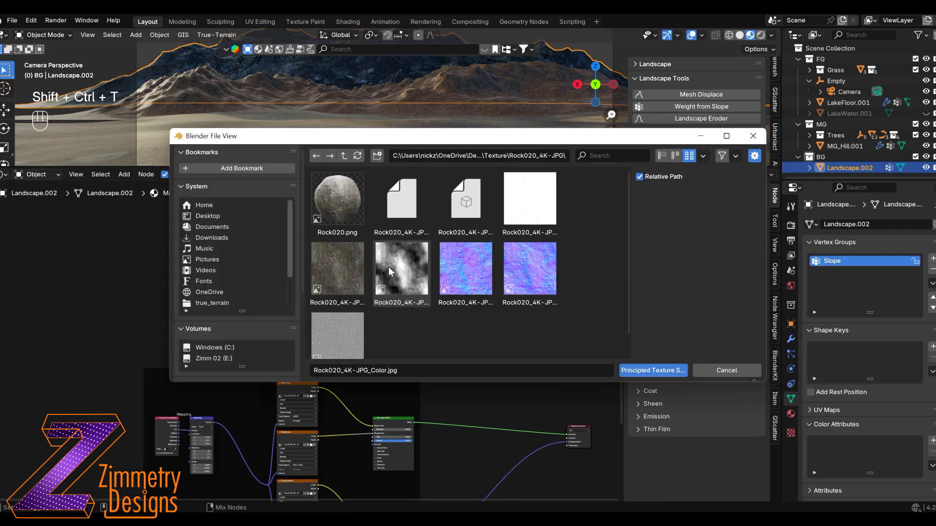
scroll(390, 320, "down", 1)
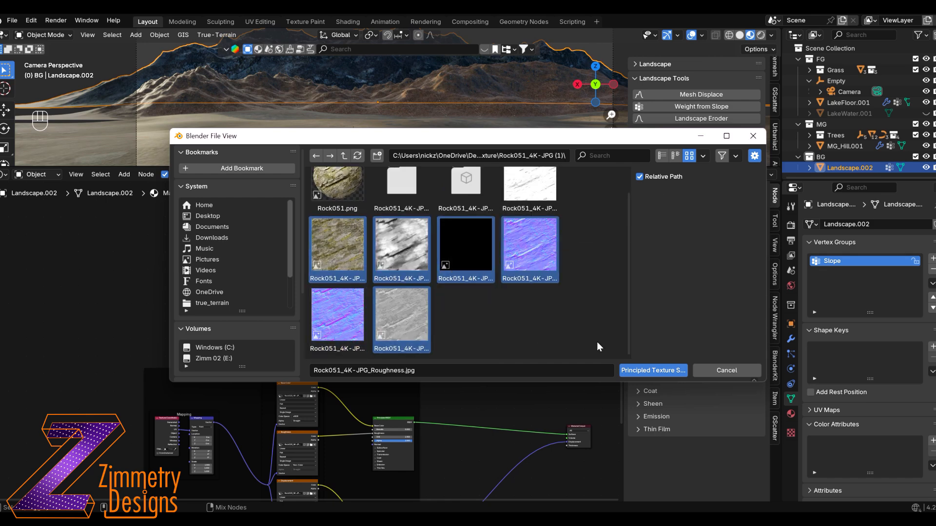
left_click(653, 370)
Group the Rock051 nodes in a frame labelled Rock 2
left_click(288, 224)
key("ctrl+j")
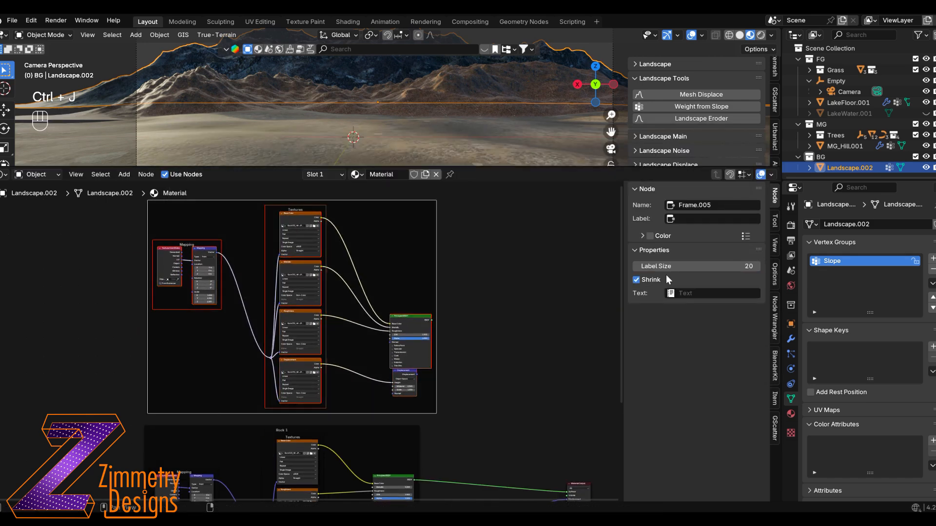
left_click(687, 219)
type("Rock 2")
key("Return")
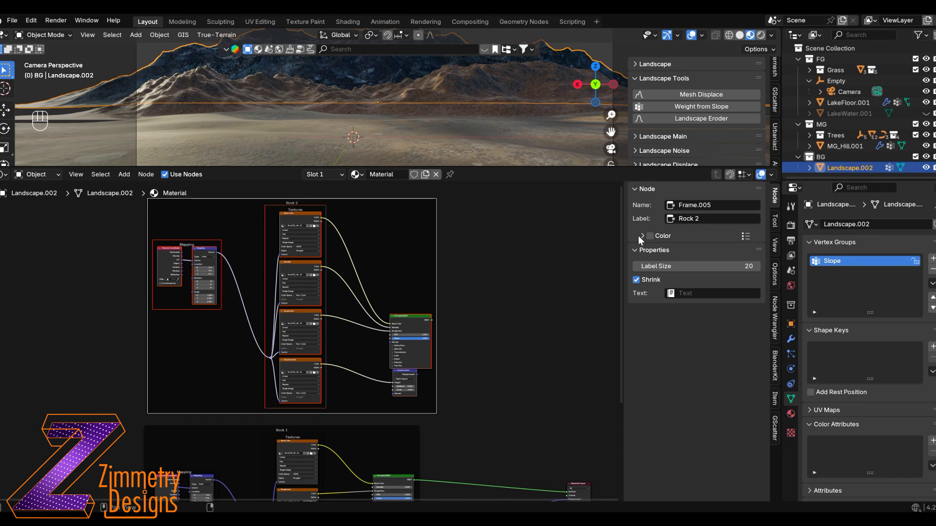
Blend the Rock 1 and Rock 2 Principled shaders through a Mix Shader feeding the Material Output
scroll(371, 271, "down", 2)
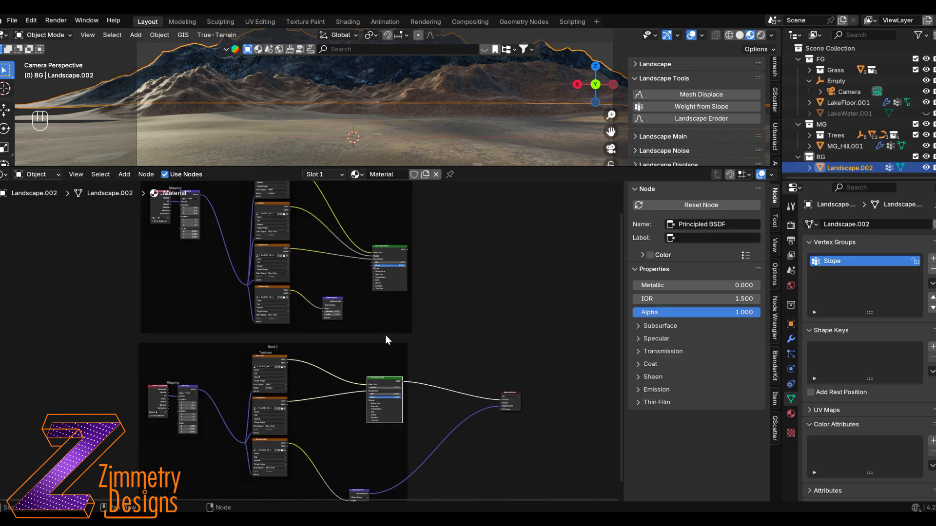
right_click_drag(382, 258, 385, 384, "ctrl+shift")
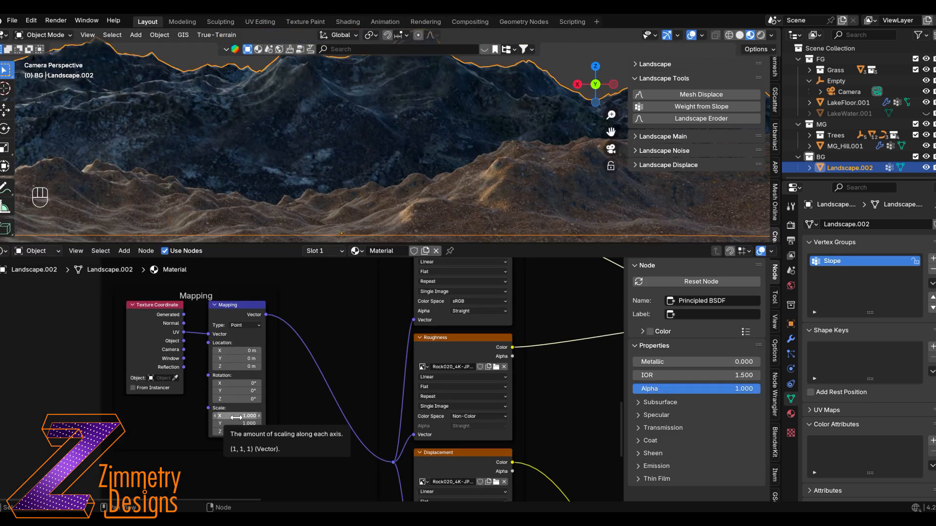
Set the Rock 1 mapping scale to 11.1 on all axes and its rotation to 6.5° in Y and 11.9° in Z
left_click_drag(239, 415, 248, 390)
key("ctrl+z")
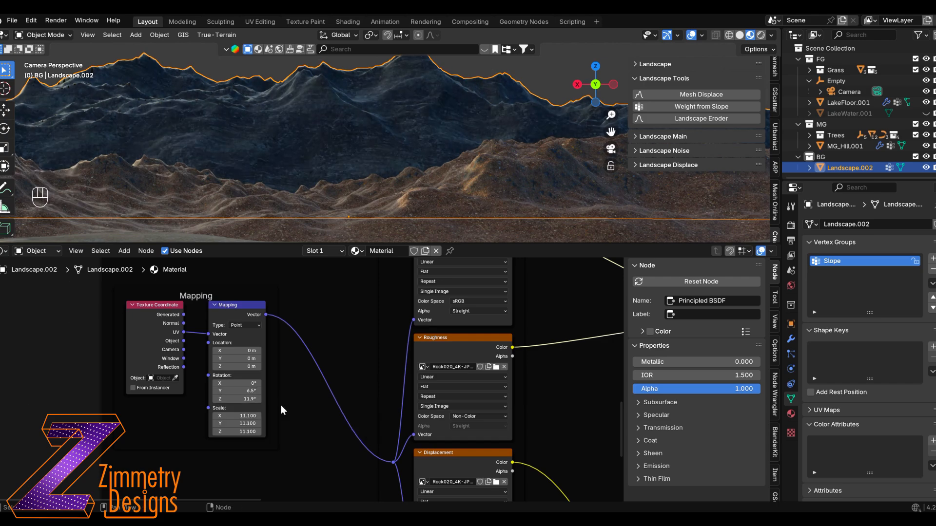
Set the Rock 2 mapping scale to 12.9 on all axes and rotate it about 3.1° in Y and -14.2° in Z
scroll(281, 405, "down", 3)
middle_click_drag(280, 405, 307, 451)
scroll(306, 451, "down", 2)
scroll(325, 423, "up", 5)
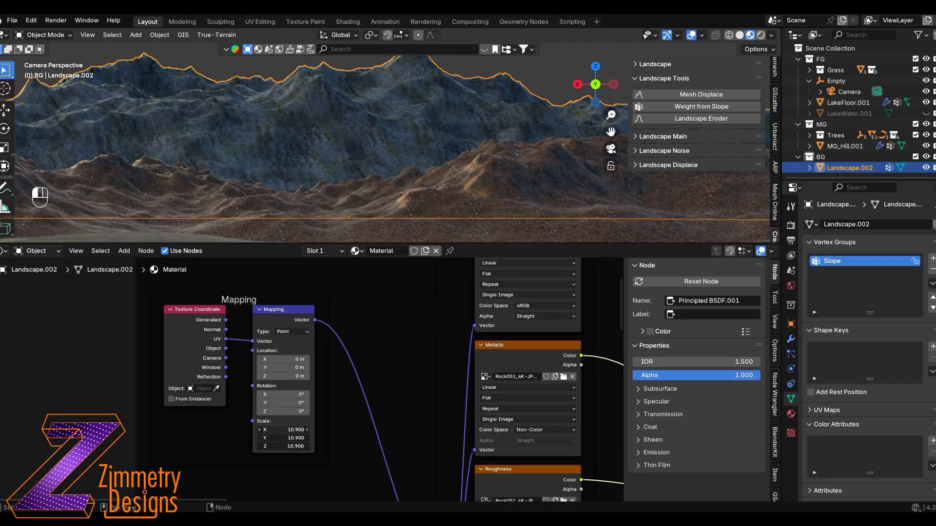
left_click_drag(293, 411, 268, 411)
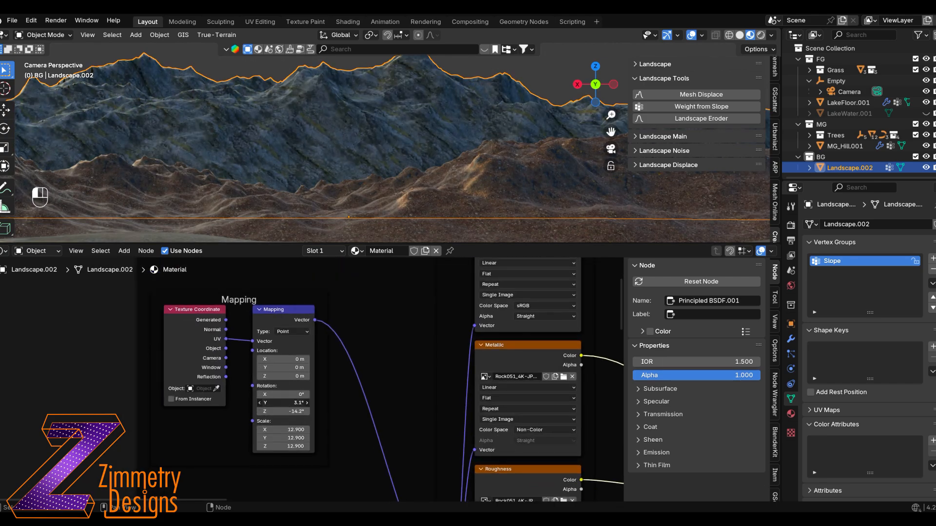
key("ctrl+z")
scroll(355, 413, "down", 4)
key("ctrl+z")
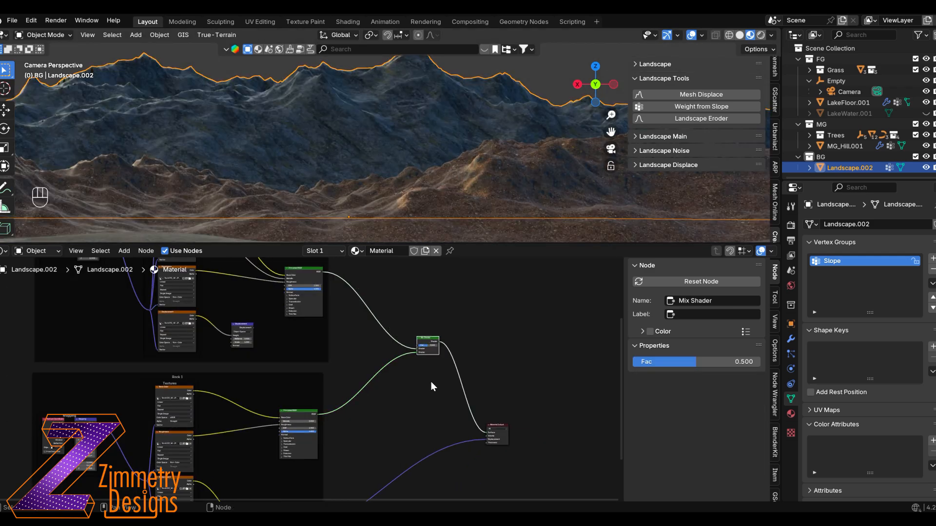
key("ctrl+z")
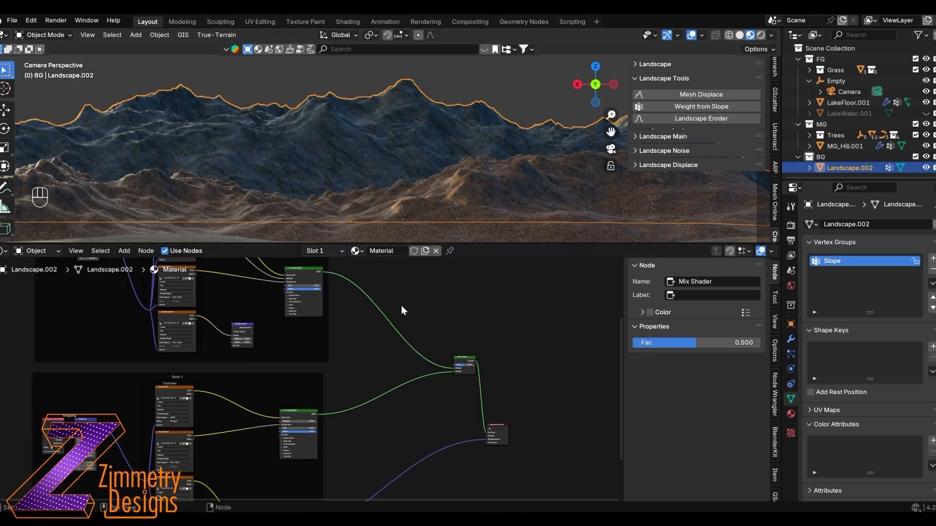
Add a Noise Texture with texture coordinate and mapping nodes, and spread the mix and output nodes apart to make room
scroll(390, 362, "up", 3)
key("shift+a")
left_click(351, 410)
left_click(314, 366)
key("ctrl+t")
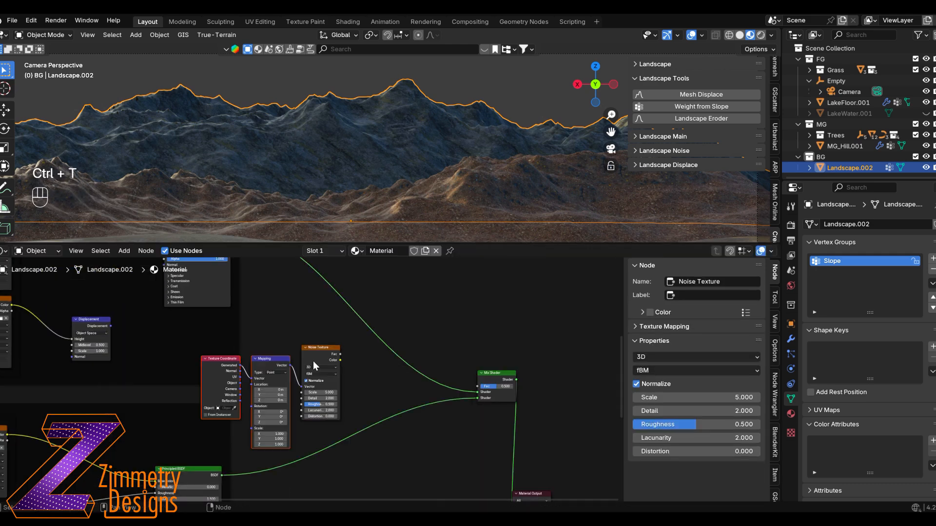
left_click_drag(314, 361, 350, 356)
left_click_drag(497, 378, 585, 351)
middle_click_drag(561, 390, 491, 314)
left_click_drag(460, 418, 587, 404)
Add a Color Ramp after the Noise Texture and connect the noise's Fac output to its Fac input
middle_click_drag(319, 278, 355, 337)
key("shift+a")
type("color")
key("Return")
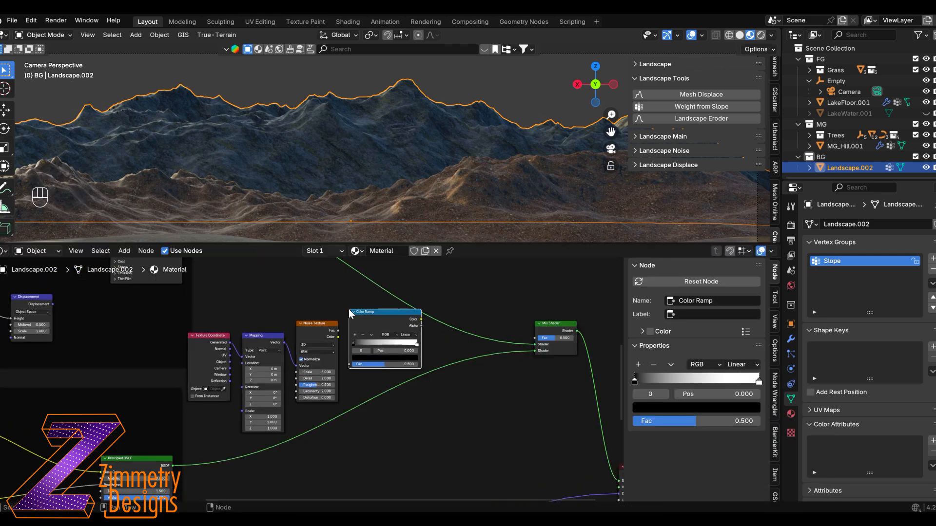
left_click(349, 309)
left_click_drag(338, 330, 348, 364)
Preview the Color Ramp mask, tighten it with the white stop at 0.813, and set the noise scale to 13.5 and detail to 15
left_click(392, 323, "ctrl+shift")
scroll(397, 358, "up", 3)
left_click_drag(374, 336, 431, 335)
mouse_move(312, 370)
left_mouse_down()
mouse_move(341, 370)
mouse_move(316, 378)
left_mouse_up()
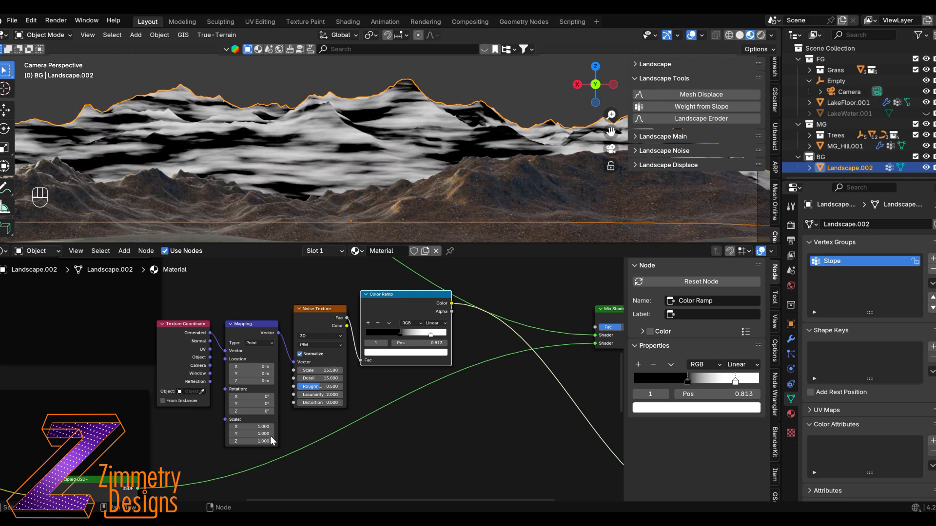
Set the noise mapping scale to 0.26 on all axes and its rotation to 37° X, 37.6° Y and 4° Z
left_click_drag(271, 441, 244, 427)
scroll(398, 167, "down", 3)
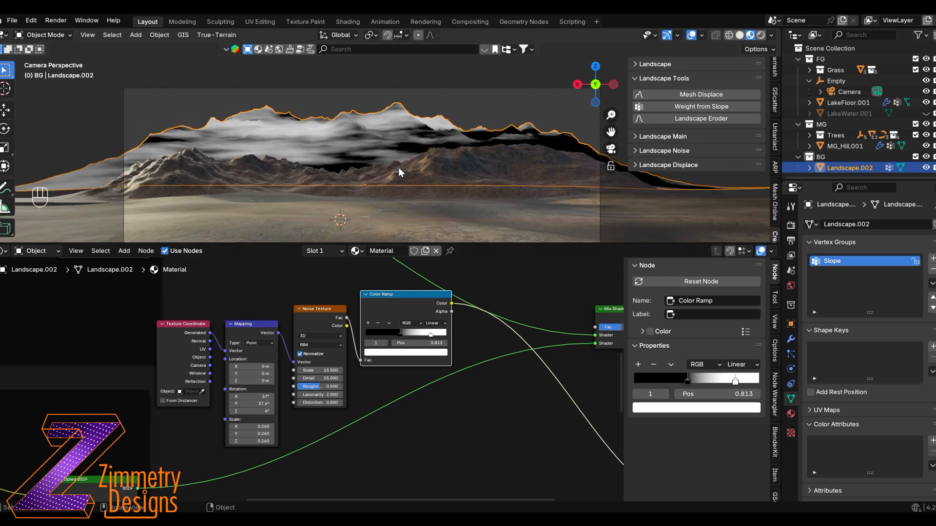
Route the Mix Shader to the material output and connect the Color Ramp's Color output to its Fac input
scroll(399, 168, "up", 2)
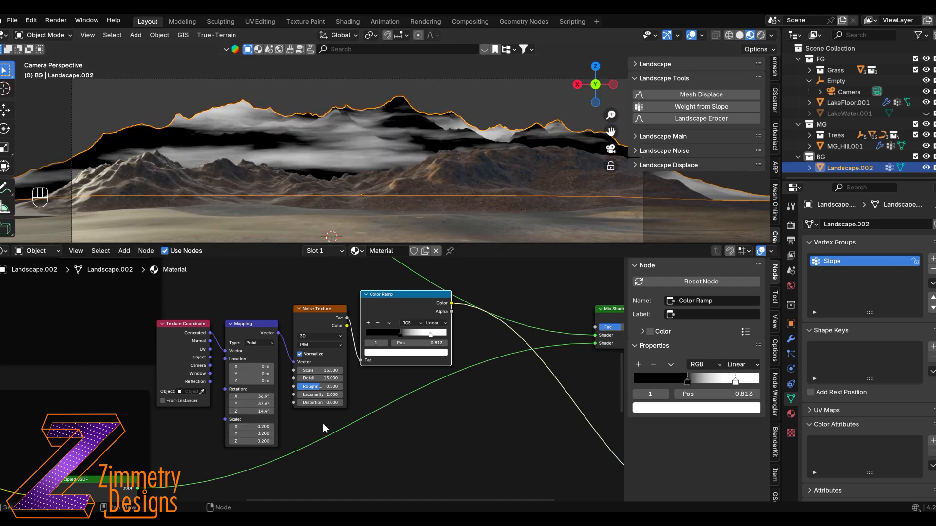
middle_click_drag(533, 380, 423, 417)
scroll(424, 417, "up", 1)
left_click(515, 343, "ctrl+shift")
left_click_drag(336, 334, 490, 360)
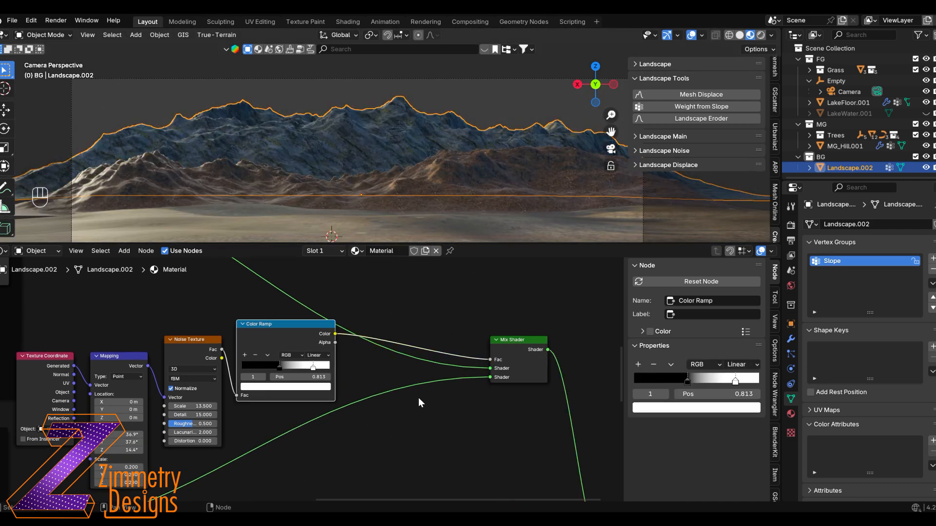
left_click(456, 336)
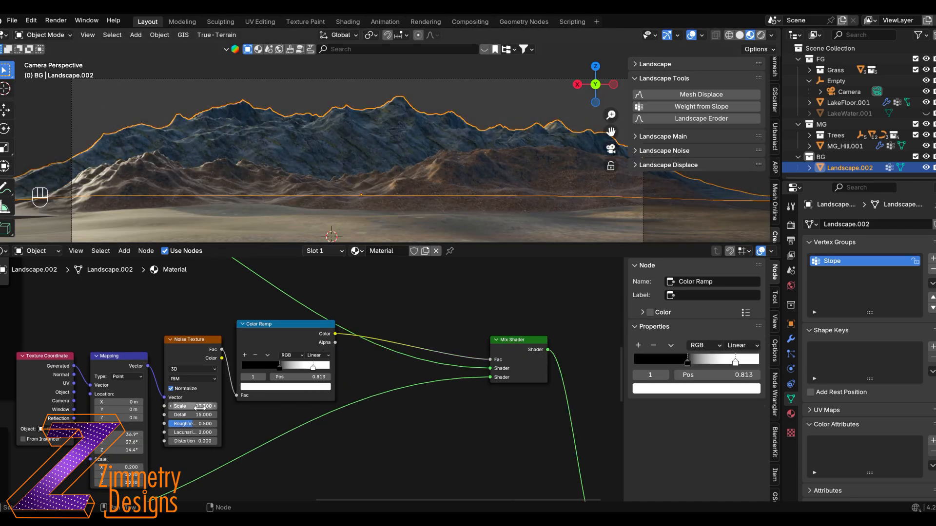
Preview the Color Ramp mask on the mountains and set the Noise Texture scale to 18.7
left_click(263, 336, "ctrl+shift")
left_click_drag(200, 407, 225, 406)
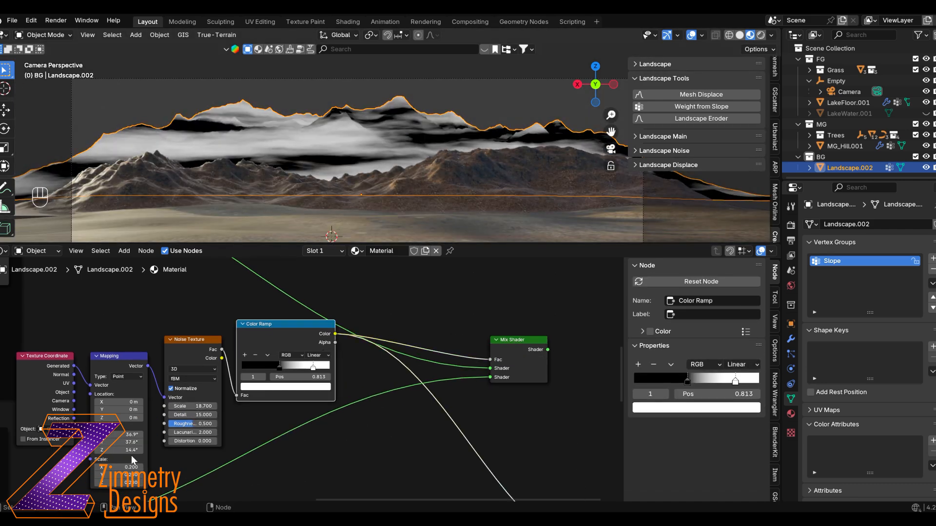
left_click_drag(127, 468, 131, 482)
key("ctrl+z")
Tighten the mask with a higher black stop and the white stop at 0.698, and preview the blended rock shader up close
left_click_drag(314, 369, 285, 371)
mouse_move(284, 370)
left_mouse_down()
mouse_move(299, 370)
mouse_move(291, 371)
left_mouse_up()
left_click_drag(326, 369, 305, 368)
left_click(518, 369, "ctrl+shift")
scroll(340, 165, "up", 5)
scroll(340, 164, "down", 2)
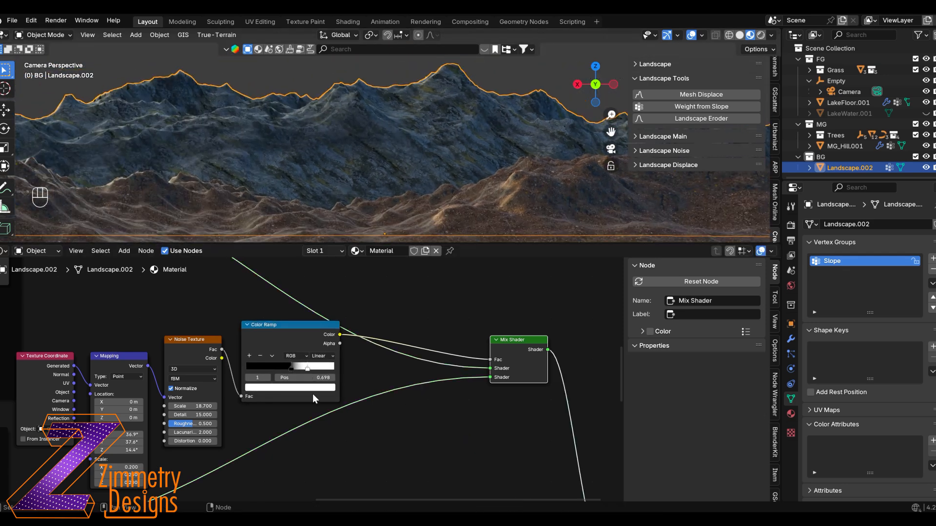
Adjust the texture mapping scales of the two rock materials while comparing their detail on the mountains
scroll(195, 428, "down", 1)
middle_click_drag(195, 429, 284, 414)
scroll(288, 337, "up", 1)
left_click_drag(234, 414, 219, 433)
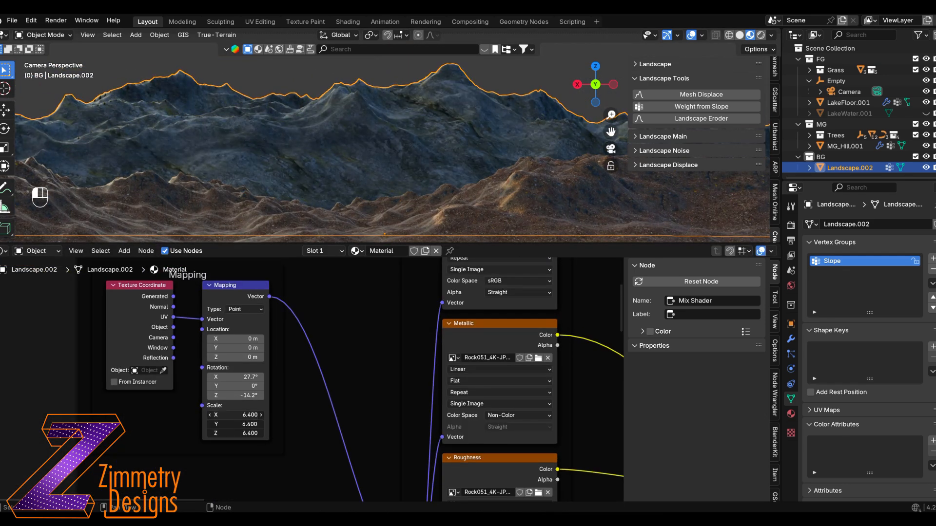
scroll(346, 439, "down", 6)
middle_click_drag(346, 478, 339, 263)
scroll(297, 380, "up", 7)
mouse_move(263, 421)
left_mouse_down()
mouse_move(266, 441)
mouse_move(265, 422)
left_mouse_up()
scroll(265, 421, "down", 10)
middle_click_drag(317, 278, 49, 358)
scroll(404, 360, "up", 6)
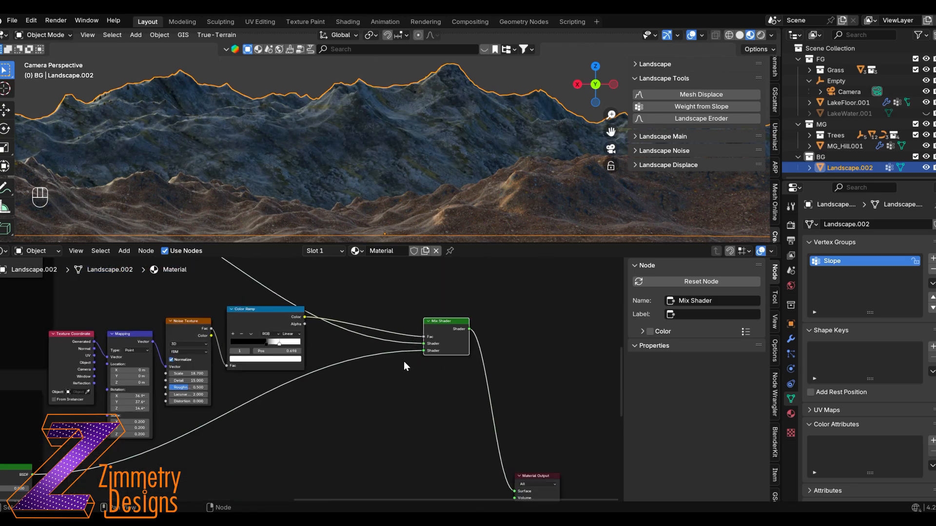
Try swapping the two rock shaders feeding the Mix Shader and compare the result in camera view
scroll(404, 360, "down", 6)
left_click_drag(134, 439, 379, 357)
middle_click_drag(205, 292, 194, 317)
left_click_drag(130, 284, 369, 386)
mouse_move(288, 141)
middle_mouse_down()
mouse_move(266, 168)
mouse_move(303, 144)
middle_mouse_up()
key("KP_0")
scroll(301, 145, "down", 1)
scroll(303, 145, "down", 2)
left_click_drag(368, 387, 367, 382)
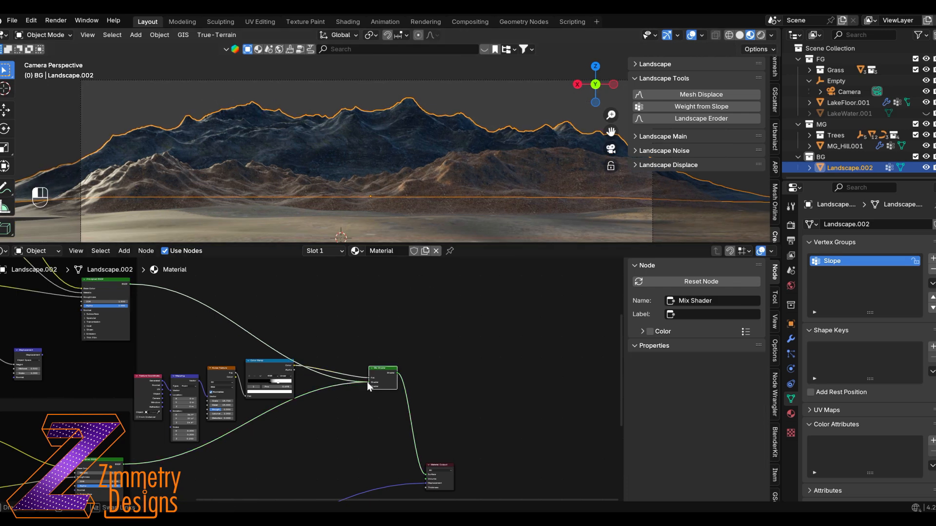
Preview the Color Ramp mask and set the noise mapping scale to 0.35 on all axes and its Z rotation to 33.6°
left_click(266, 371, "ctrl+shift")
scroll(266, 370, "up", 3)
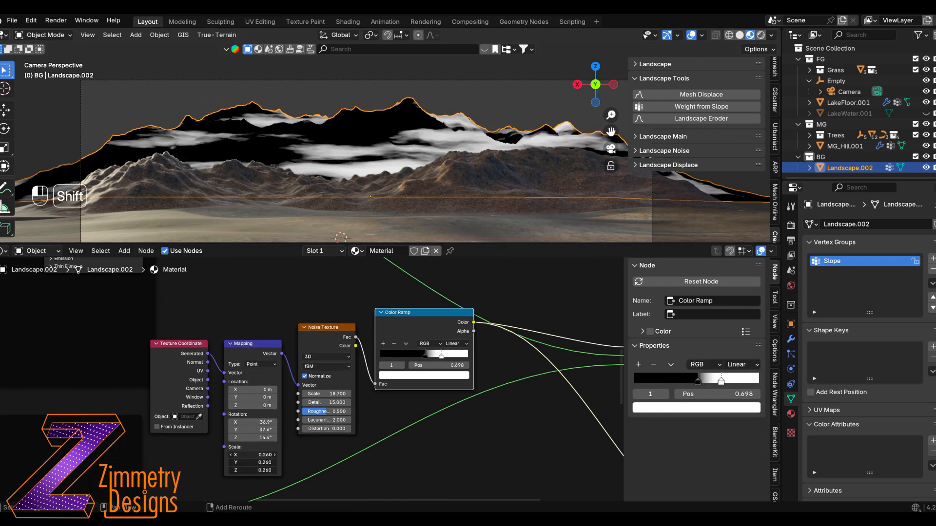
middle_click_drag(475, 440, 288, 417)
scroll(288, 418, "down", 4)
left_click(419, 342, "ctrl+shift")
left_click(256, 358, "ctrl+shift")
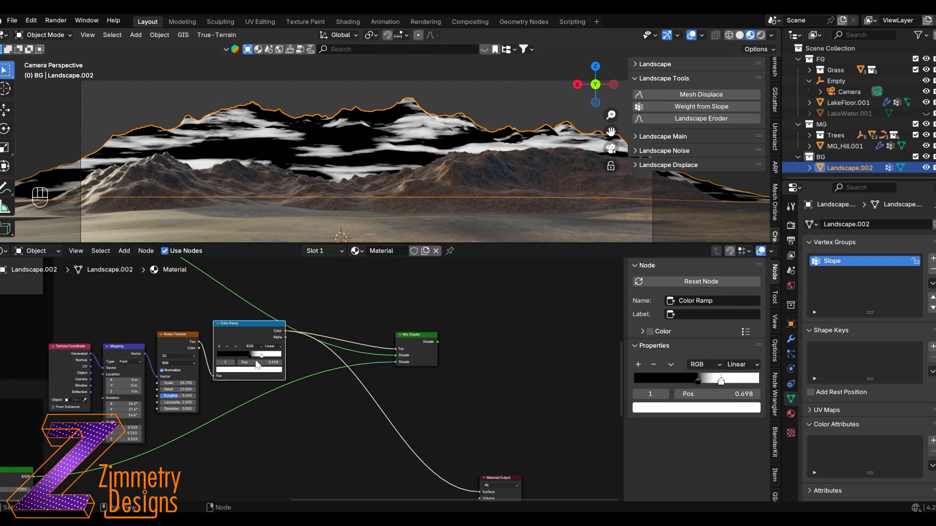
scroll(256, 361, "up", 4)
middle_click_drag(256, 361, 392, 355)
left_click_drag(212, 446, 188, 461, "shift")
left_click_drag(212, 429, 251, 430)
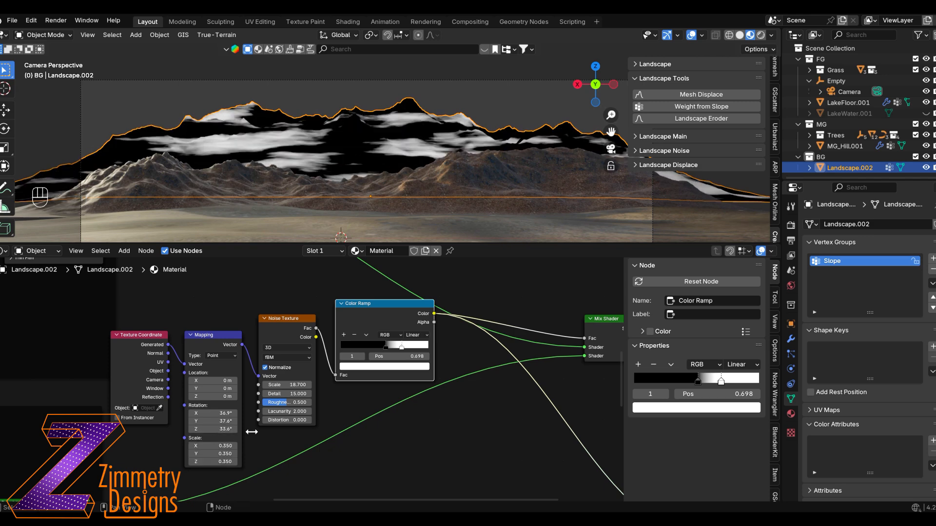
Review the blended rock up close and narrow the Color Ramp transition with the white stop at 0.653
middle_click_drag(531, 372, 349, 370)
scroll(349, 370, "down", 2)
left_click(419, 342, "ctrl+shift")
scroll(258, 172, "up", 10)
scroll(257, 171, "down", 10)
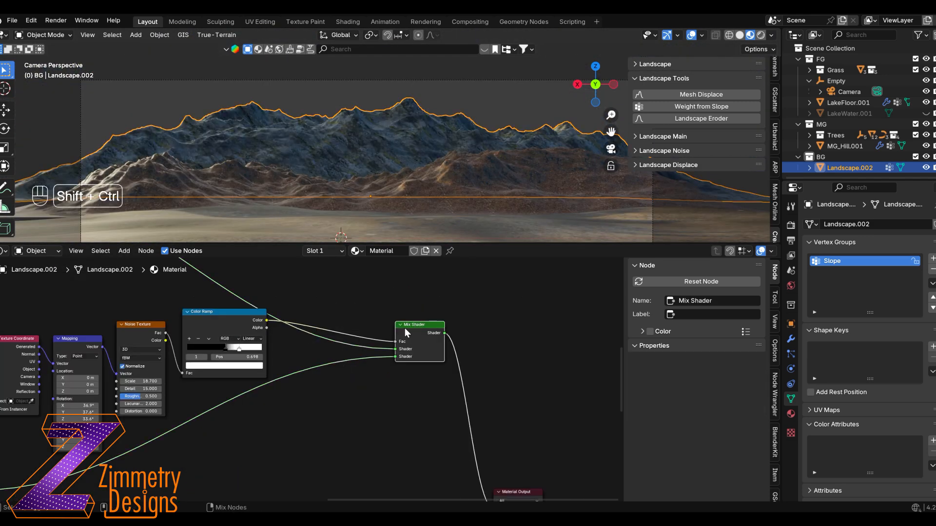
left_click(215, 327, "ctrl+shift")
left_click(226, 349)
left_click_drag(238, 349, 236, 349)
left_click(419, 343, "ctrl+shift")
left_click(234, 327, "ctrl+shift")
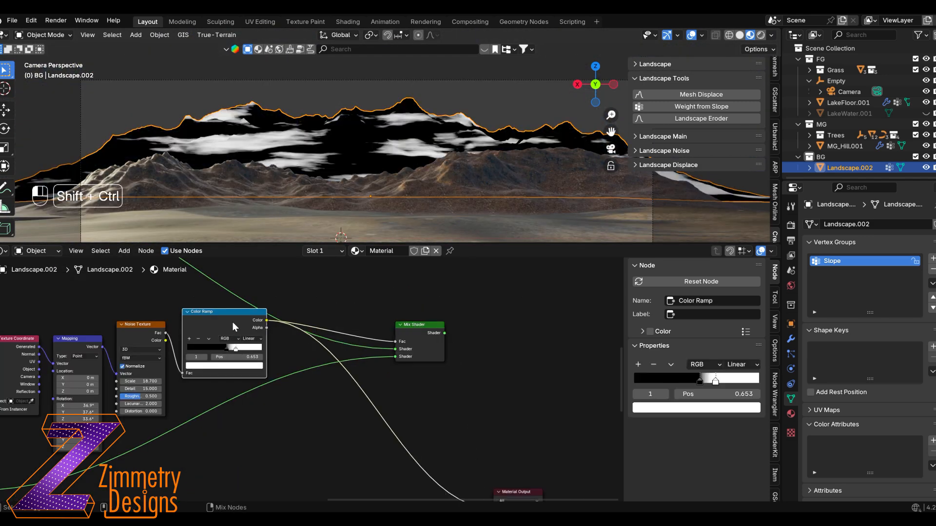
Set the noise scale to 20.3 and the ramp's white stop to 0.607, and preview the blended rock shader
left_click_drag(155, 382, 162, 382)
left_click(425, 344, "ctrl+shift")
scroll(316, 378, "up", 4)
left_click(210, 317, "ctrl+shift")
left_click_drag(207, 338, 202, 339)
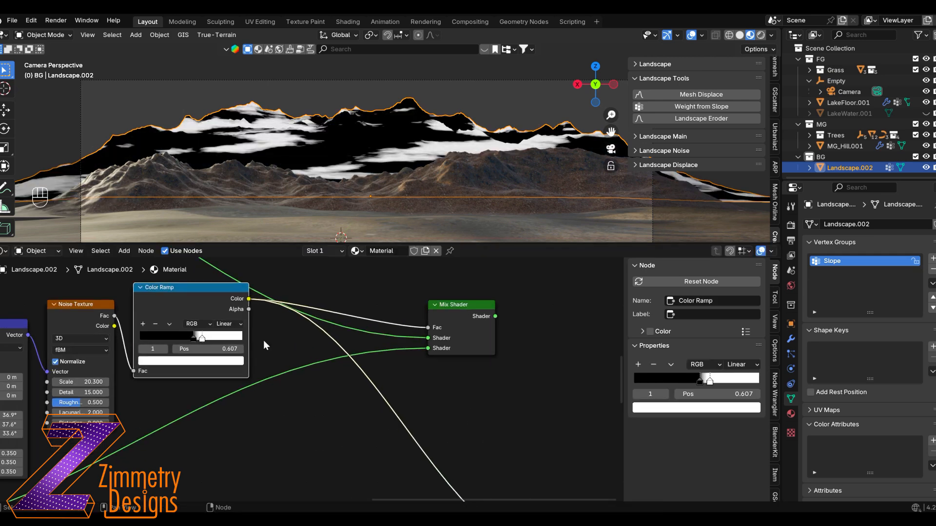
left_click(460, 331, "ctrl+shift")
scroll(296, 123, "up", 6)
scroll(298, 132, "down", 8)
Try a mapping scale of 8.6 on all axes for the Rock020 textures
scroll(195, 341, "down", 3)
middle_click_drag(73, 302, 110, 366)
scroll(312, 131, "up", 6)
left_click_drag(87, 360, 89, 379)
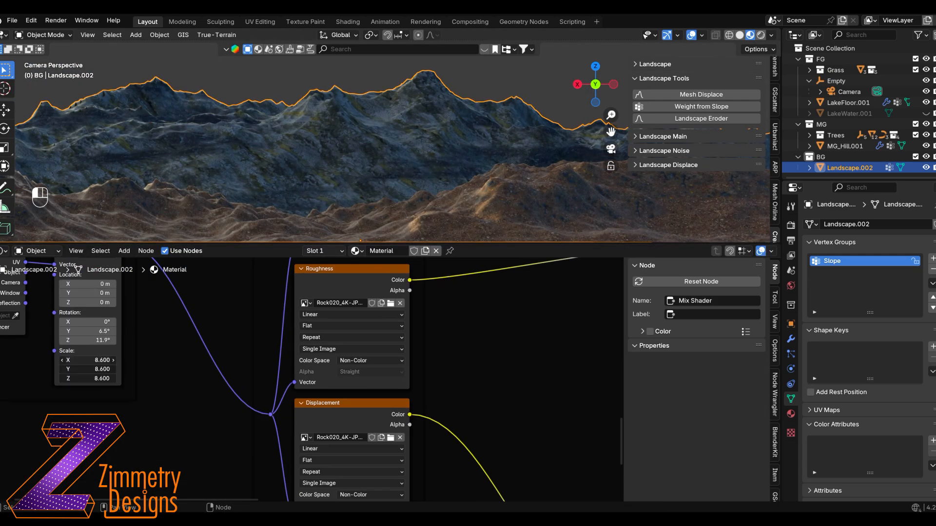
key("ctrl+z")
Set the Rock051 texture mapping scale to 15.42 on all axes
scroll(244, 366, "down", 5)
scroll(206, 439, "up", 5)
left_click_drag(142, 415, 161, 437)
scroll(341, 175, "down", 3)
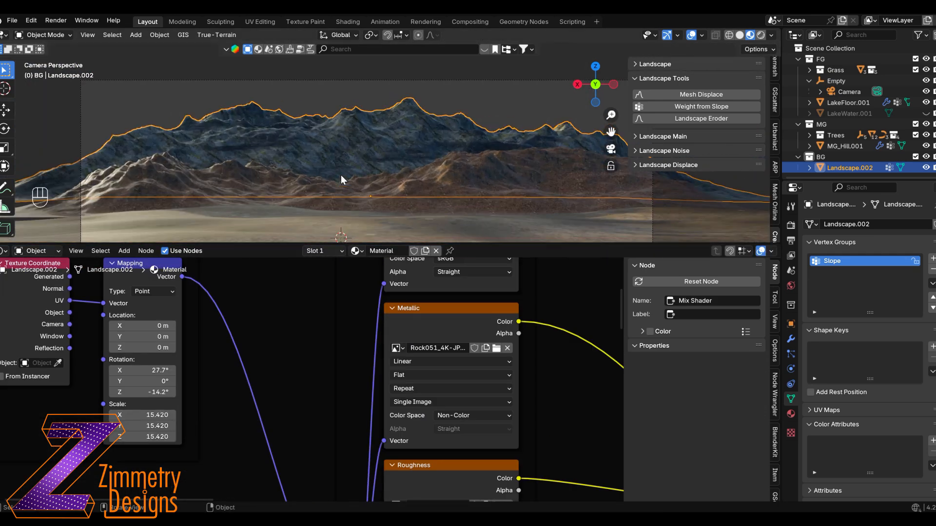
scroll(344, 297, "down", 4)
Enlarge the 3D viewport, rename the mountain material Lone_Peak, and put away the reference photo
left_click_drag(370, 244, 370, 355)
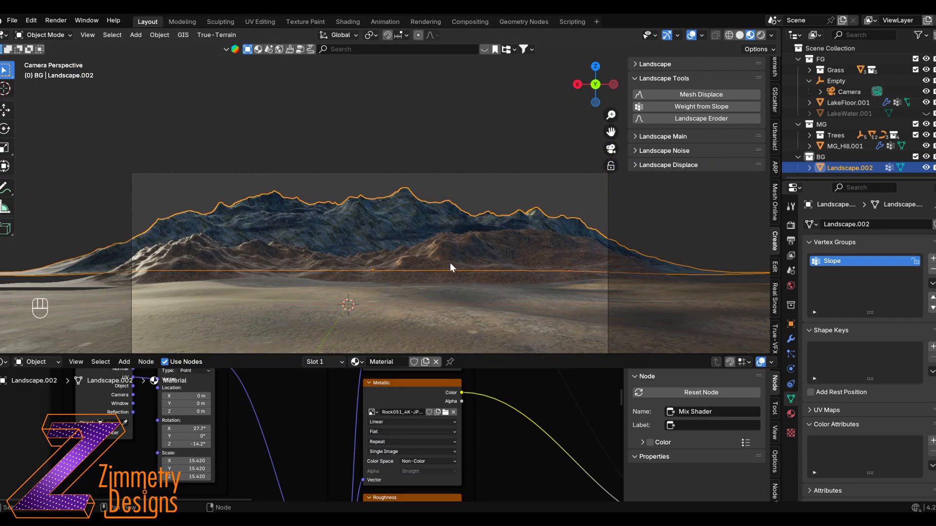
middle_click_drag(423, 257, 436, 177, "shift")
scroll(437, 176, "up", 1)
left_click_drag(273, 355, 273, 336)
double_click(383, 346)
type("Lone Peak")
key("Return")
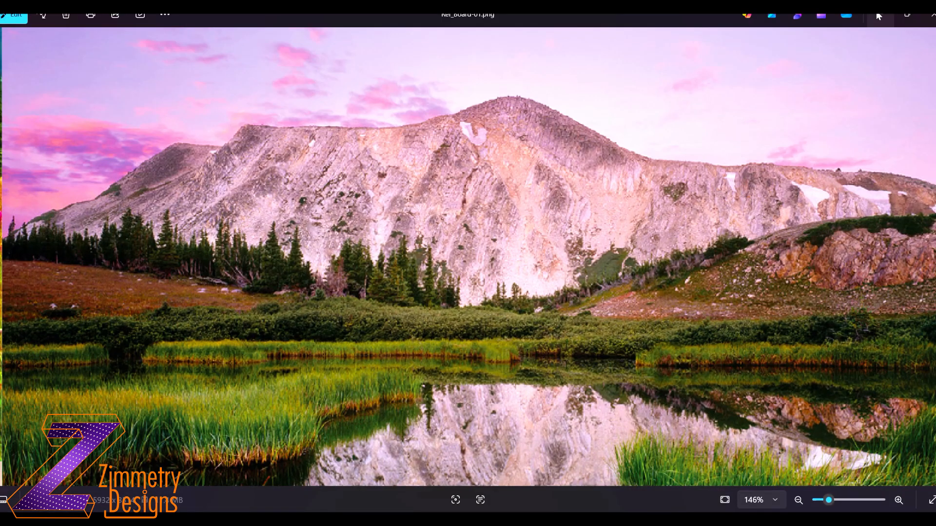
left_click(879, 16)
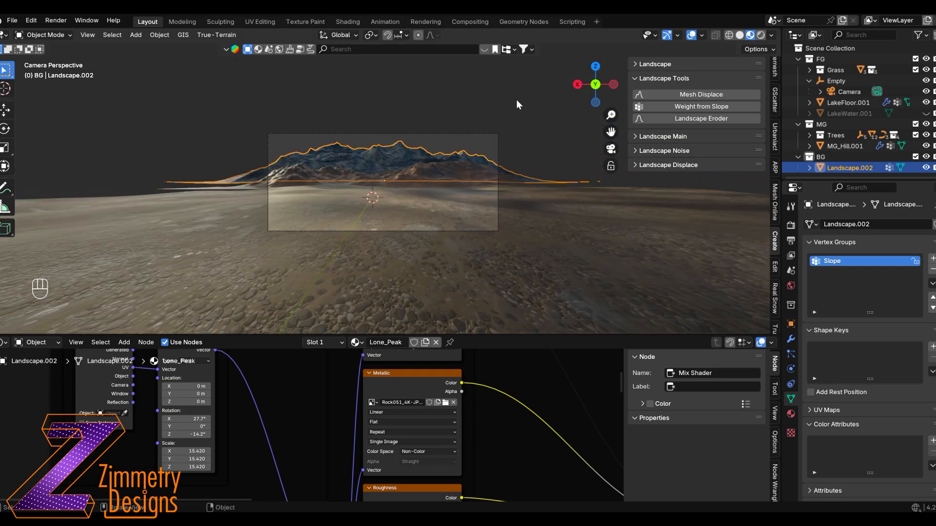
Create a new collection at the top level of the scene and name it sky
left_click(835, 48)
left_click(933, 35)
scroll(857, 146, "down", 1)
double_click(834, 169)
type("sky")
key("Return")
key("shift+a")
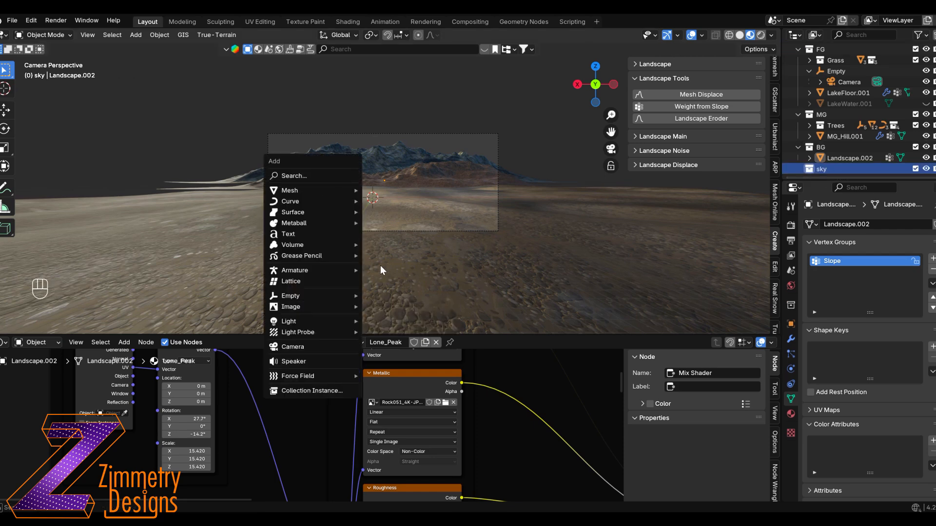
left_click(439, 326)
key("Escape")
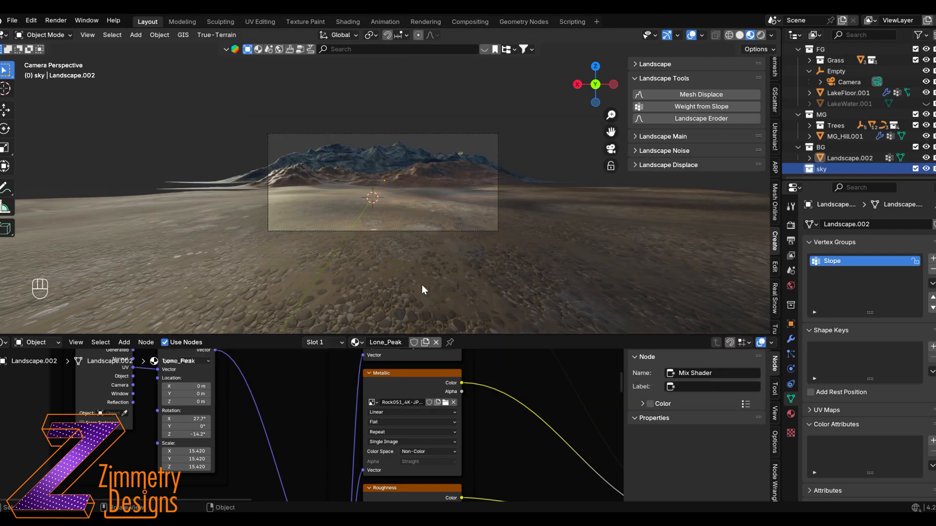
Import kaiserbold_sky_025.jpg from the Ref folder as an image plane into the sky collection
left_click(415, 198)
left_click(822, 169)
key("shift+a")
left_click(609, 222)
double_click(480, 207)
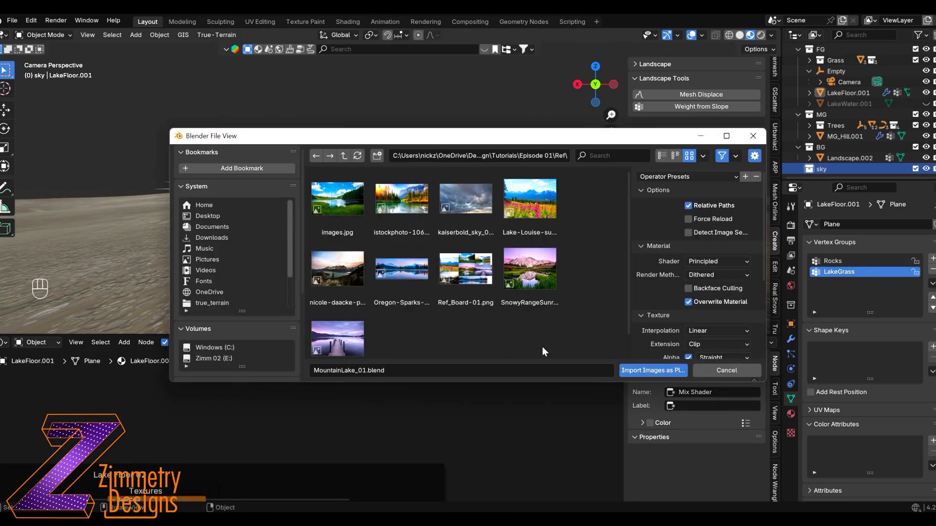
left_click(466, 200)
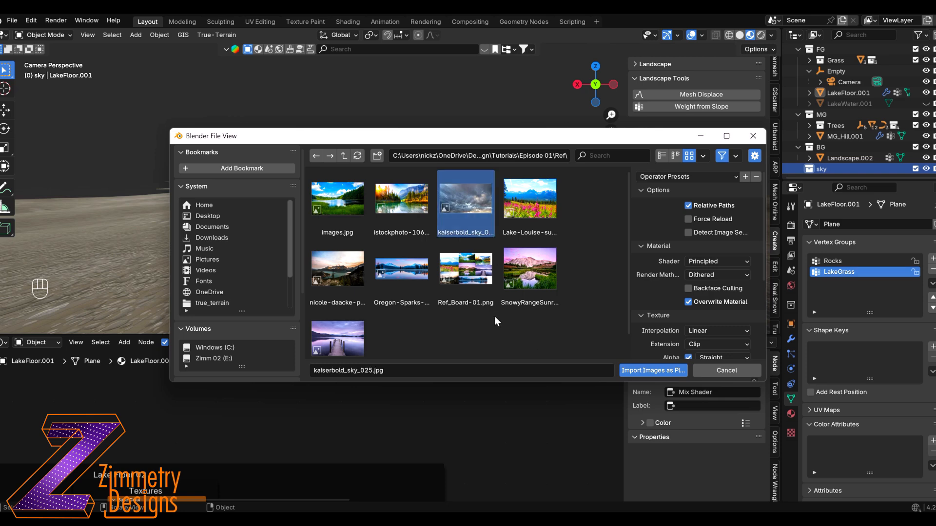
left_click(640, 371)
Raise the sky plane about 160 m and scale it up until it covers the camera frame
key("KP_0")
key("s")
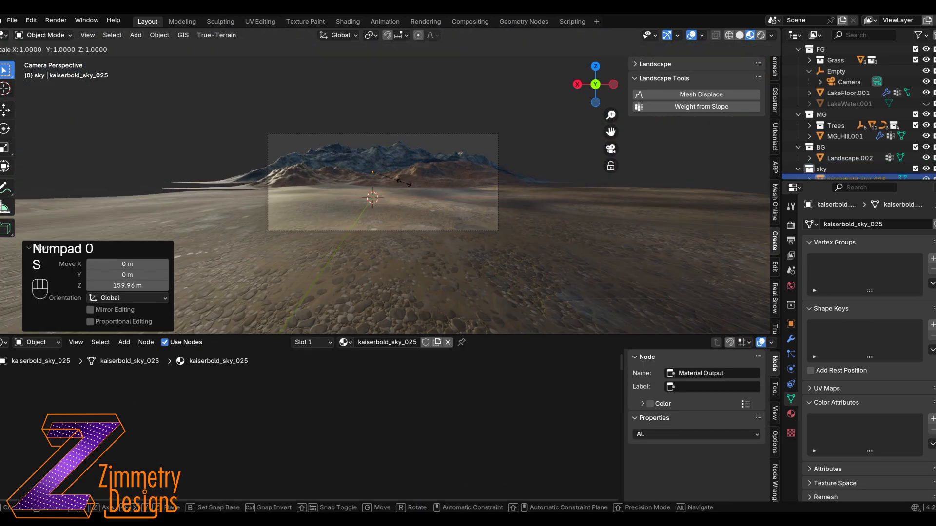
key("3")
key("KP_Enter")
Connect the sky image's Color output to the Principled BSDF's Emission Color and set the emission strength to 1
left_click_drag(487, 336, 493, 260)
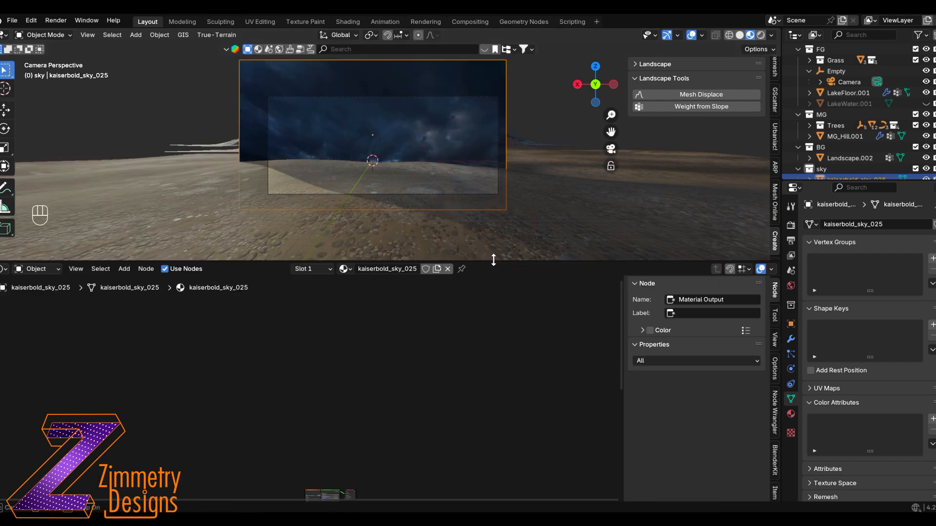
key("Home")
left_click(249, 329)
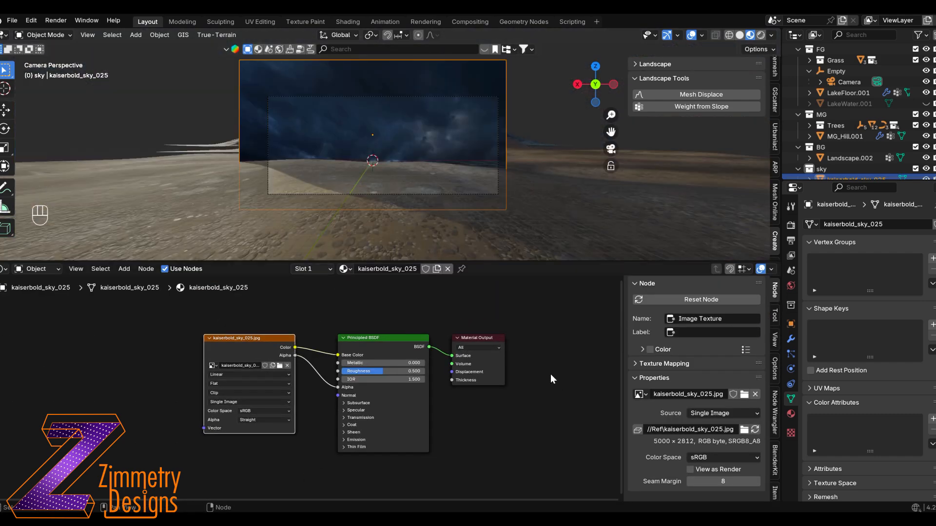
left_click(344, 440)
left_click_drag(338, 448, 294, 347)
left_click(354, 457)
type("1")
key("Return")
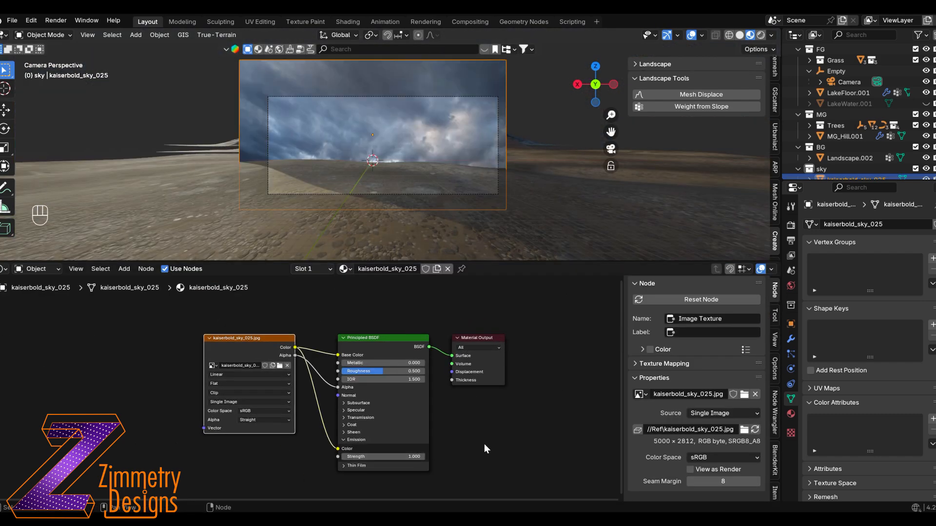
Move the sky plane about -11304 m along Y so it sits behind the mountains
scroll(484, 179, "down", 2)
key("KP_7")
key("g")
key("y")
left_click(402, 53)
key("KP_0")
scroll(415, 116, "up", 5)
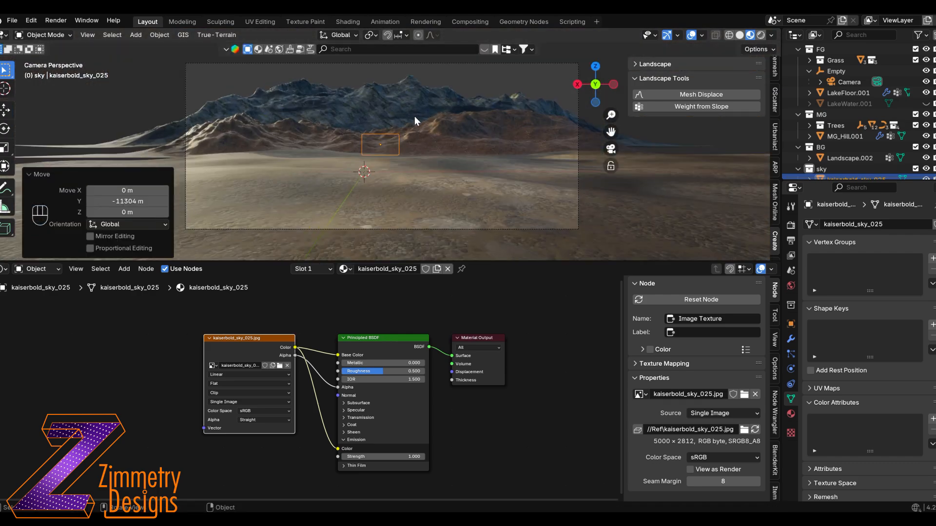
Scale the sky plane up to span most of the camera frame and raise it about 3875 m
middle_click_drag(414, 116, 410, 132, "shift")
key("s")
left_click(478, 189)
key("s")
left_click(423, 163)
key("s")
left_click(437, 166)
key("g")
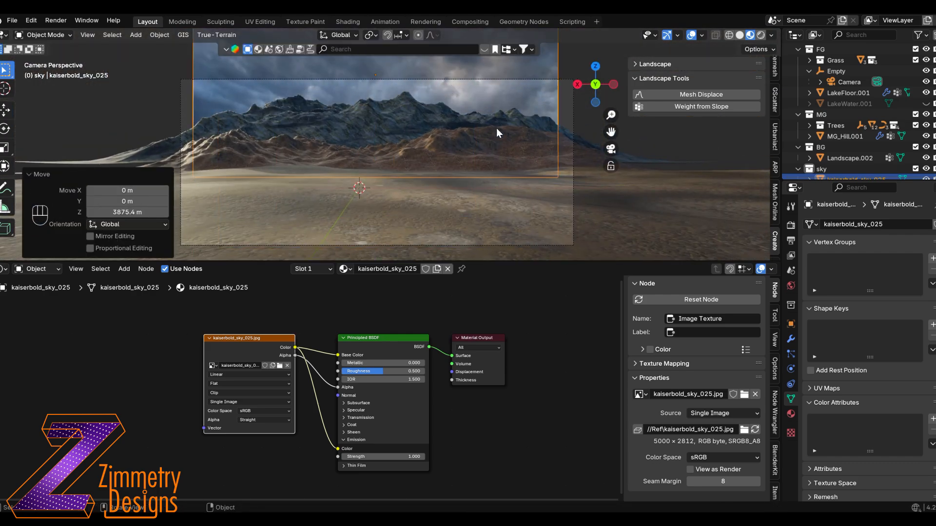
Stretch the sky plane by 1.133 along X and tilt it to an X rotation of about 105.24°
key("s")
key("x")
left_click(496, 127)
mouse_move(496, 128)
middle_mouse_down()
mouse_move(479, 127)
mouse_move(491, 176)
mouse_move(491, 128)
middle_mouse_up()
key("r")
key("x")
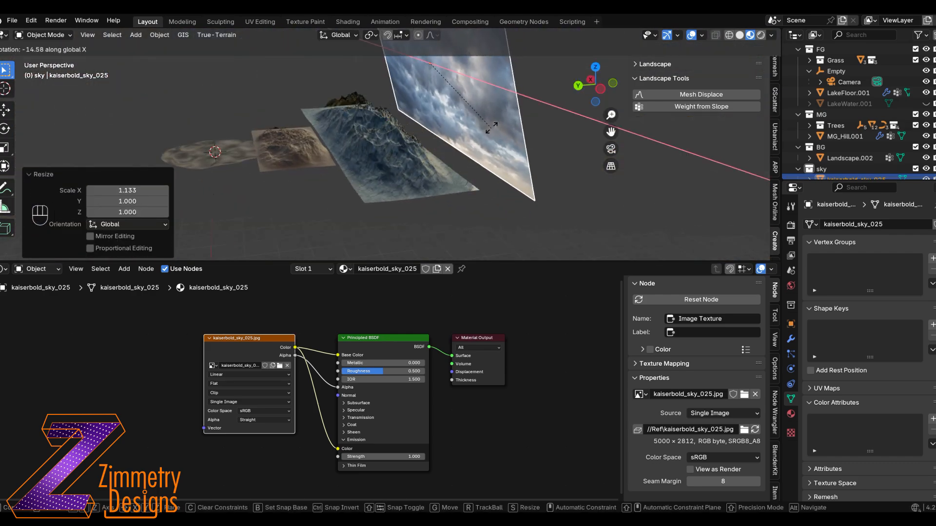
key("Escape")
Raise the sky plane about 1591.5 m in camera view and show the viewport in rendered shading
key("KP_0")
key("g")
key("z")
left_click(471, 133)
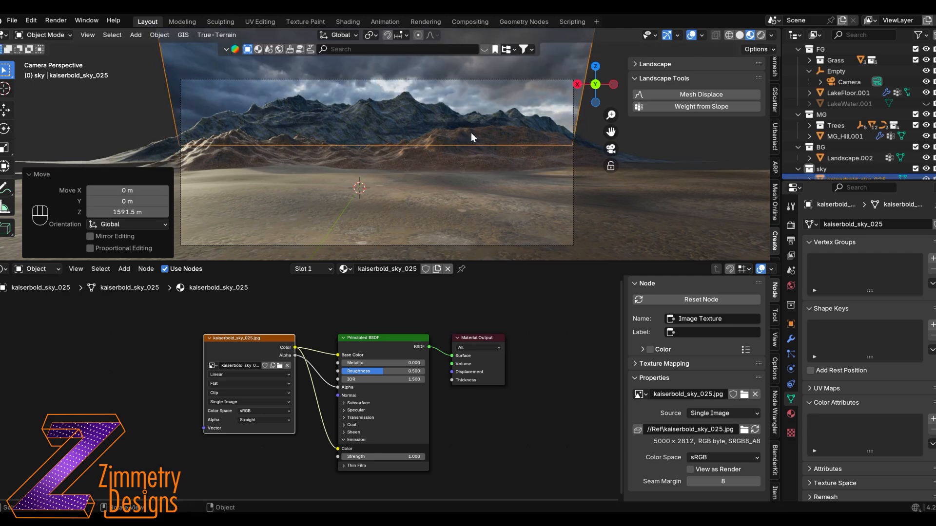
key("z")
key("8")
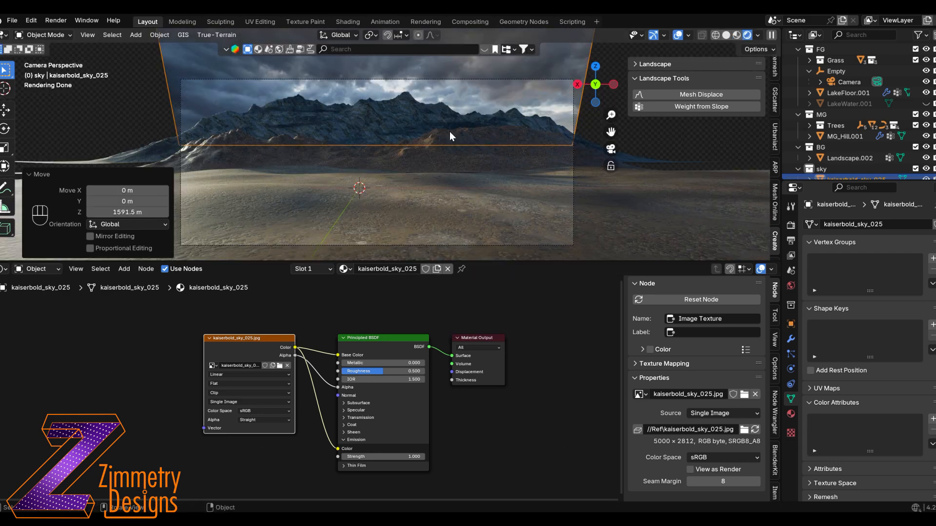
scroll(809, 336, "down", 2)
Look through the sky plane's material, object and viewport display settings for shadow options and check its visibility toggle
left_click(790, 413)
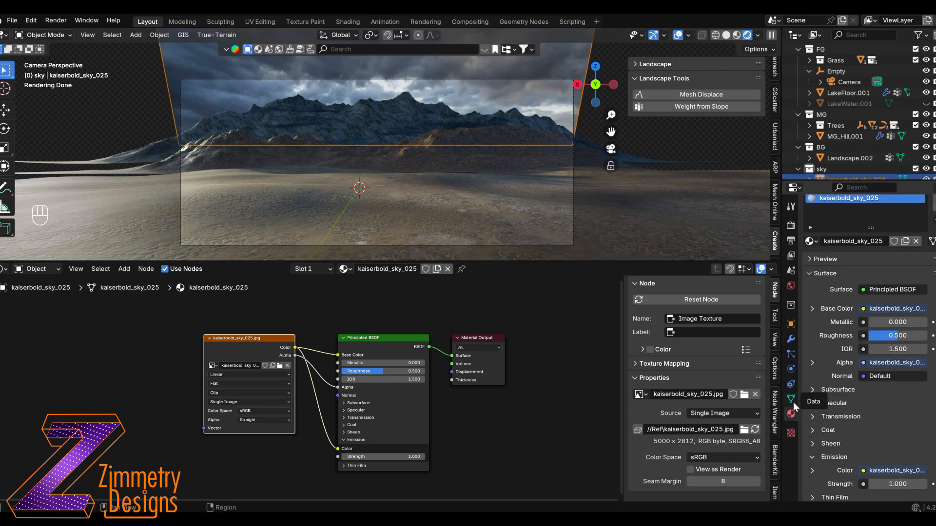
left_click(790, 400)
left_click(790, 323)
scroll(852, 428, "down", 8)
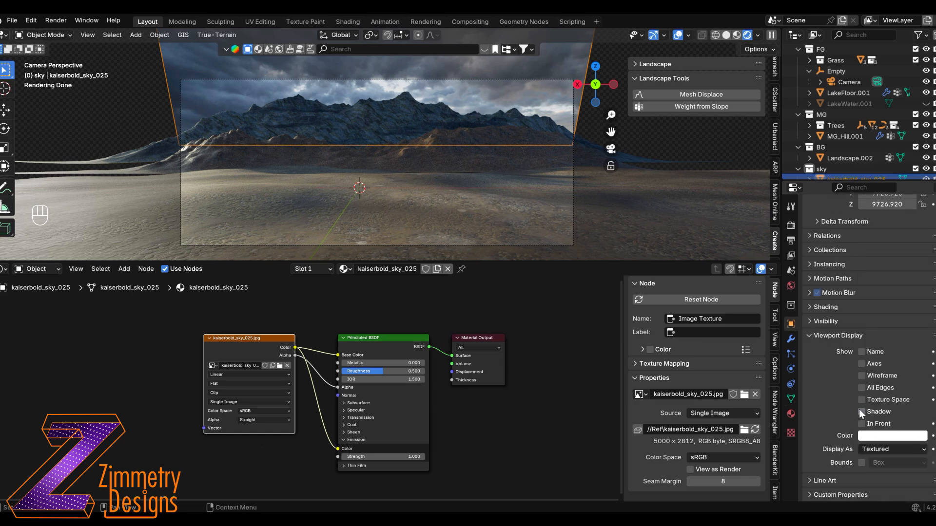
left_click(791, 413)
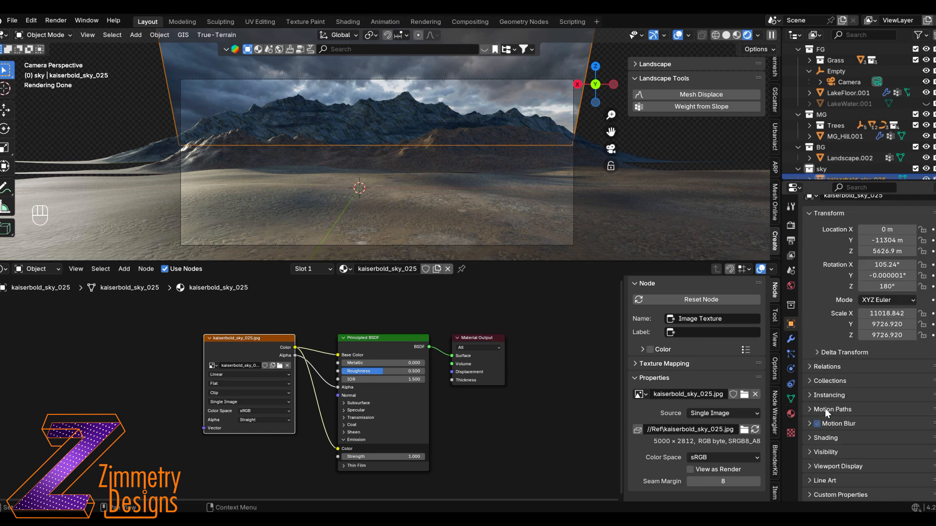
scroll(825, 429, "down", 3)
left_click(813, 480)
scroll(810, 453, "down", 7)
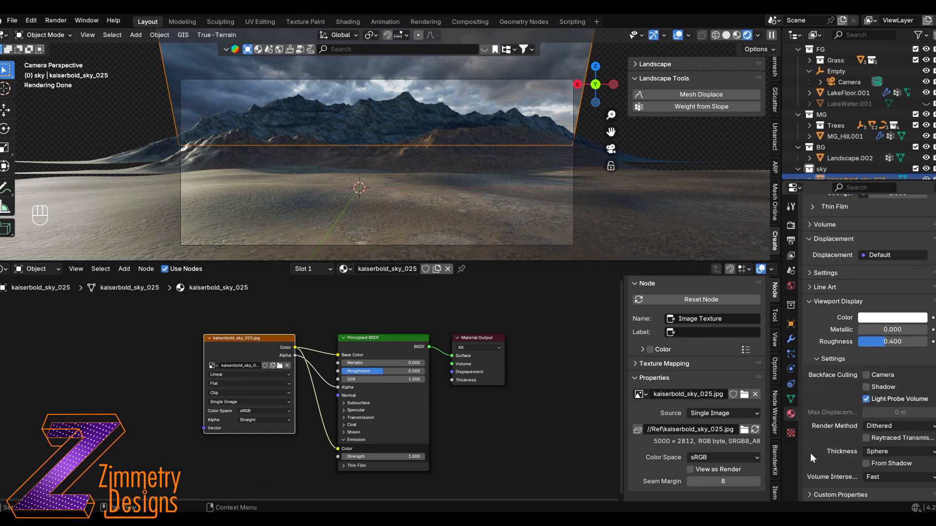
left_click(817, 357)
scroll(924, 168, "down", 1)
left_click(925, 169)
Rotate the viewport's studio light to about -20.1° around the Z axis
left_click(757, 35)
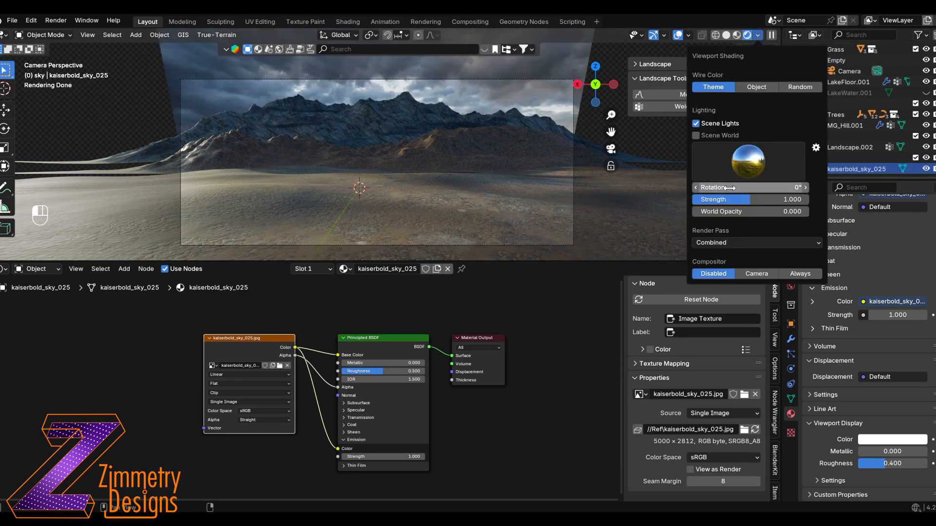
mouse_move(750, 187)
left_mouse_down()
mouse_move(682, 187)
mouse_move(750, 188)
left_mouse_up()
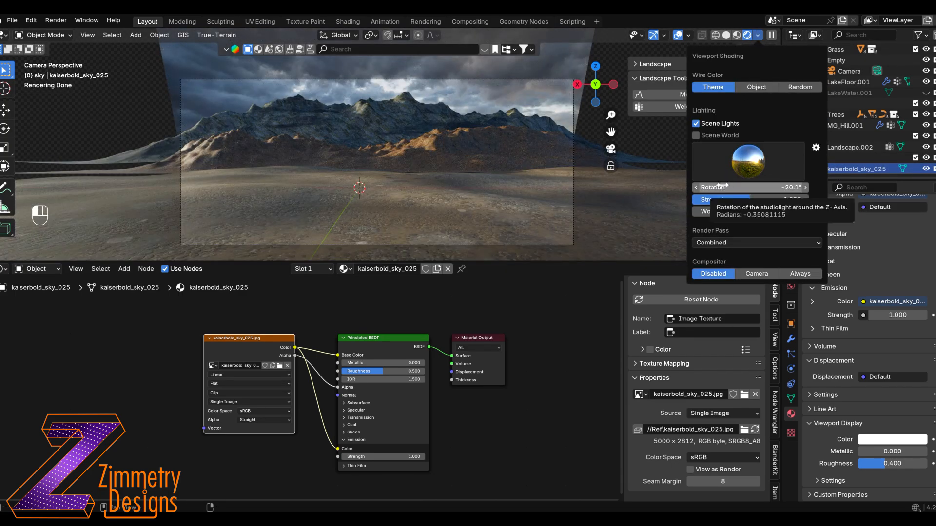
Restore the viewport display of the hill's trees, the lake floor's Grass particles and LakeWater.001
left_click(549, 155)
left_click(790, 354)
left_click(487, 202)
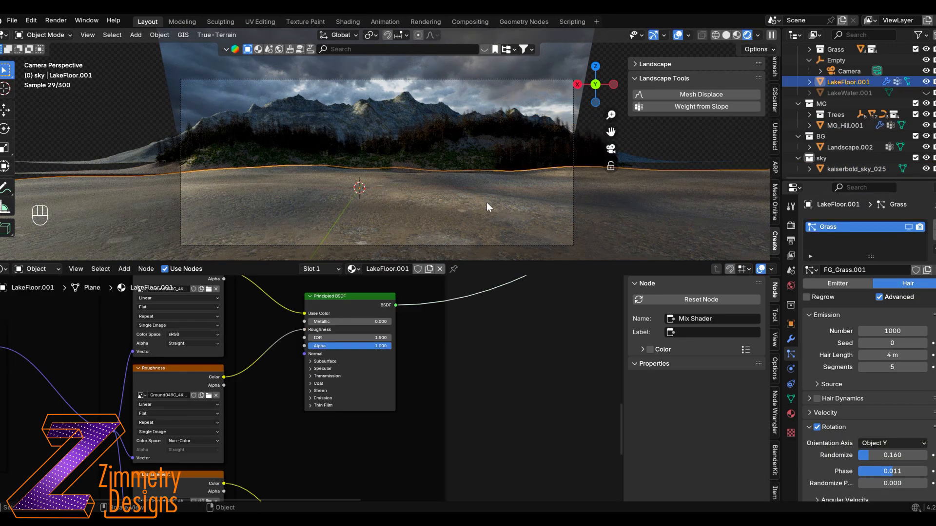
left_click(908, 227)
left_click(925, 93)
left_click(101, 123)
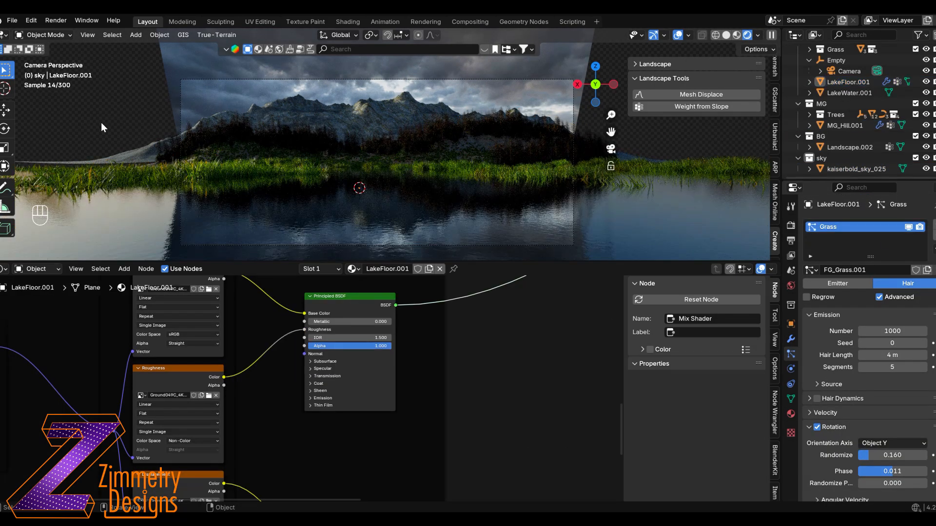
Set the camera's Passepartout opacity to about 0.867
left_click(849, 71)
left_click(791, 369)
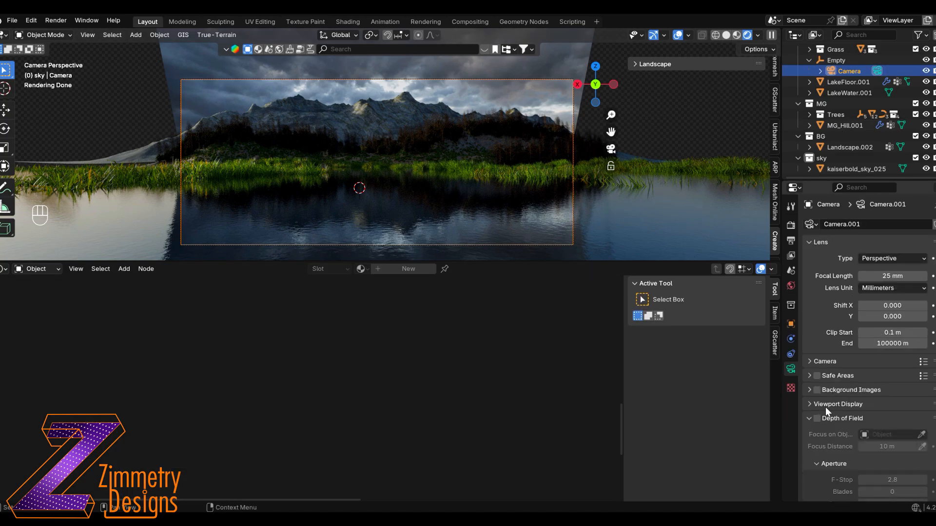
left_click(826, 410)
scroll(825, 409, "down", 2)
left_click_drag(886, 419, 919, 419)
Enlarge the 3D viewport over the shader editor and center the camera frame in it
scroll(364, 90, "up", 2)
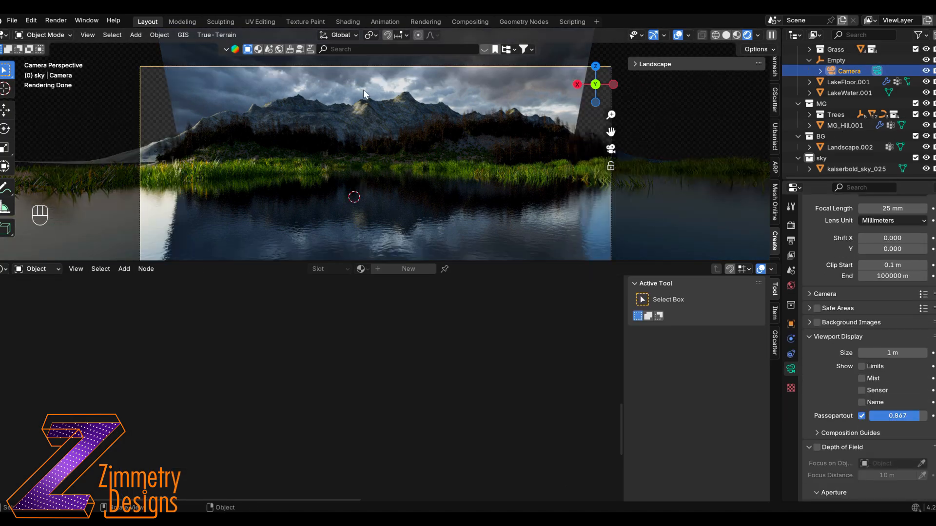
left_click_drag(486, 262, 486, 360)
scroll(484, 284, "up", 1)
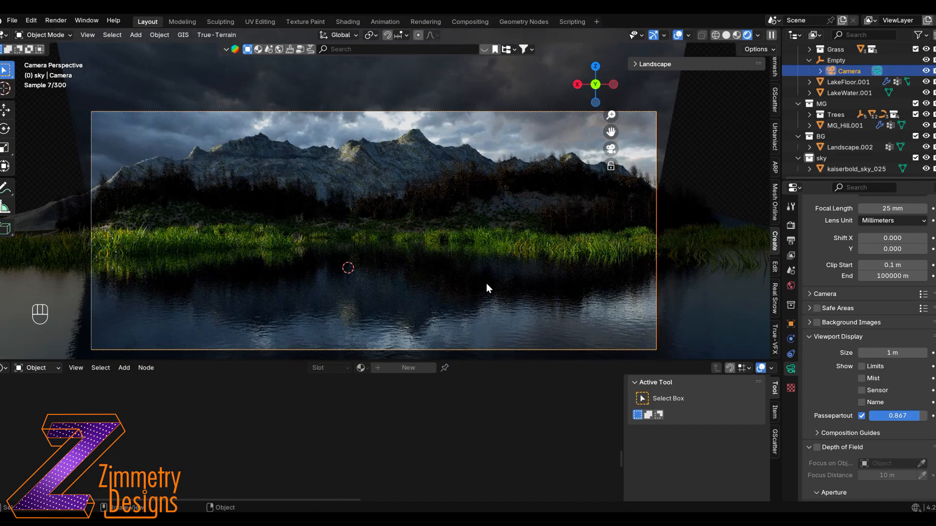
middle_click_drag(487, 283, 473, 264, "shift")
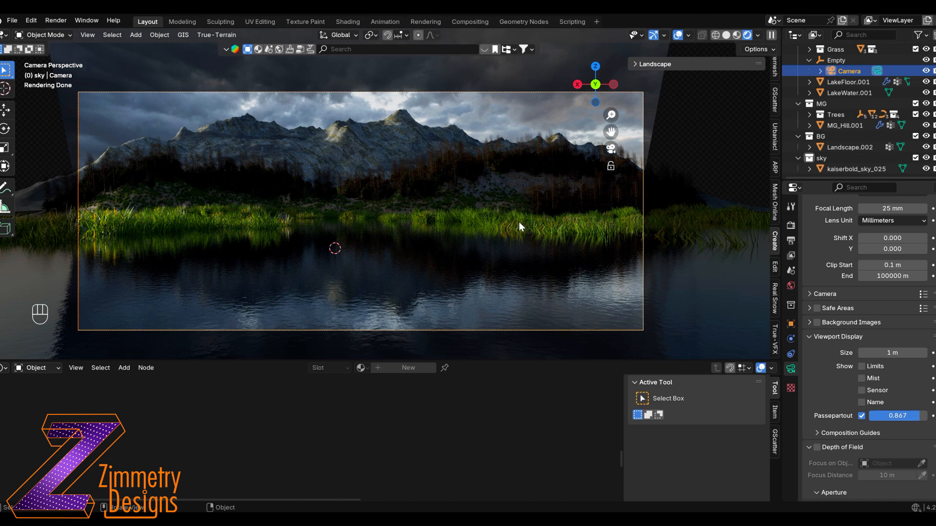
Select the camera's parent Empty, change the shader editor area to a Timeline and go to frame 250
key("bracketleft")
left_click(5, 368)
left_click(146, 255)
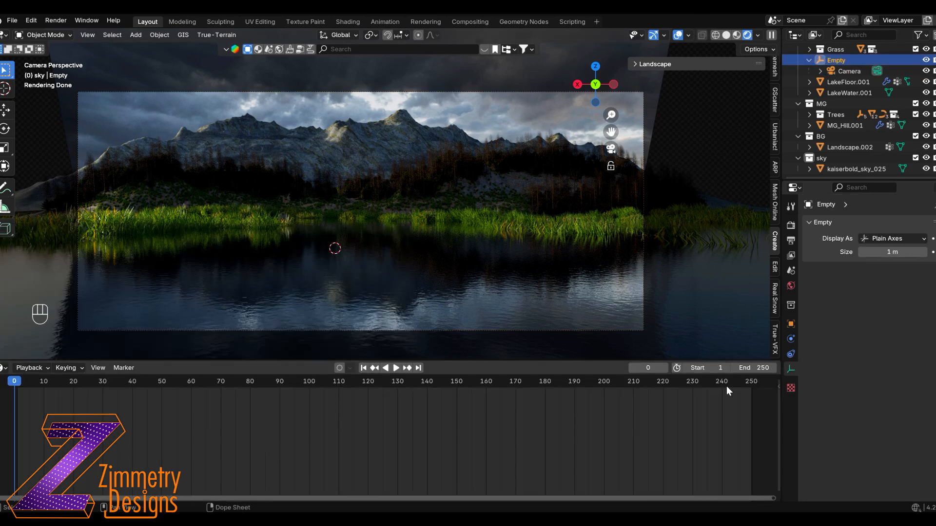
key("shift+Right")
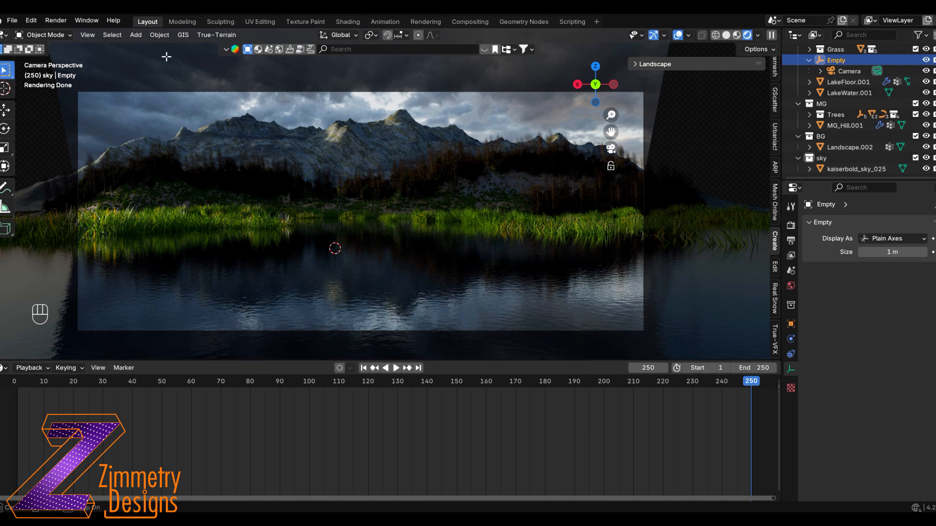
Split the 3D viewport in two, with a rendered camera view in the narrower one and solid shading in the other
left_click_drag(2, 31, 281, 59)
key("n")
key("KP_0")
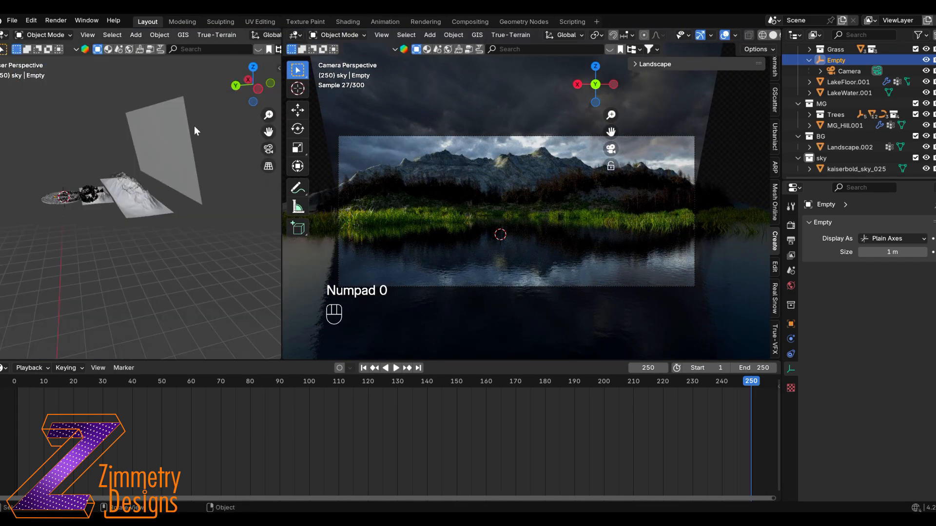
key("KP_0")
scroll(249, 33, "right", 10)
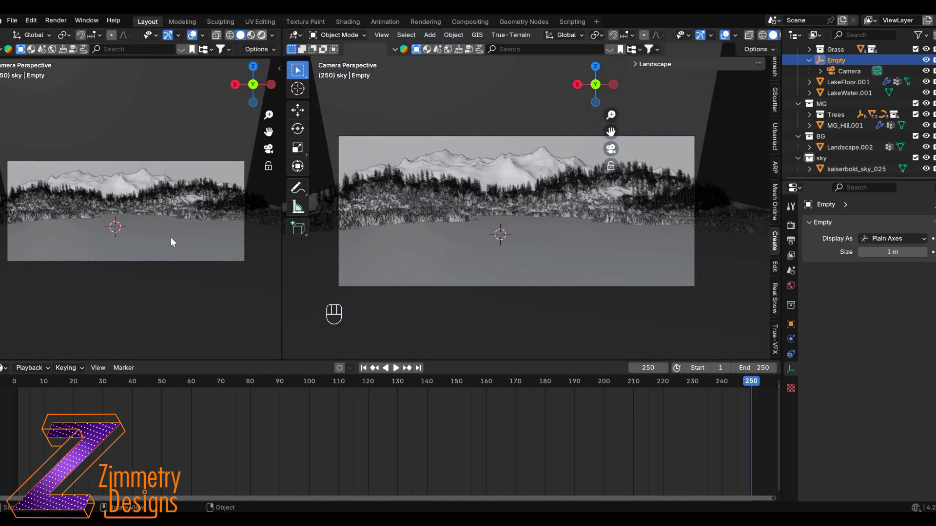
key("z")
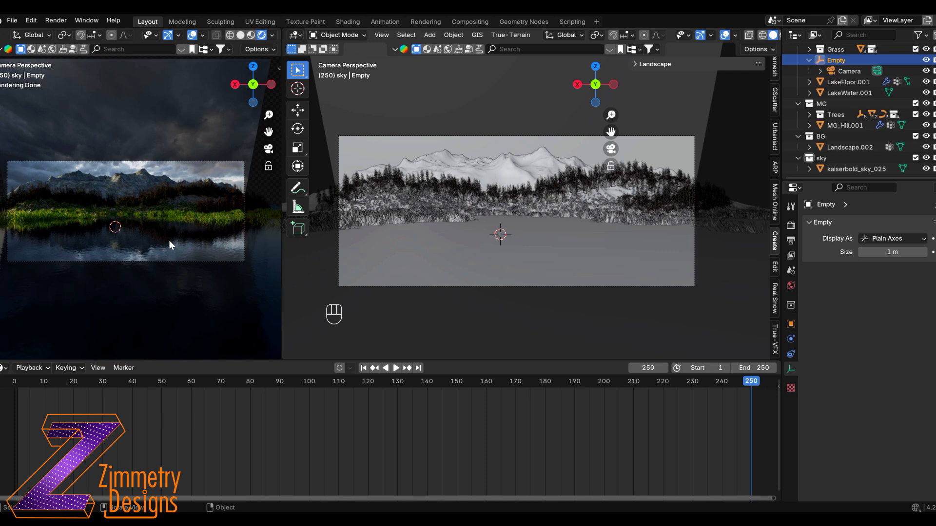
scroll(83, 226, "up", 2)
middle_click_drag(83, 226, 106, 222, "shift")
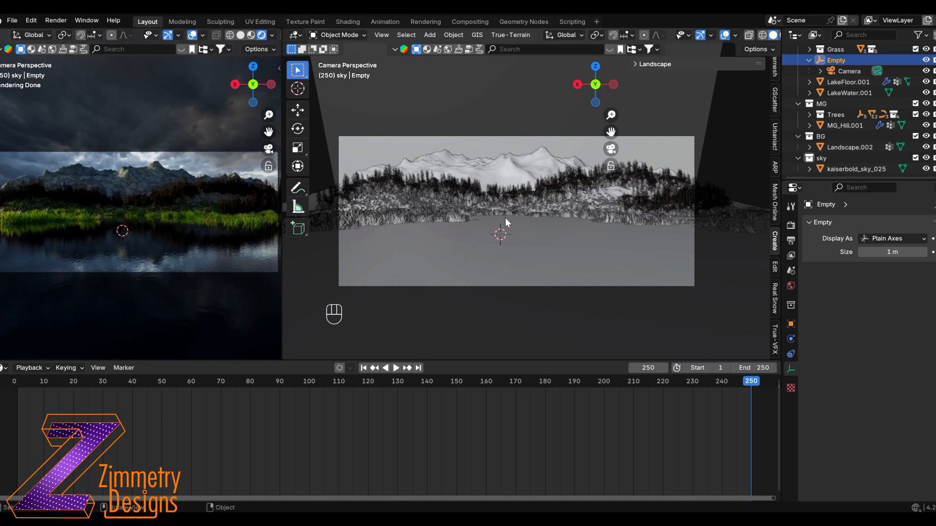
Try to rotate the Empty about its local X axis in the solid viewport
middle_click_drag(505, 218, 530, 267)
key("r")
key("x")
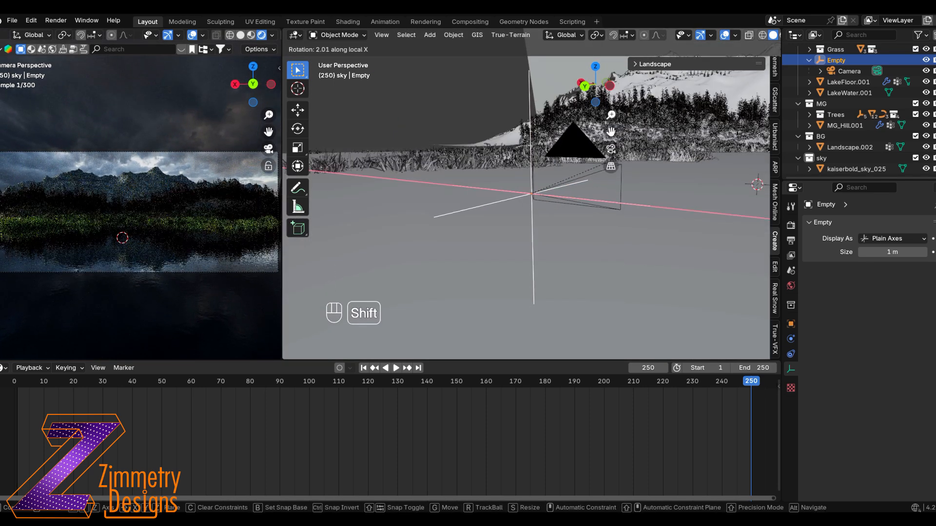
left_click(522, 184)
key("ctrl+z")
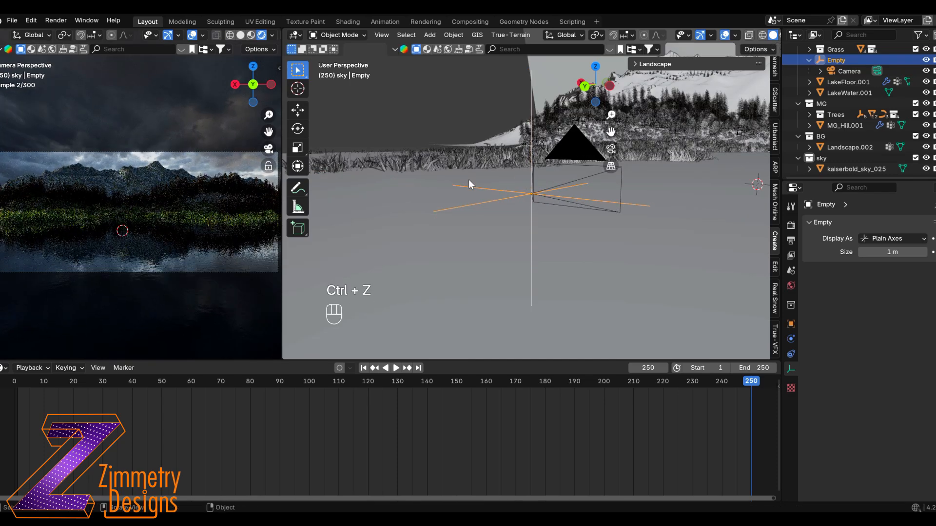
Check the camera's location and rotation values in the solid viewport
key("n")
left_click(585, 123)
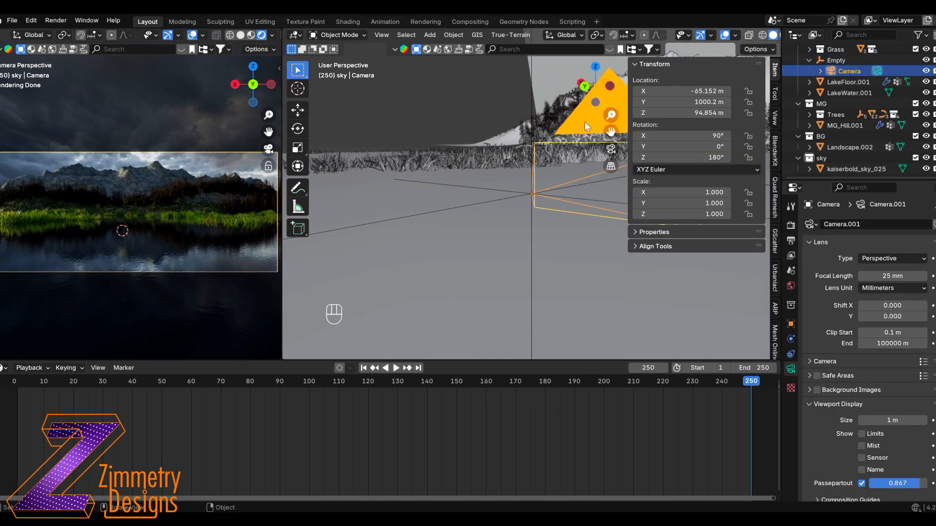
key("n")
left_click(549, 186)
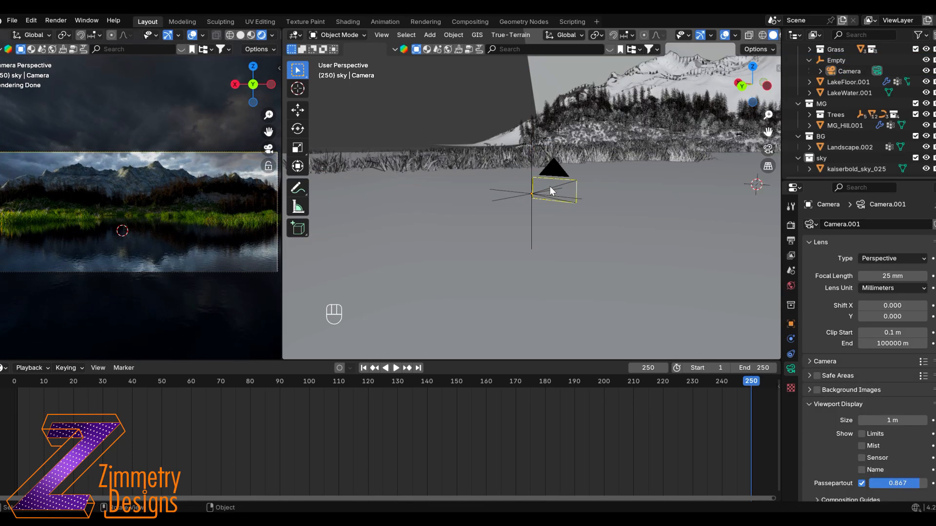
Move the Empty about 2.99 m along its local Z axis at frame 0
left_click(512, 201)
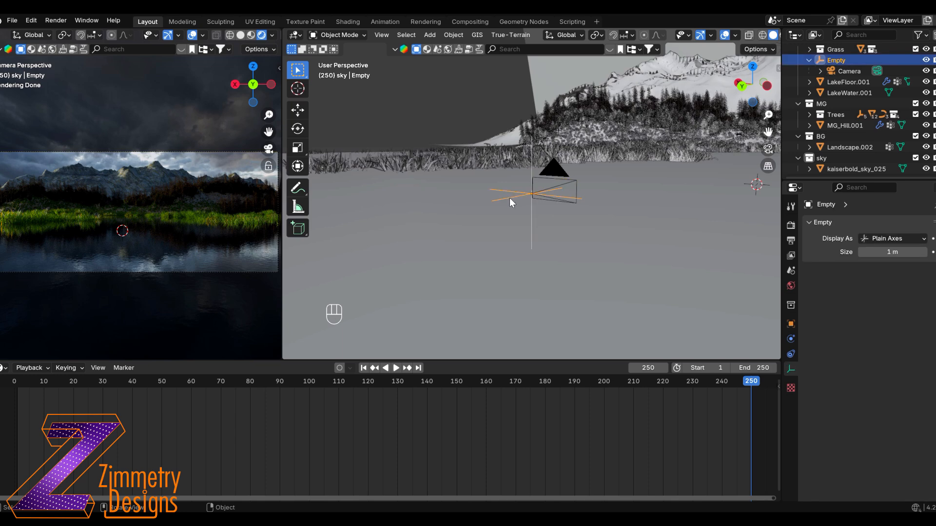
left_click(12, 383)
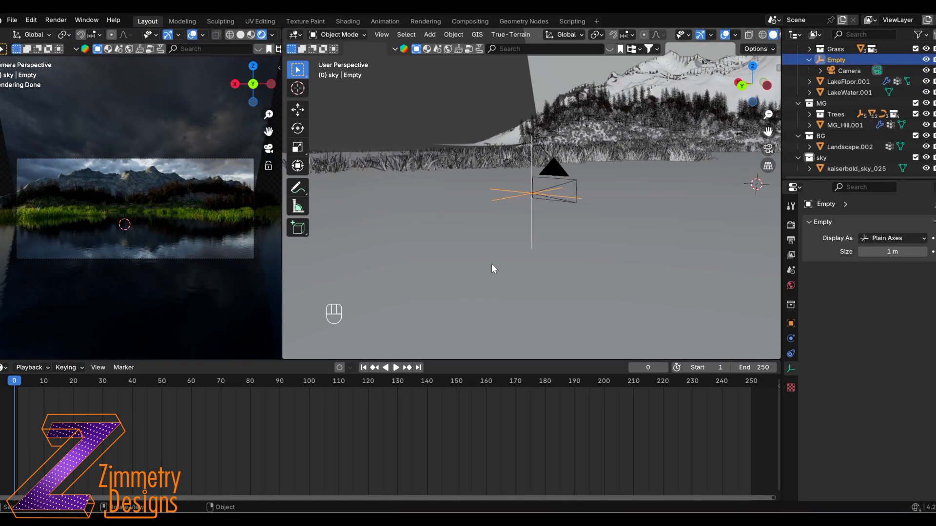
middle_click_drag(543, 249, 589, 236)
key("g")
key("z")
key("z")
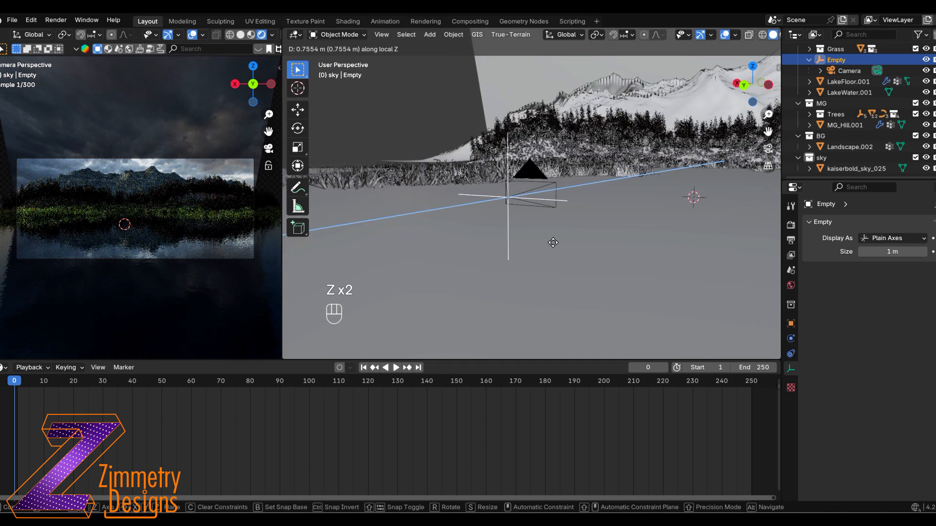
left_click(448, 268)
scroll(561, 254, "down", 3)
middle_click_drag(561, 253, 530, 267)
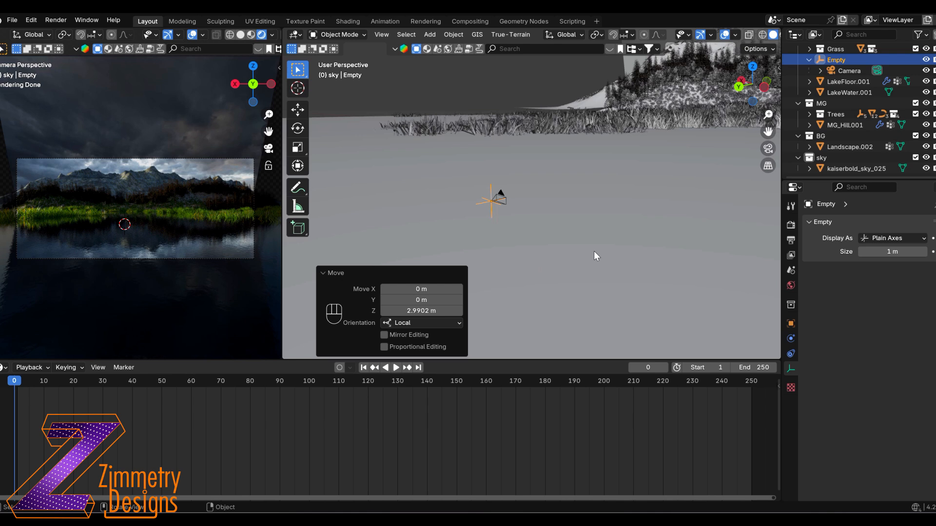
scroll(547, 215, "down", 1)
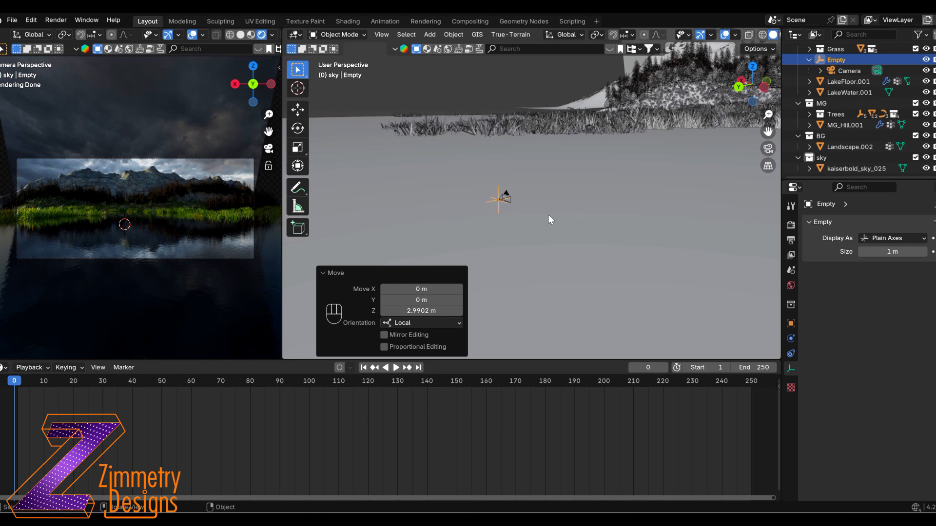
Replace the Empty's default keyframe at frame 0 with one for a chosen transform channel
key("i")
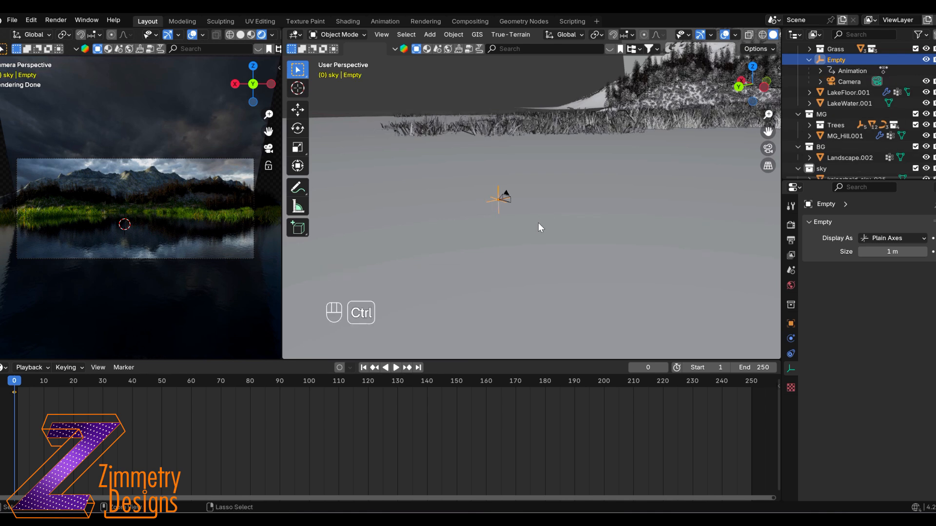
key("ctrl+z")
key("k")
left_click(469, 255)
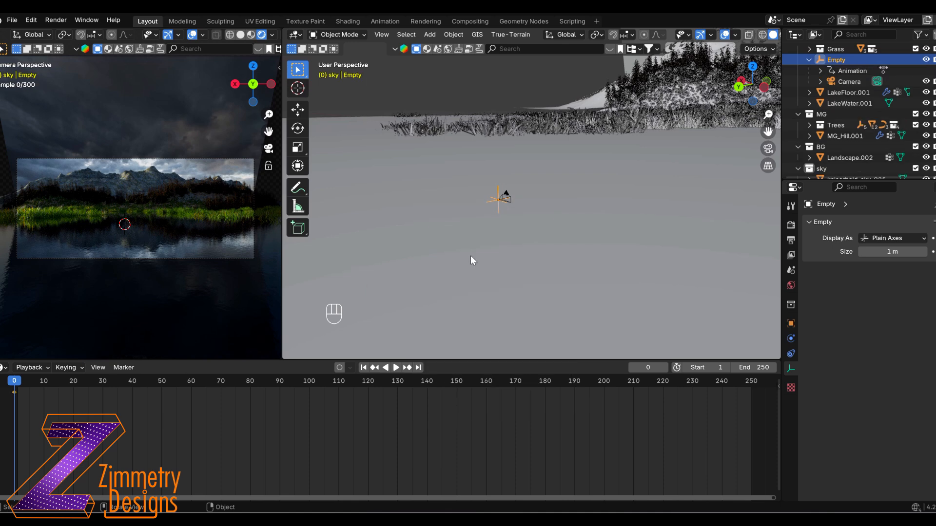
Rotate the camera about -32.2° around its local X axis so it looks down at the water
left_click(519, 218)
key("r")
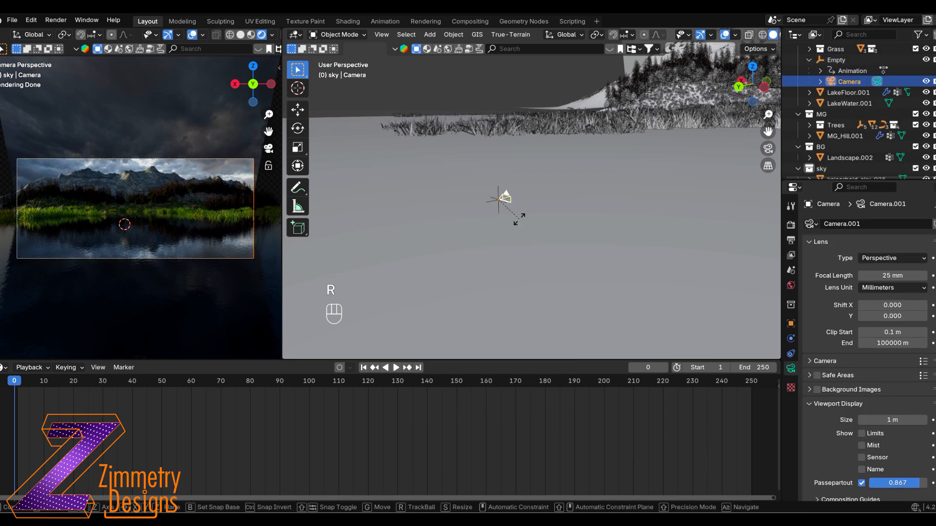
key("x")
key("x")
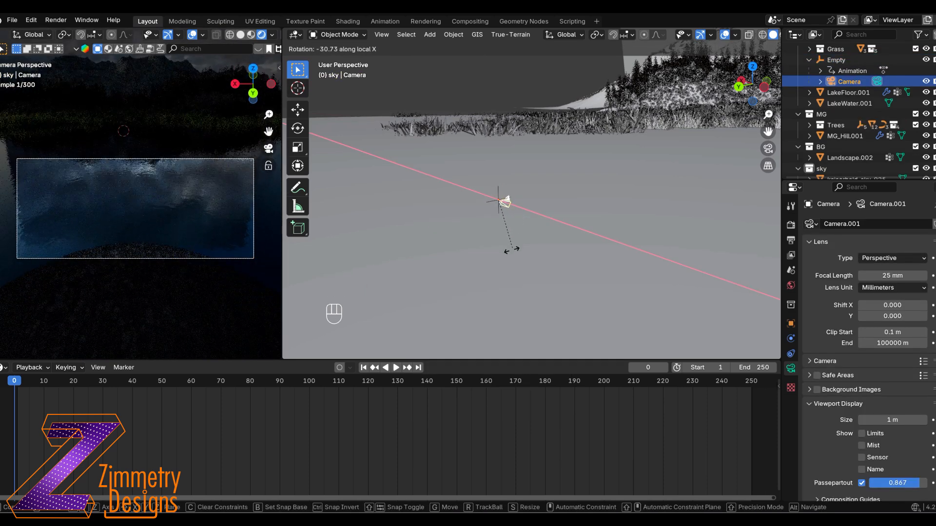
left_click(511, 251)
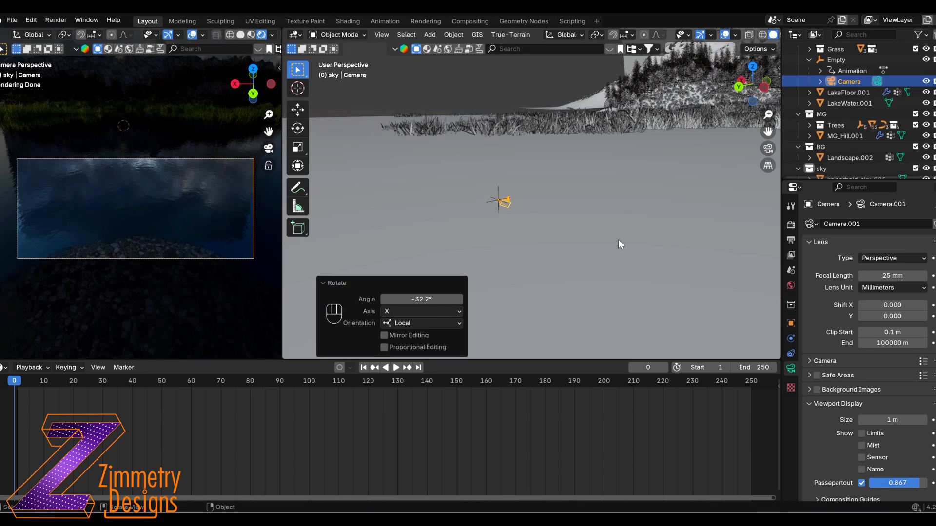
Insert a Rotation keyframe for the camera at frame 0 and go to frame 250
key("k")
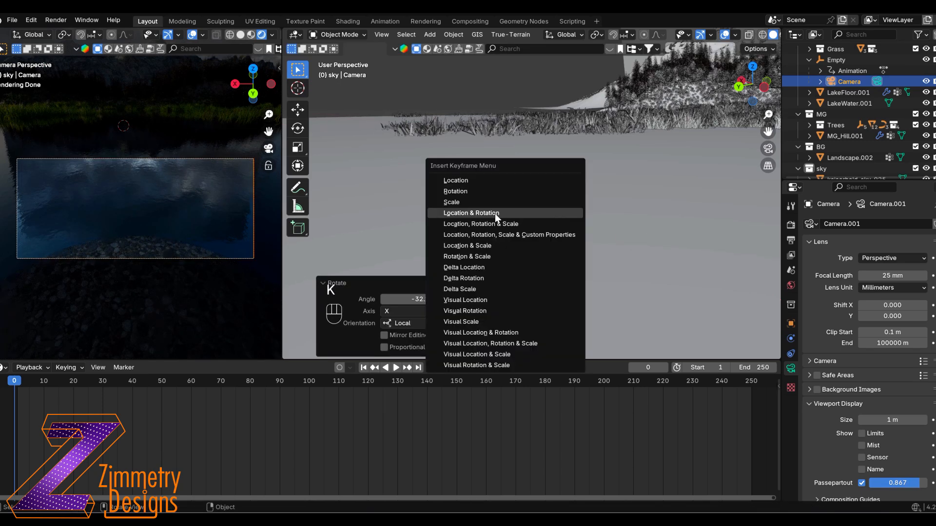
left_click(493, 190)
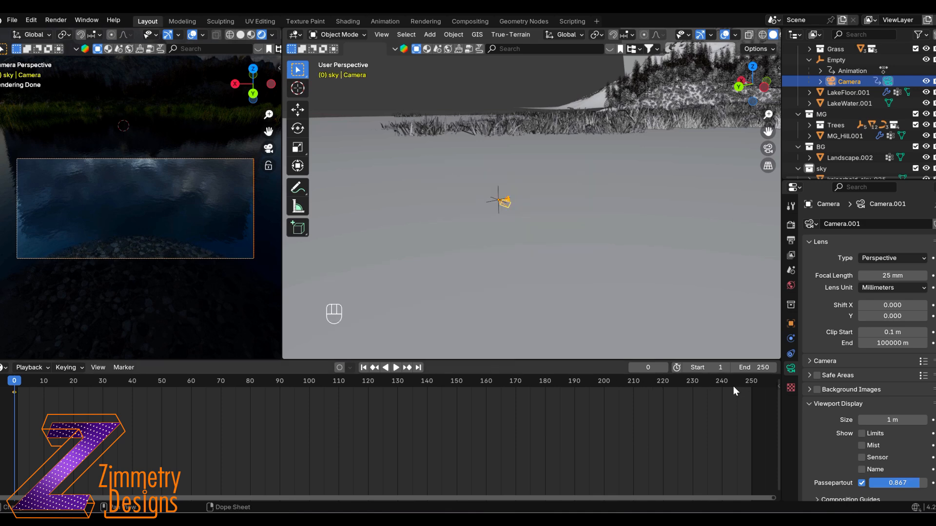
left_click(750, 384)
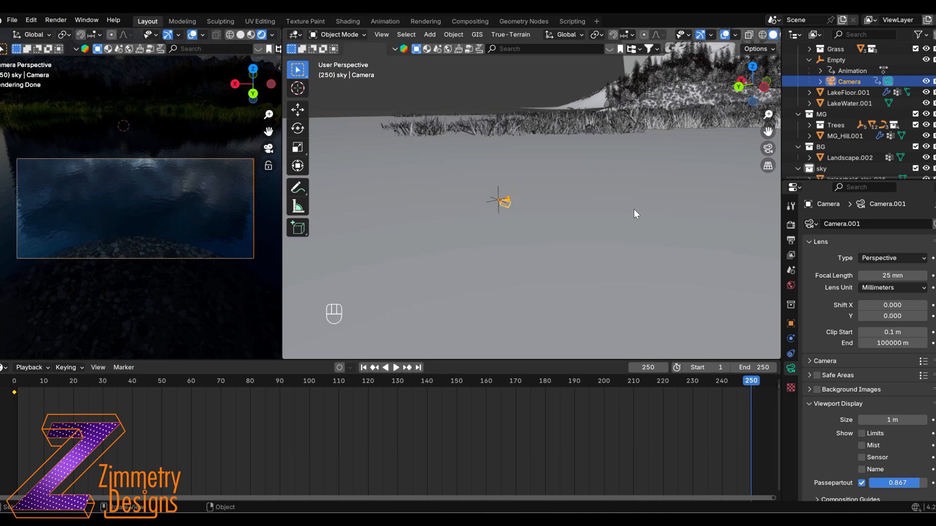
Rotate the camera about 34.9° around its local X axis at frame 250 and insert a keyframe for it
key("r")
key("x")
key("x")
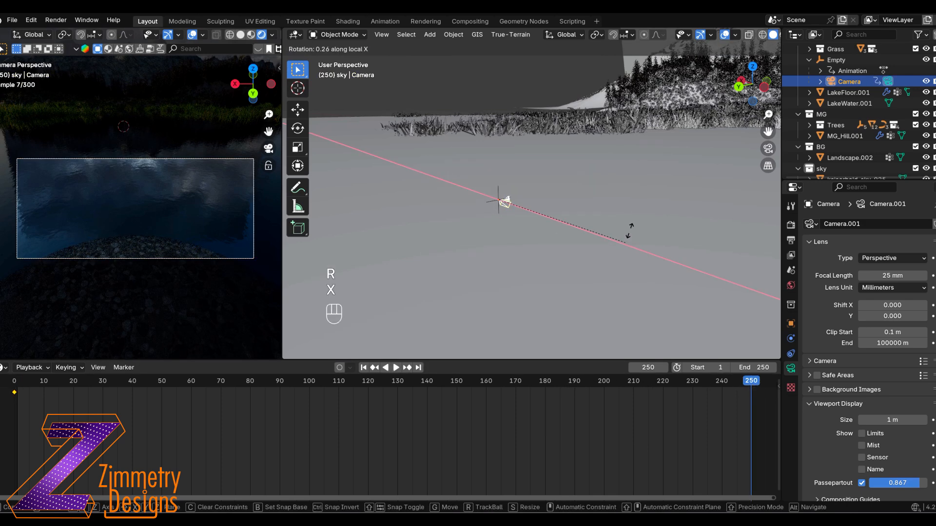
left_click(623, 164)
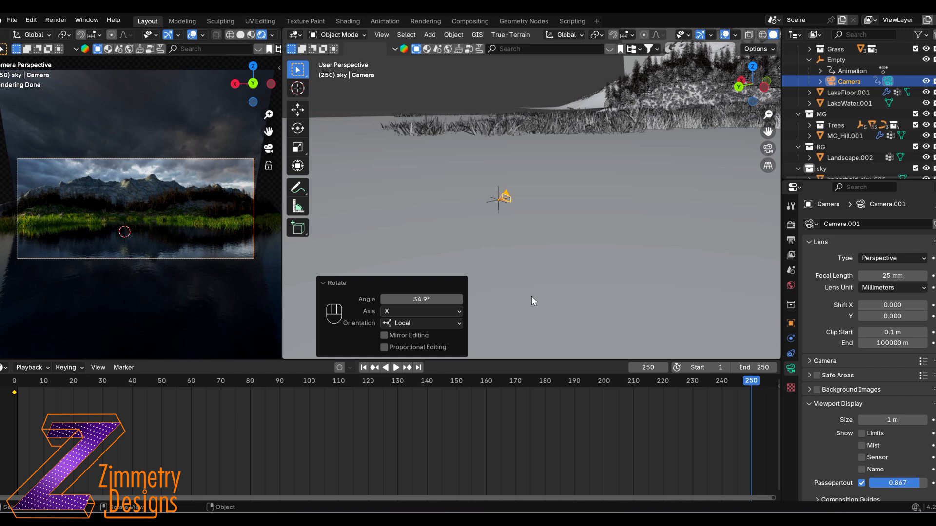
key("i")
left_click(488, 275)
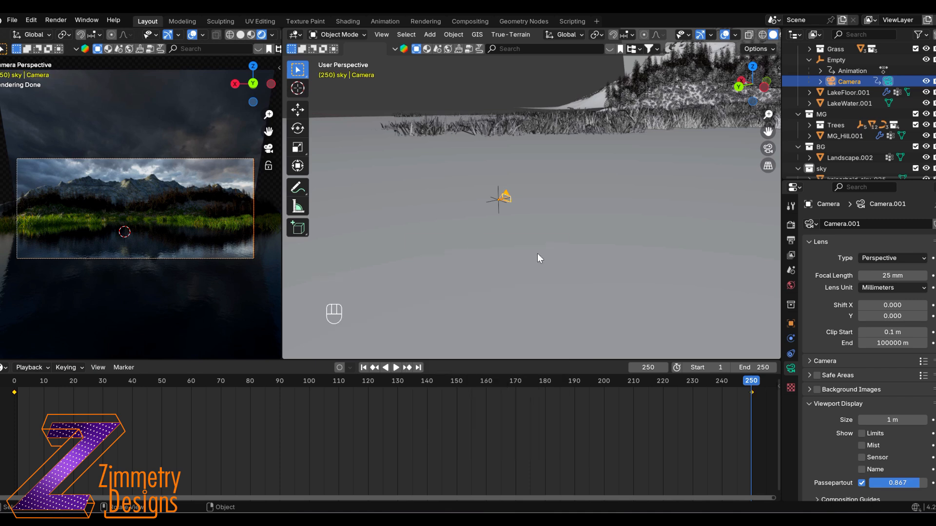
Select the camera's parent Empty, move it about -36.66 m along its local Z axis, and insert a Location & Rotation keyframe at frame 250
key("bracketleft")
key("g")
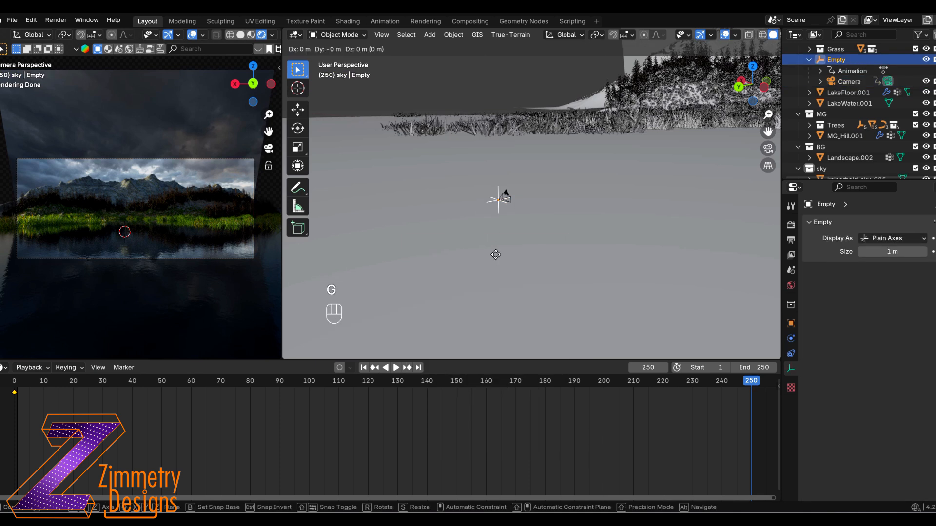
key("z")
key("z")
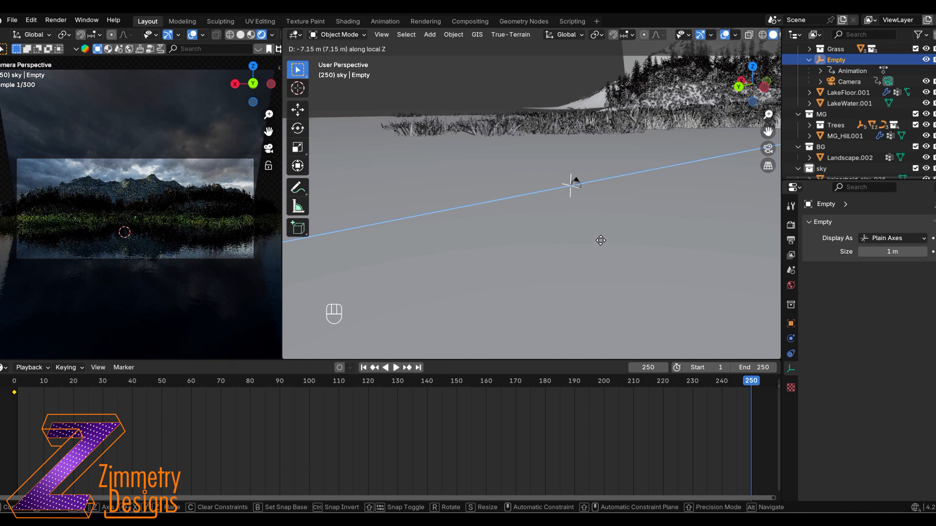
left_click(724, 215)
key("k")
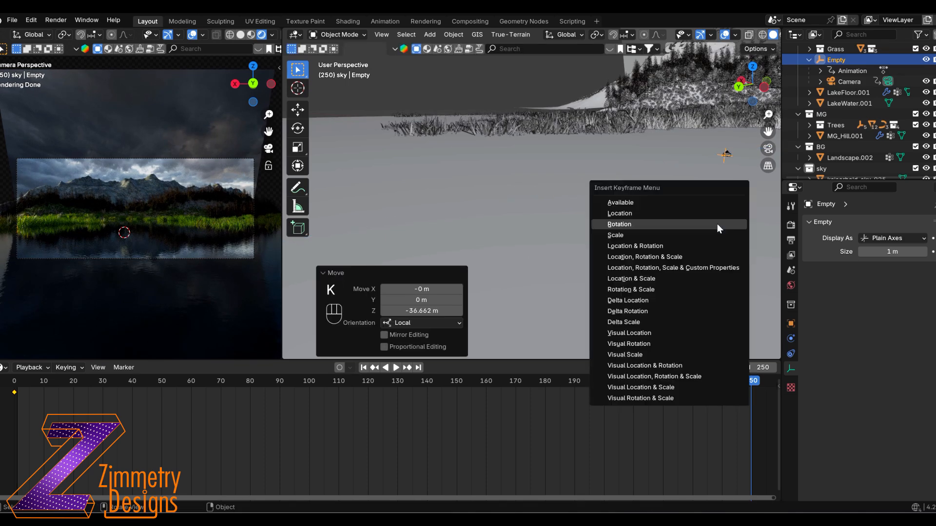
left_click(651, 245)
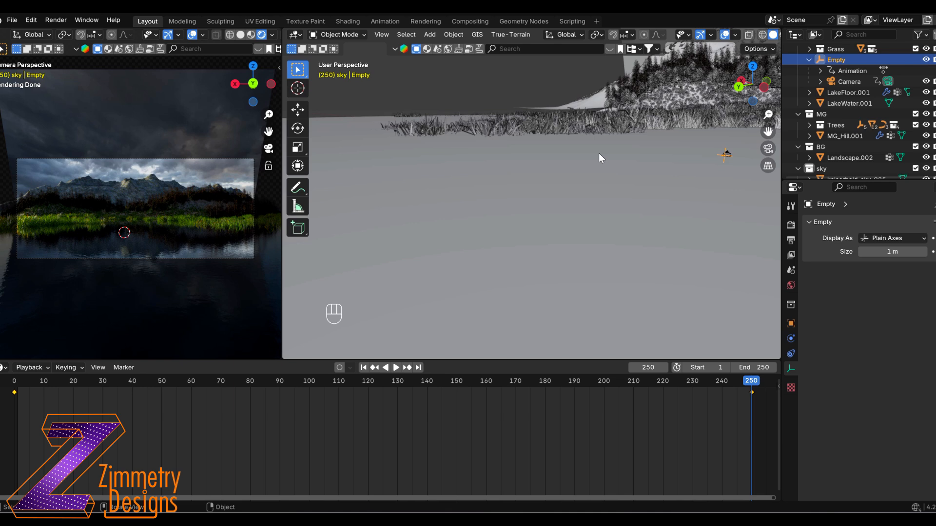
Set the Empty's keyframe interpolation to Linear and set the interpolation of the camera's keyframes as well
key("t")
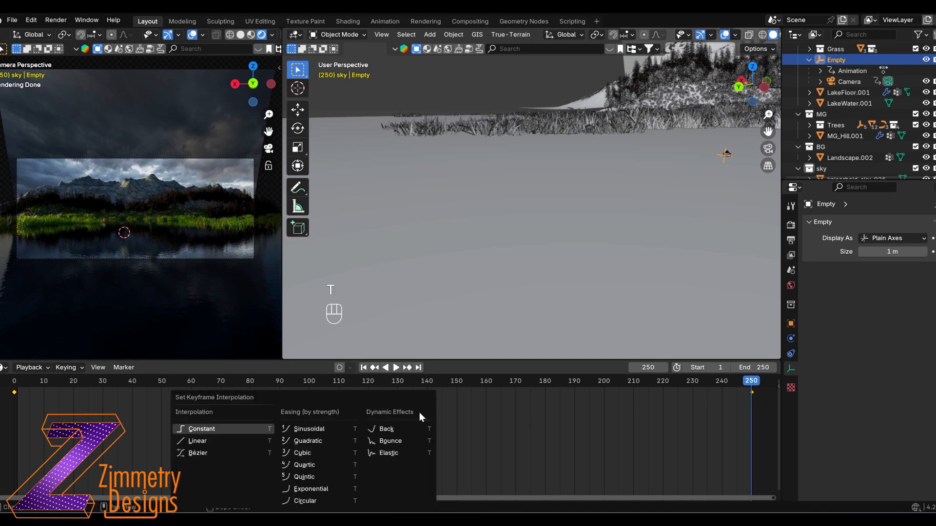
left_click(205, 442)
left_click(381, 442)
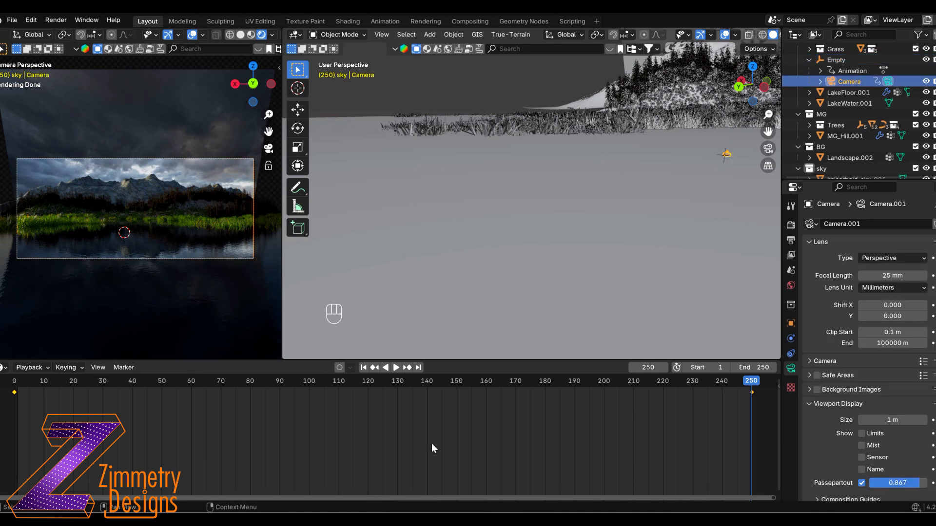
key("t")
left_click(470, 416)
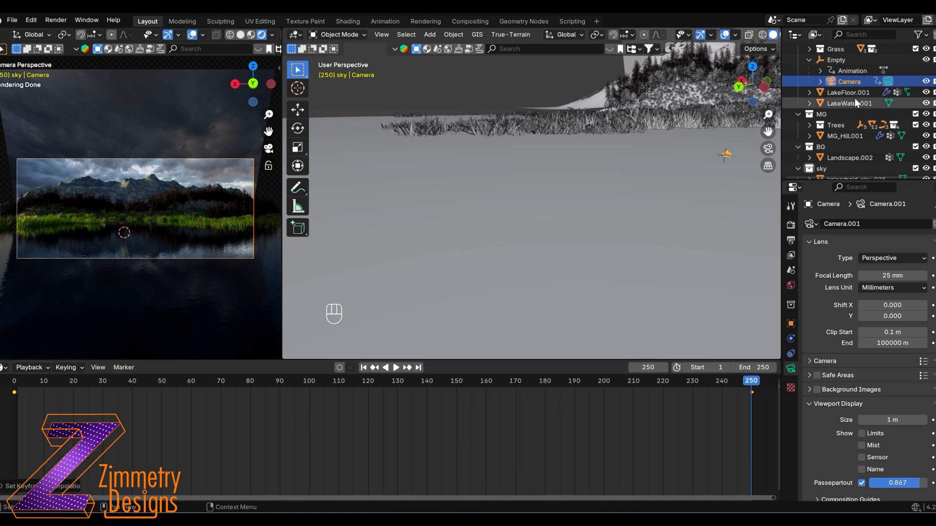
Shift the Empty's last keyframe slightly past frame 250
left_click(839, 61)
scroll(677, 416, "right", 3, "ctrl")
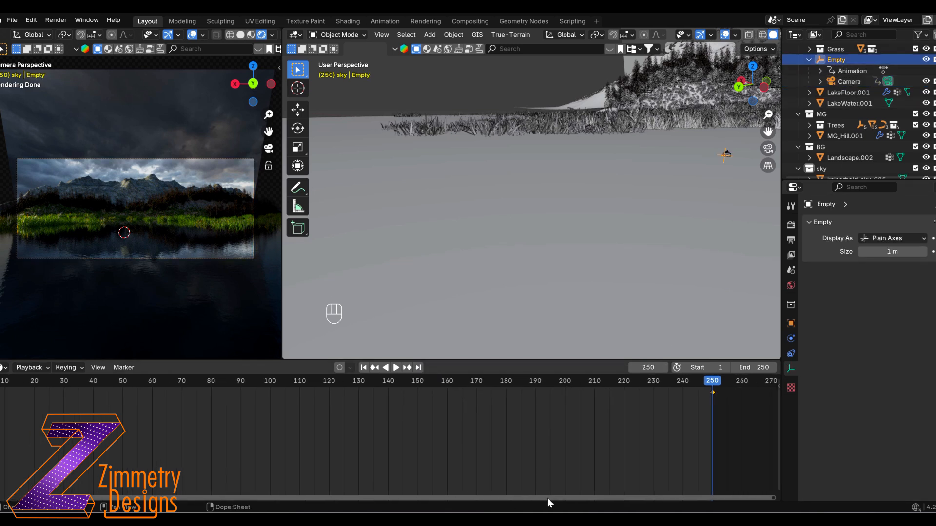
scroll(609, 453, "right", 4, "ctrl")
key("g")
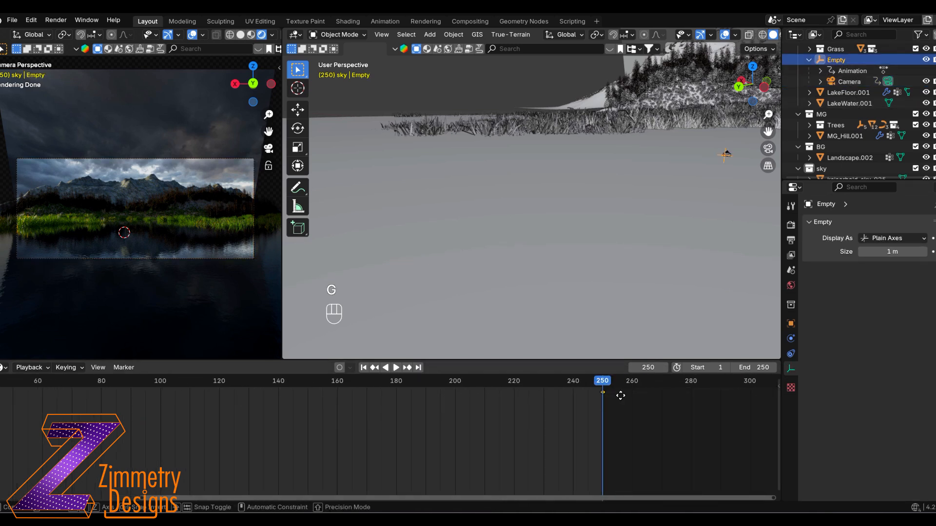
left_click(624, 396)
scroll(280, 486, "left", 10, "ctrl")
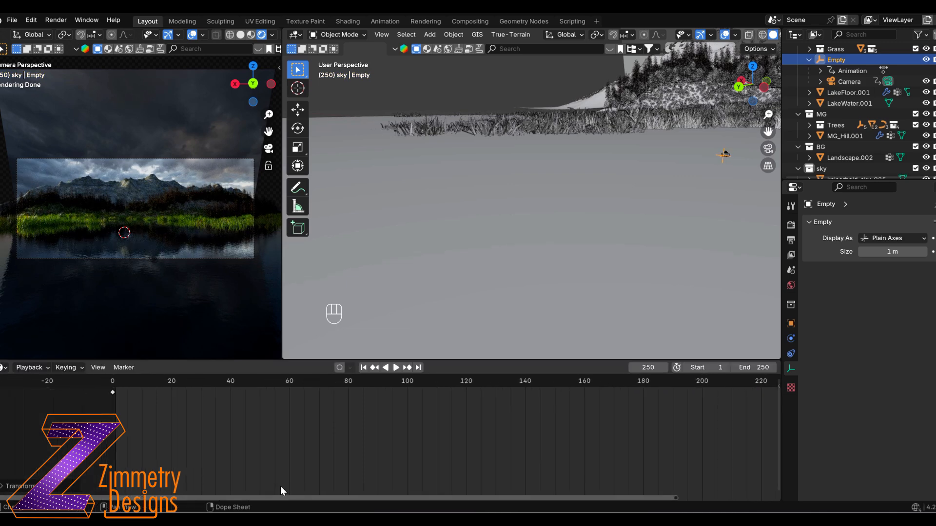
Select the LakeWater.001 plane and split the timeline area to show its Water.001 material in the Shader Editor
left_click(848, 82)
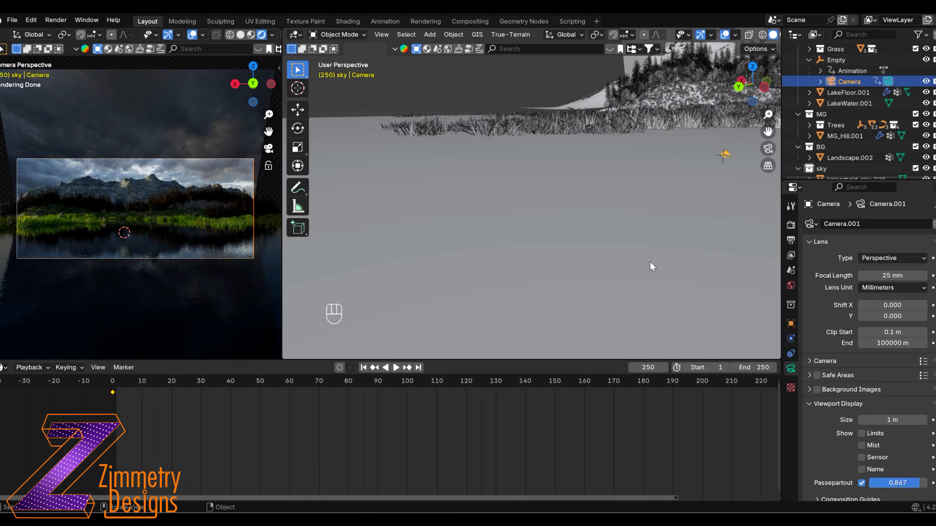
left_click(591, 252)
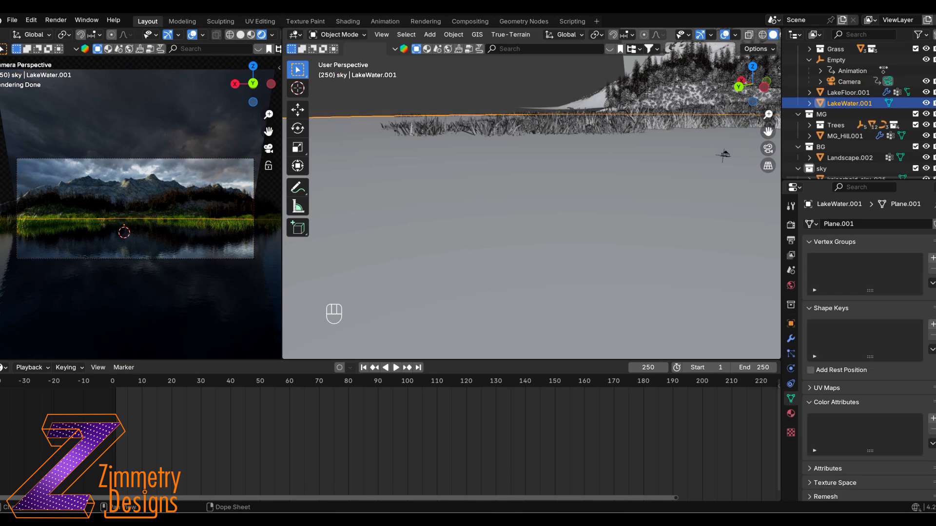
left_click_drag(5, 375, 5, 411)
left_click(5, 420)
left_click(29, 355)
left_click_drag(339, 360, 323, 276)
left_click_drag(327, 413, 316, 321)
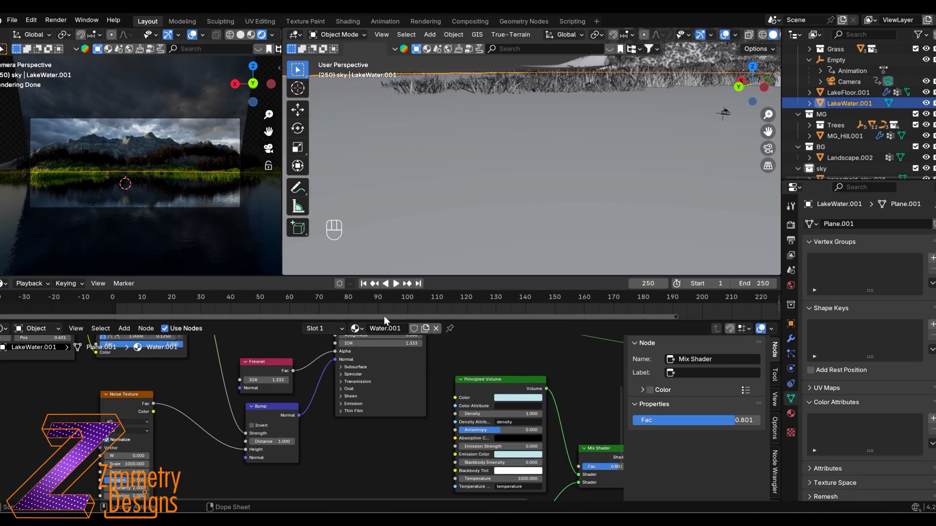
Set the W value of the water's Noise Texture to 0 at frame 0 and insert a keyframe on it
left_click_drag(384, 317, 284, 322)
left_click(230, 300)
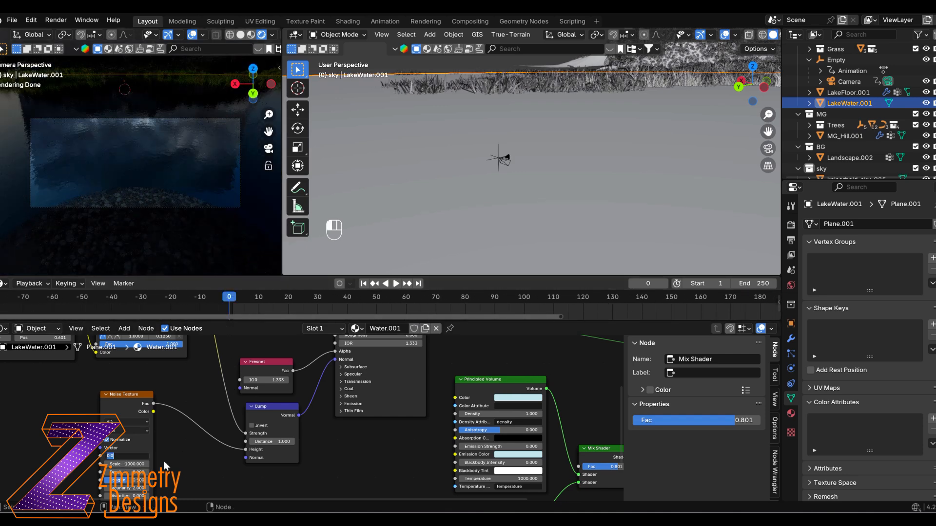
scroll(164, 461, "up", 1)
middle_click_drag(174, 457, 274, 444)
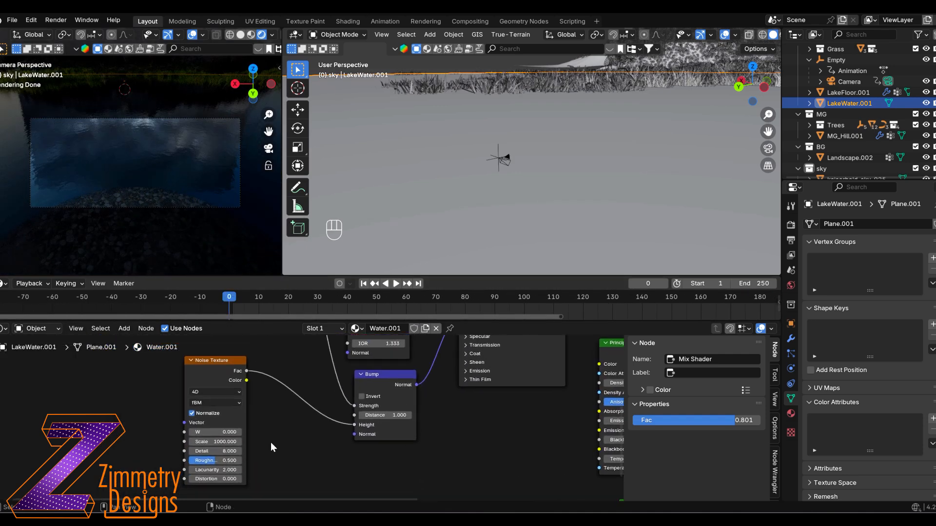
left_click_drag(225, 432, 231, 432, "shift")
left_click(230, 433)
type("0")
key("Return")
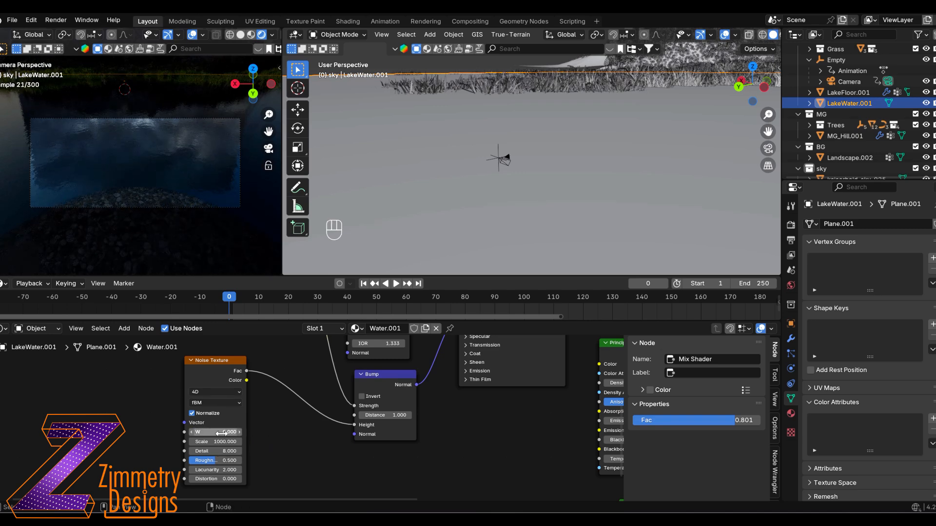
key("i")
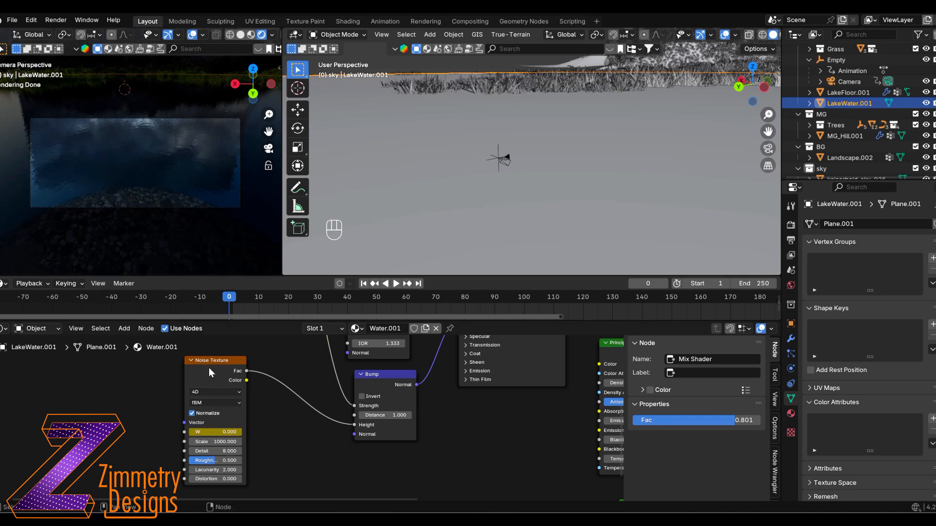
Go to frame 254, set the Noise Texture's W value to 0.001 and keyframe it
left_click(208, 367)
key("space")
key("space")
right_click_drag(286, 298, 688, 303, "shift")
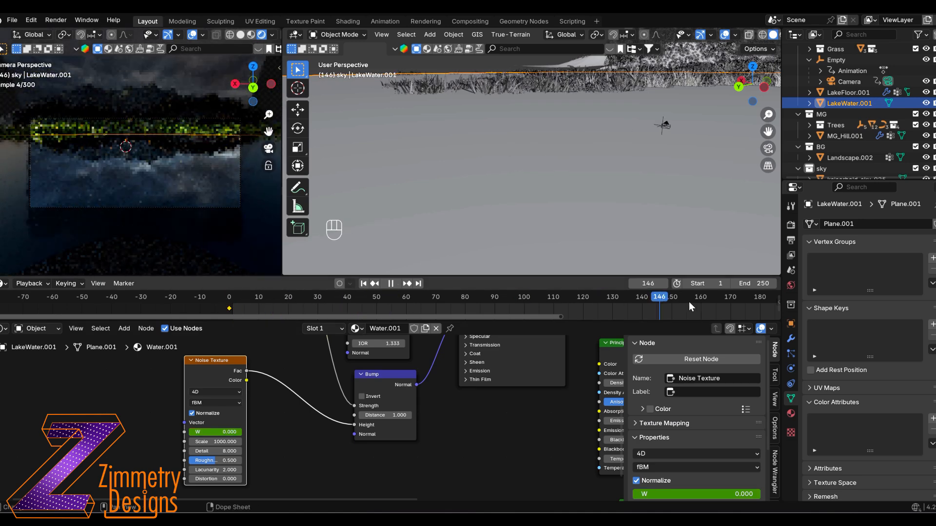
left_click_drag(485, 316, 706, 321)
left_click(662, 300)
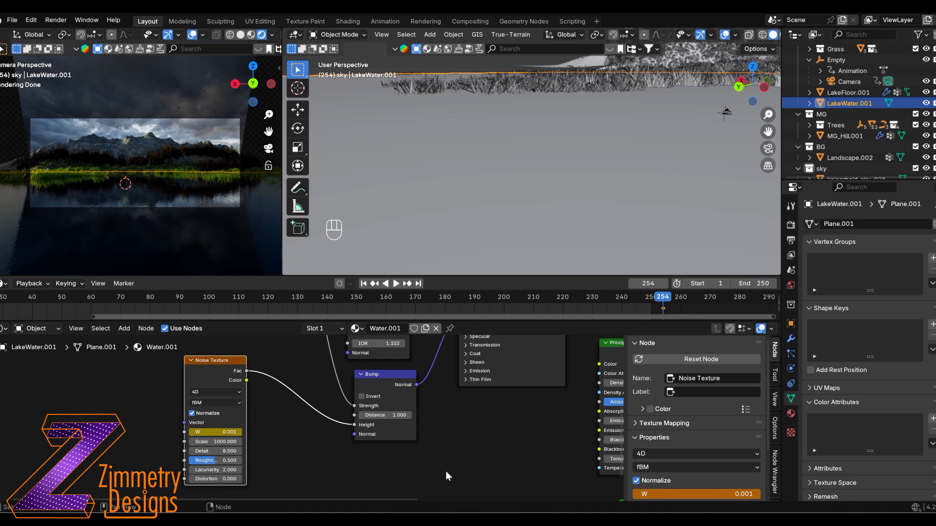
Play back parts of the animation to check the water ripples, and return to frame 0
key("shift+ctrl+space")
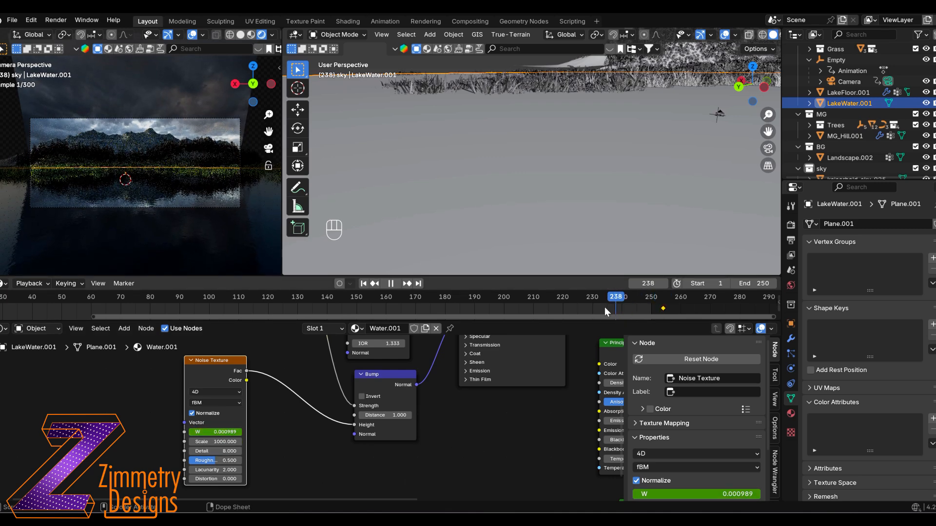
left_click_drag(247, 308, 185, 312)
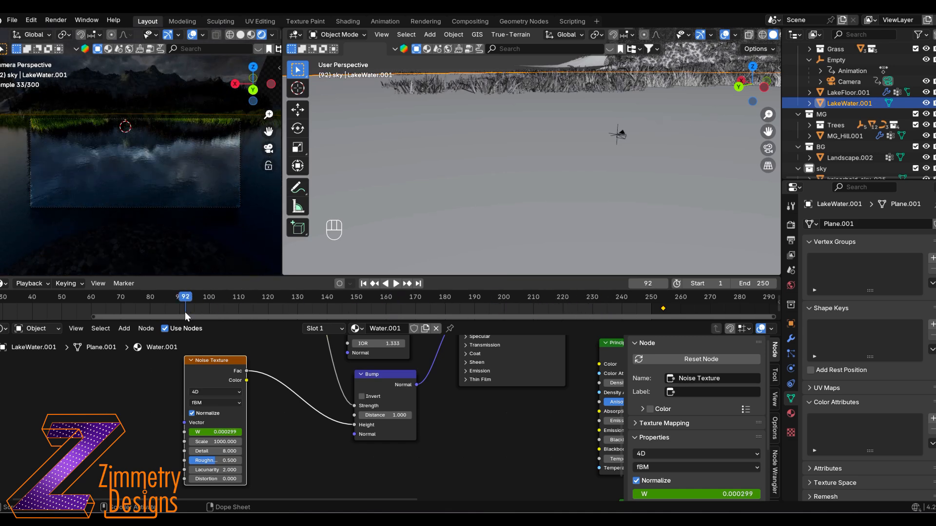
key("shift+ctrl+space")
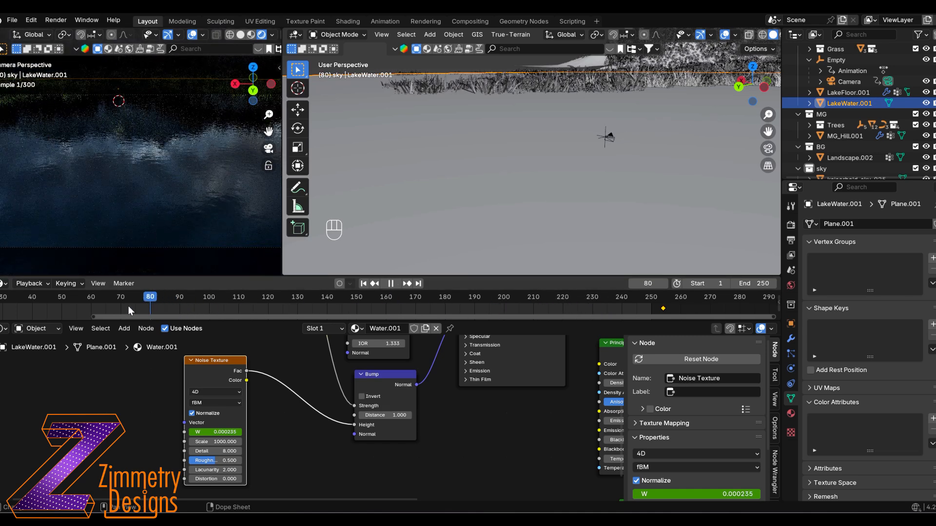
left_click_drag(166, 317, 55, 318)
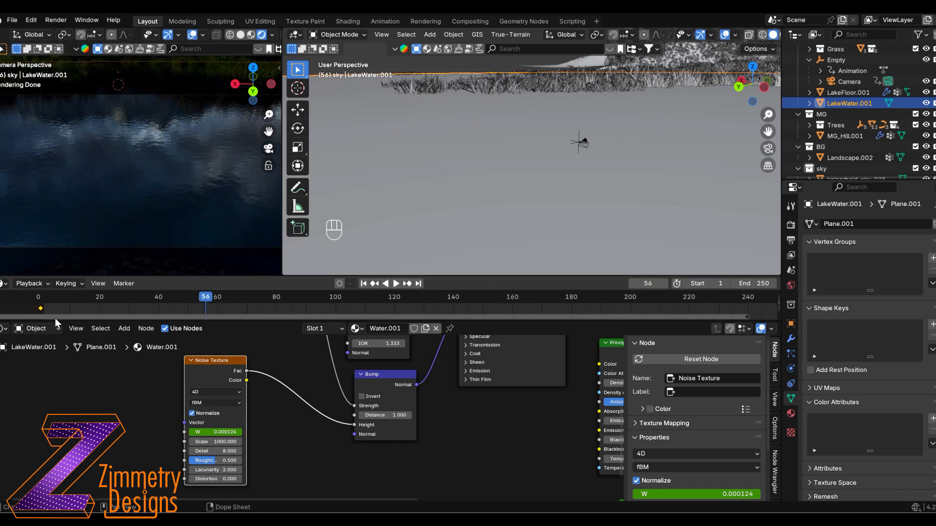
key("space")
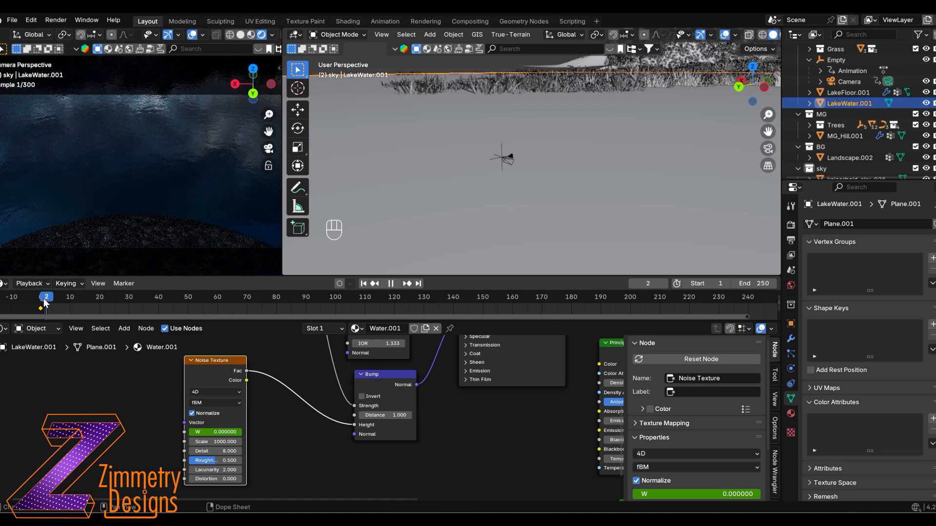
left_click(41, 298)
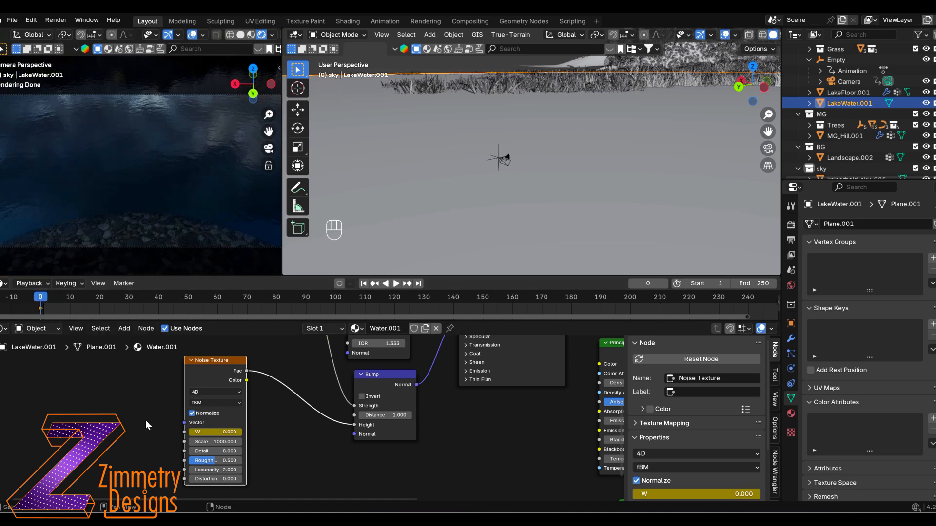
Rotate the camera about 2.9° around its local X axis at frame 0 and insert a keyframe for it
left_click(503, 159)
left_click(510, 162)
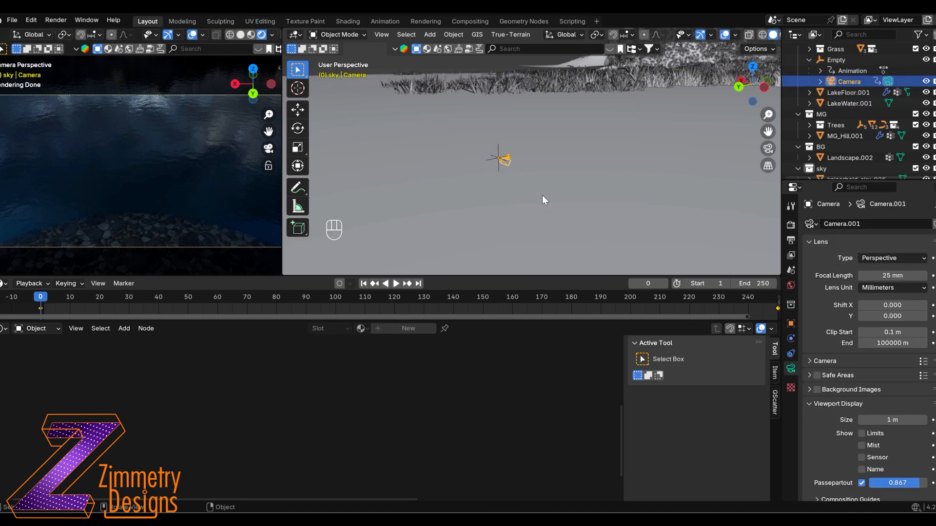
key("r")
key("x")
key("x")
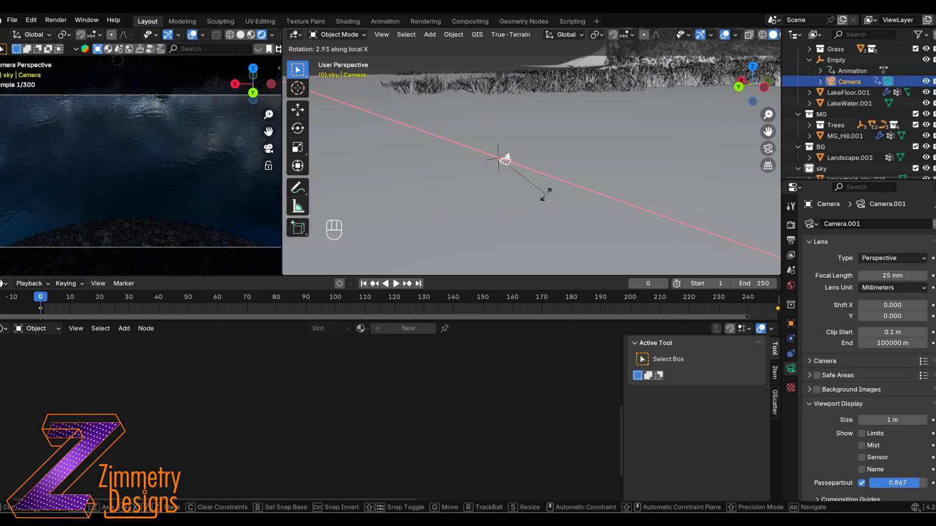
left_click(547, 195)
key("k")
left_click(473, 184)
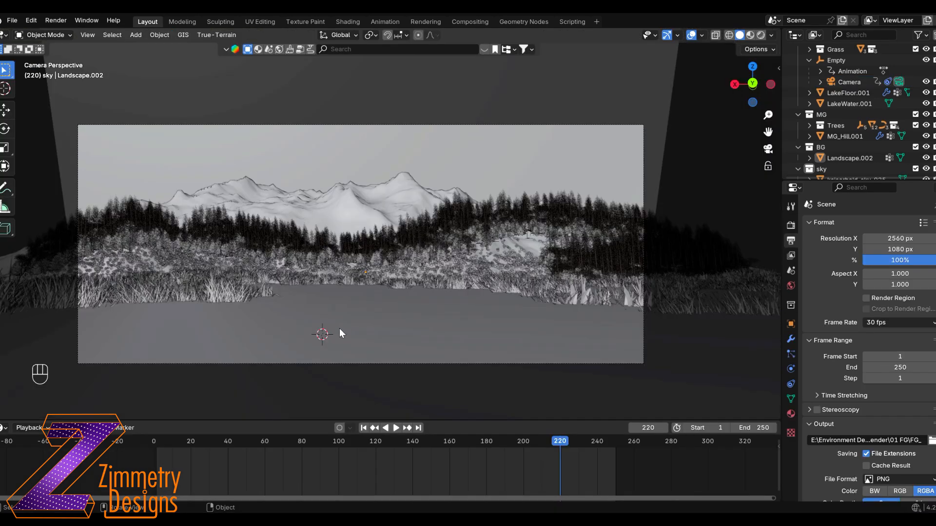
Examine the scene's render settings, including sampling, denoising, performance, memory and color management
left_click(467, 316)
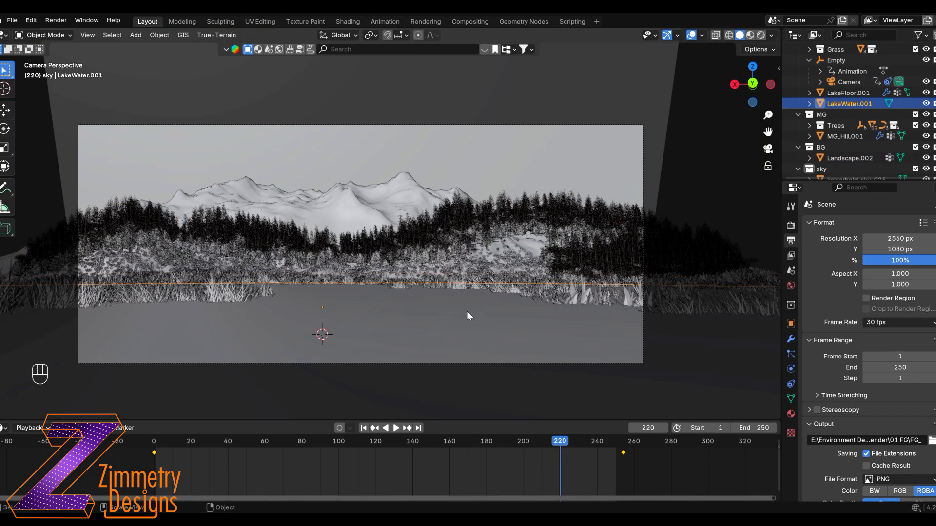
left_click(790, 226)
scroll(914, 258, "down", 5)
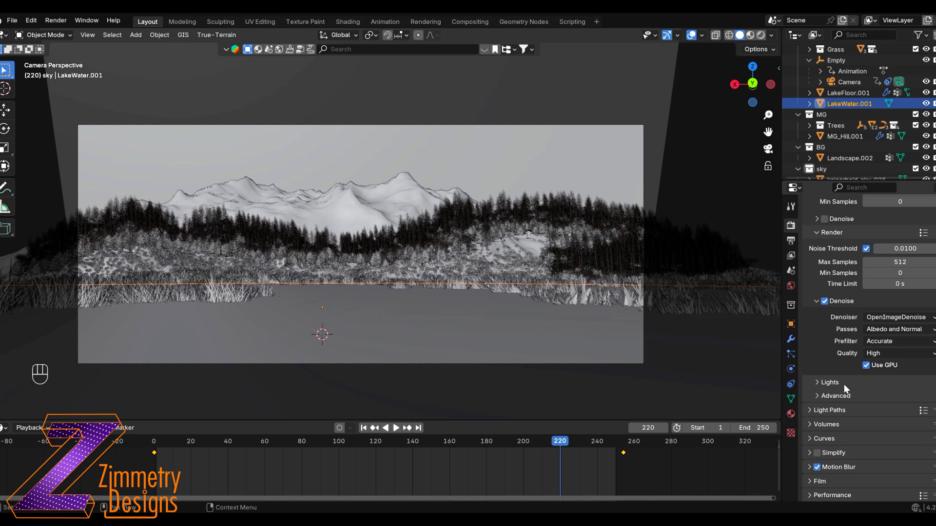
scroll(843, 384, "down", 3)
left_click(852, 409)
scroll(854, 415, "down", 4)
left_click(811, 335)
left_click(813, 422)
scroll(819, 420, "down", 5)
left_click(814, 312)
left_click(827, 436)
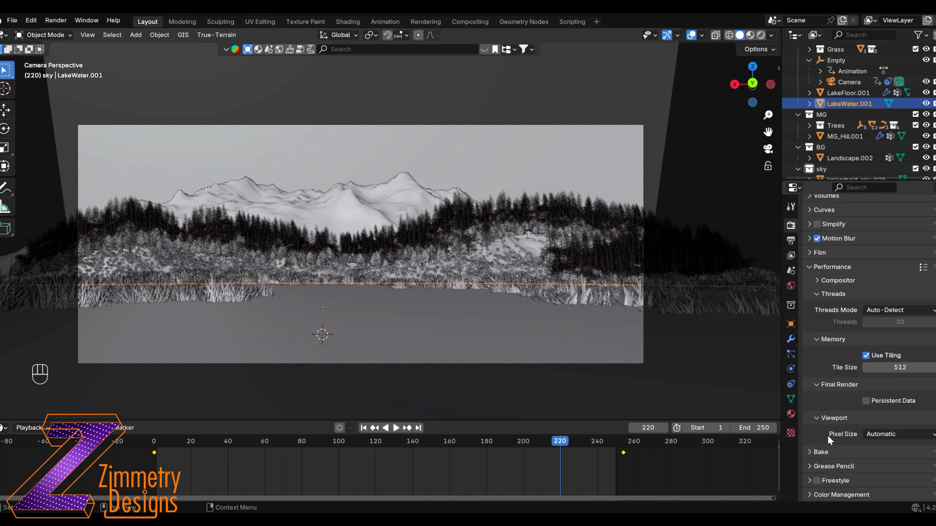
left_click(817, 341)
left_click(833, 495)
scroll(862, 453, "down", 5)
left_click(849, 82)
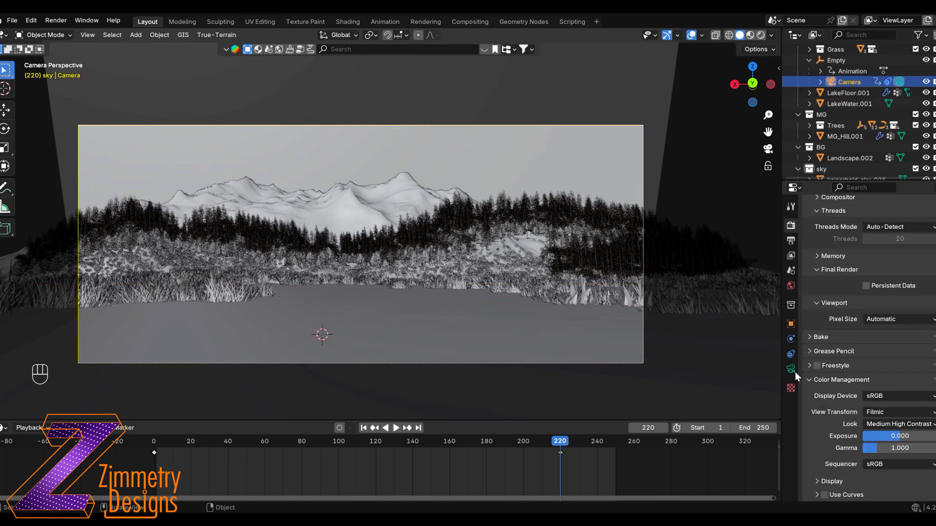
left_click(791, 369)
left_click(791, 207)
left_click(765, 200)
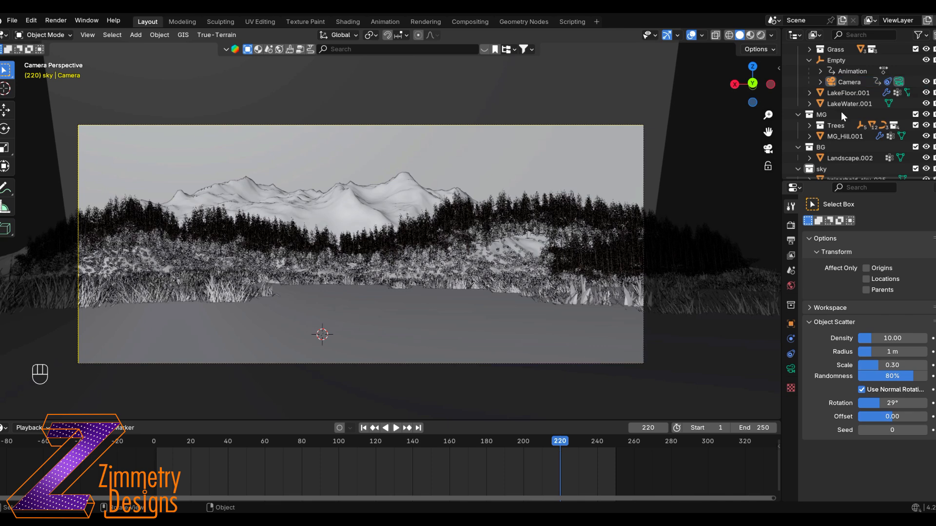
Show the holdout and indirect-only toggles for the collapsed collections, and rename the view layer to 01 FG
scroll(840, 112, "up", 2)
left_click(798, 59)
left_click(798, 69)
left_click(799, 81)
left_click(920, 35)
left_click_drag(868, 69, 900, 69)
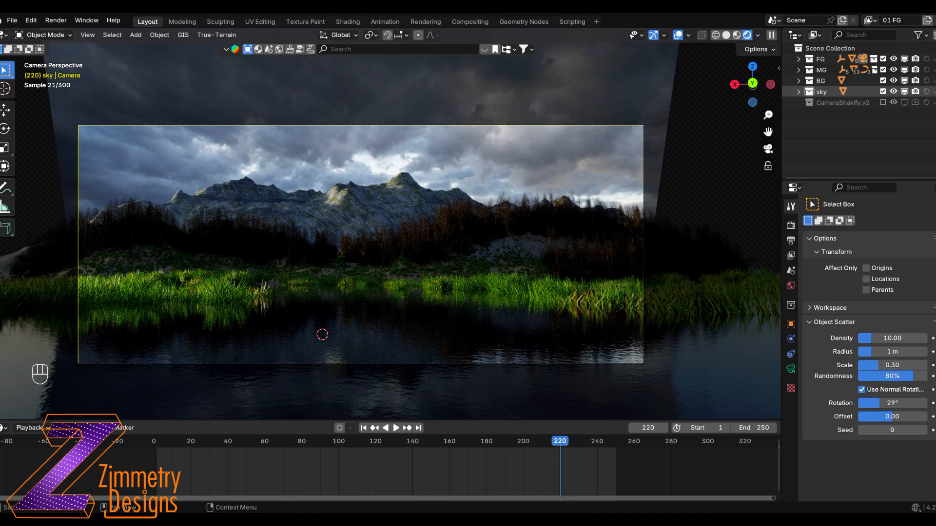
left_click(934, 91)
left_click(935, 81)
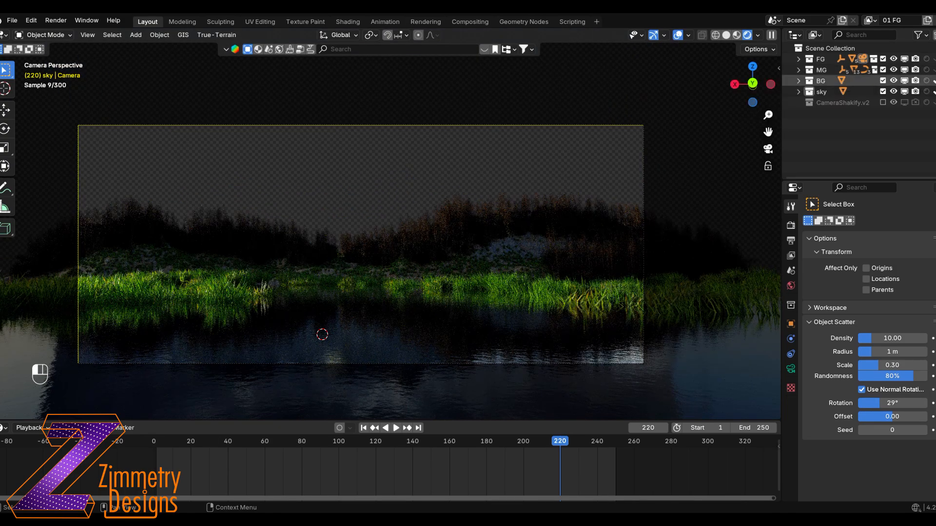
left_click_drag(935, 92, 935, 81)
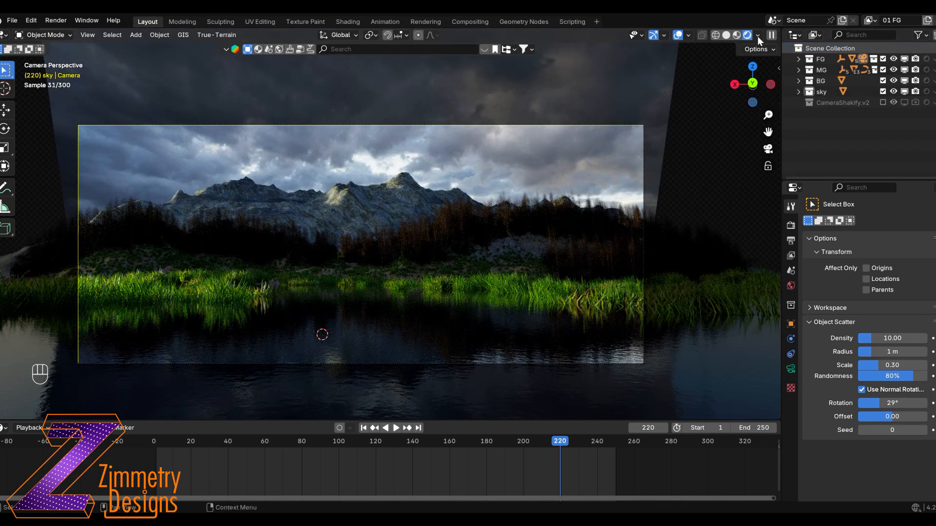
Enable the scene world in the rendered viewport and set the World color to a Nishita Sky Texture with sun intensity 0.010
left_click(758, 35)
left_click(704, 126)
left_click(790, 285)
left_click(863, 273)
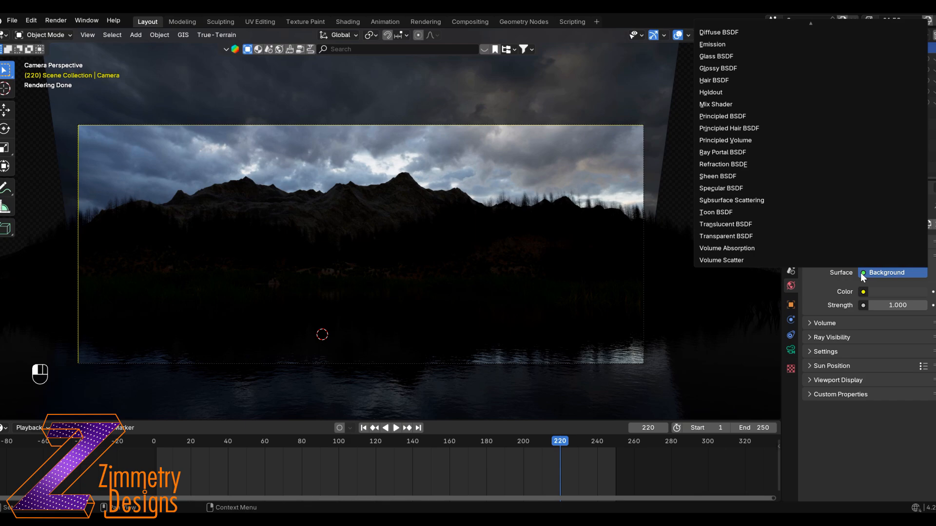
left_click(863, 292)
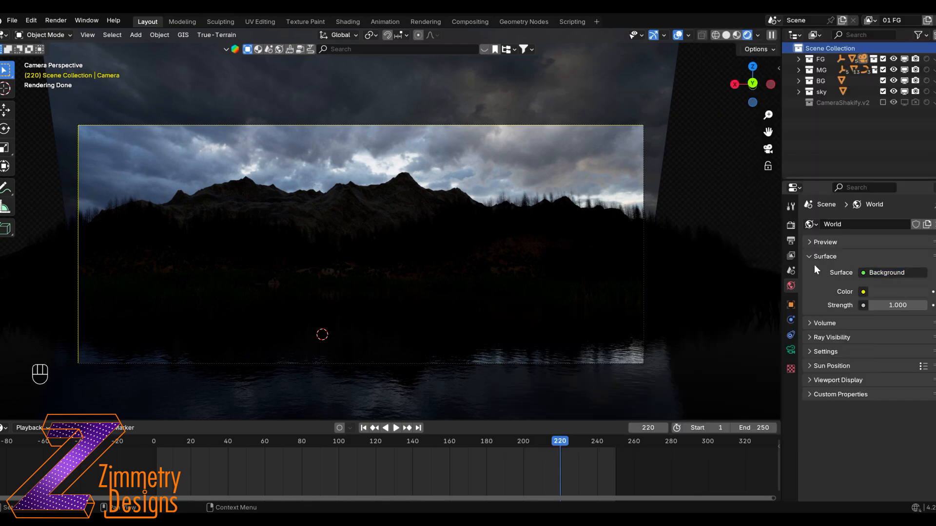
left_click(864, 273)
left_click(863, 274)
left_click(862, 291)
left_click(606, 394)
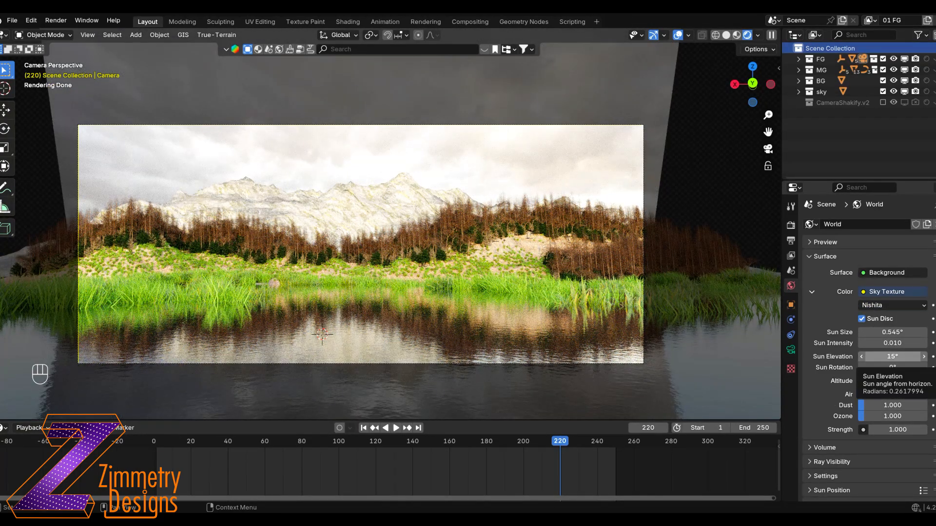
Set the sky's sun intensity to 0.050, sun elevation to 8° and sun rotation to -21°
mouse_move(891, 358)
left_mouse_down()
mouse_move(911, 358)
mouse_move(889, 367)
mouse_move(896, 375)
mouse_move(907, 367)
left_mouse_up()
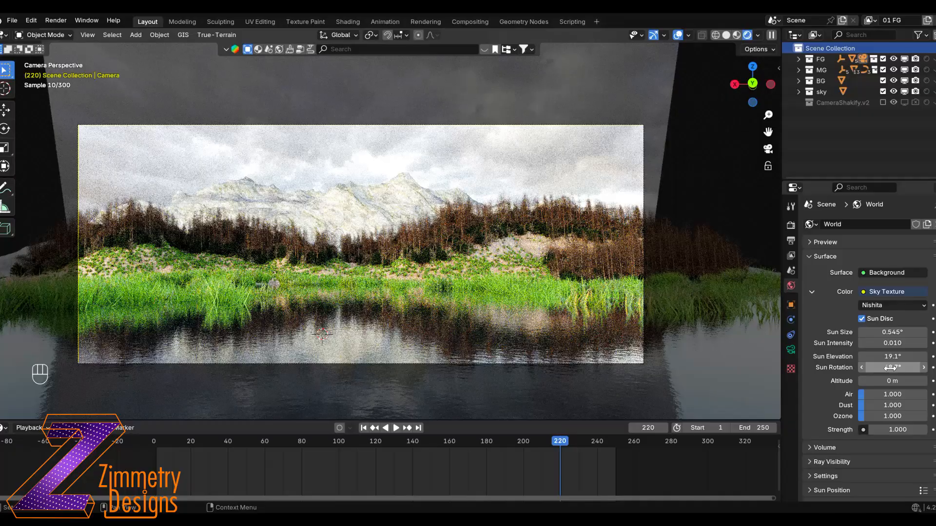
left_click(757, 35)
left_click(696, 136)
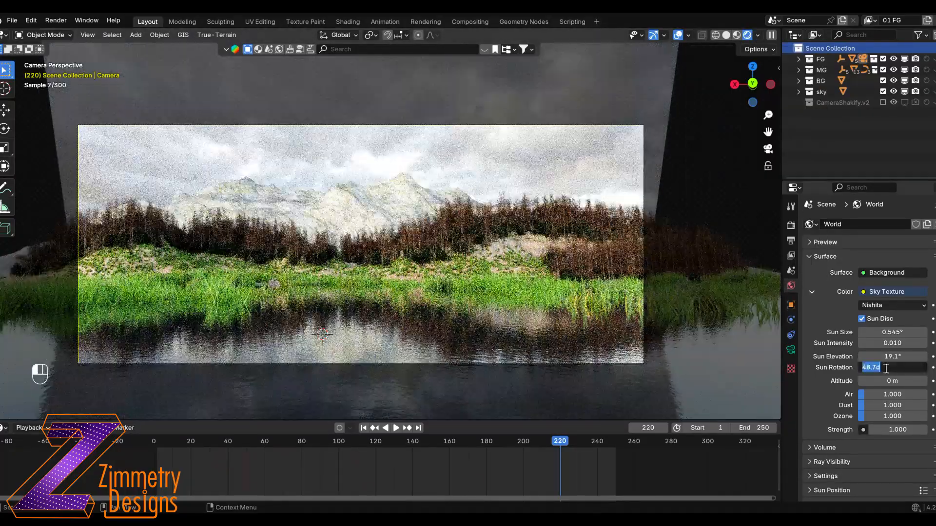
mouse_move(898, 368)
left_mouse_down()
mouse_move(885, 368)
mouse_move(890, 343)
left_mouse_up()
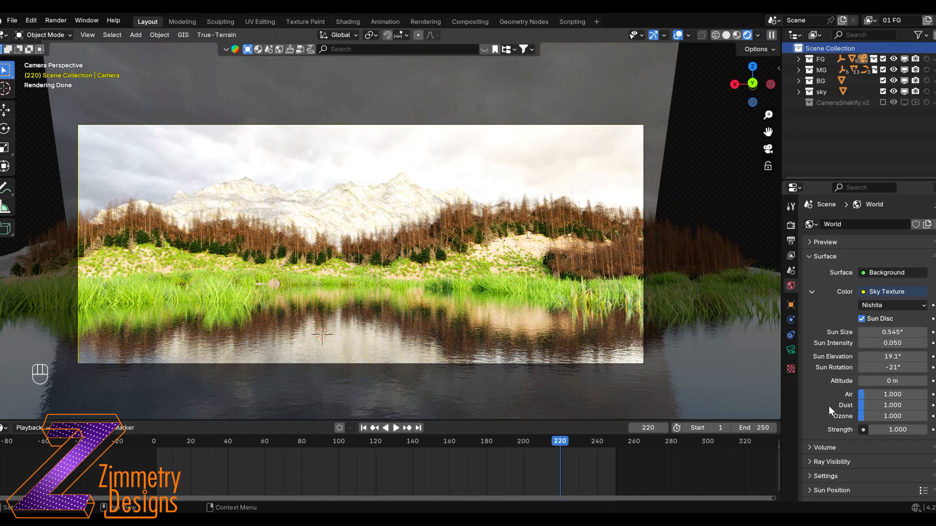
left_click_drag(892, 356, 880, 357)
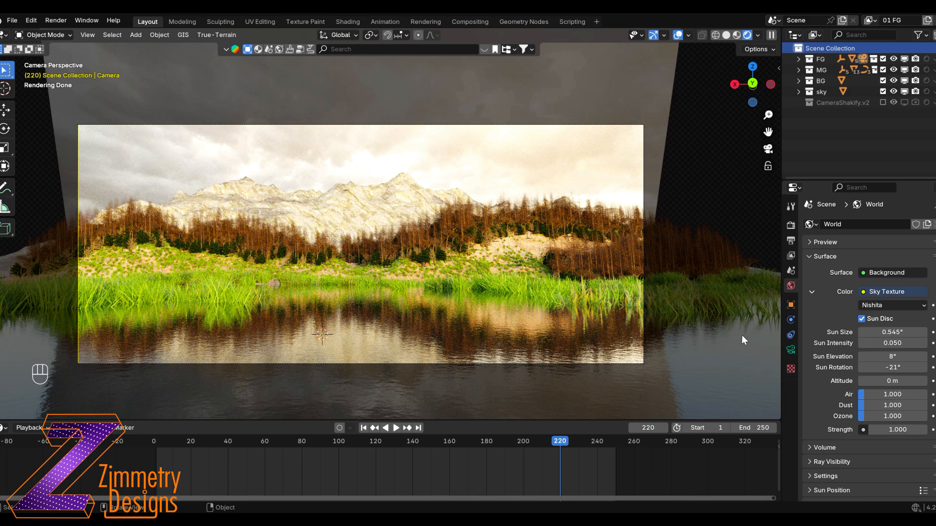
left_click(790, 225)
scroll(823, 391, "down", 5)
scroll(824, 390, "up", 8)
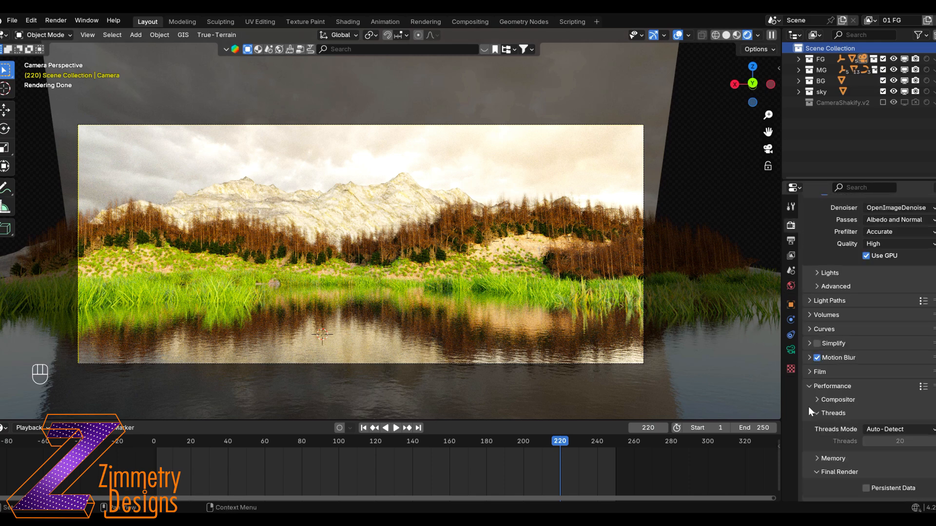
Scrub the animation in solid shading with an enlarged timeline area, and enable Use Nodes in the Compositor
key("z")
left_click_drag(275, 420, 267, 340)
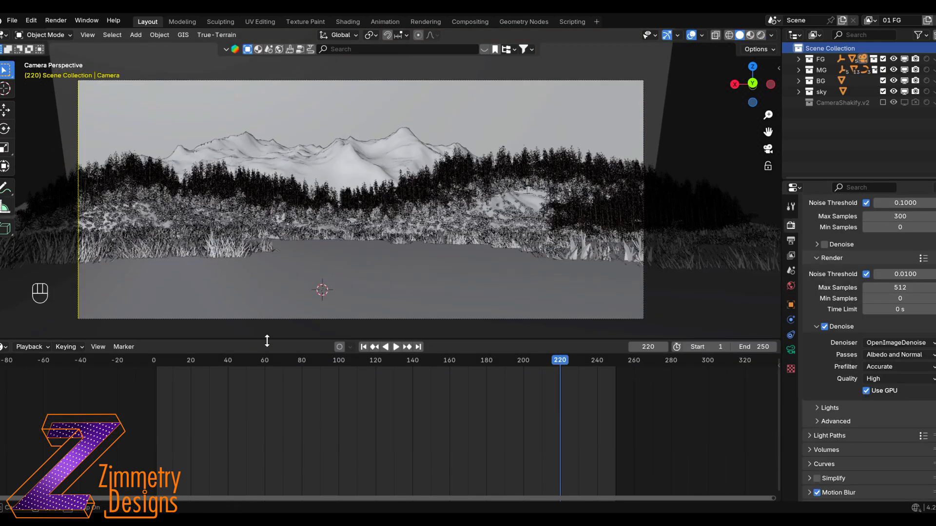
left_click_drag(560, 362, 152, 363)
left_click(3, 347)
left_click(49, 413)
left_click(112, 347)
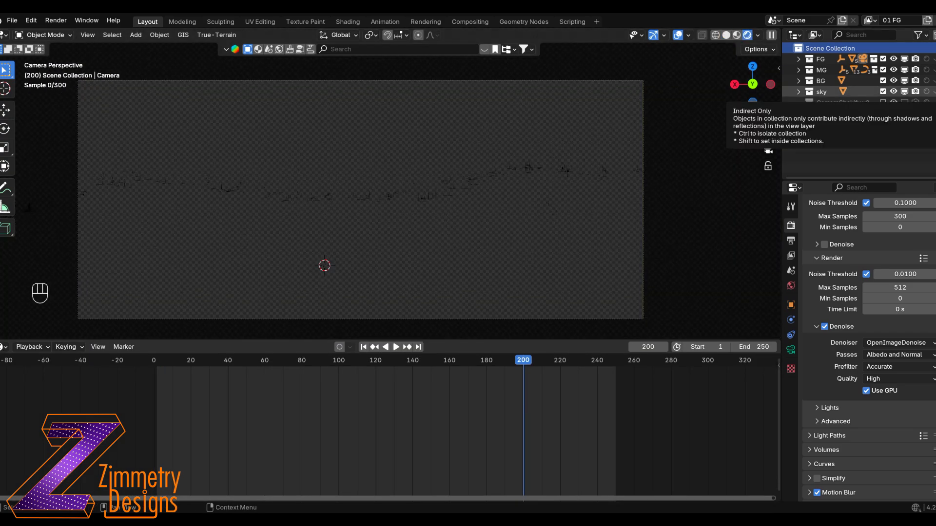
In the 01 FG view layer, set the sky, BG and MG collections to indirect only and make MG a holdout
left_click(934, 91)
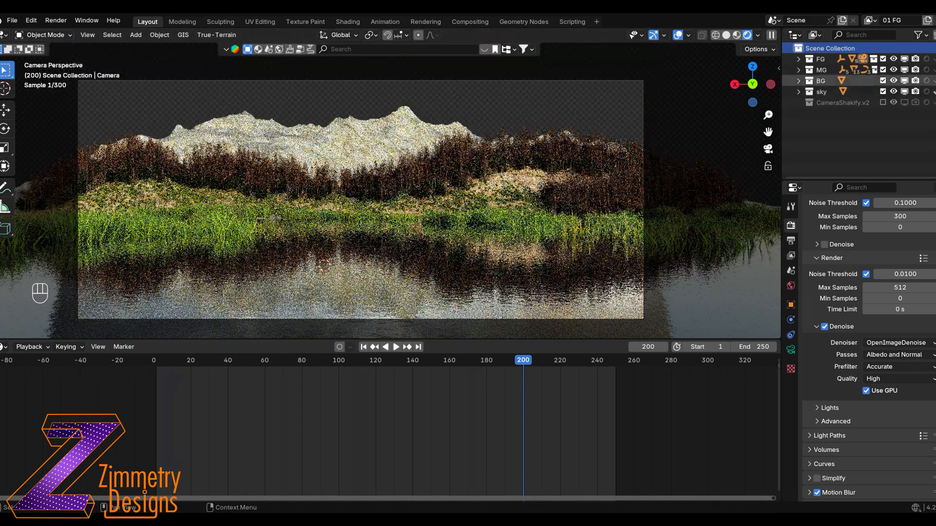
left_click(934, 81)
left_click(934, 70)
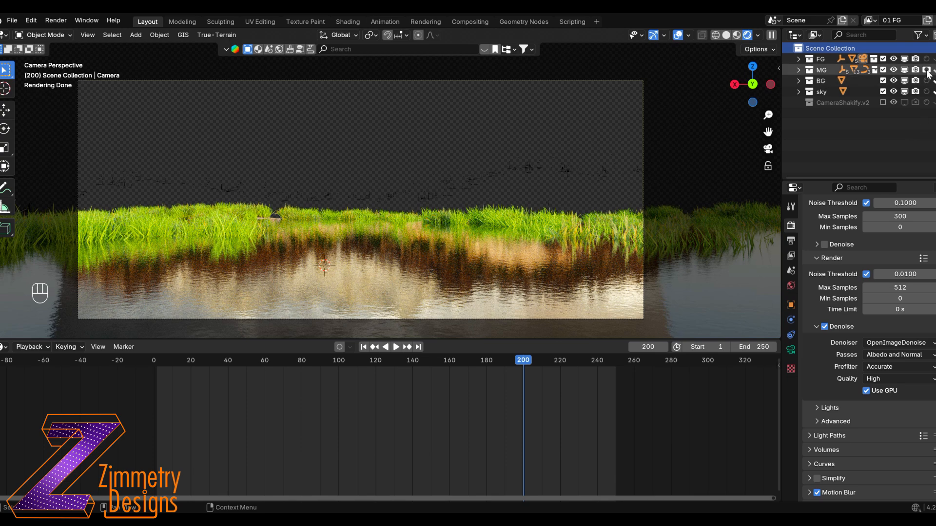
left_click(926, 70)
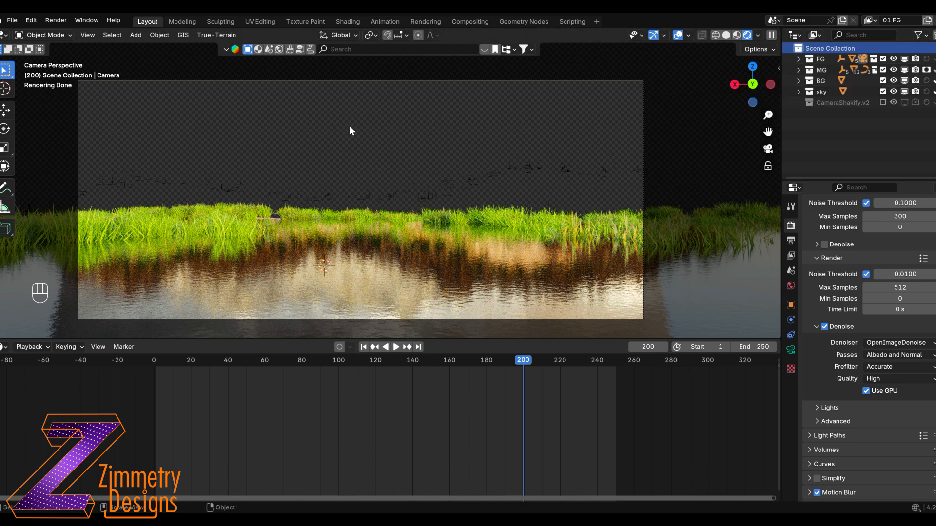
Copy the 01 FG settings into a new view layer named 02 MG, with MG rendered directly and FG as a holdout
left_click(927, 20)
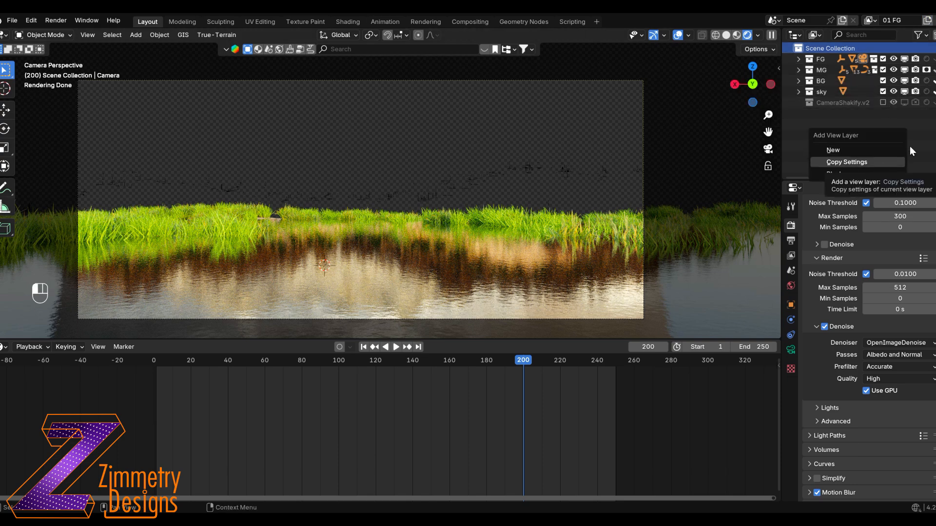
left_click(883, 162)
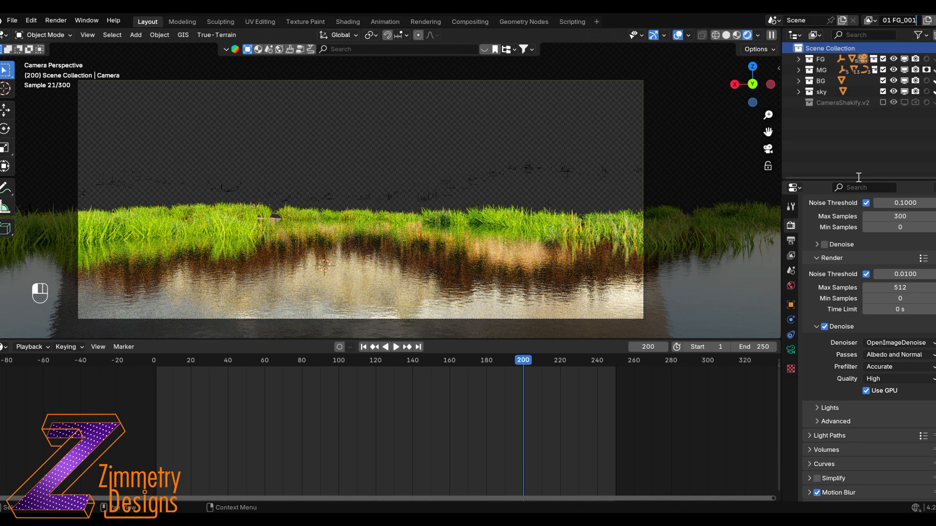
left_click(926, 58)
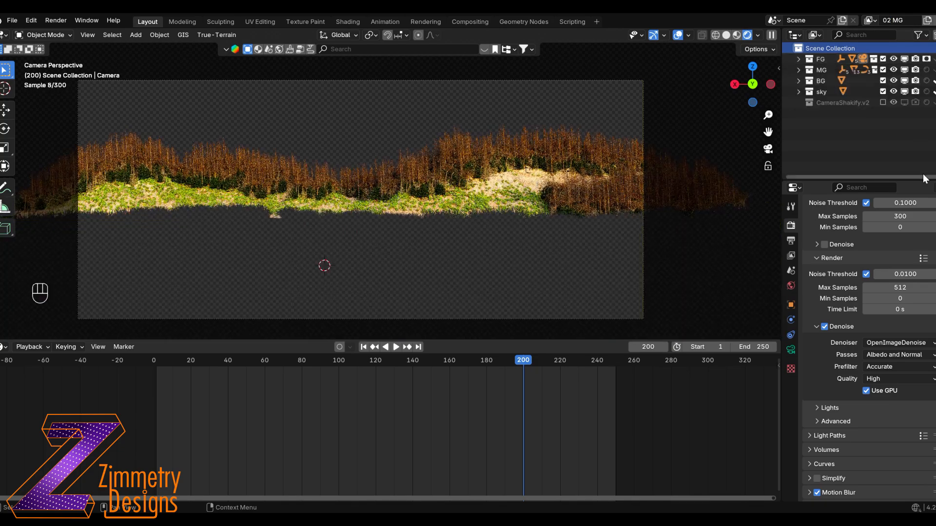
Remove the FG holdout in 02 MG, try other FG and MG holdout and indirect-only settings, and exclude FG from the view layer
left_click(926, 58)
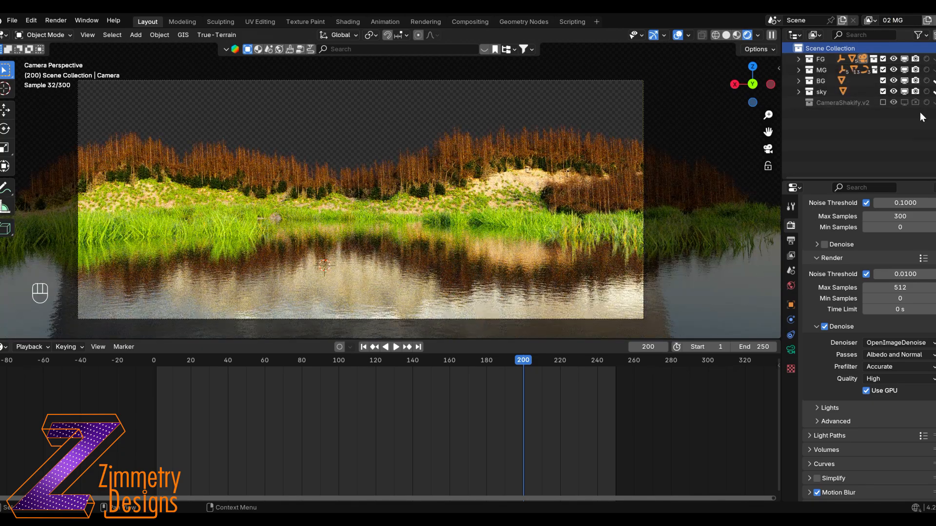
left_click(925, 69)
left_click(926, 69)
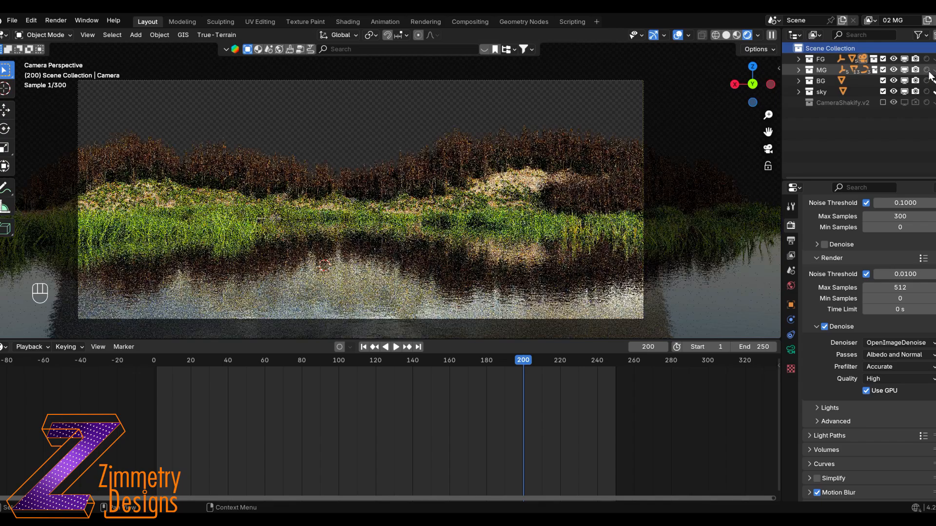
left_click(925, 58)
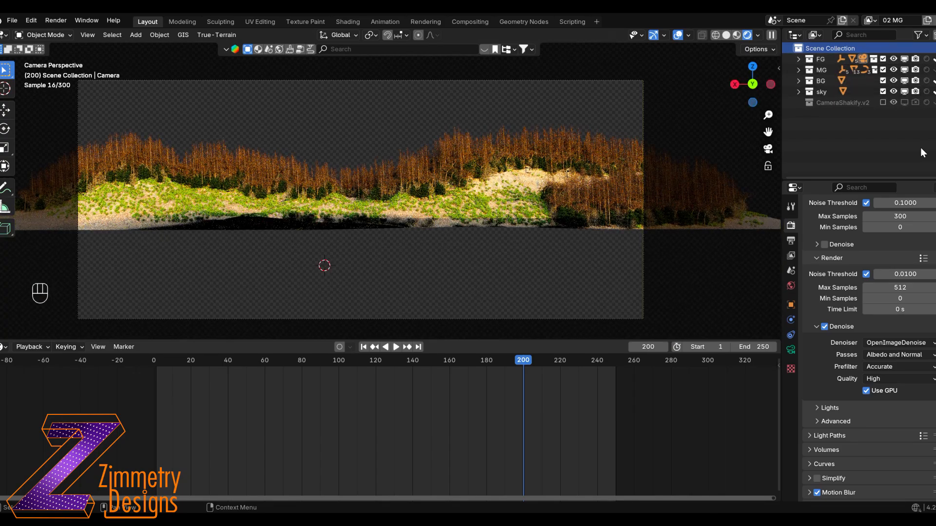
left_click(926, 58)
left_click(926, 58)
left_click(926, 58)
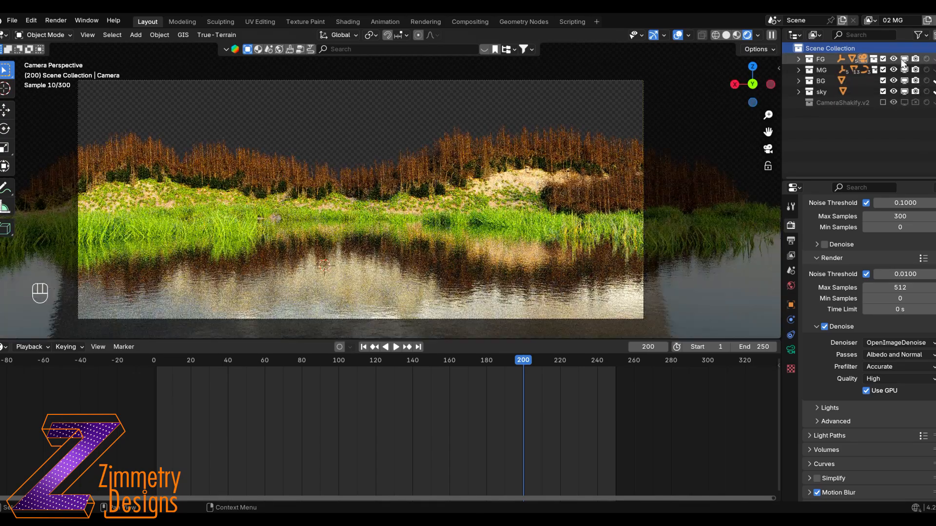
left_click(882, 59)
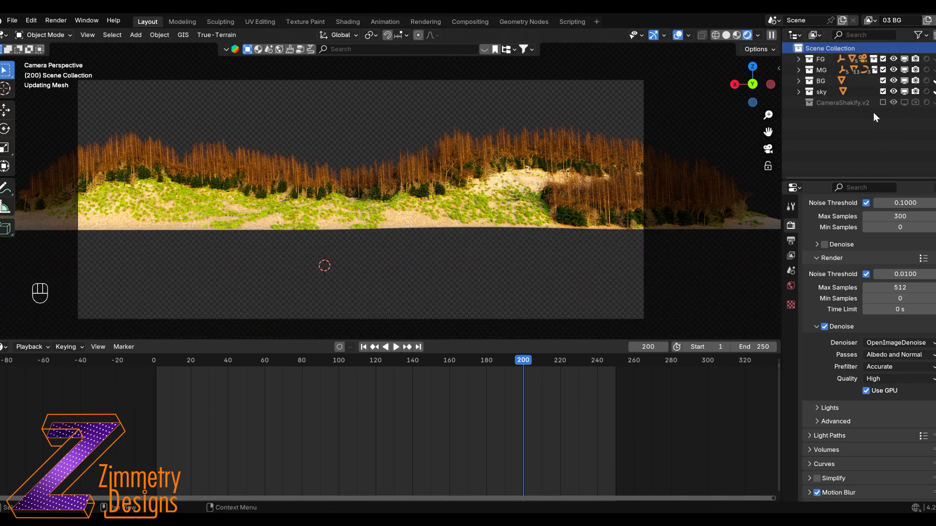
Set up the 03 BG view layer with the FG and MG collections as indirect only
left_click(934, 59)
left_click(933, 70)
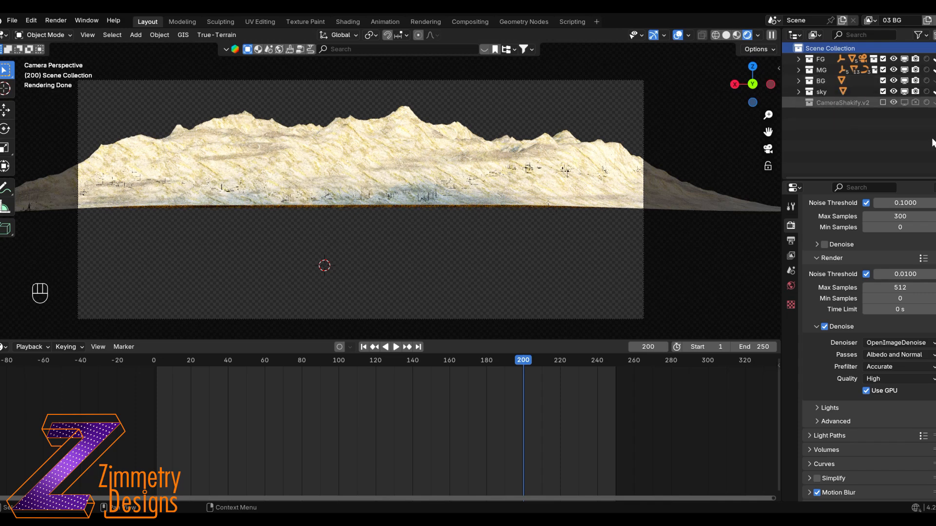
Copy the 03 BG settings into a new view layer named 04 Sky and leave only the sky collection included
left_click(927, 21)
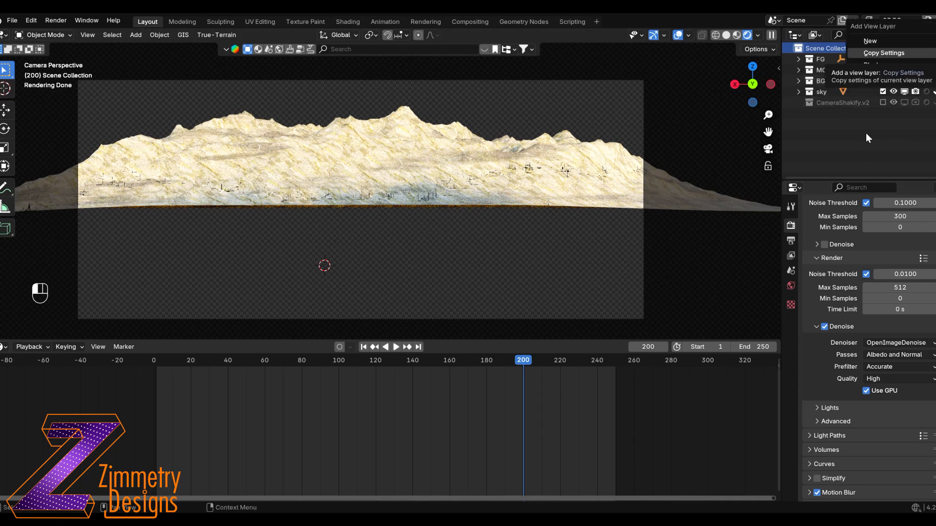
left_click(883, 53)
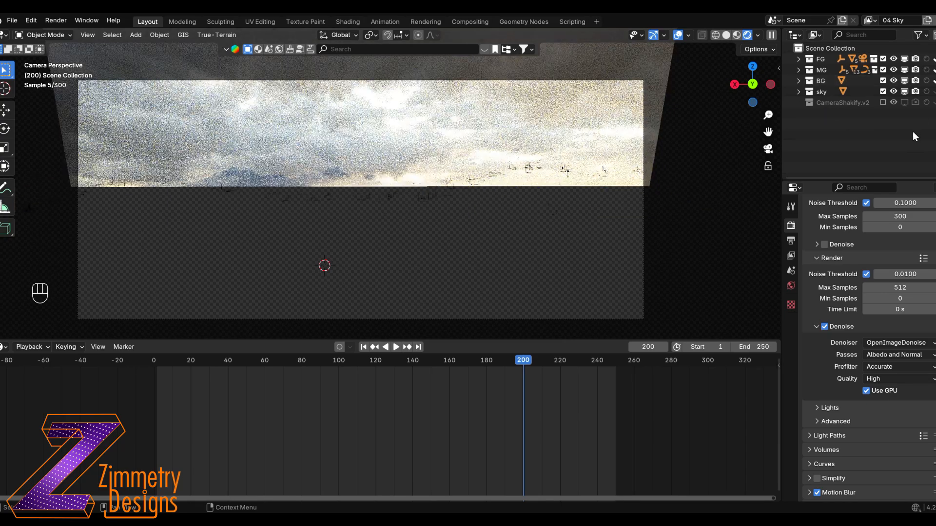
left_click(884, 70)
left_click(883, 92, "ctrl")
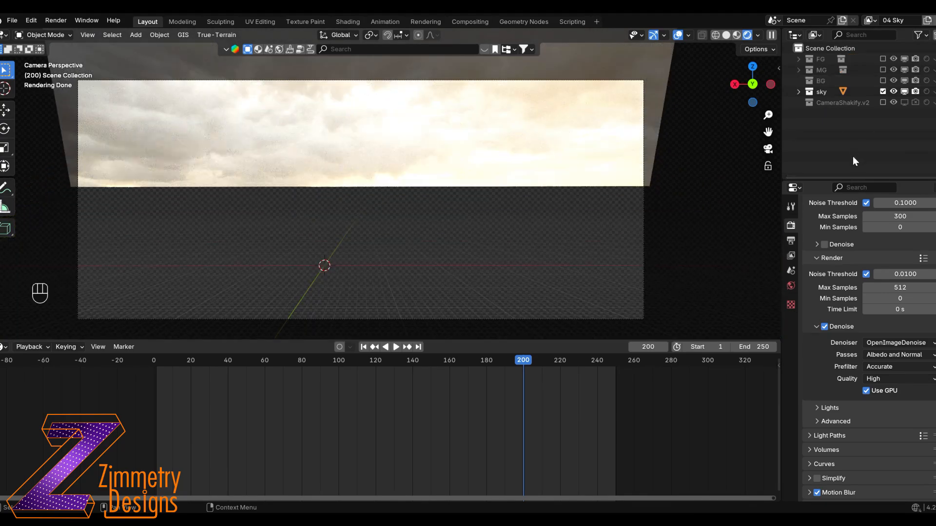
Return to the 01 FG view layer and show the Compositor in an enlarged area in place of the timeline
left_click(868, 20)
key("Return")
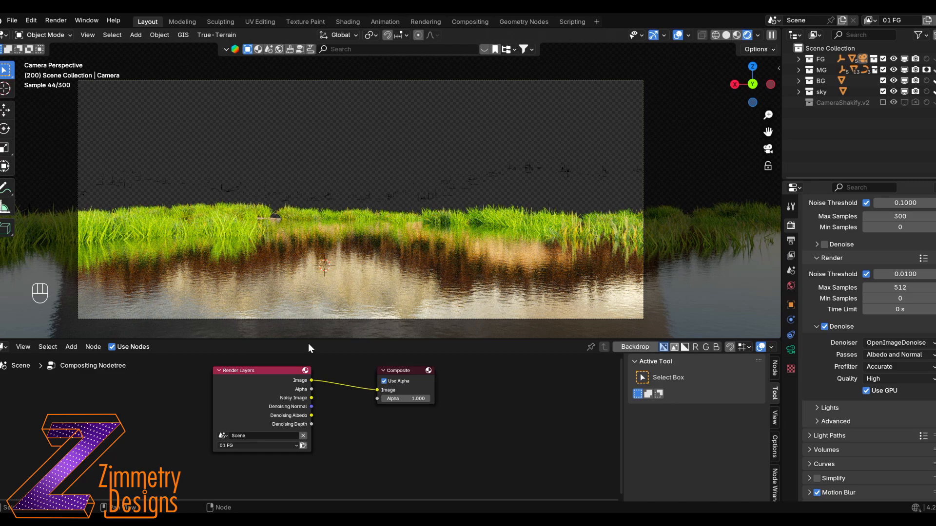
left_click_drag(309, 340, 312, 308)
Insert a Denoise node between Render Layers and Composite, and connect Denoising Normal and Denoising Albedo to its Normal and Albedo inputs
key("shift+a")
type("denois")
key("Return")
left_click(349, 369)
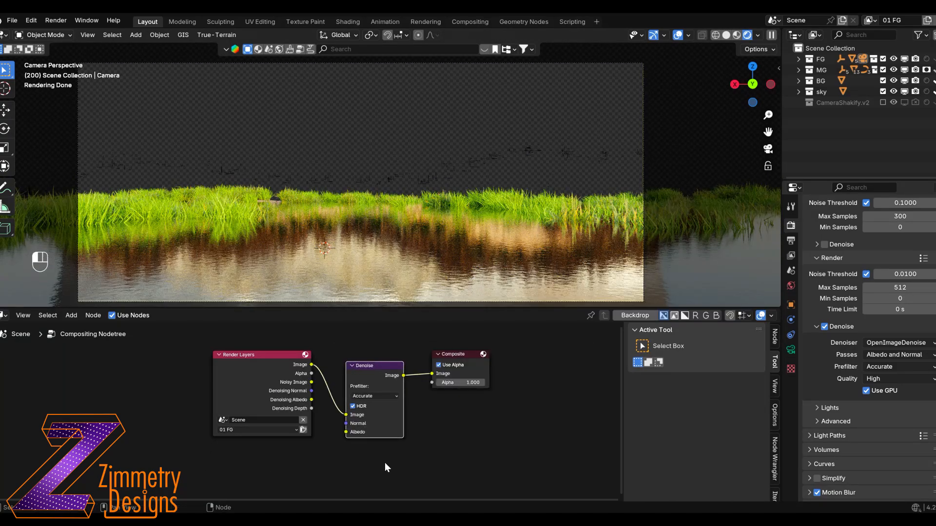
left_click_drag(312, 391, 345, 424)
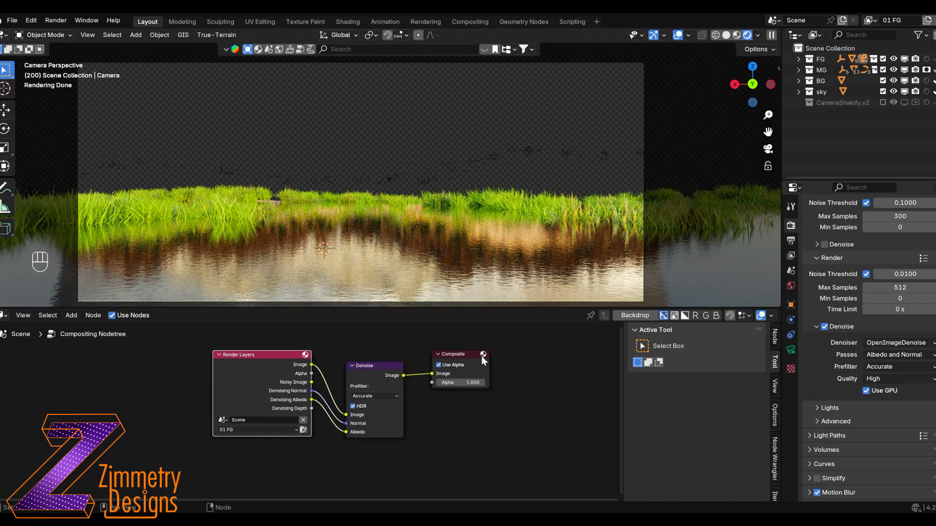
scroll(455, 450, "down", 2)
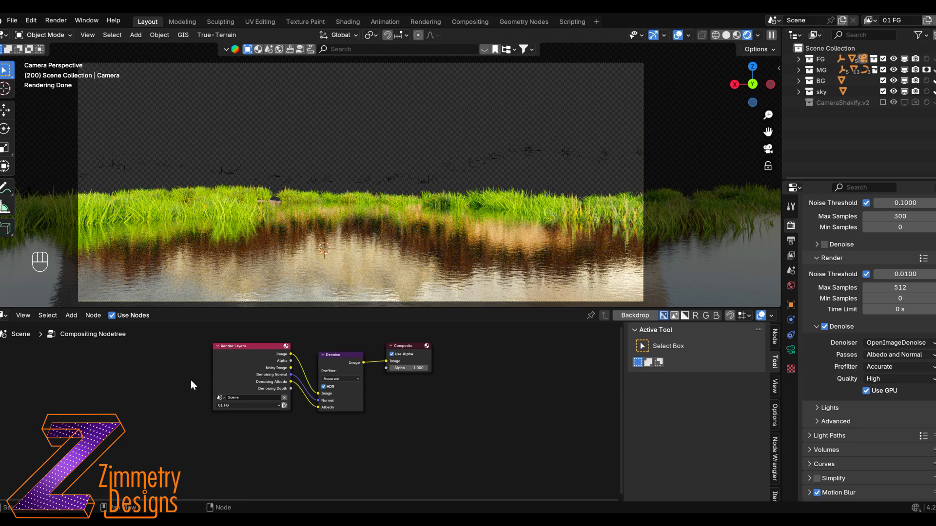
left_click_drag(191, 379, 344, 434)
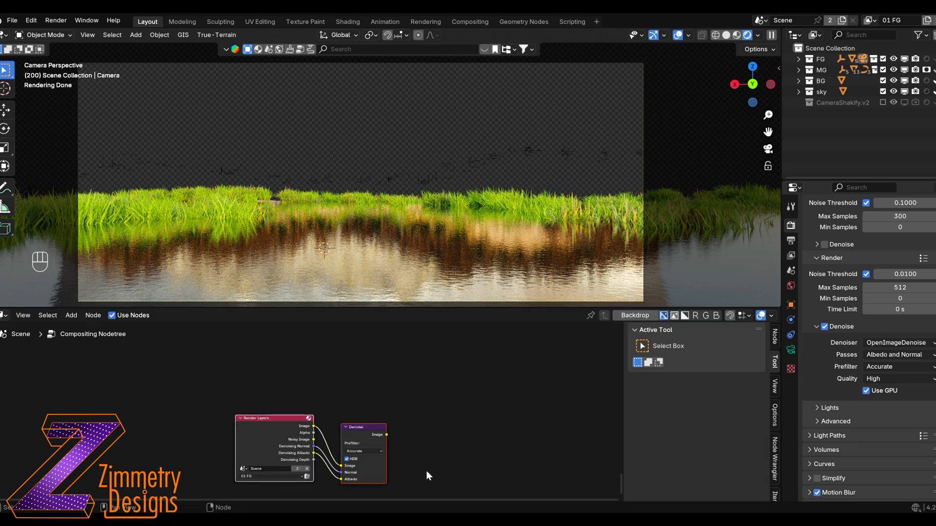
key("ctrl+z")
key("ctrl+z")
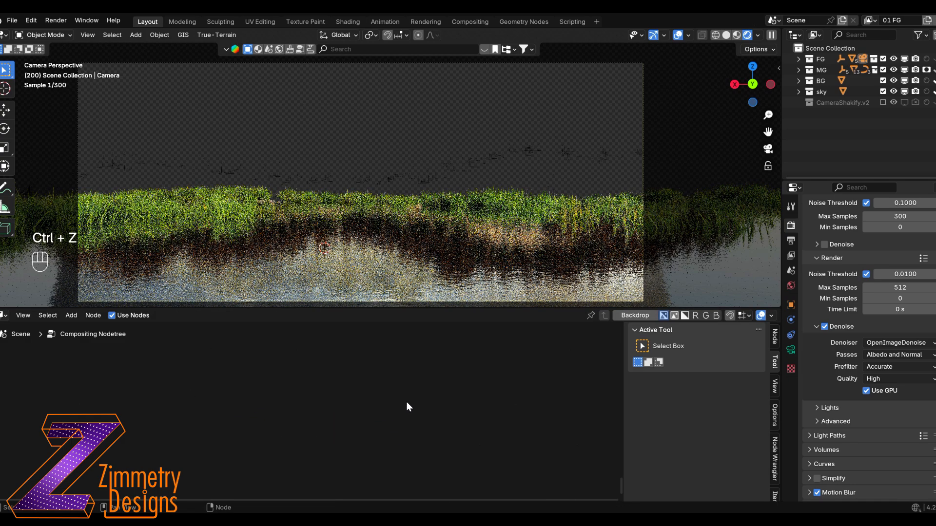
key("KP_Decimal")
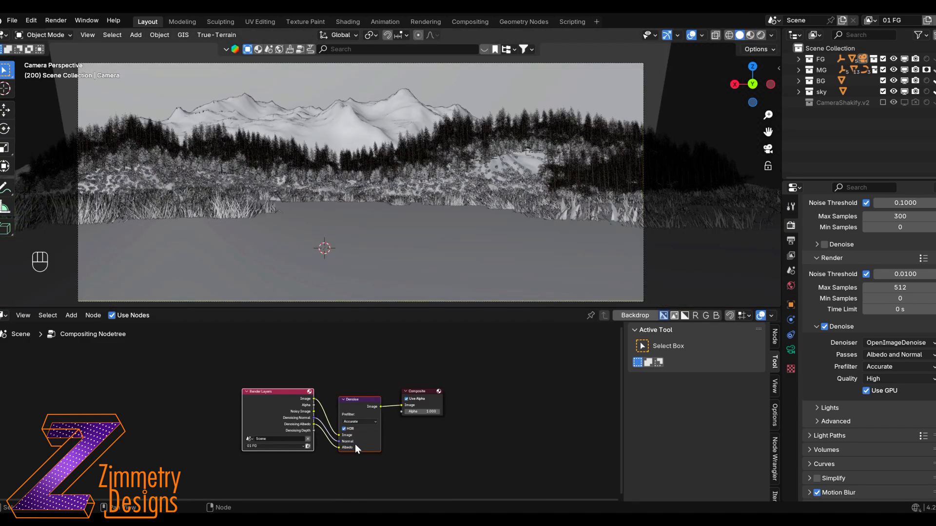
Duplicate the linked Render Layers and Denoise nodes three times and set the first copy's view layer to 02 MG
key("shift+d")
left_click(490, 399)
left_click(222, 465)
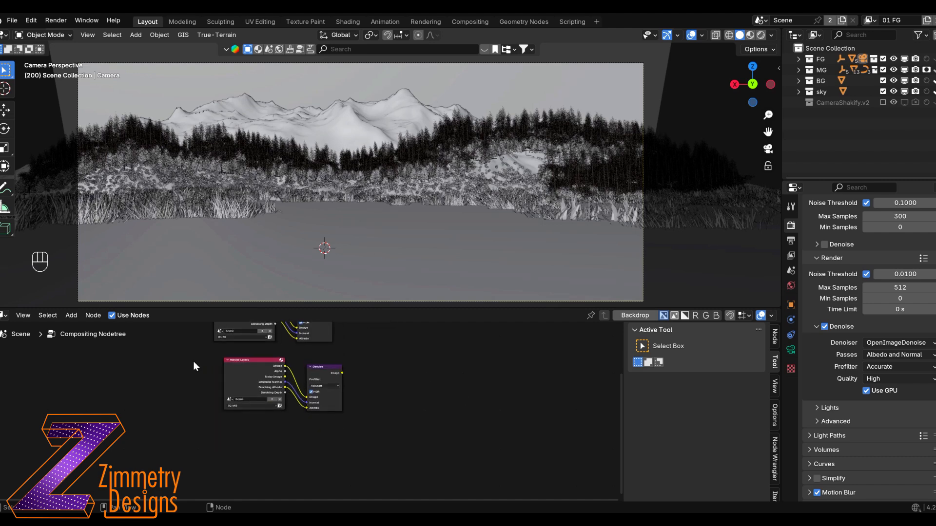
key("shift+d")
left_click(293, 439)
key("shift+d")
left_click(361, 432)
scroll(397, 417, "down", 3)
scroll(395, 418, "up", 2)
Add a File Output node and duplicate it so that the MG, BG and Sky branches each have their own
key("shift+a")
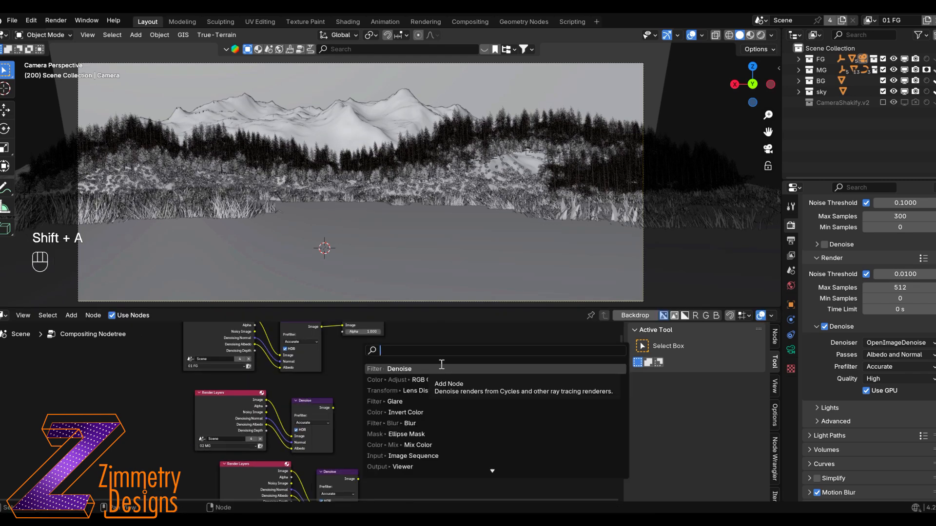
left_click(370, 394)
left_click(357, 378)
key("shift+d")
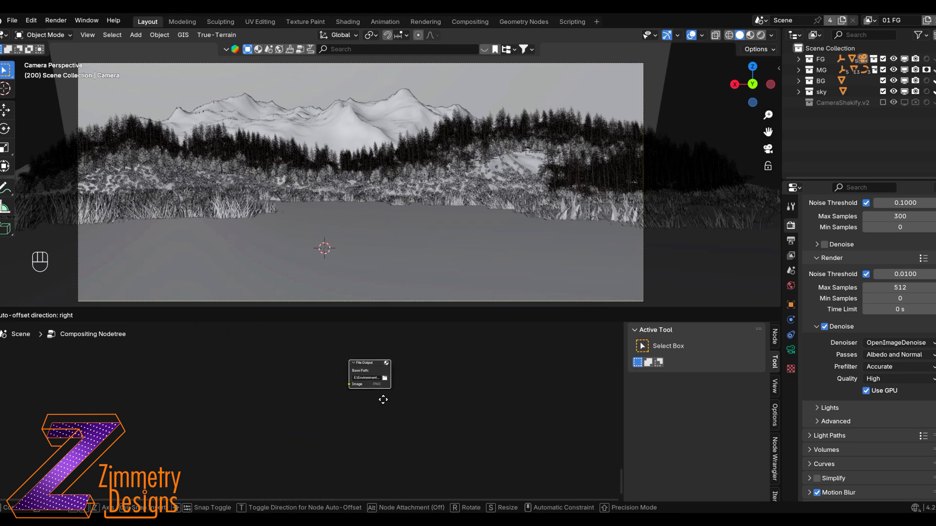
left_click(382, 399)
key("ctrl+z")
key("KP_Decimal")
middle_click_drag(360, 427, 384, 355)
key("shift+d")
left_click(331, 412)
Connect each copied Denoise node's Image output to the Image input of its File Output node
scroll(332, 412, "up", 3)
middle_click_drag(322, 351, 319, 377)
left_click_drag(295, 365, 345, 382)
left_click_drag(329, 462, 362, 472)
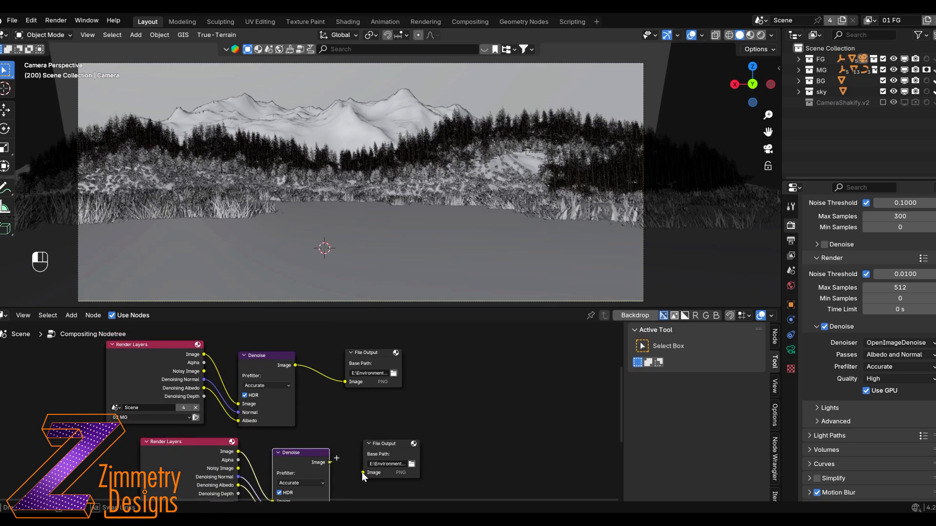
Point the MG File Output to the 02 folder inside Episode 01\Render with the file name MG_
left_click(393, 373)
left_click(344, 156)
double_click(402, 198)
left_click(362, 368)
key("Left")
key("BackSpace")
key("BackSpace")
type("MG")
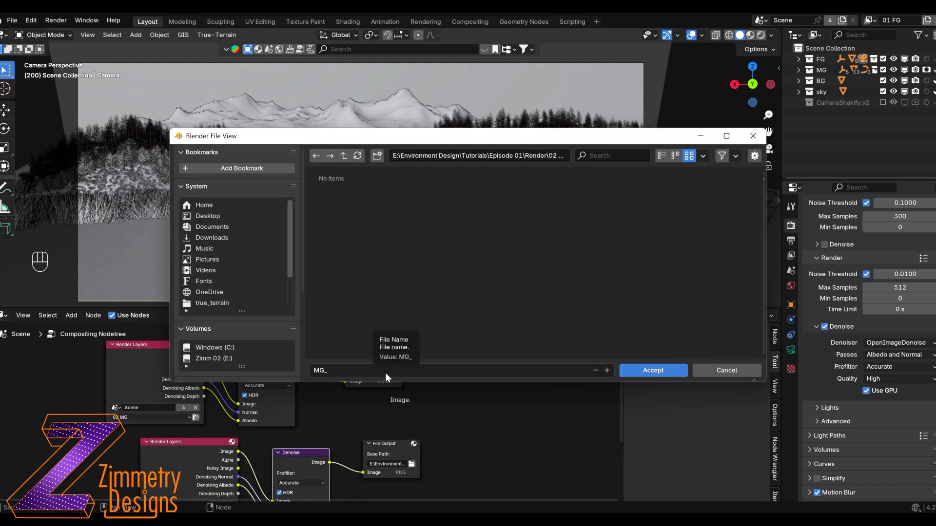
key("Return")
Set the remaining two Render Layers nodes to the 03 BG and 04 Sky view layers
middle_click_drag(414, 401, 422, 370)
left_click(185, 484)
left_click(182, 477)
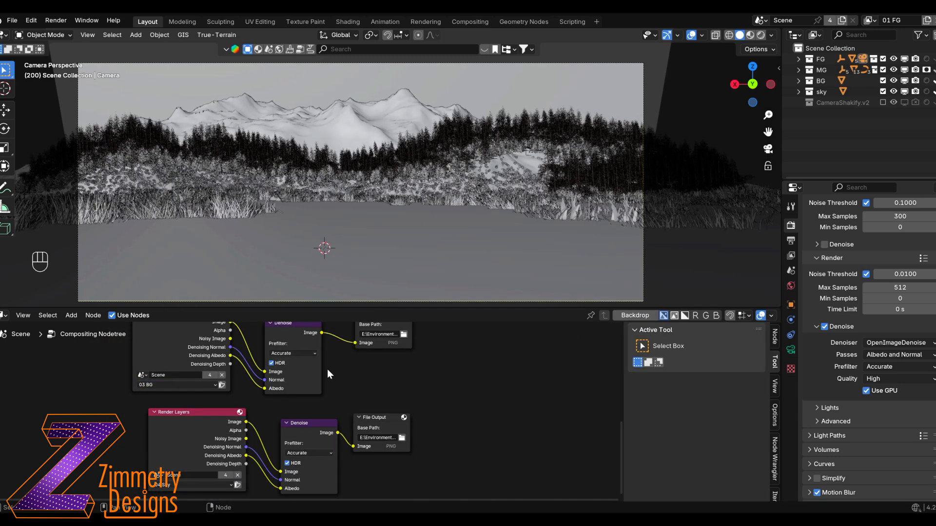
Point the BG File Output to the 03 folder inside Episode 01\Render, changing the FG prefix in the file name to BG
left_click(404, 335)
left_click(344, 156)
double_click(476, 197)
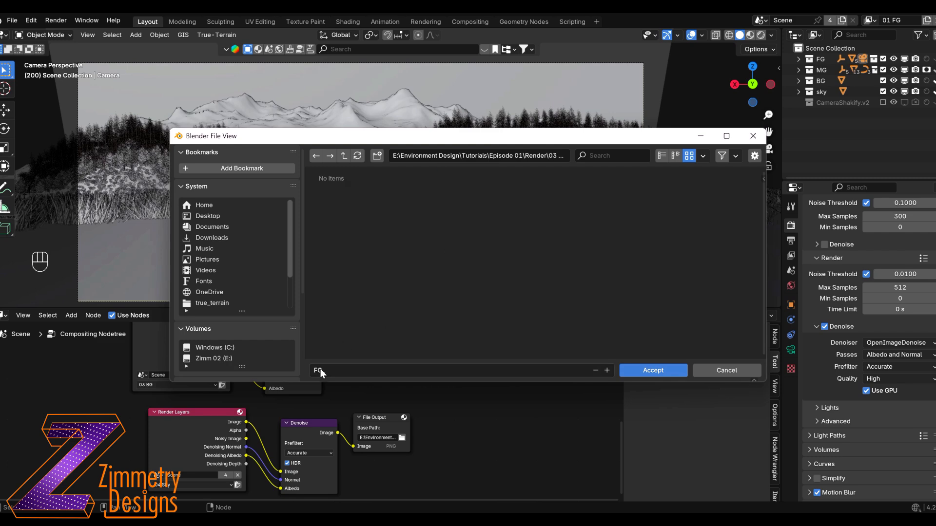
double_click(319, 369)
key("BackSpace")
type("B")
key("Return")
left_click(653, 375)
Point the Sky File Output to its own sky folder inside Render, with Sky as the file name
left_click(402, 438)
left_click(344, 156)
double_click(543, 198)
double_click(330, 373)
type("Sky")
left_click(653, 371)
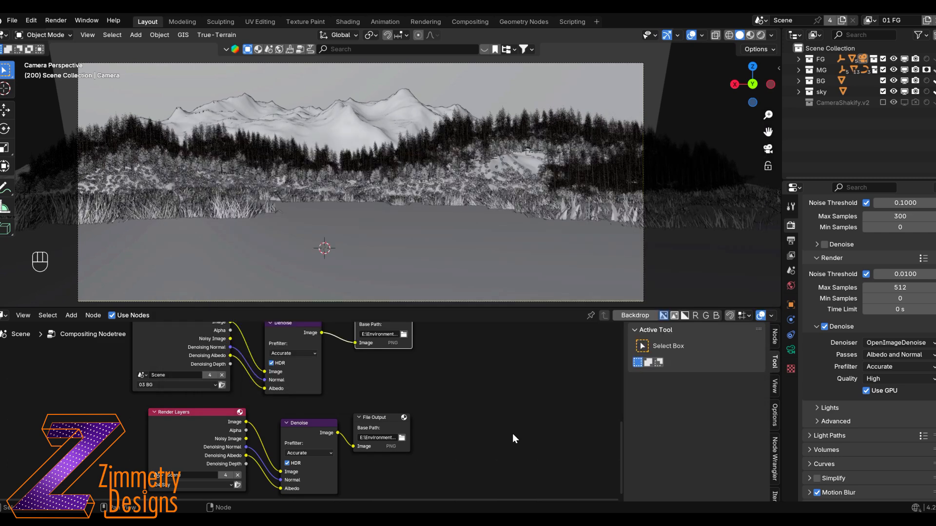
Bring back the timeline in place of the Compositor, play from frame 1 and show the viewport in rendered shading
scroll(513, 436, "down", 4)
left_click(2, 317)
left_click(175, 358)
left_click(157, 406)
key("space")
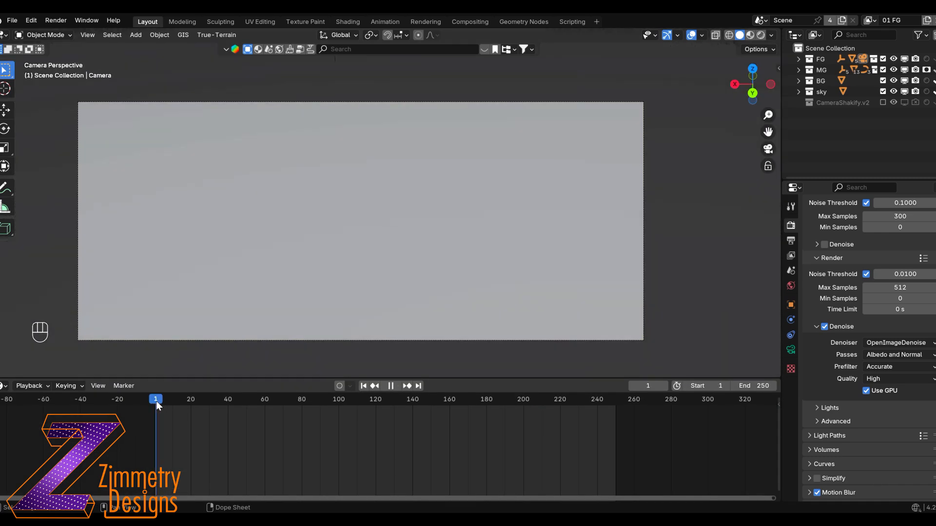
key("z")
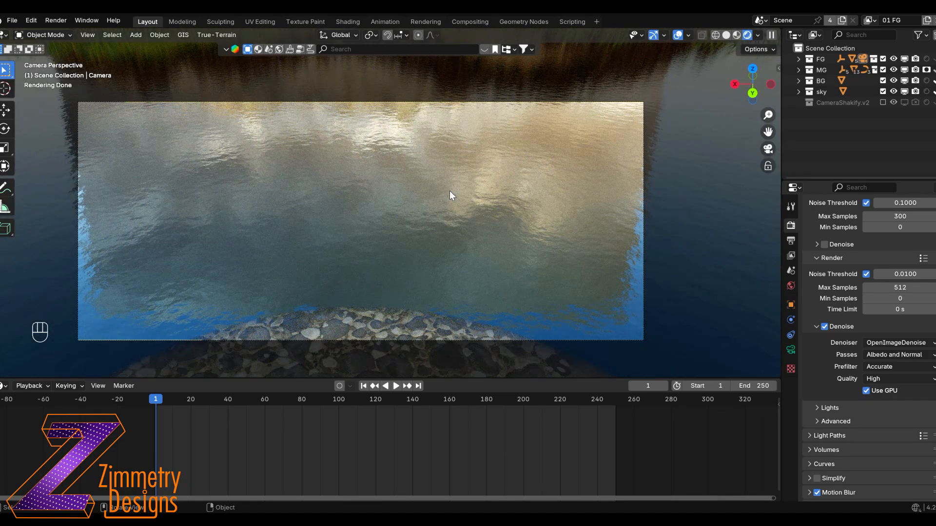
Select the camera's parent Empty, go to frame 0 and try moving it along its local Z axis
key("KP_Decimal")
left_click(835, 81)
key("g")
key("z")
key("z")
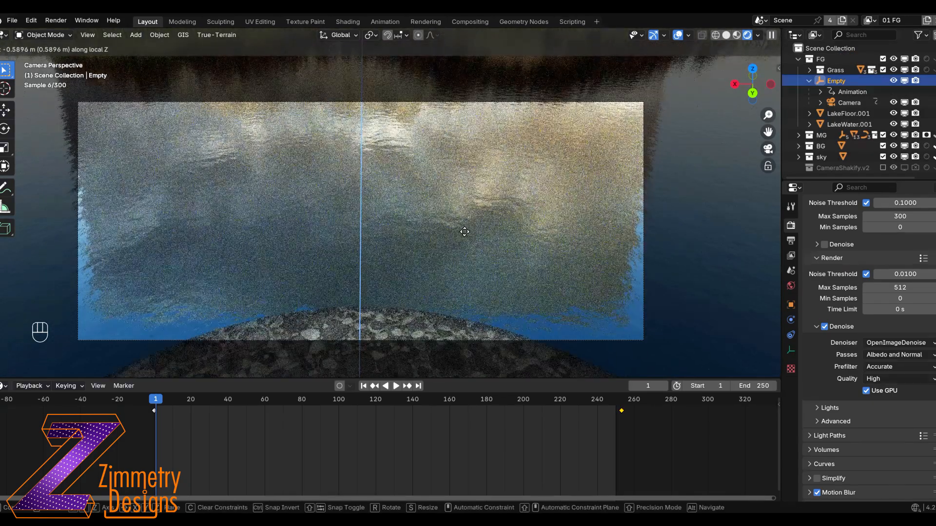
right_click(462, 222)
key("Down")
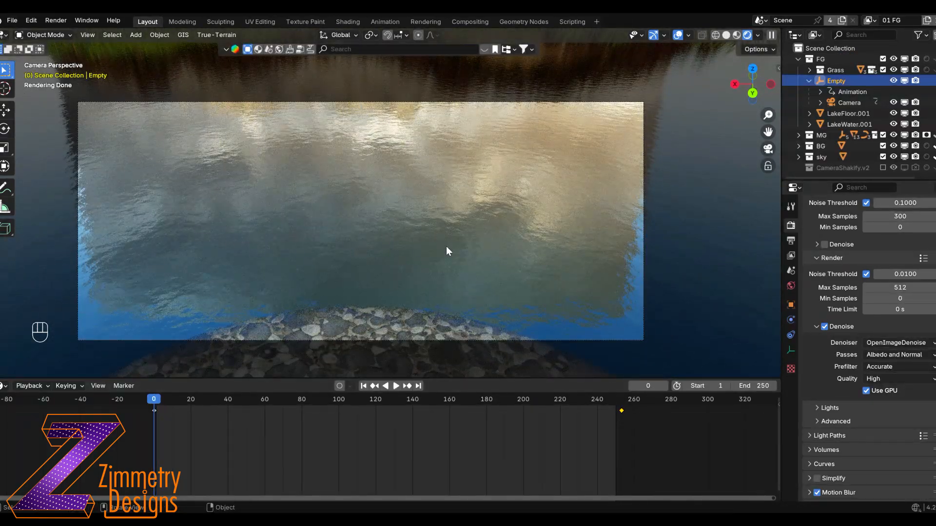
key("g")
key("z")
key("z")
left_click(546, 234)
Scale up the kaiserbold_sky_025 plane in the sky collection and check the camera shot at frames 236 and 0
middle_click_drag(566, 238, 590, 282)
scroll(525, 287, "down", 7)
left_click(798, 157)
key("KP_0")
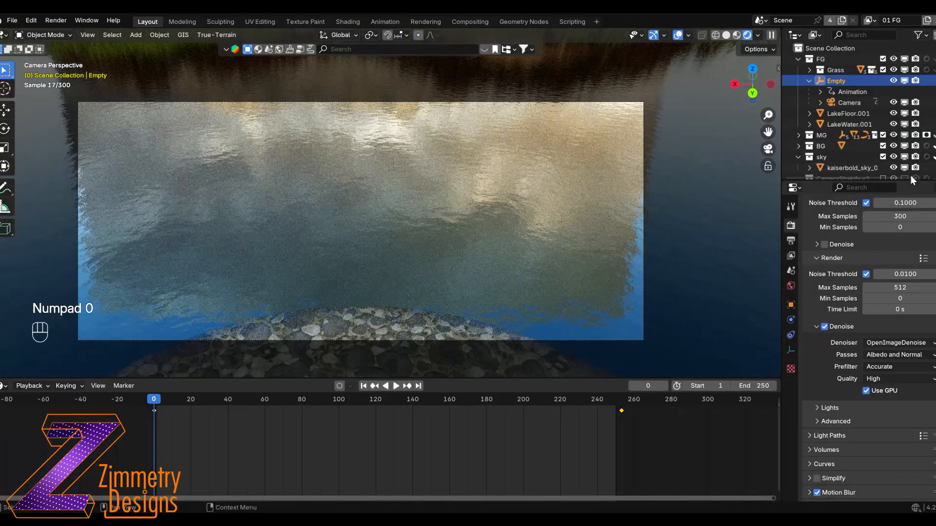
left_click(425, 178)
key("s")
left_click(581, 401)
left_click(590, 399)
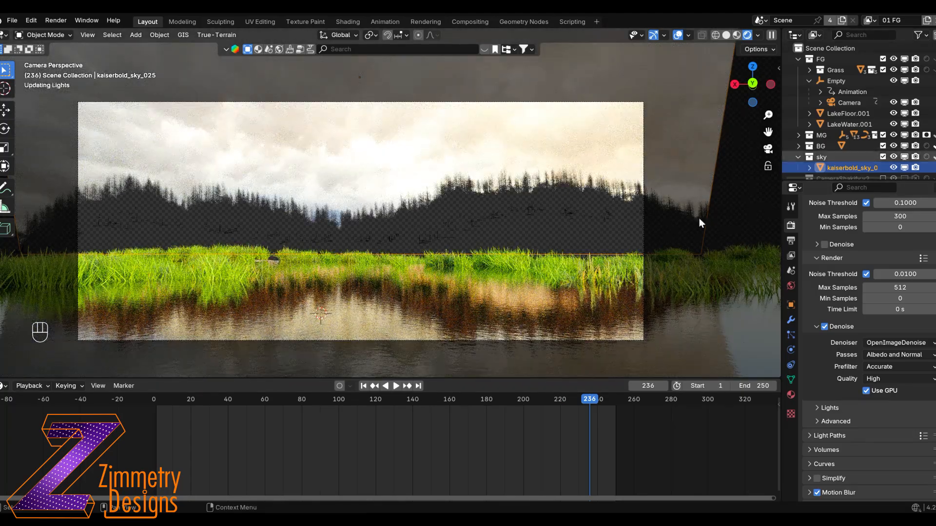
left_click(161, 400)
left_click(297, 328)
left_click(154, 400)
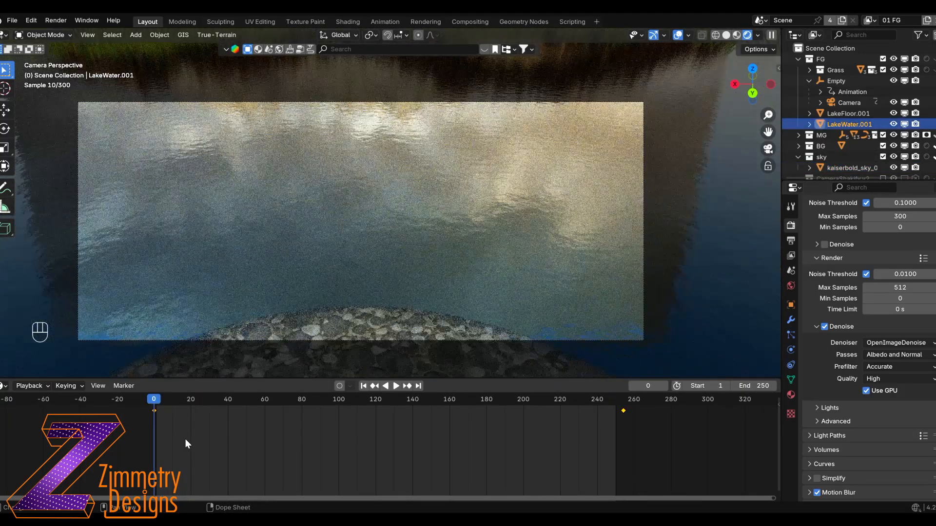
Move the camera's parent Empty -17.946 m along its local Z axis at frame 0
left_click(255, 289)
key("g")
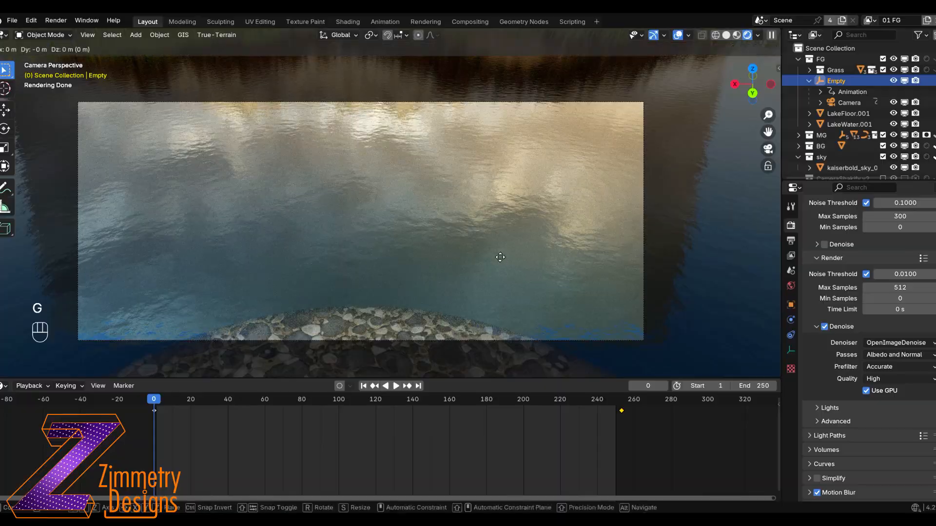
key("y")
right_click(551, 88)
middle_click_drag(456, 197, 388, 203)
key("g")
key("z")
key("z")
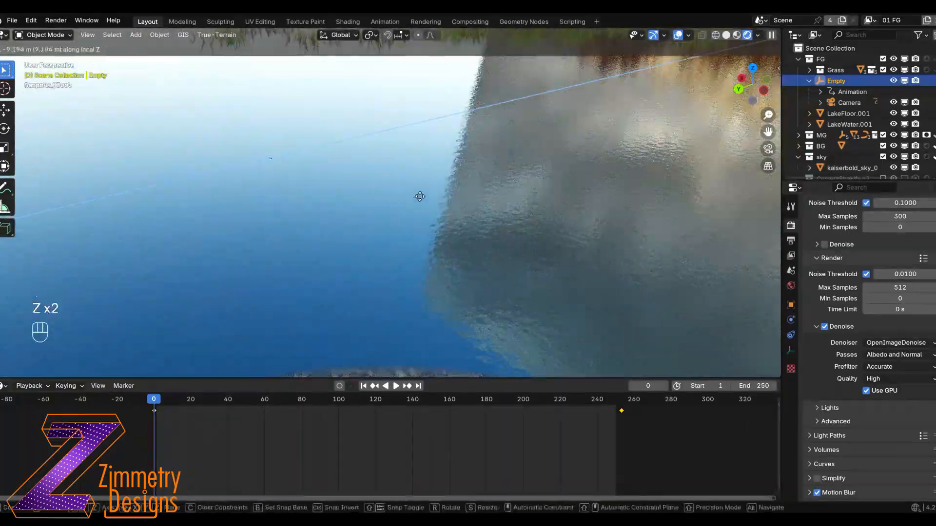
left_click(422, 201)
Move the Empty by -16.571 m in a second local Z move and insert a Location & Rotation keyframe at frame 0
key("KP_0")
key("g")
key("z")
key("z")
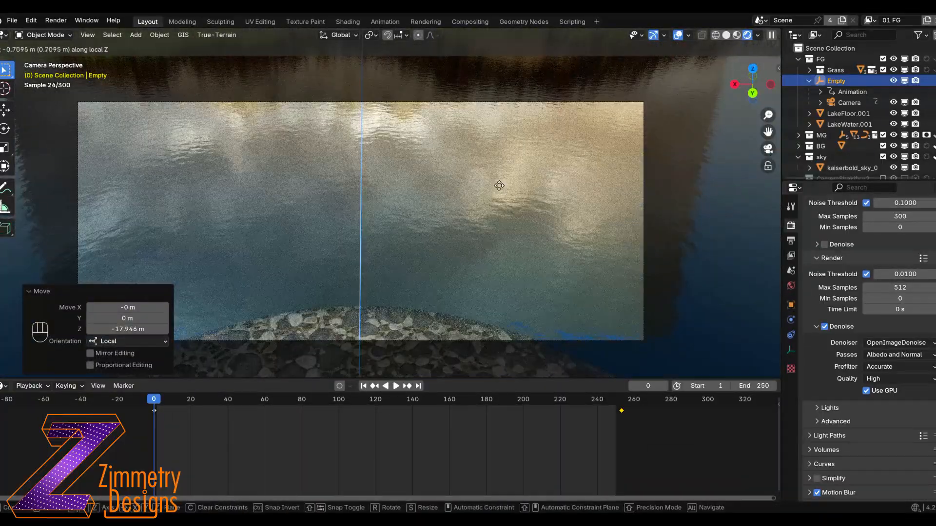
key("KP_0")
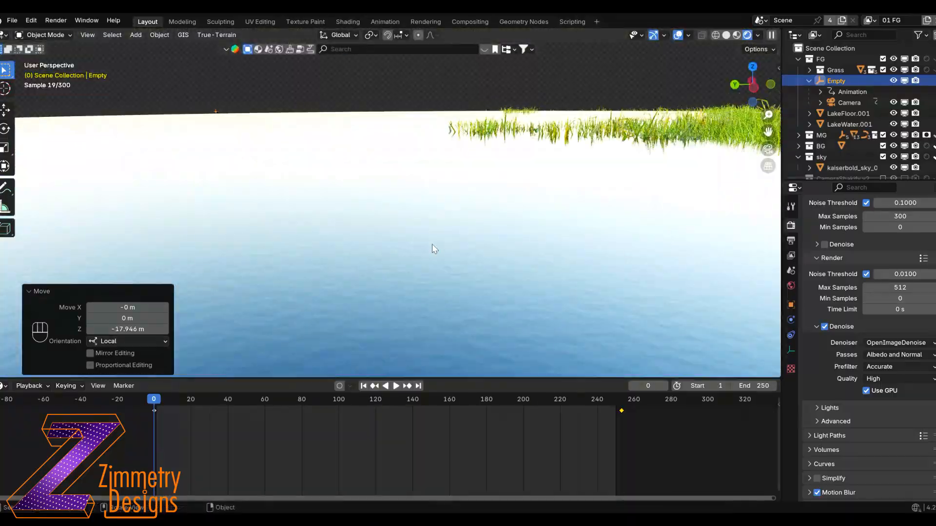
left_click(432, 247)
key("KP_0")
key("k")
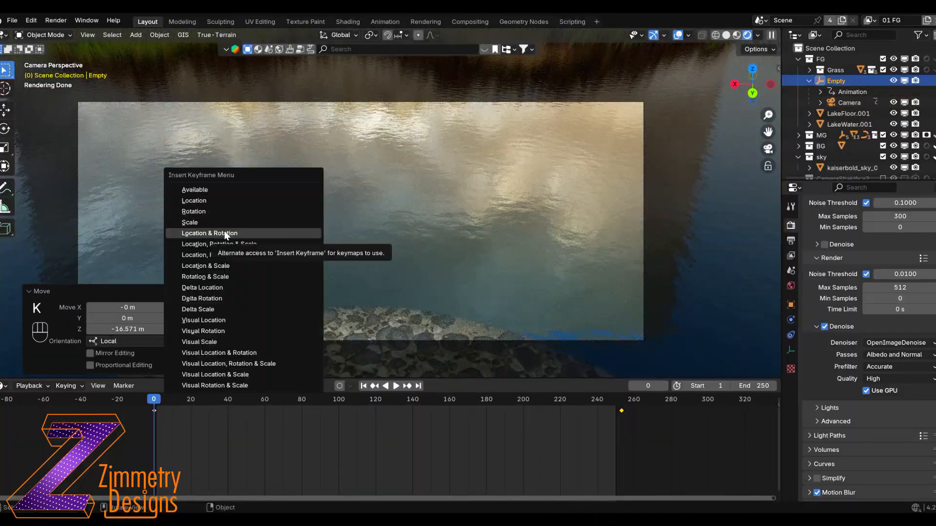
left_click(251, 232)
Rotate the camera upward around its local X axis until the pebbles leave the frame, and keyframe it at frame 0
left_click(525, 291)
key("r")
key("x")
key("x")
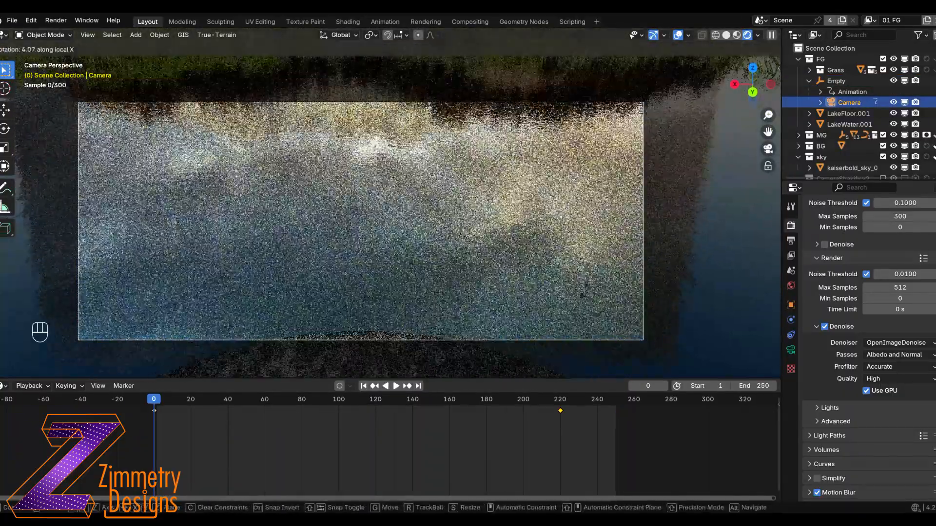
left_click(554, 304)
key("k")
left_click(512, 288)
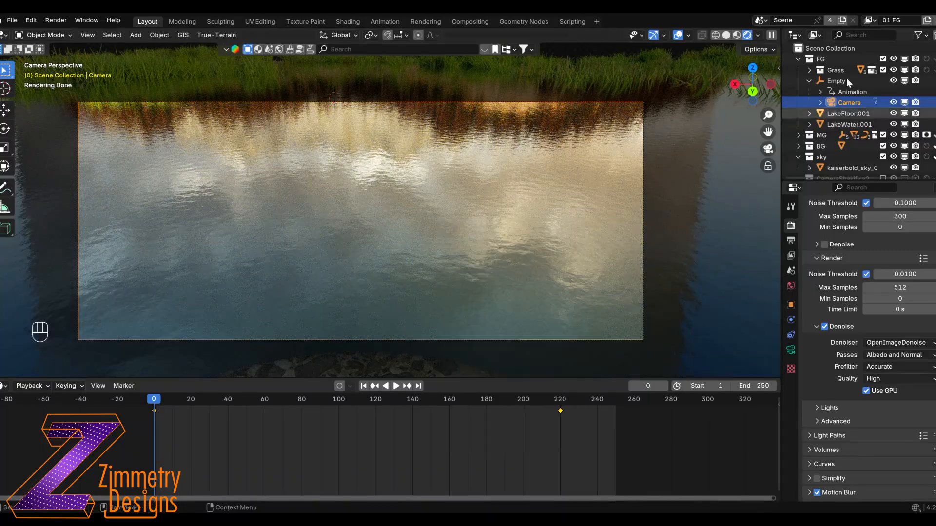
Select the camera's parent Empty and check the camera shot at frame 218
key("bracketleft")
left_click(556, 398)
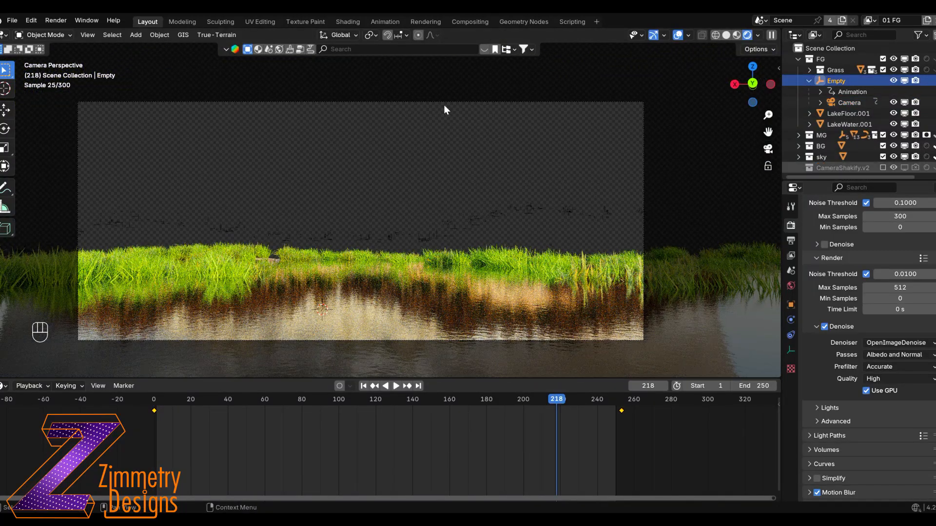